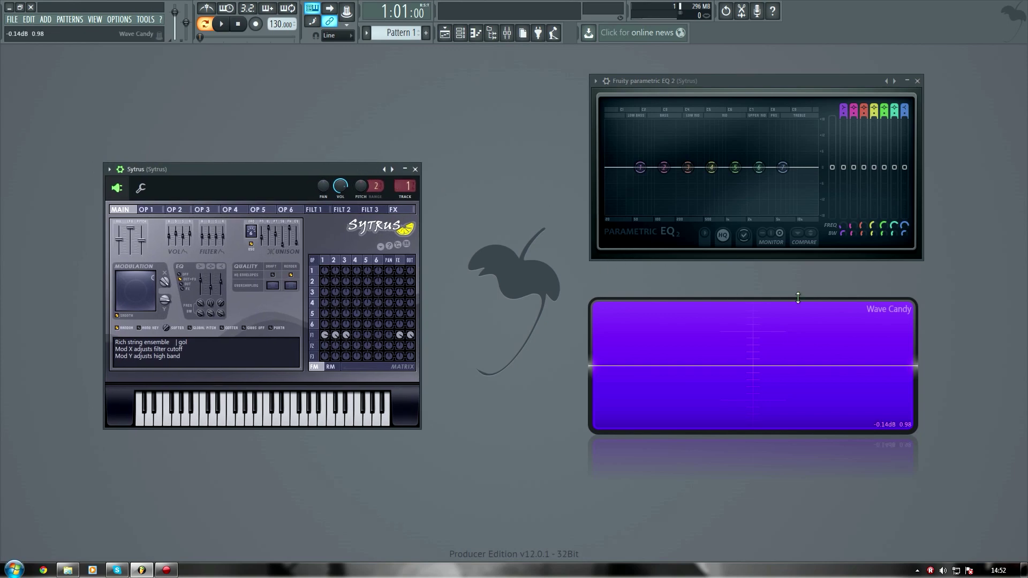
Step: Shift the Sytrus window slightly and make the Wave Candy display taller
{"action": "left_click_drag", "start_coordinate": [328, 170], "coordinate": [333, 170]}
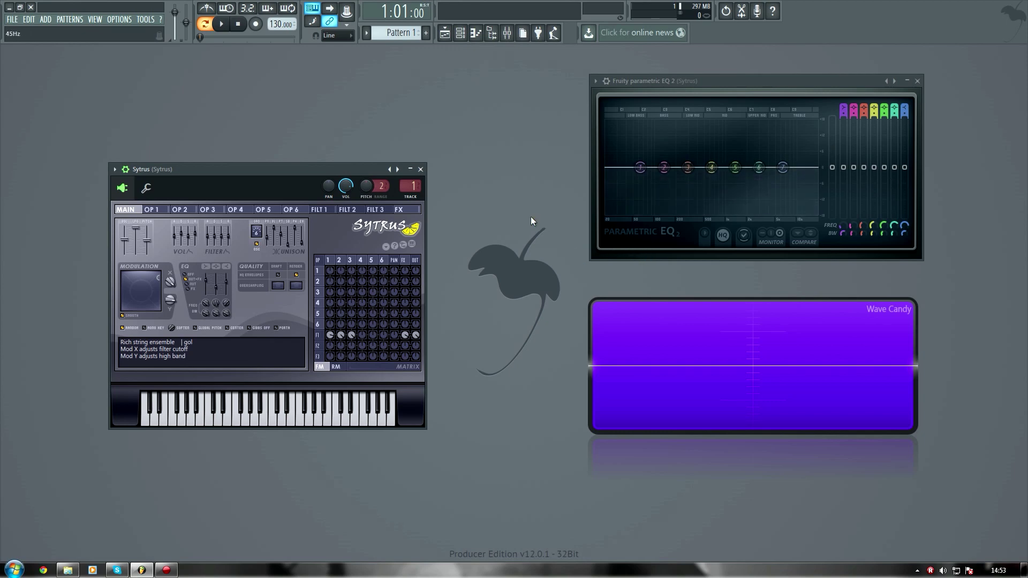
{"action": "key", "text": "q"}
{"action": "left_click_drag", "start_coordinate": [772, 433], "coordinate": [776, 469]}
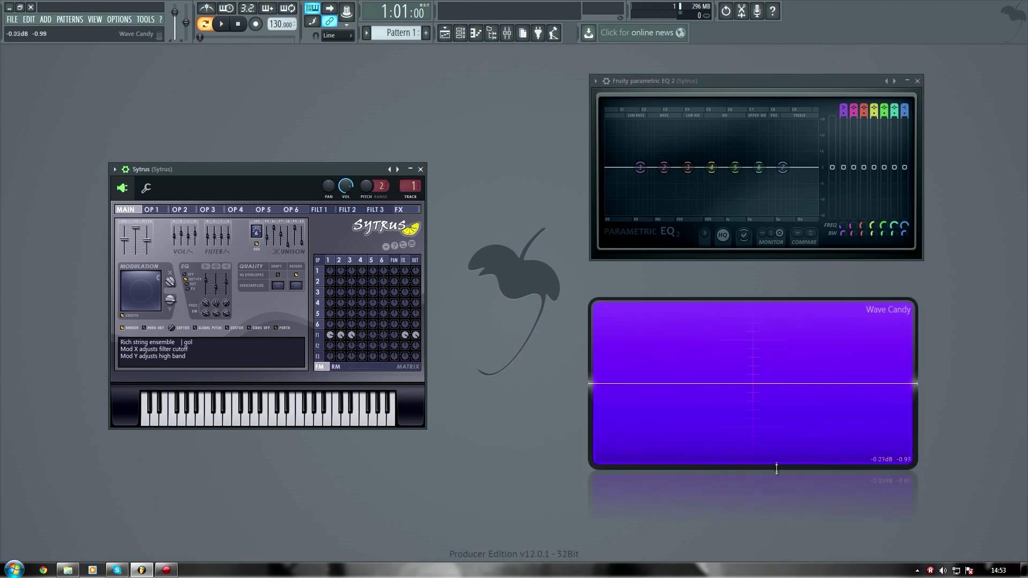
Step: Load the Default preset in Sytrus
{"action": "right_click", "coordinate": [397, 170]}
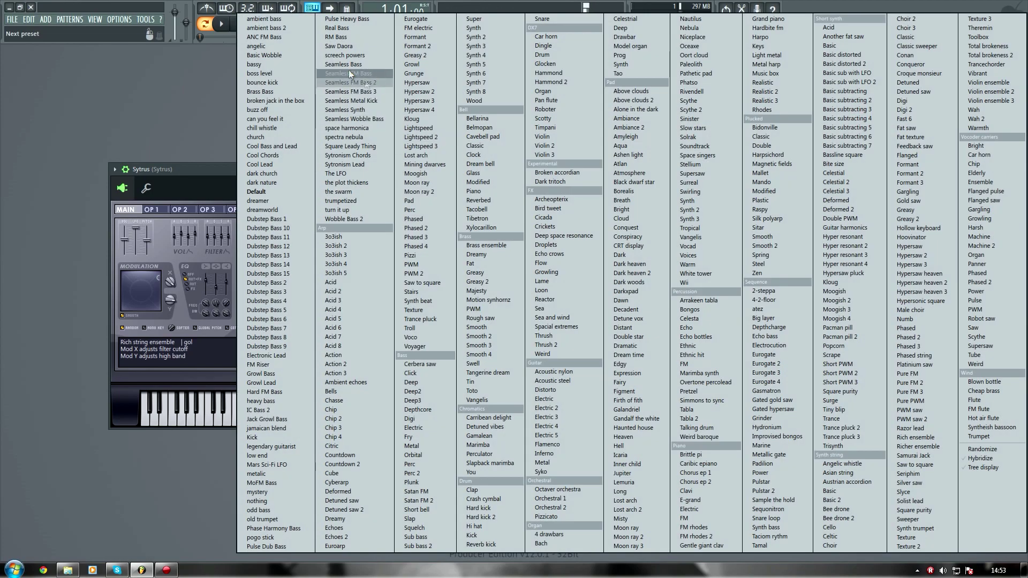
{"action": "left_click", "coordinate": [271, 191]}
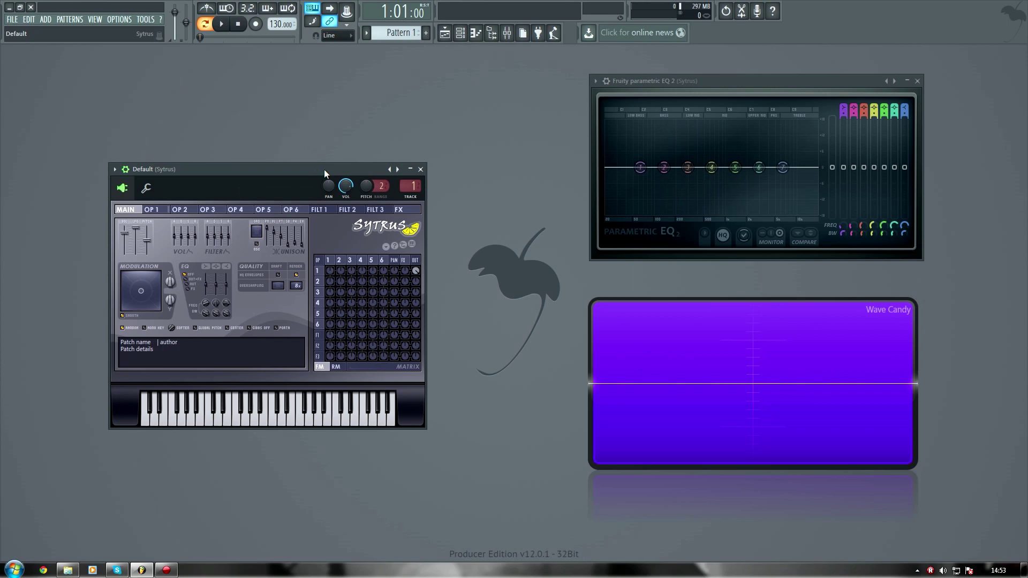
{"action": "left_click", "coordinate": [115, 169]}
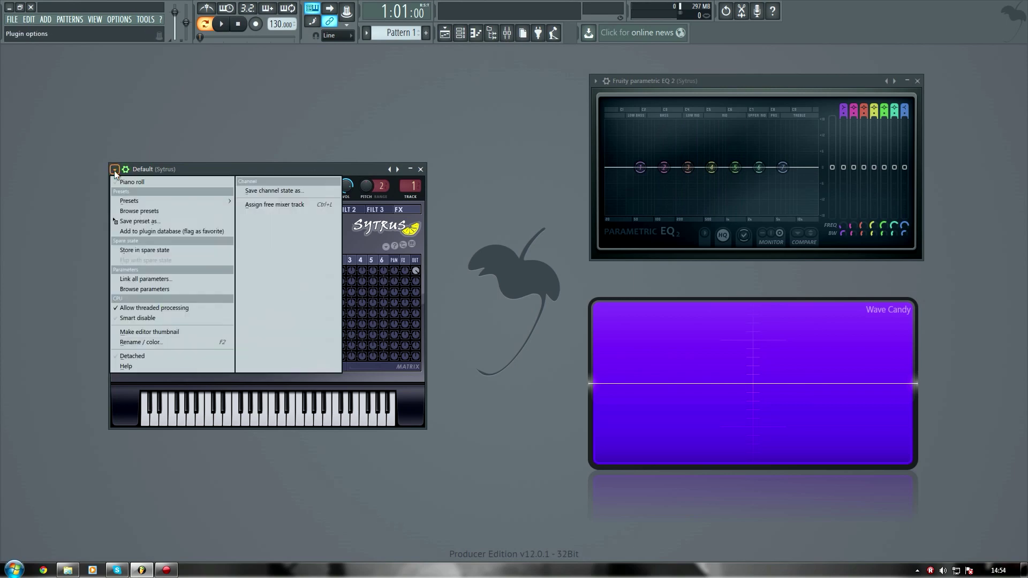
{"action": "mouse_move", "coordinate": [156, 200]}
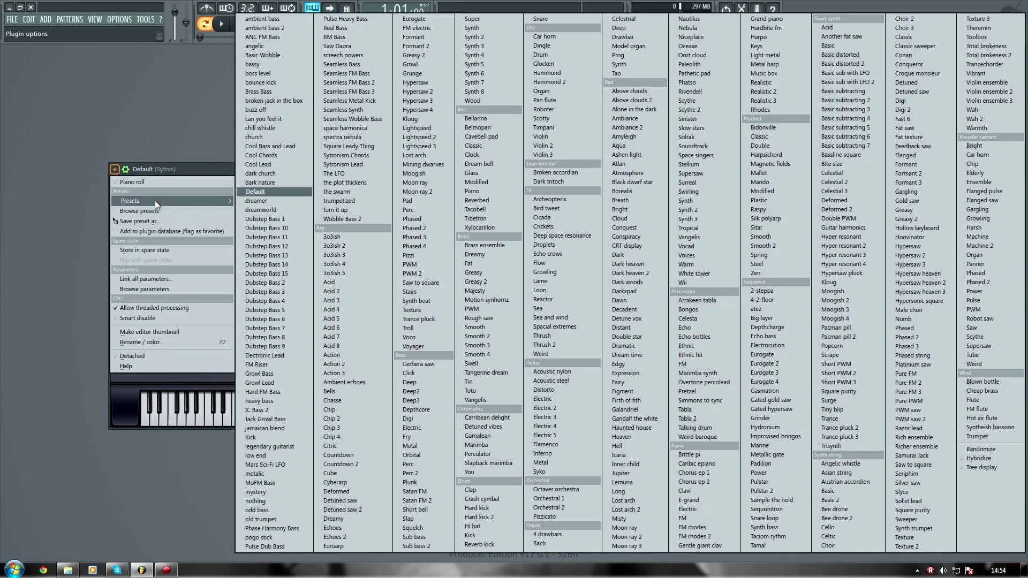
{"action": "left_click", "coordinate": [278, 193]}
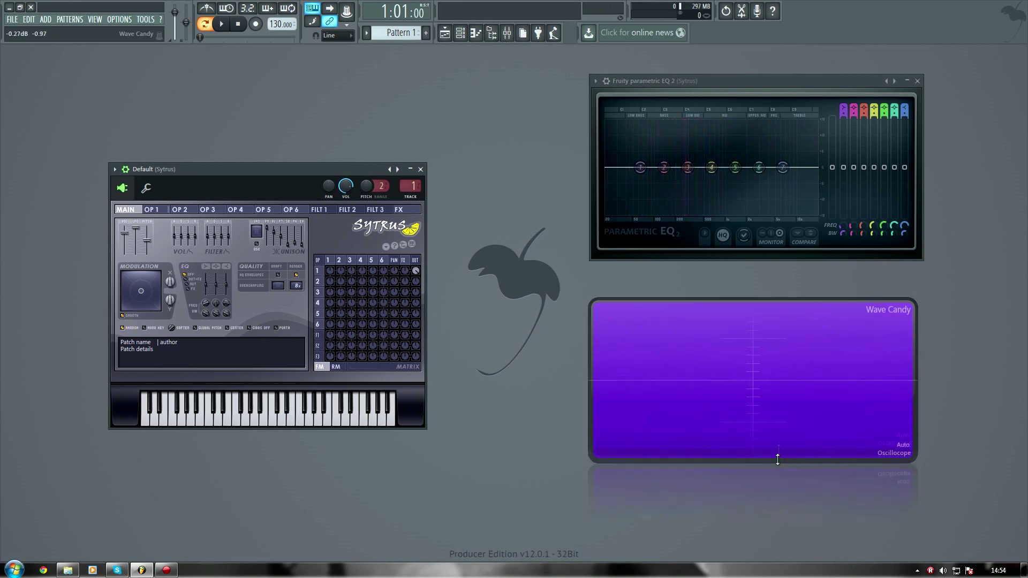
Step: Reduce the height of the Wave Candy display and play test notes with the default Sytrus sound
{"action": "left_click_drag", "start_coordinate": [778, 467], "coordinate": [777, 444]}
{"action": "key", "text": "b"}
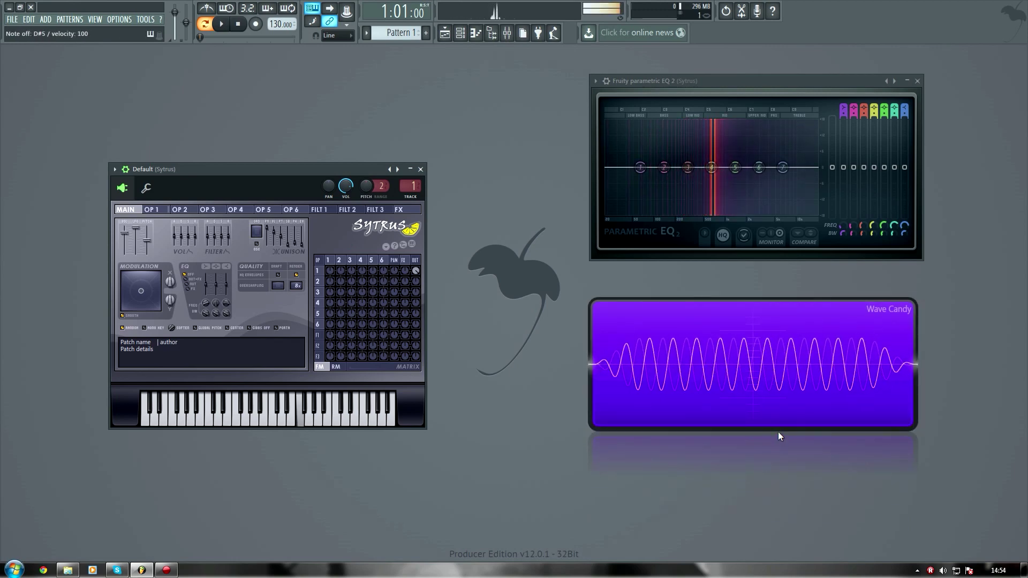
{"action": "key", "text": "z"}
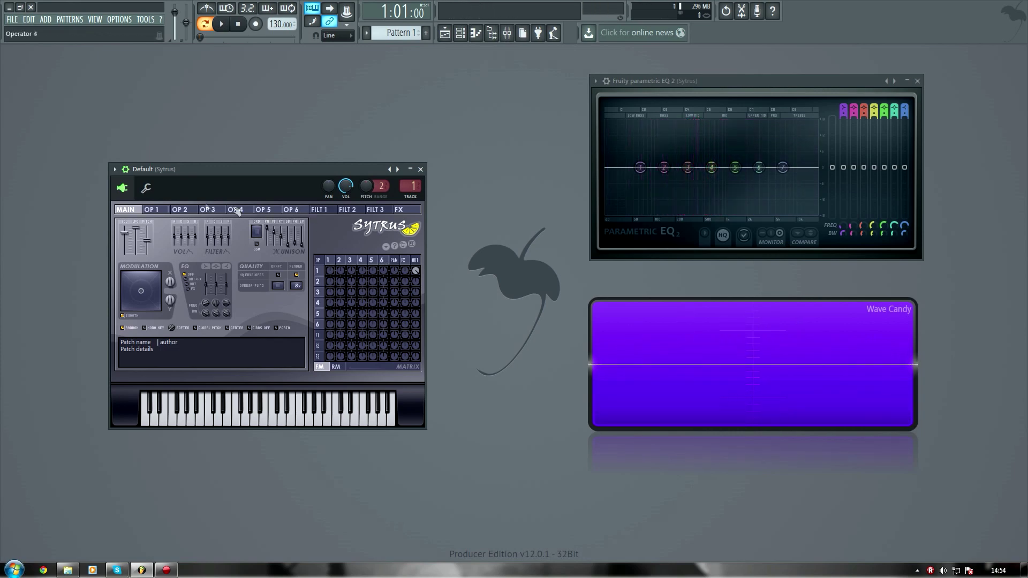
Step: Look through the Sytrus operator pages up to operator 6 and return to operator 1
{"action": "left_click", "coordinate": [166, 213]}
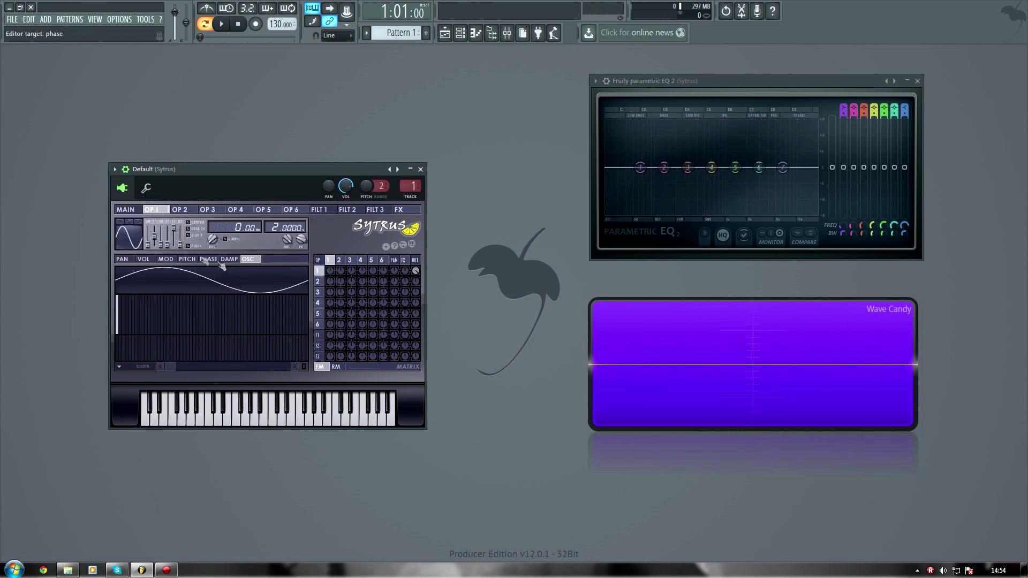
{"action": "left_click", "coordinate": [208, 211]}
{"action": "left_click", "coordinate": [236, 210]}
{"action": "left_click", "coordinate": [263, 210]}
{"action": "left_click", "coordinate": [291, 210]}
{"action": "left_click", "coordinate": [178, 212]}
{"action": "left_click", "coordinate": [164, 211]}
Step: Try frequency ratios of 1, 2 and 3 on operator 1 while playing notes
{"action": "left_click", "coordinate": [276, 225]}
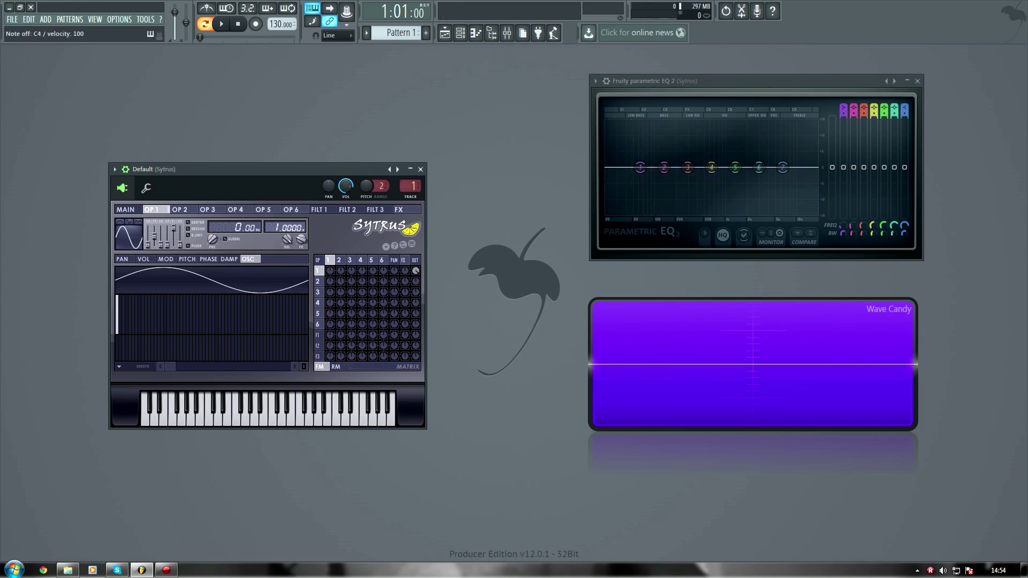
{"action": "left_click", "coordinate": [276, 225]}
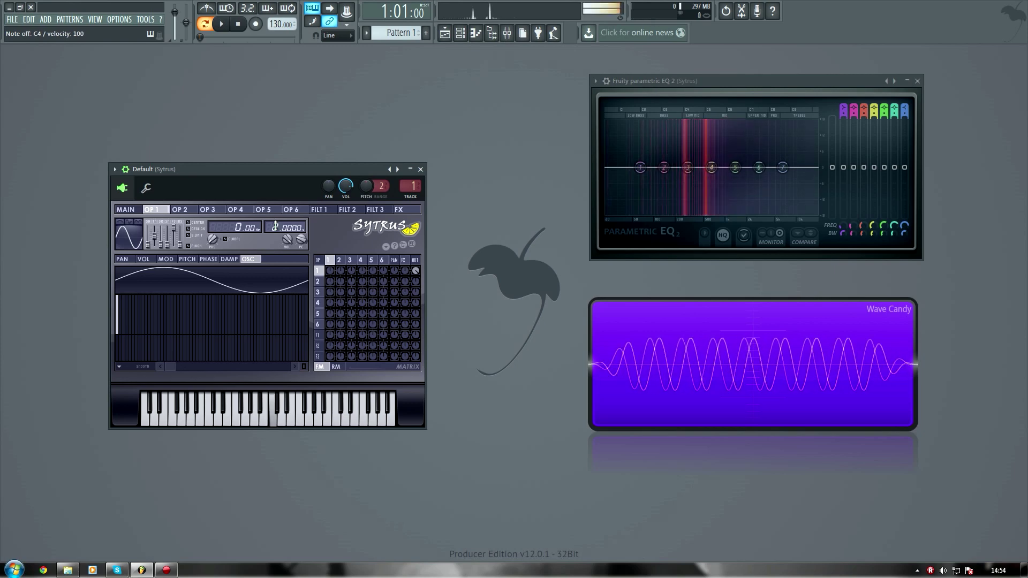
{"action": "left_click_drag", "start_coordinate": [276, 225], "coordinate": [276, 214]}
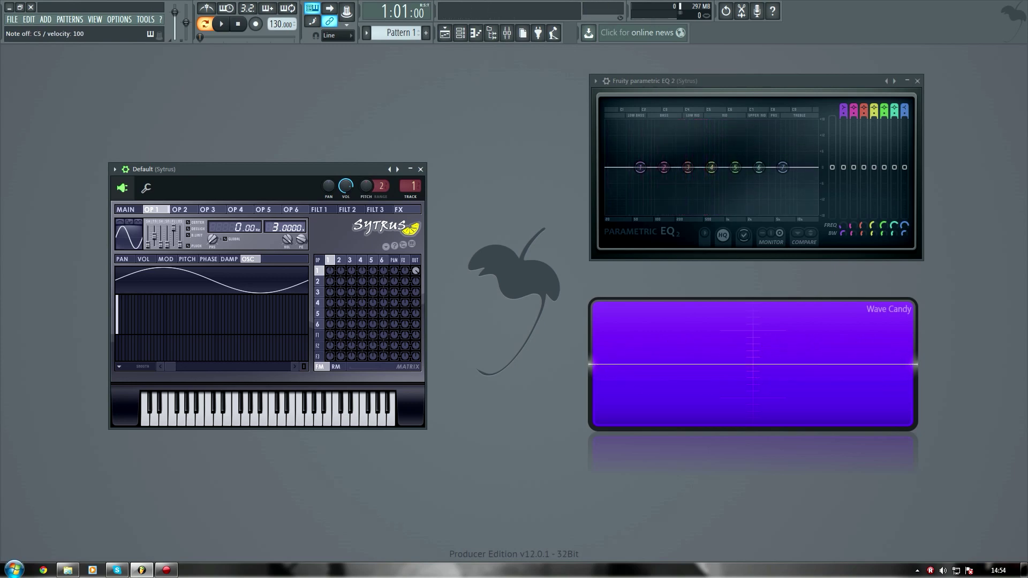
Step: Set operator 1's frequency ratio to 0.2500
{"action": "left_click", "coordinate": [275, 234]}
{"action": "left_click_drag", "start_coordinate": [275, 230], "coordinate": [275, 238]}
{"action": "mouse_move", "coordinate": [284, 228]}
{"action": "left_mouse_down"}
{"action": "mouse_move", "coordinate": [285, 242]}
{"action": "mouse_move", "coordinate": [292, 231]}
{"action": "left_mouse_up"}
Step: Play low and high notes with operator 1 and examine its frequencies in the equalizer and its waveform in Wave Candy
{"action": "key", "text": "z"}
{"action": "key", "text": "z"}
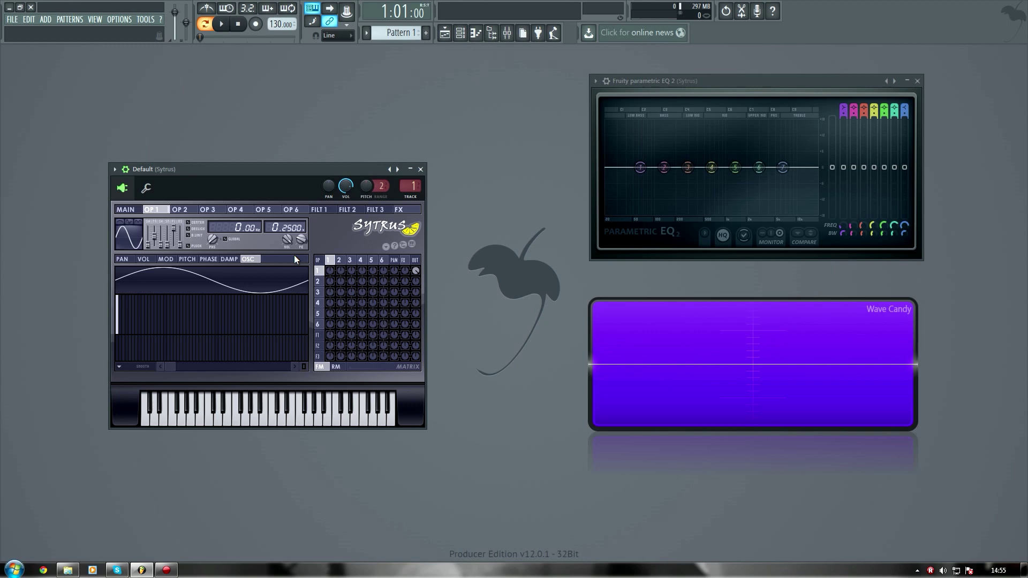
{"action": "key", "text": "z"}
{"action": "key", "text": "z"}
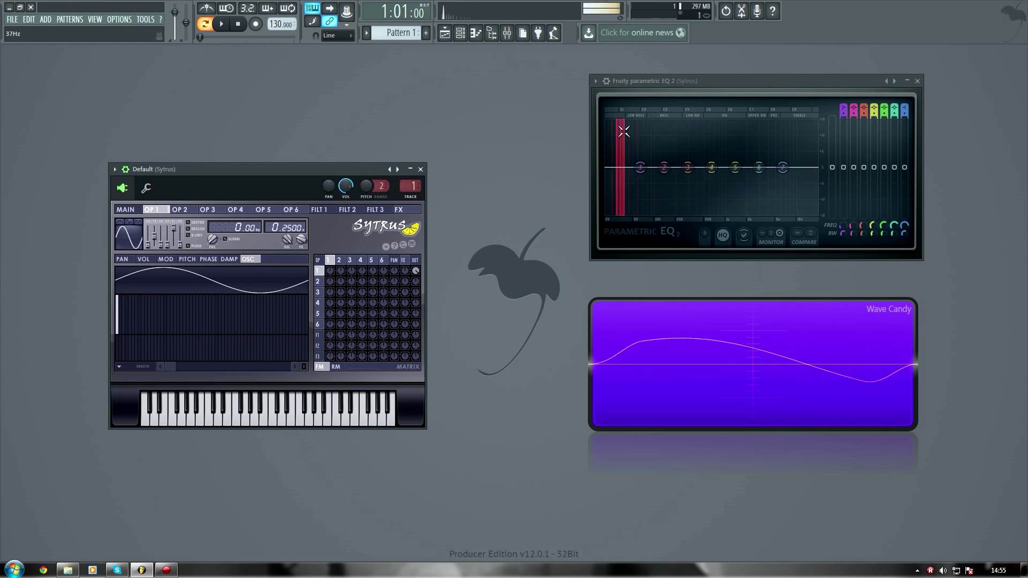
{"action": "key", "text": "z"}
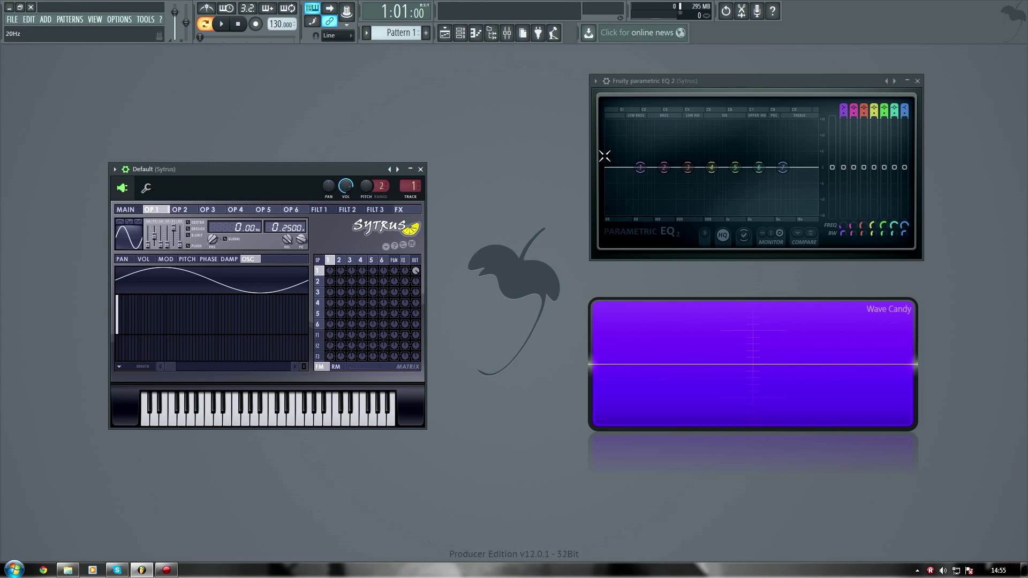
{"action": "key", "text": "t"}
{"action": "key", "text": "q"}
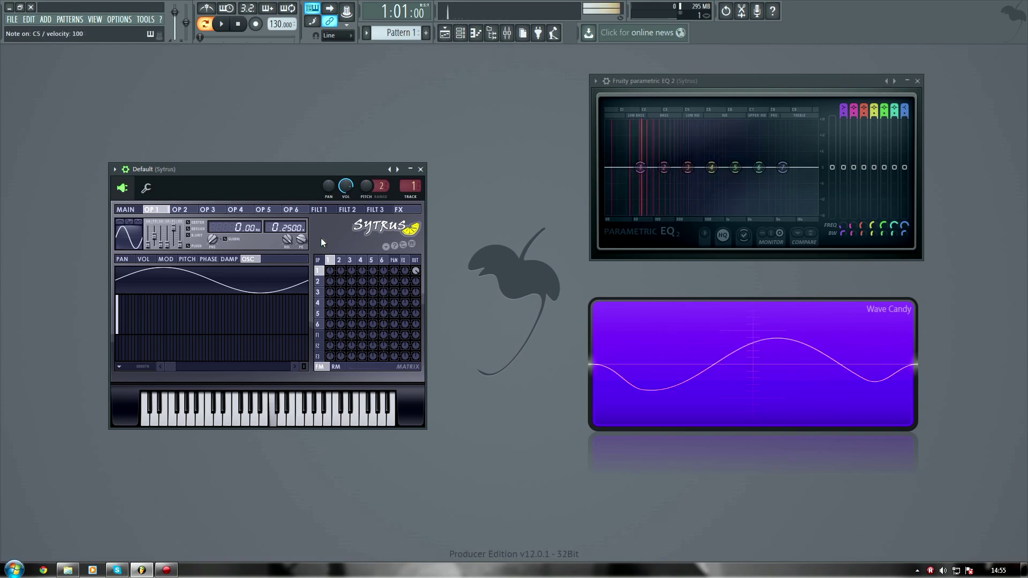
{"action": "key", "text": "z"}
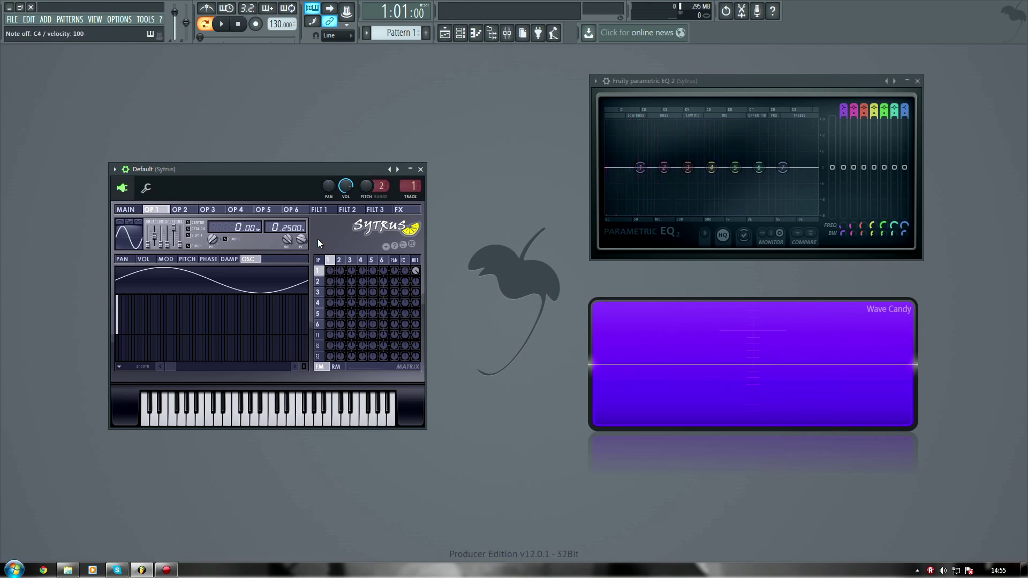
{"action": "left_click", "coordinate": [180, 209]}
{"action": "left_click", "coordinate": [151, 209]}
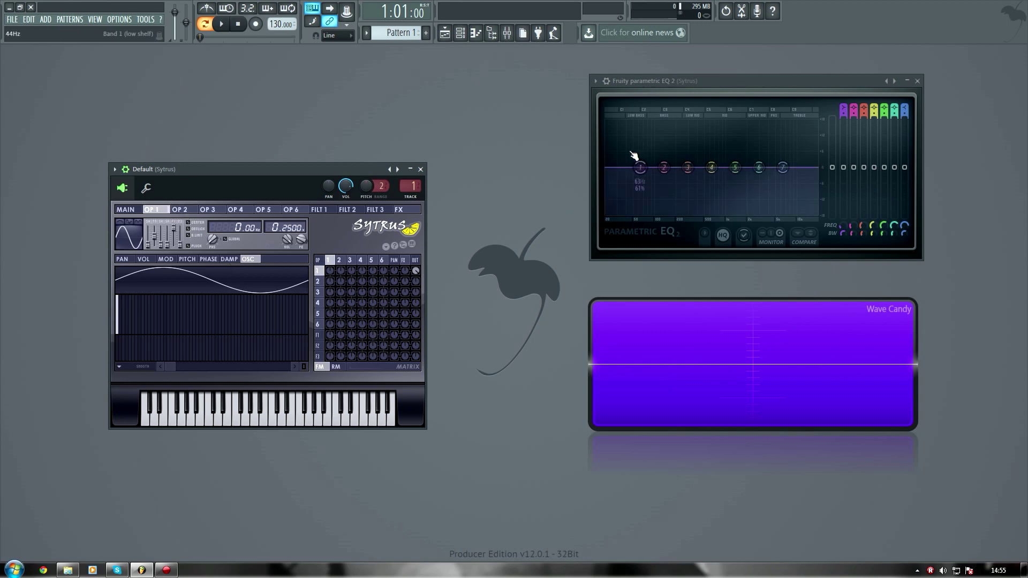
{"action": "key", "text": "q"}
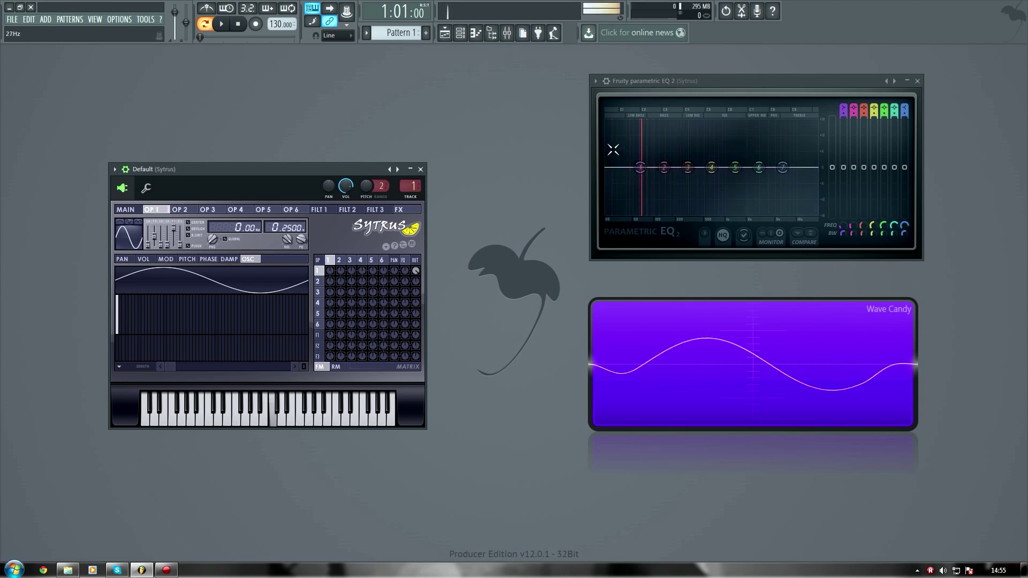
Step: Set operator 2's frequency ratio to 0.5000 and compare it with operator 1's ratio
{"action": "left_click", "coordinate": [186, 213]}
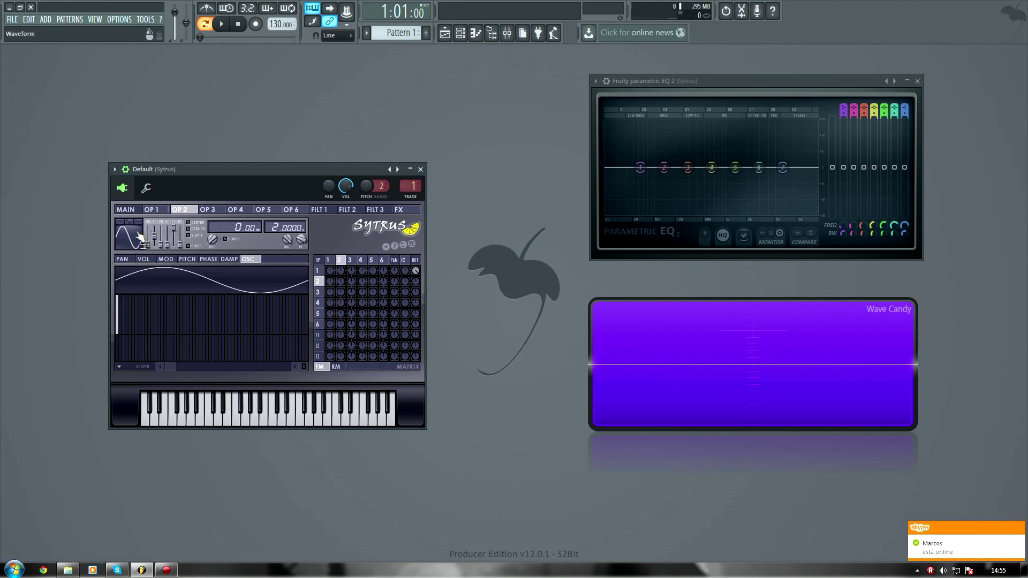
{"action": "left_click_drag", "start_coordinate": [276, 227], "coordinate": [277, 252]}
{"action": "left_click", "coordinate": [158, 210]}
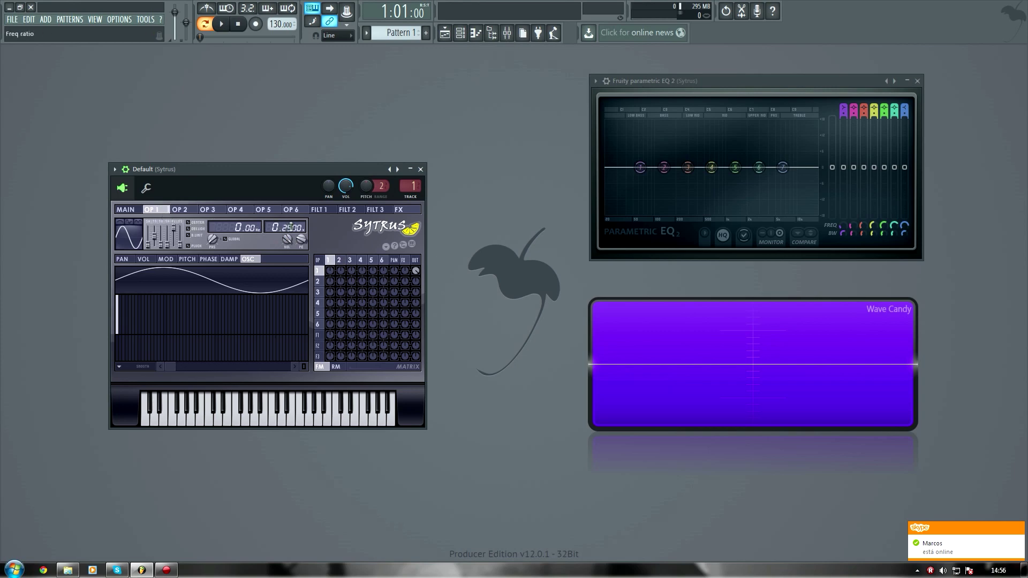
{"action": "left_click", "coordinate": [181, 209]}
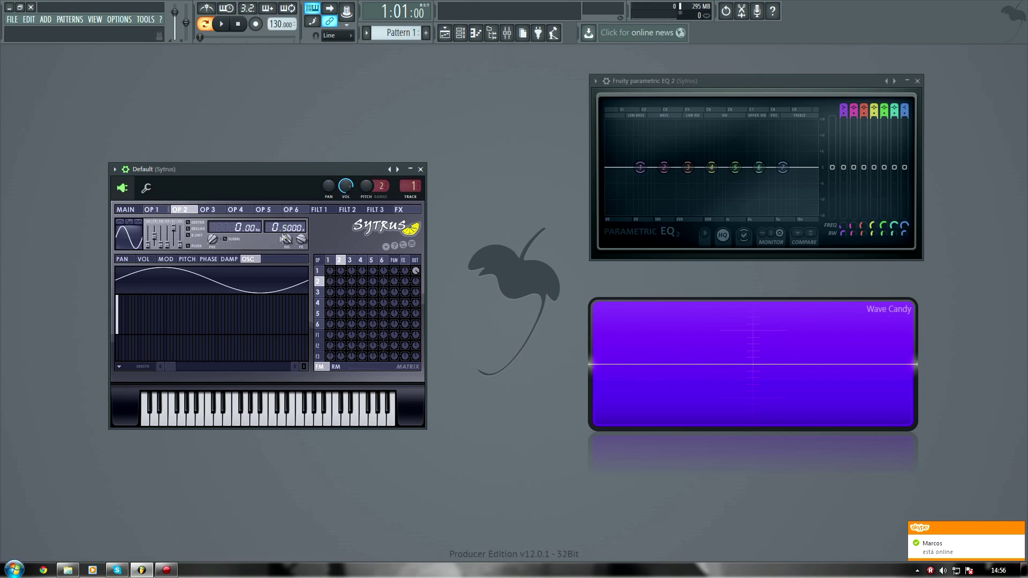
Step: Select different operators by their row and column numbers in the modulation matrix to examine how it is laid out
{"action": "left_click", "coordinate": [329, 261]}
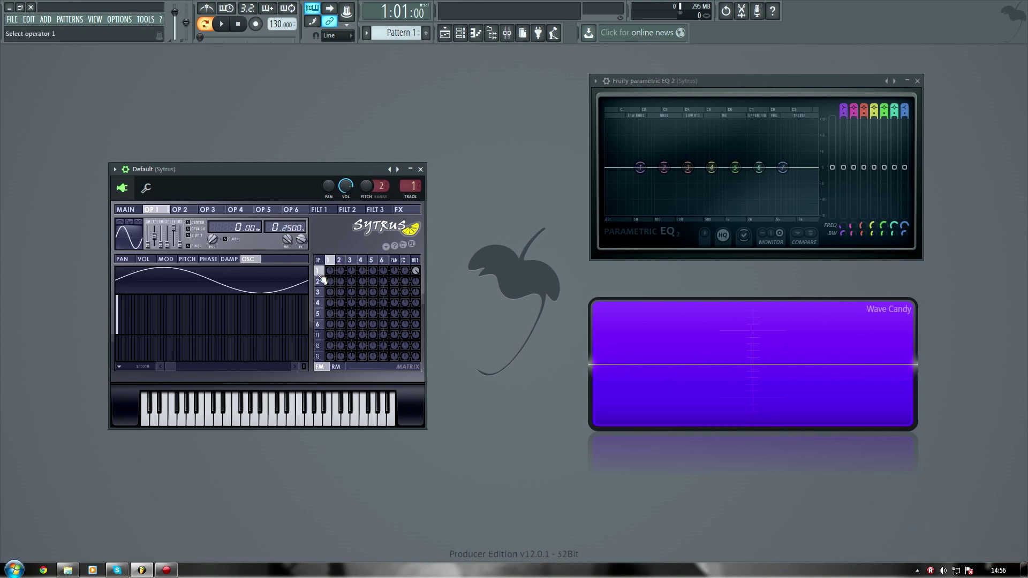
{"action": "left_click", "coordinate": [320, 324]}
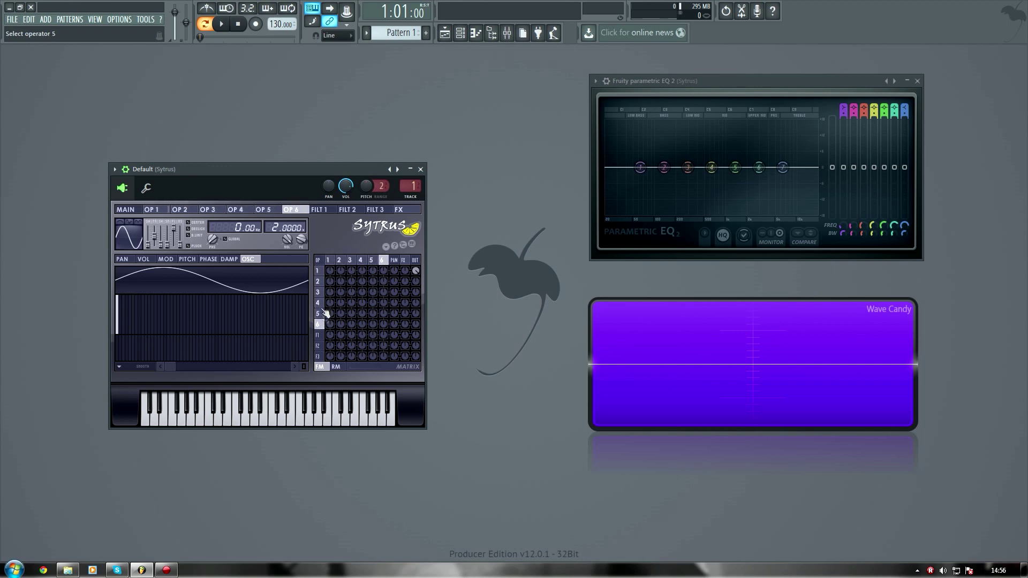
{"action": "left_click", "coordinate": [329, 261]}
{"action": "left_click", "coordinate": [341, 261]}
{"action": "left_click", "coordinate": [321, 273]}
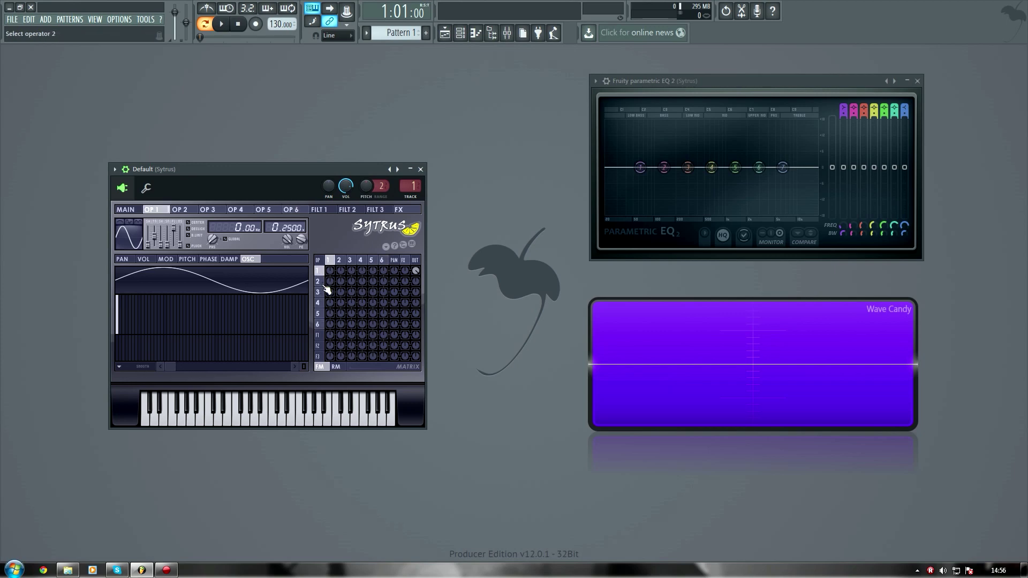
{"action": "scroll", "coordinate": [335, 265], "scroll_direction": "down", "scroll_amount": 5}
{"action": "scroll", "coordinate": [334, 265], "scroll_direction": "up", "scroll_amount": 5}
Step: Adjust operator 1's frequency modulation by operator 2 in the matrix, trying -60% and -45% while playing notes
{"action": "left_click", "coordinate": [194, 211]}
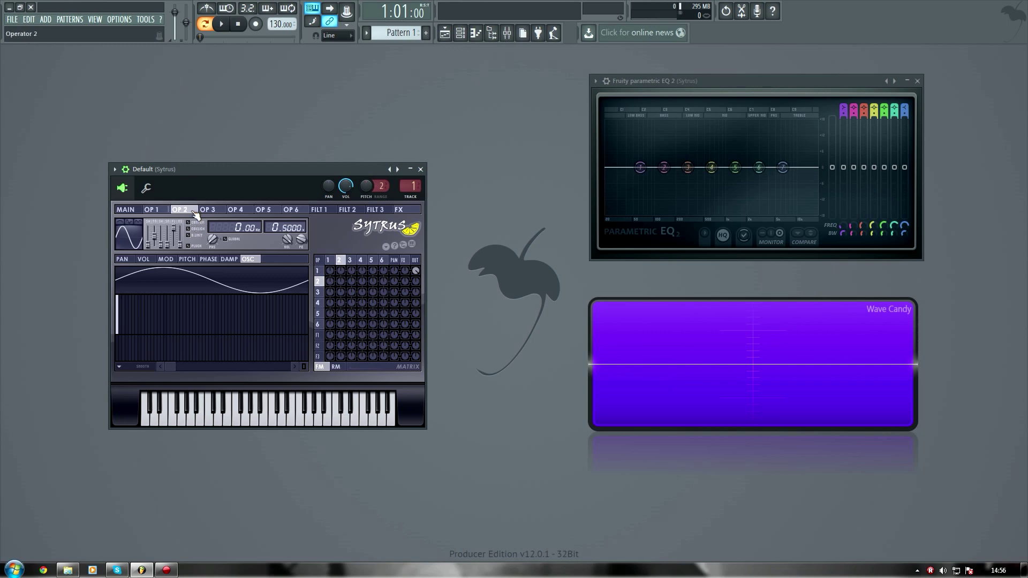
{"action": "left_click", "coordinate": [341, 271]}
{"action": "key", "text": "z"}
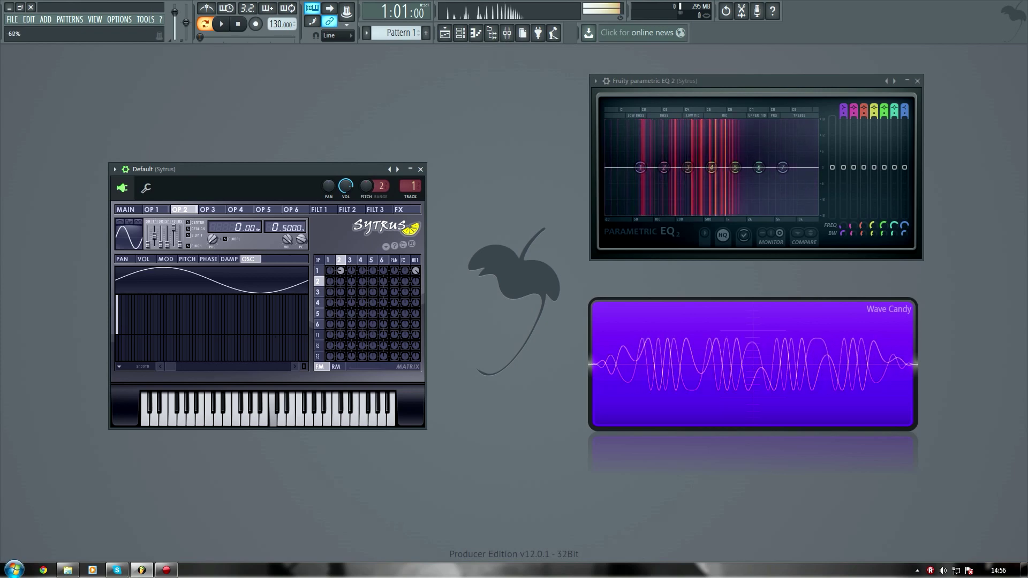
{"action": "left_click_drag", "start_coordinate": [340, 273], "coordinate": [340, 278]}
{"action": "key", "text": "z"}
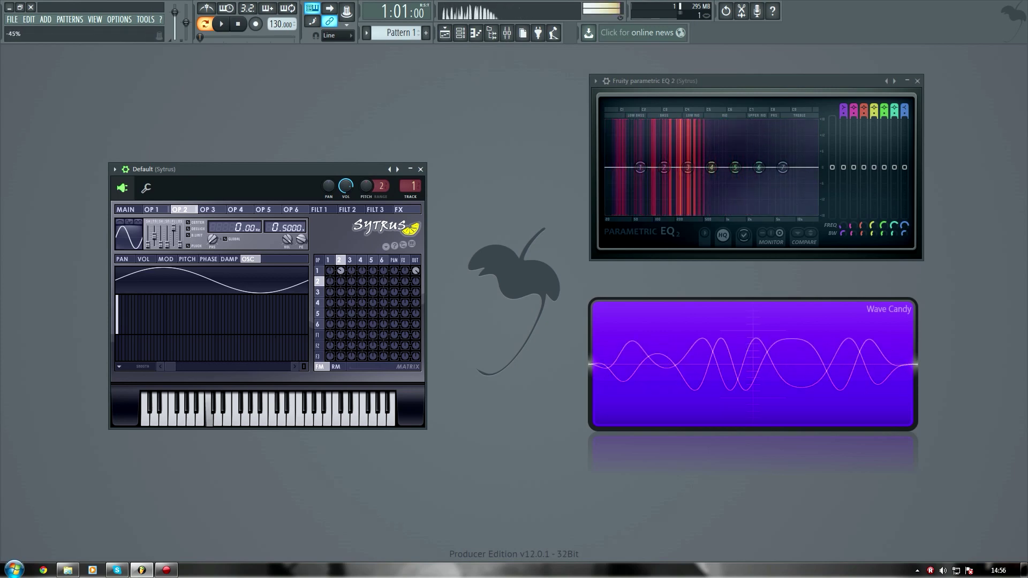
{"action": "mouse_move", "coordinate": [340, 271]}
{"action": "left_mouse_down"}
{"action": "mouse_move", "coordinate": [340, 282]}
{"action": "mouse_move", "coordinate": [341, 270]}
{"action": "left_mouse_up"}
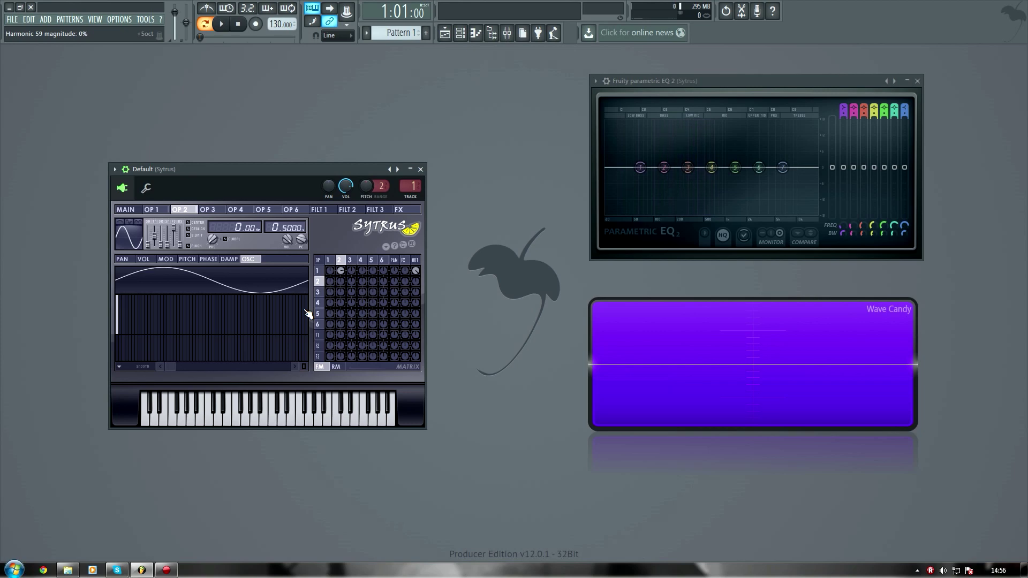
Step: Play high and low notes to examine the modulated sound in the equalizer and Wave Candy
{"action": "key", "text": "q"}
{"action": "key", "text": "t"}
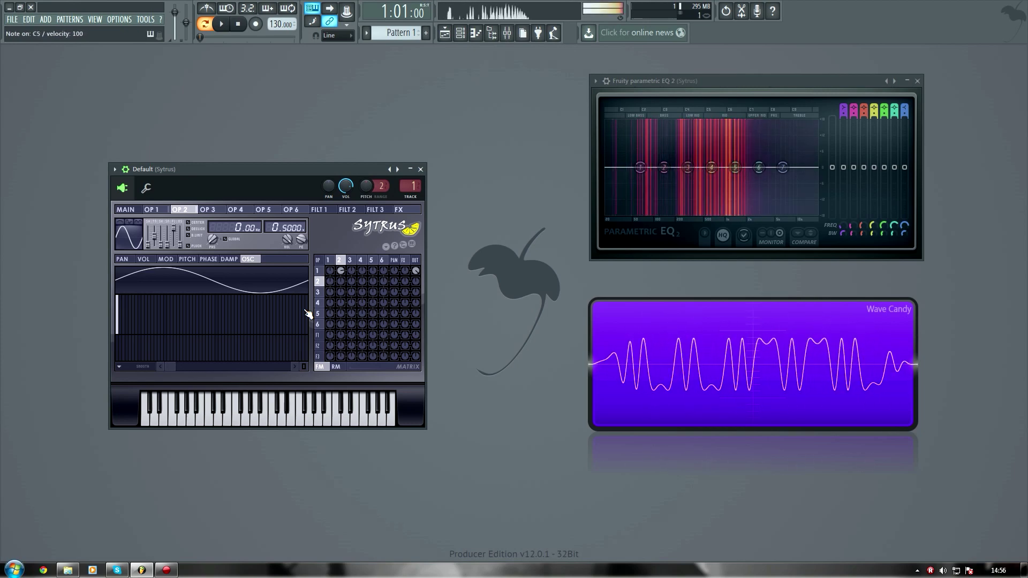
{"action": "key", "text": "z"}
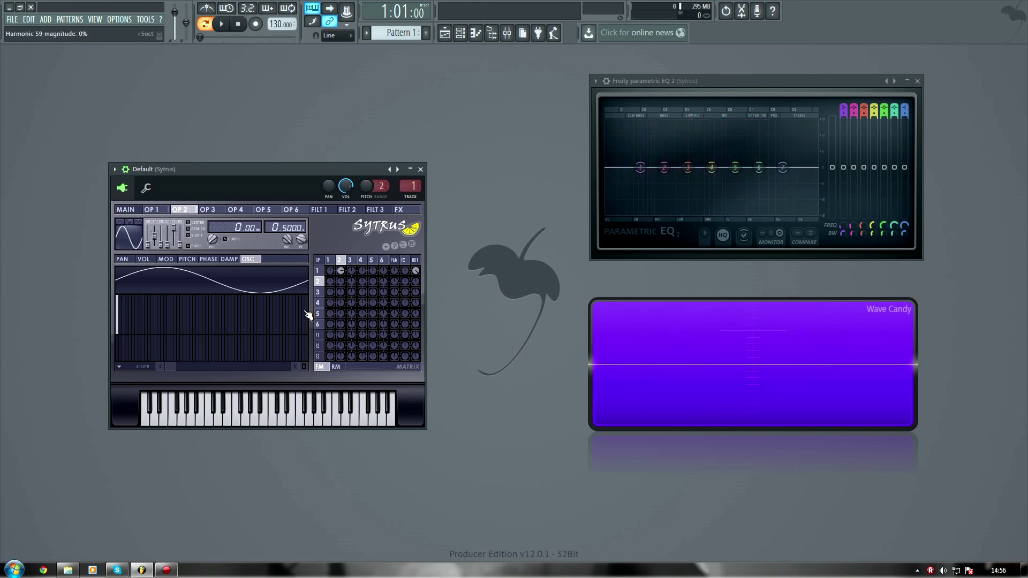
{"action": "key", "text": "q"}
{"action": "key", "text": "z"}
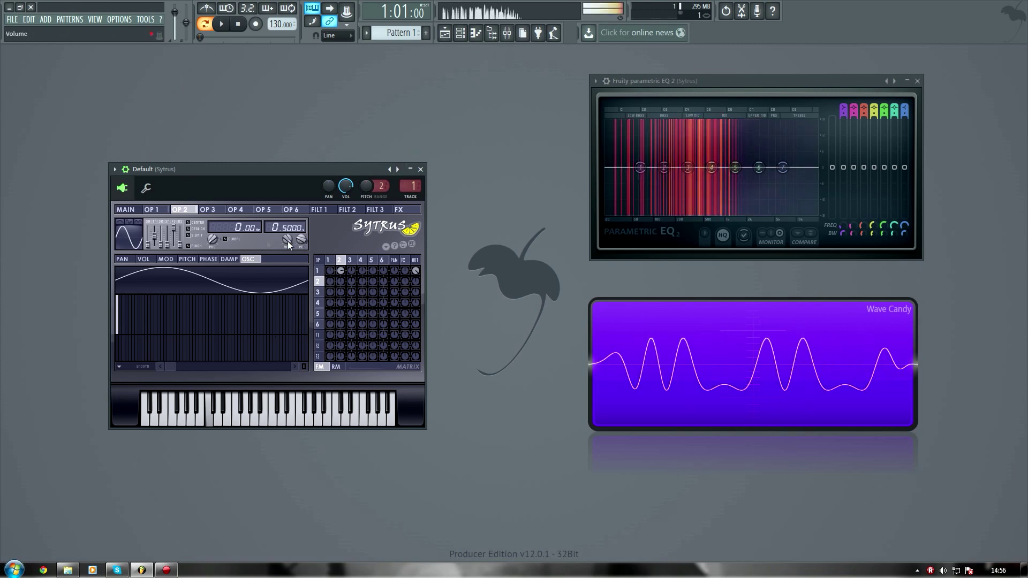
Step: Change operator 2's waveform from a sine to a triangle by setting its shape to 24%
{"action": "left_click", "coordinate": [167, 210]}
{"action": "left_click", "coordinate": [177, 210]}
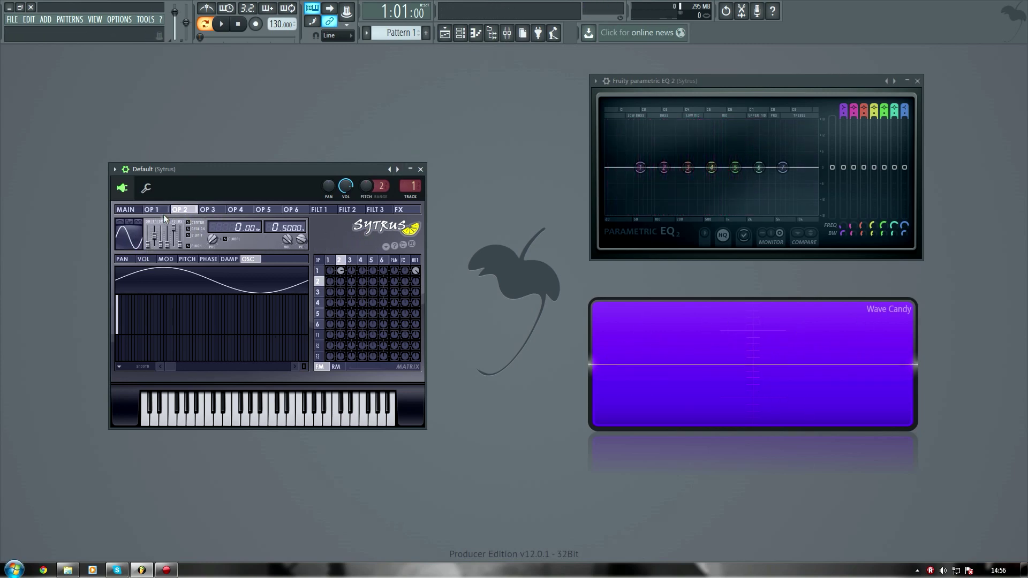
{"action": "scroll", "coordinate": [152, 246], "scroll_direction": "up", "scroll_amount": 4}
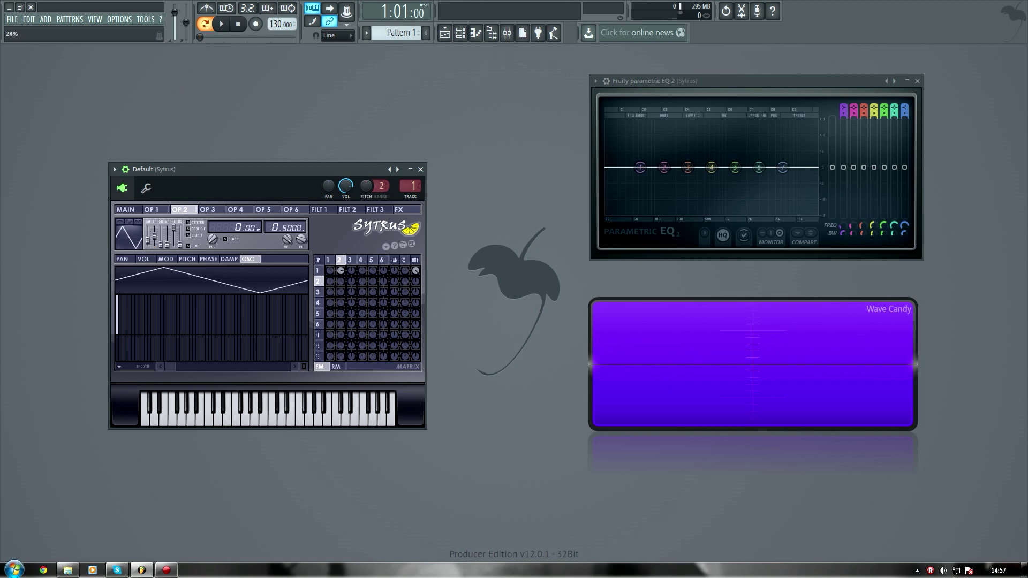
Step: Sweep operator 2's waveform shape up to 50% while playing notes and settle between a triangle and a saw
{"action": "key", "text": "z"}
{"action": "scroll", "coordinate": [151, 246], "scroll_direction": "up", "scroll_amount": 5}
{"action": "key", "text": "z"}
{"action": "scroll", "coordinate": [151, 242], "scroll_direction": "up", "scroll_amount": 3}
{"action": "key", "text": "z"}
{"action": "scroll", "coordinate": [152, 241], "scroll_direction": "up", "scroll_amount": 2}
{"action": "scroll", "coordinate": [152, 241], "scroll_direction": "down", "scroll_amount": 1}
{"action": "key", "text": "z"}
{"action": "scroll", "coordinate": [152, 241], "scroll_direction": "down", "scroll_amount": 2}
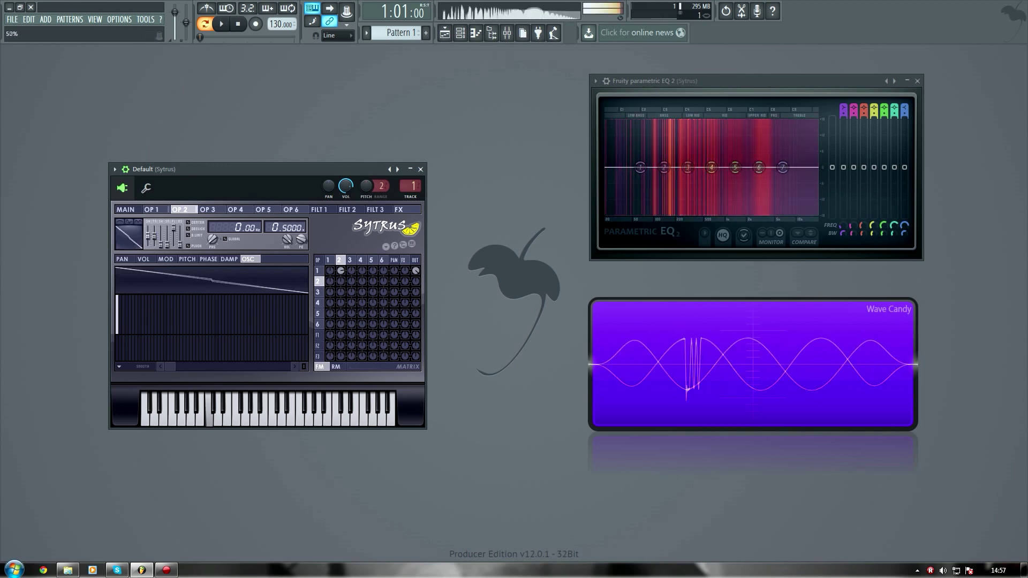
{"action": "scroll", "coordinate": [153, 241], "scroll_direction": "down", "scroll_amount": 4}
{"action": "key", "text": "e"}
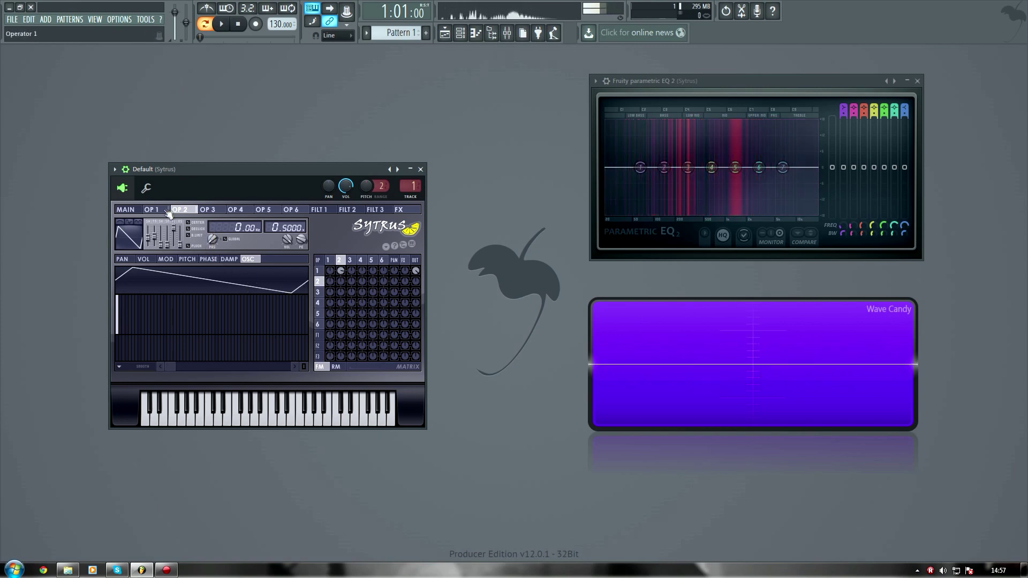
Step: Try triangle and near-saw shapes on operator 1 with varied modulation from operator 2, and restore the sine at 0%
{"action": "left_click", "coordinate": [160, 210]}
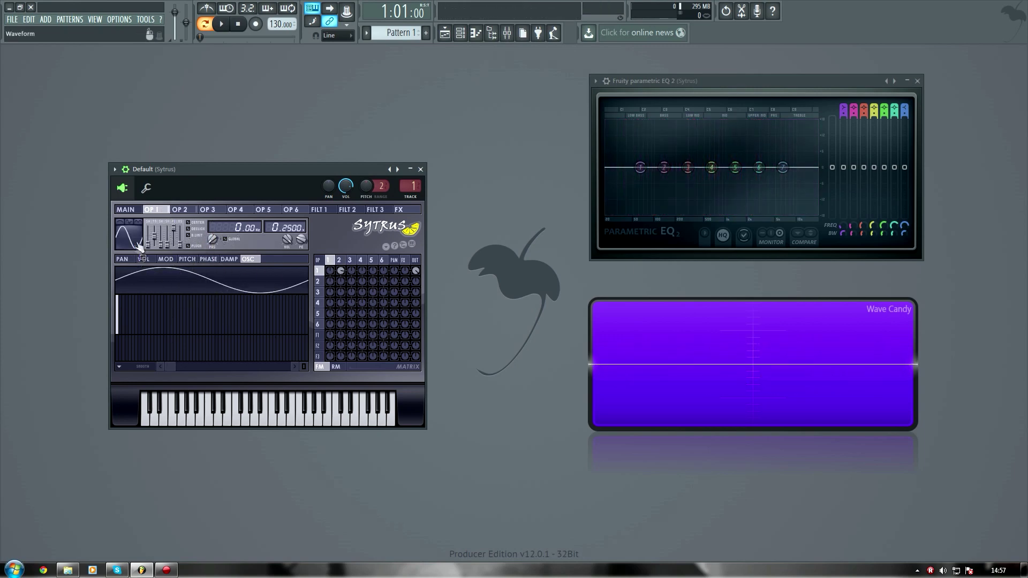
{"action": "left_click_drag", "start_coordinate": [149, 241], "coordinate": [149, 244]}
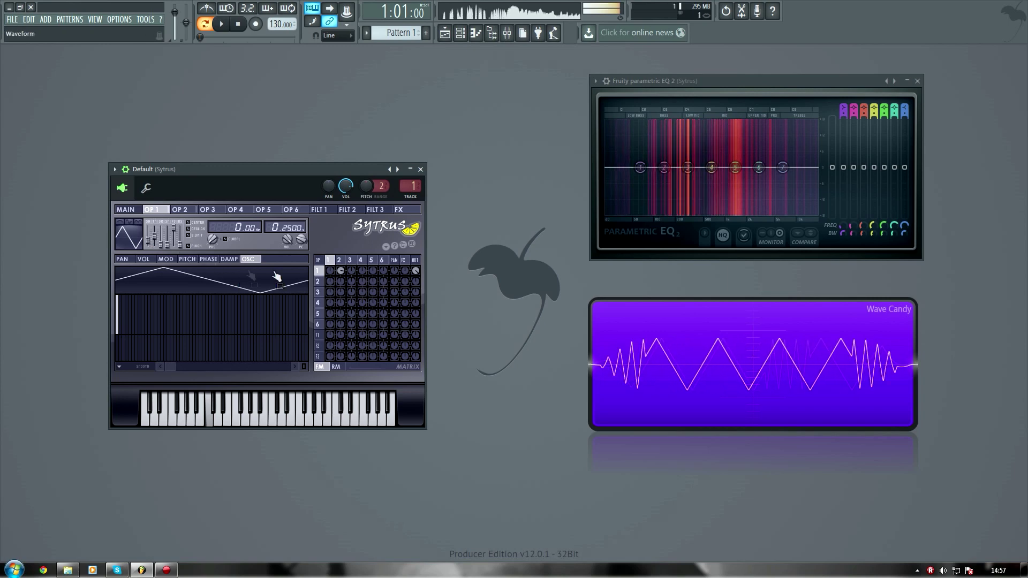
{"action": "mouse_move", "coordinate": [340, 271]}
{"action": "left_mouse_down"}
{"action": "mouse_move", "coordinate": [340, 259]}
{"action": "mouse_move", "coordinate": [344, 274]}
{"action": "left_mouse_up"}
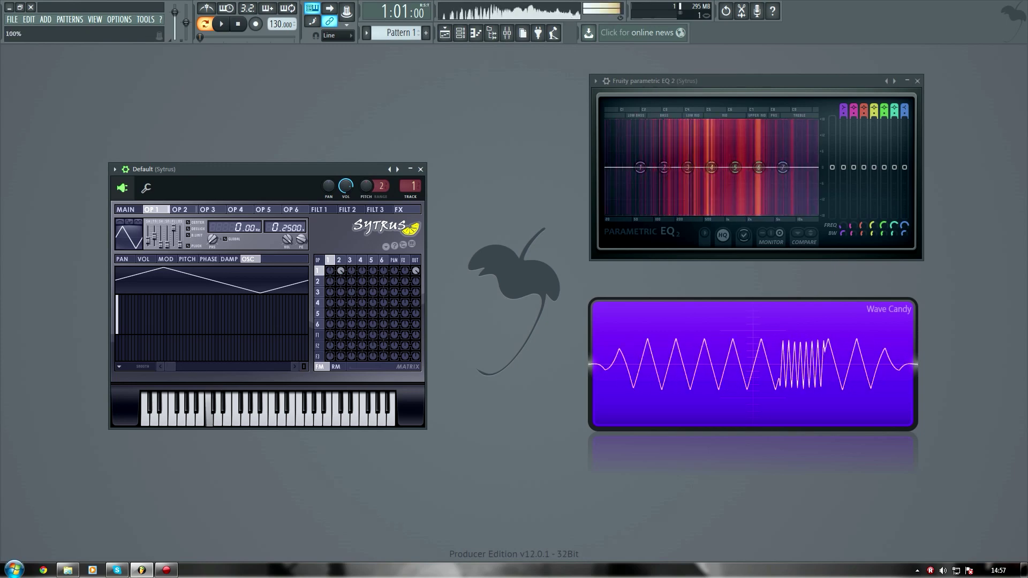
{"action": "left_click_drag", "start_coordinate": [153, 248], "coordinate": [152, 233]}
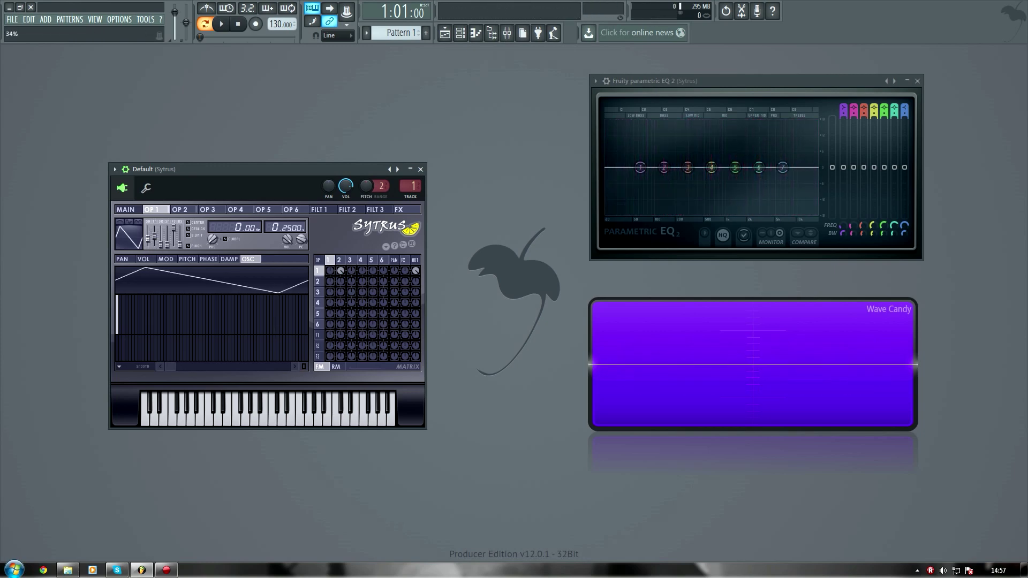
{"action": "left_click_drag", "start_coordinate": [343, 278], "coordinate": [344, 270]}
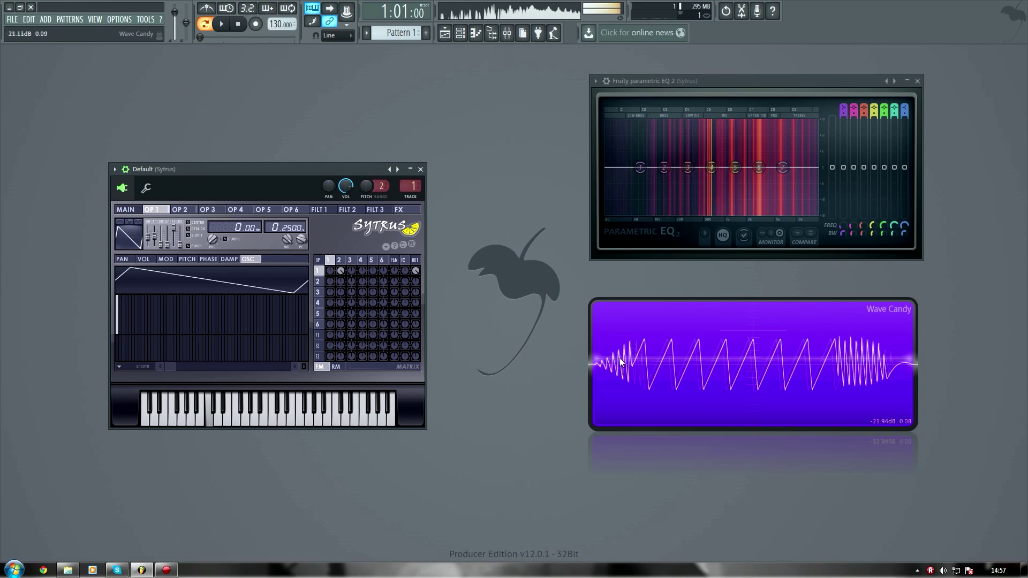
{"action": "mouse_move", "coordinate": [342, 277]}
{"action": "left_mouse_down"}
{"action": "mouse_move", "coordinate": [345, 296]}
{"action": "mouse_move", "coordinate": [344, 278]}
{"action": "left_mouse_up"}
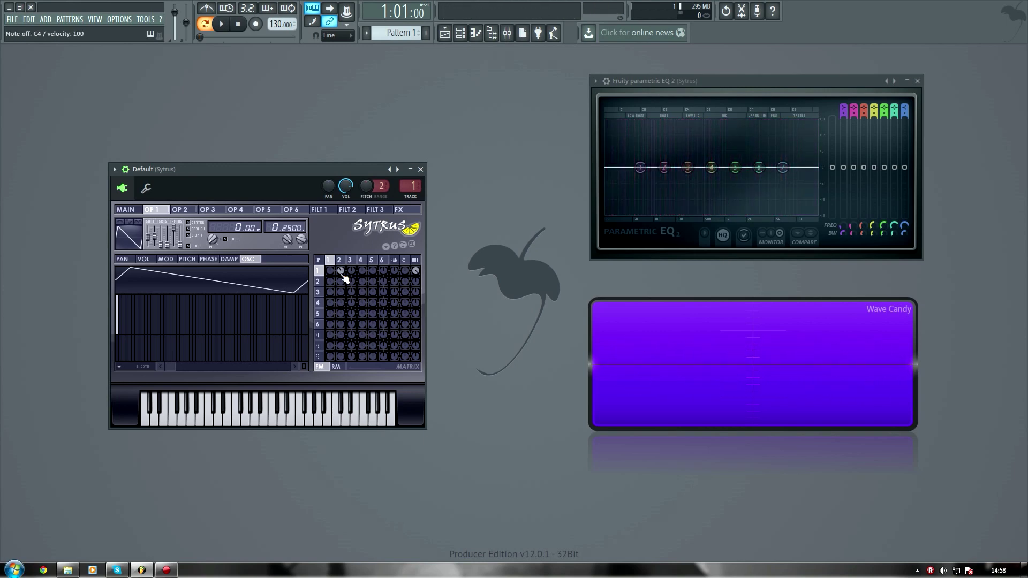
{"action": "left_click_drag", "start_coordinate": [343, 277], "coordinate": [342, 276]}
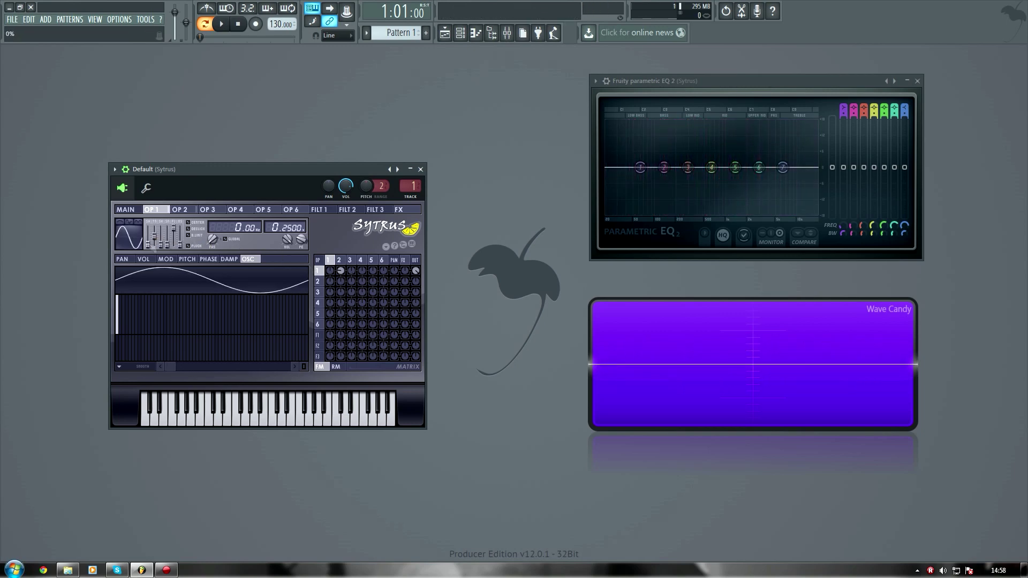
Step: Examine operator 2's panning modulation and envelope, and return to its oscillator harmonics
{"action": "left_click", "coordinate": [180, 210]}
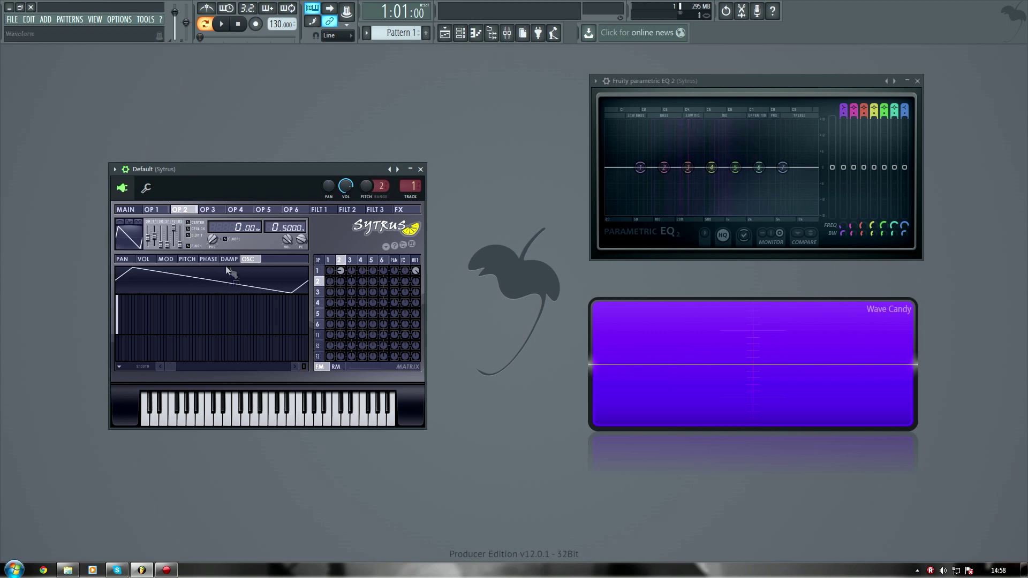
{"action": "left_click", "coordinate": [127, 260]}
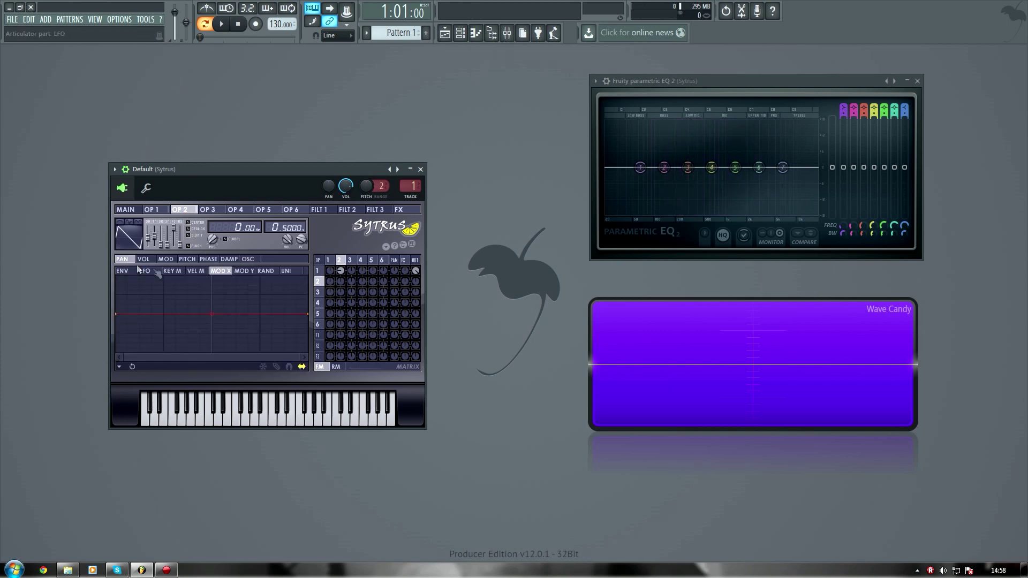
{"action": "left_click", "coordinate": [145, 260]}
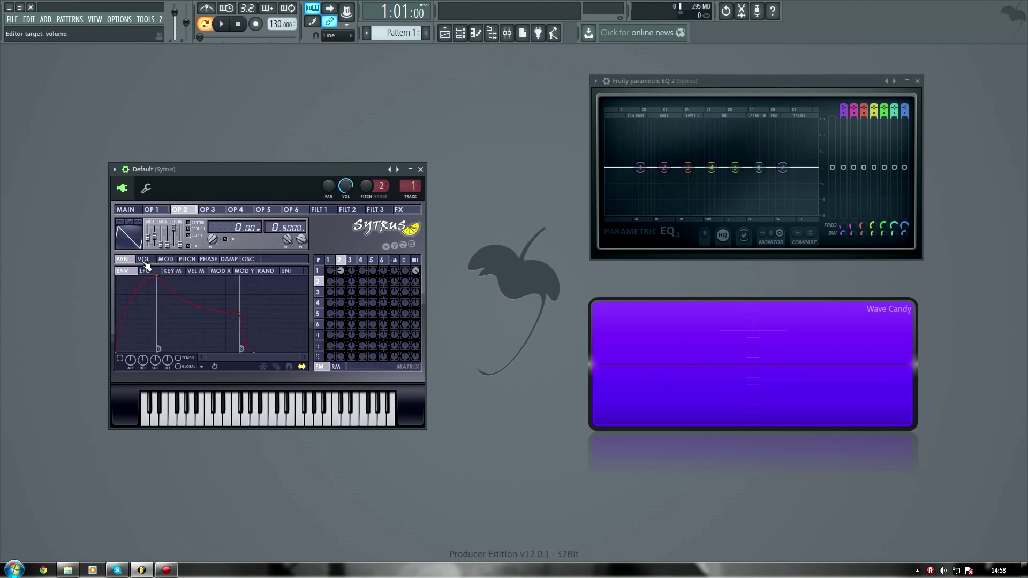
{"action": "left_click", "coordinate": [249, 260]}
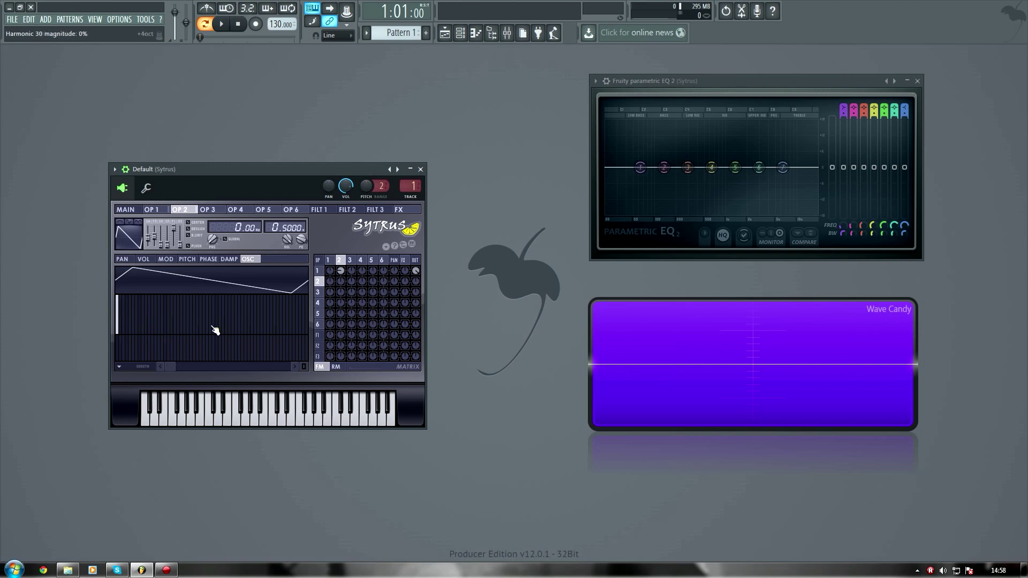
Step: Add a partial at about the 30th harmonic to operator 2's waveform and adjust its frequency modulation of operator 1 while playing
{"action": "left_click_drag", "start_coordinate": [281, 168], "coordinate": [337, 164]}
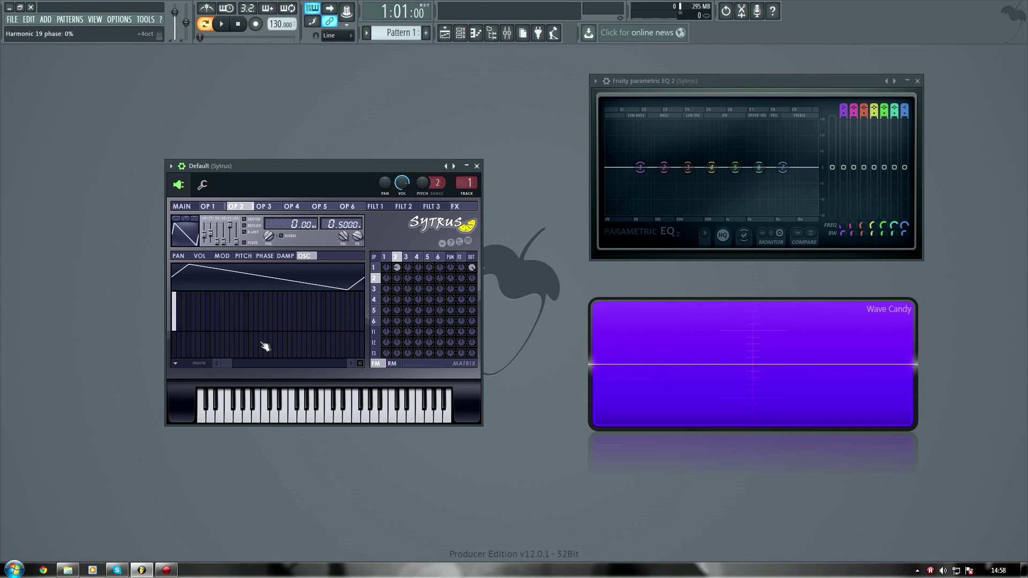
{"action": "left_click", "coordinate": [325, 307]}
{"action": "left_click_drag", "start_coordinate": [325, 323], "coordinate": [323, 347]}
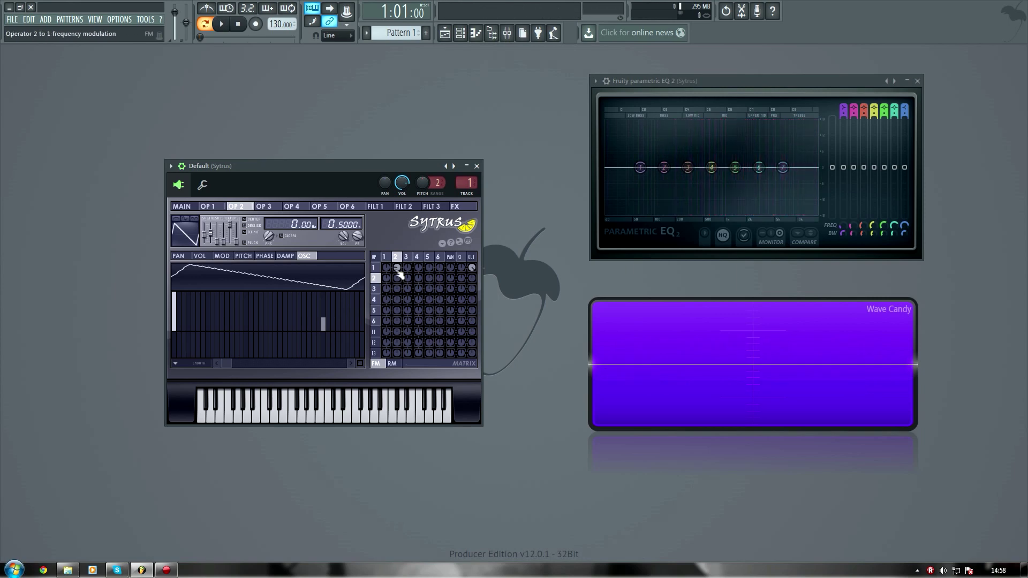
{"action": "left_click_drag", "start_coordinate": [397, 268], "coordinate": [397, 257]}
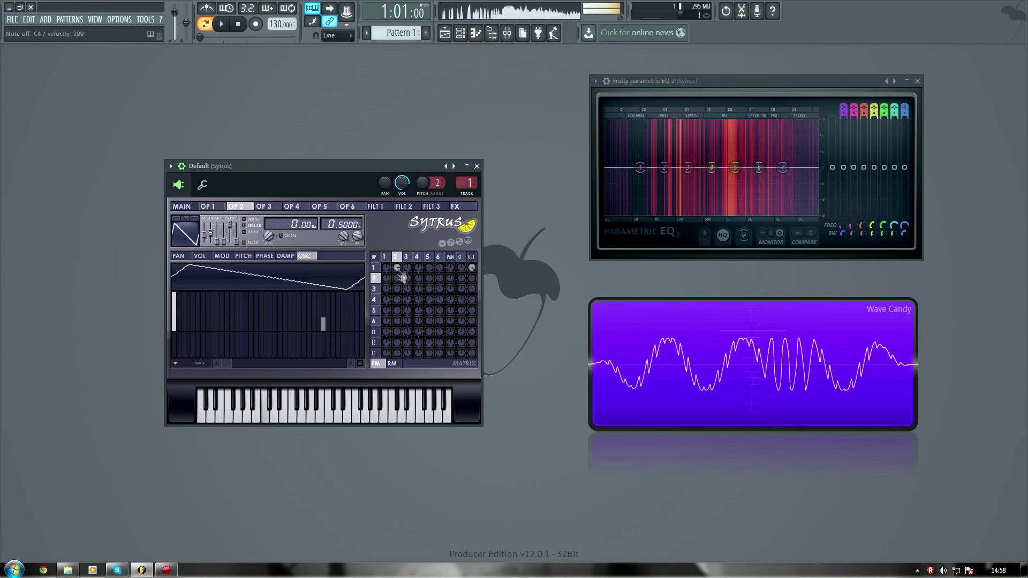
{"action": "left_click_drag", "start_coordinate": [400, 270], "coordinate": [401, 252]}
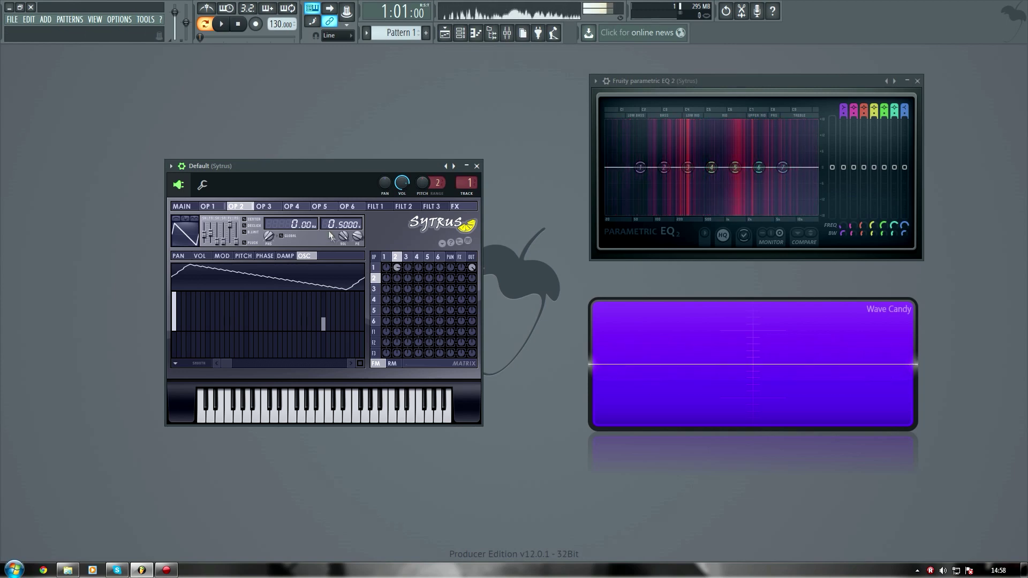
Step: Set operator 1's frequency ratio to 0.5000, and review the main settings and operator 2's modulation of operator 1
{"action": "left_click", "coordinate": [216, 207]}
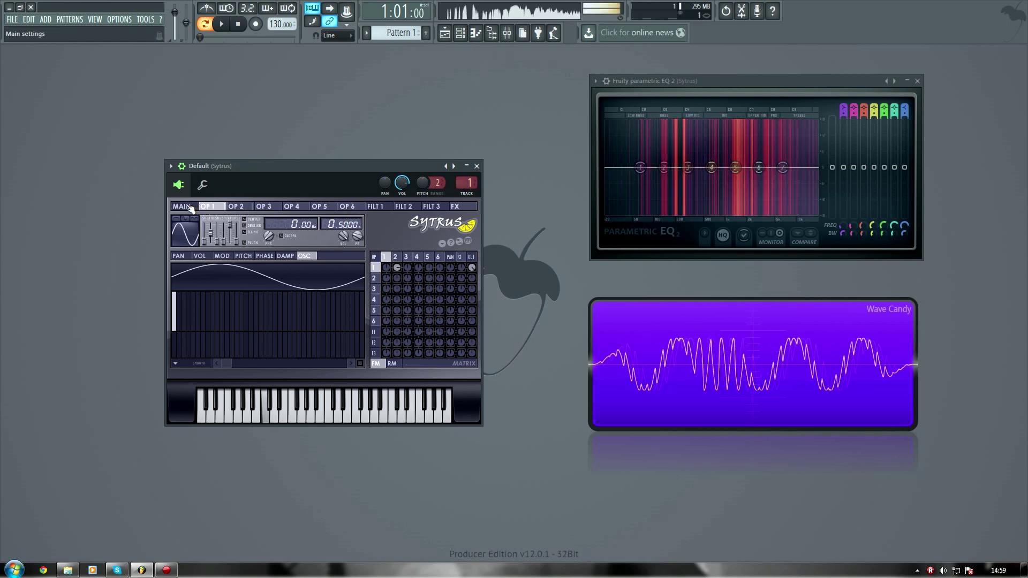
{"action": "left_click", "coordinate": [182, 206]}
{"action": "left_click", "coordinate": [235, 207]}
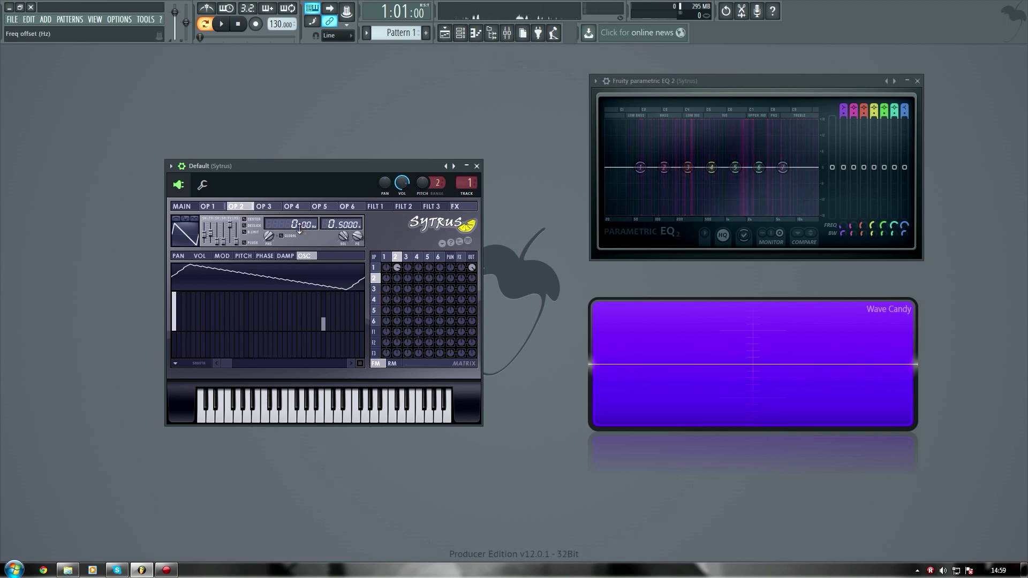
{"action": "left_click", "coordinate": [399, 269]}
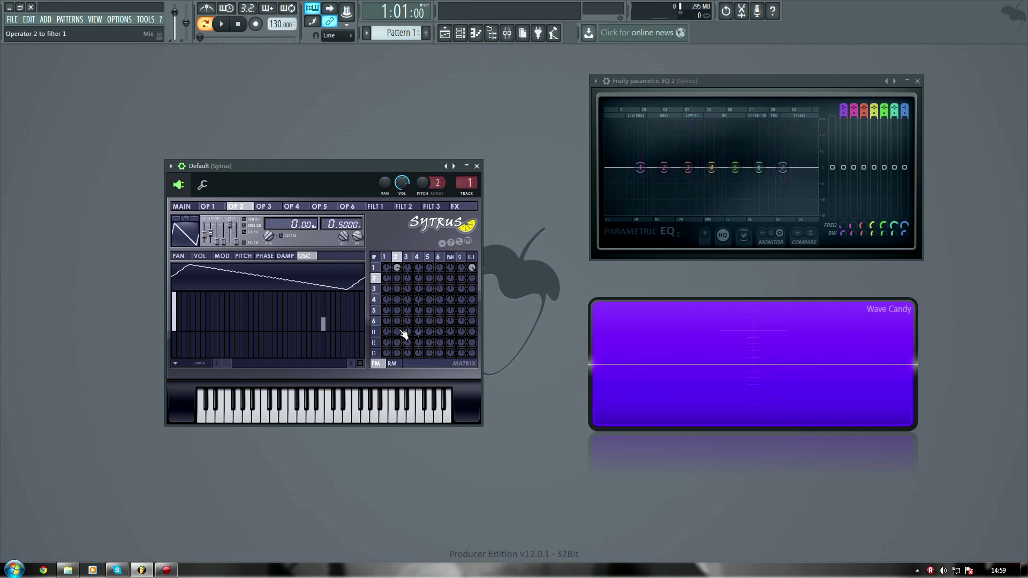
Step: Examine the Mod X mapping of operator 1's modulation and try the Modulation X control in the main settings
{"action": "left_click", "coordinate": [214, 207]}
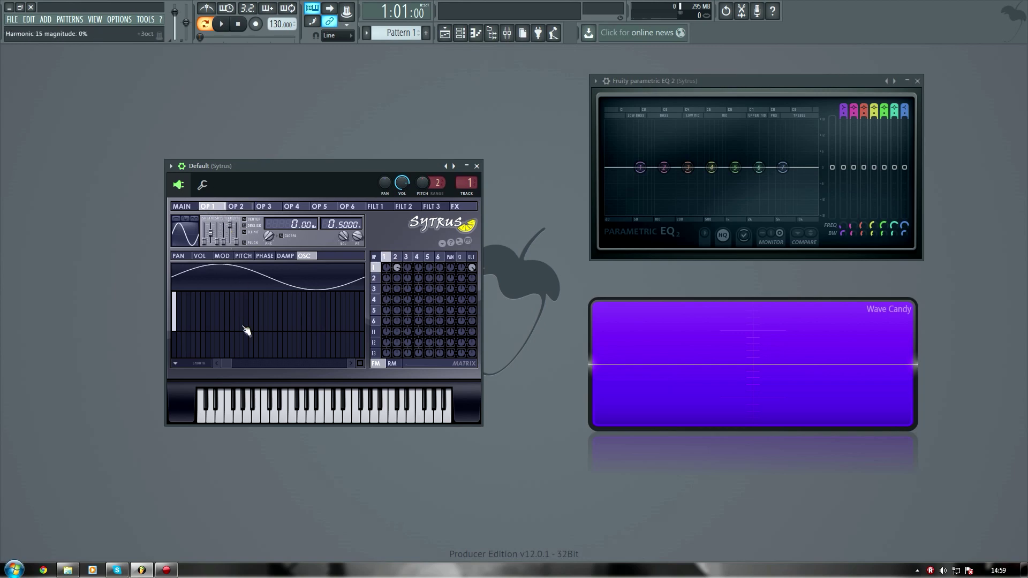
{"action": "left_click", "coordinate": [221, 256]}
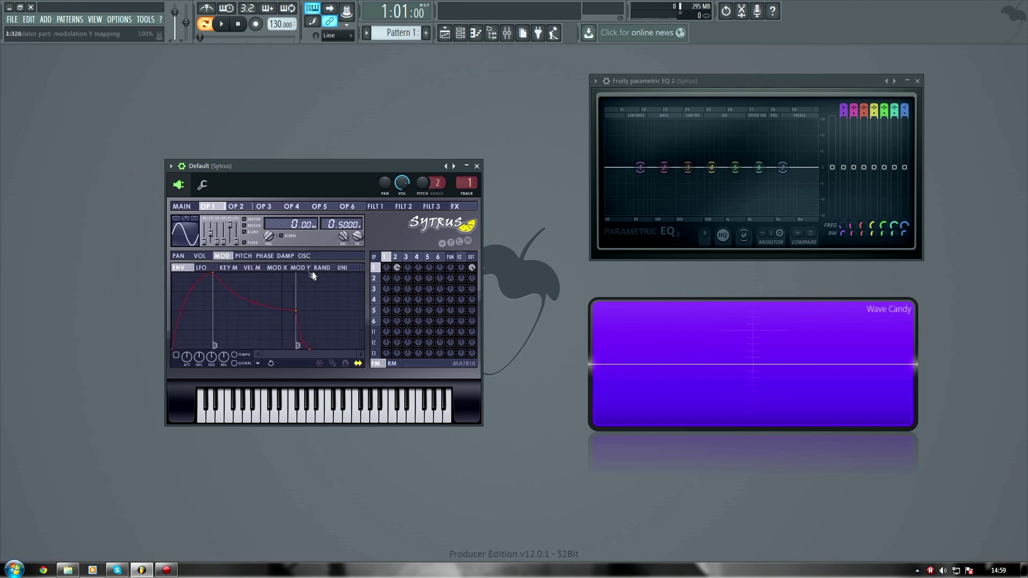
{"action": "left_click", "coordinate": [284, 269]}
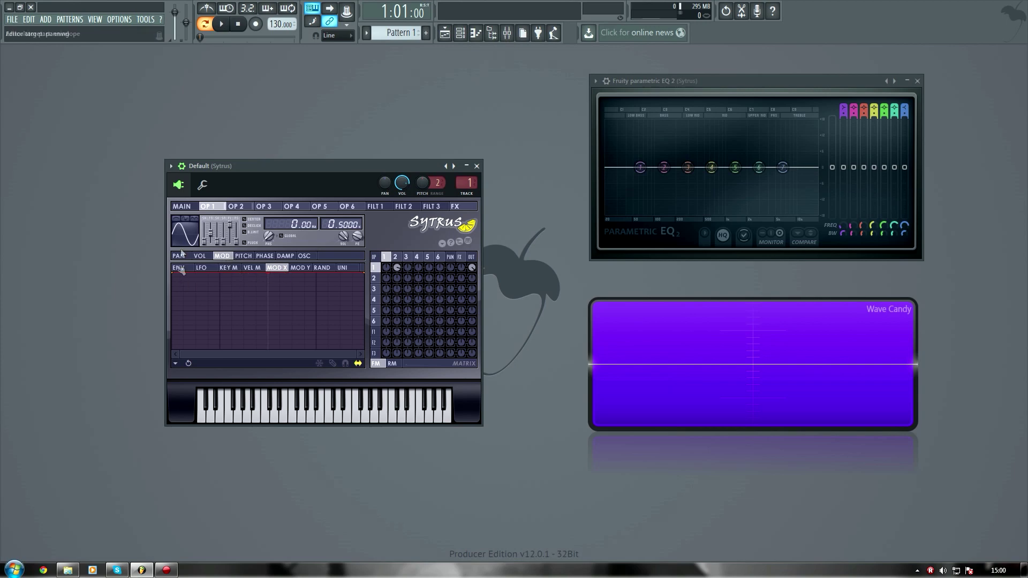
{"action": "left_click", "coordinate": [181, 207]}
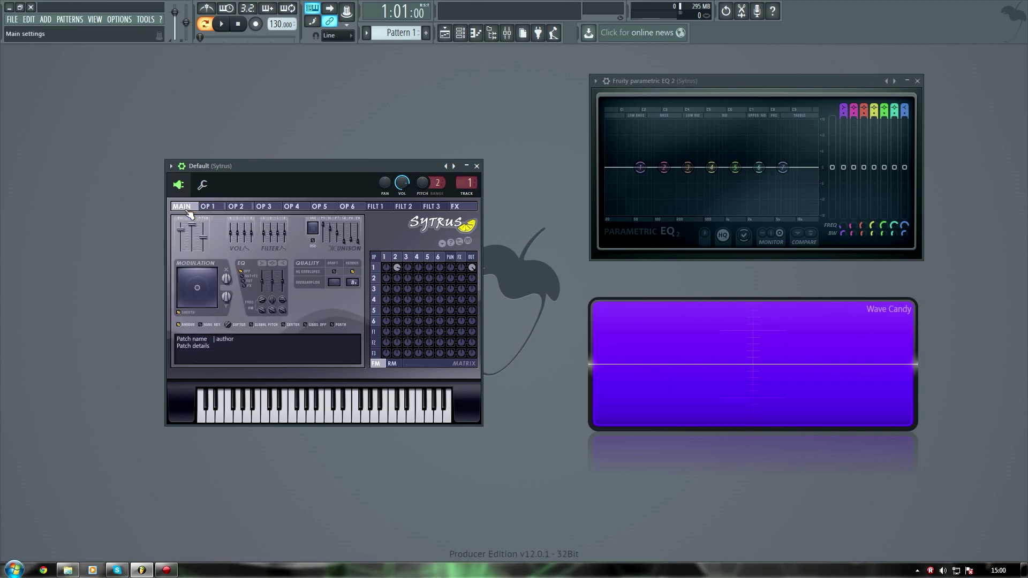
{"action": "right_click", "coordinate": [226, 280]}
{"action": "left_click", "coordinate": [217, 279]}
{"action": "left_click_drag", "start_coordinate": [227, 277], "coordinate": [227, 282]}
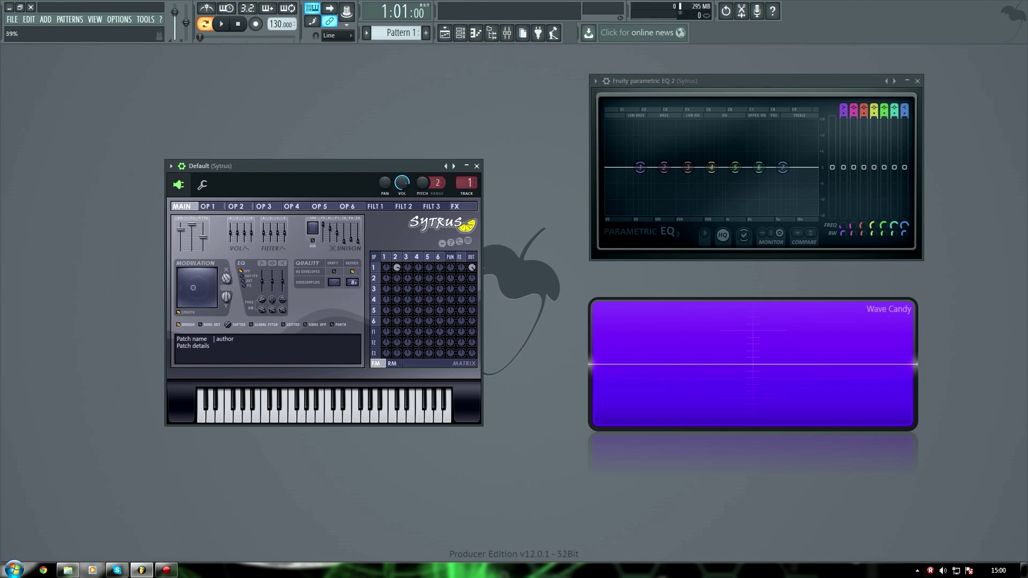
Step: Turn Modulation X down and lower the start point of operator 1's Mod X modulation mapping to zero
{"action": "left_click", "coordinate": [209, 208]}
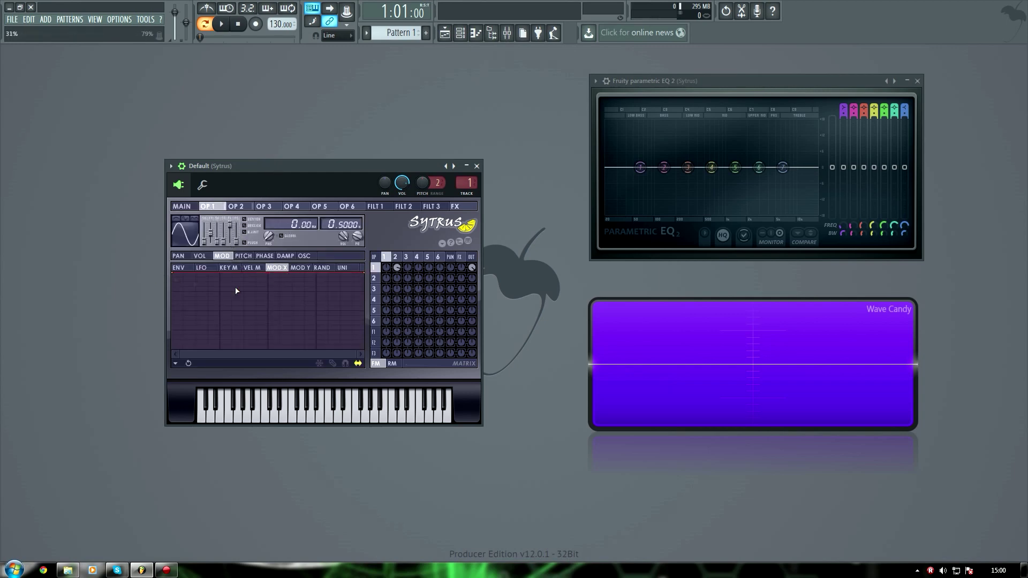
{"action": "left_click", "coordinate": [181, 206]}
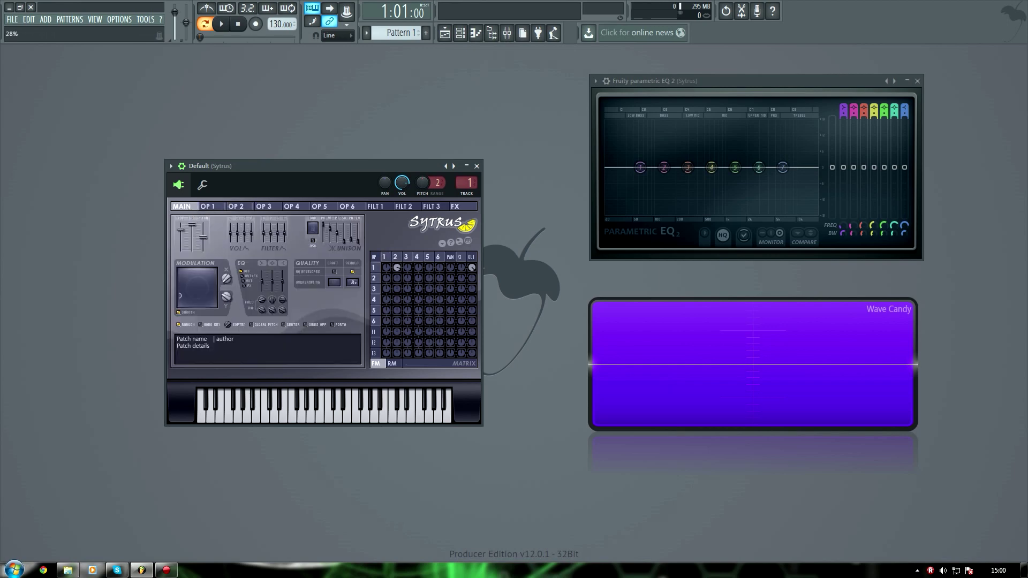
{"action": "left_click", "coordinate": [210, 206]}
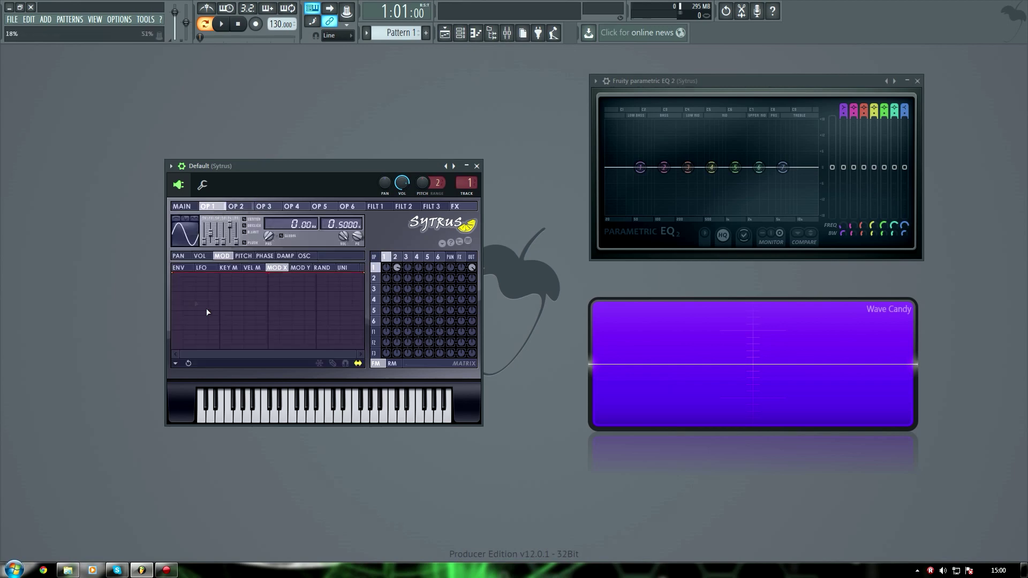
{"action": "left_click_drag", "start_coordinate": [175, 273], "coordinate": [187, 376]}
Step: Play a low note while sweeping Modulation X up to 100% and back down to test the mapping
{"action": "left_click", "coordinate": [181, 206]}
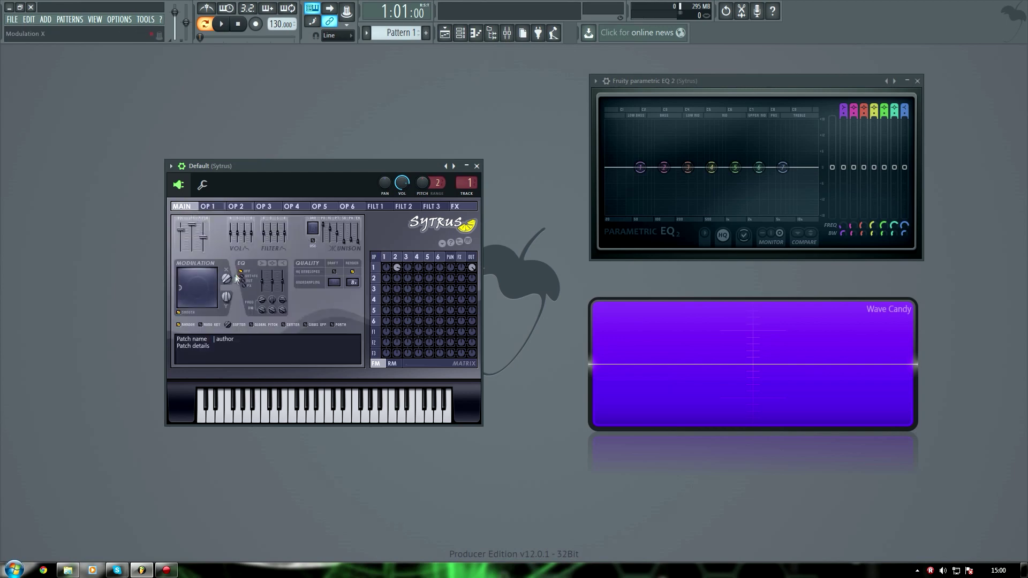
{"action": "key", "text": "z"}
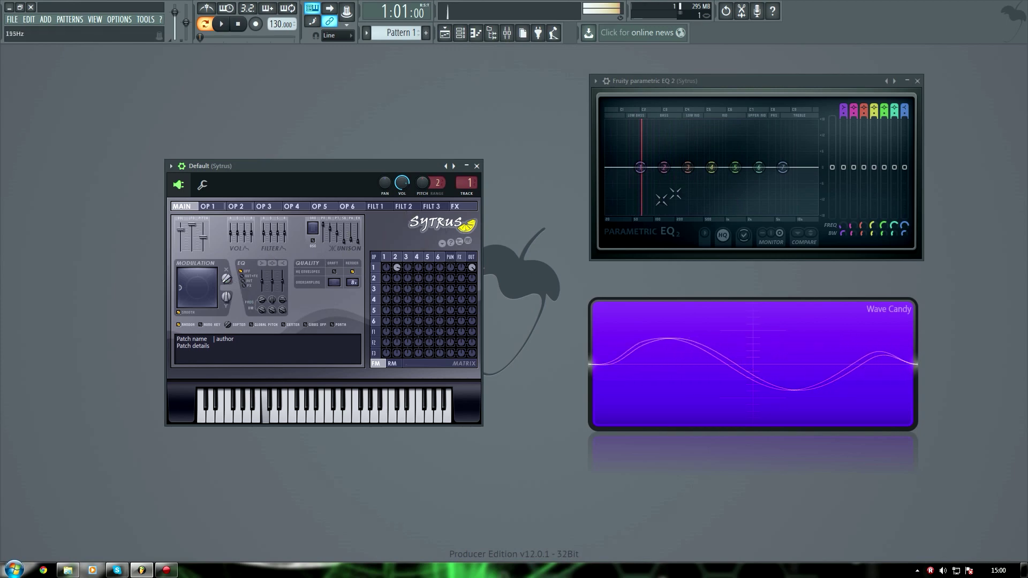
{"action": "left_click_drag", "start_coordinate": [229, 280], "coordinate": [227, 232]}
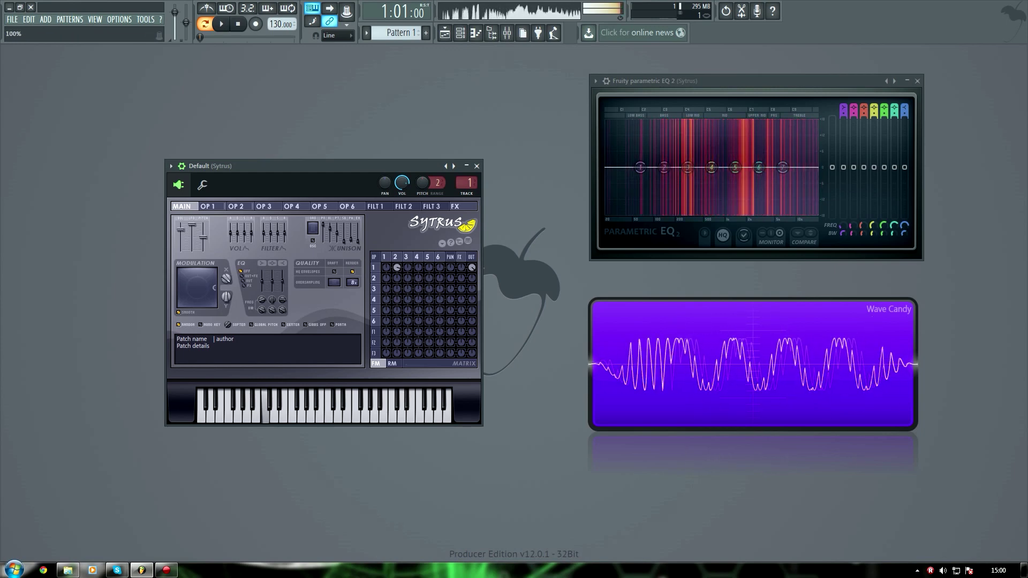
{"action": "left_click_drag", "start_coordinate": [227, 232], "coordinate": [226, 283]}
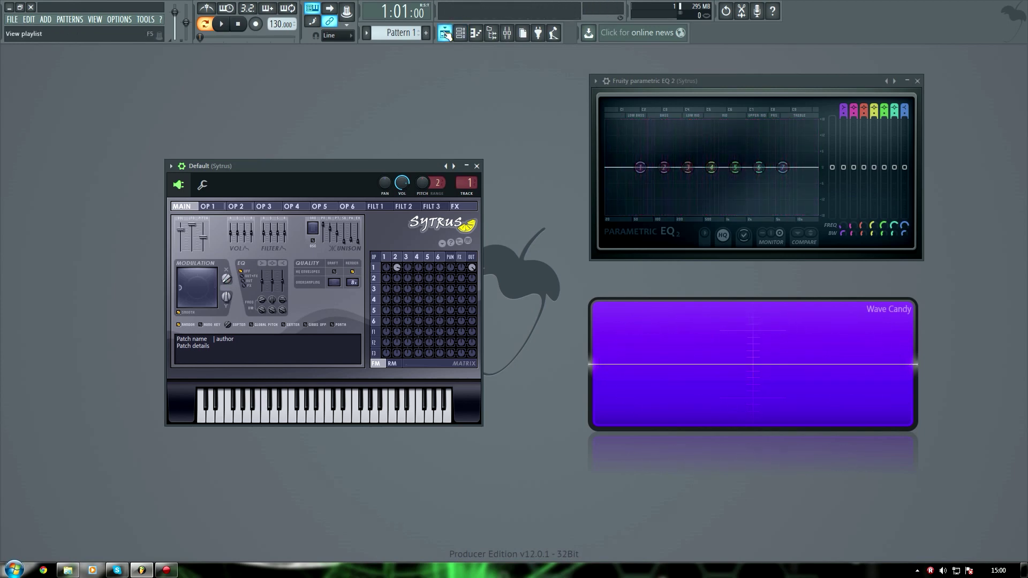
Step: Open the piano roll of the Default channel and place a C5 note at the start of the pattern
{"action": "left_click", "coordinate": [444, 34]}
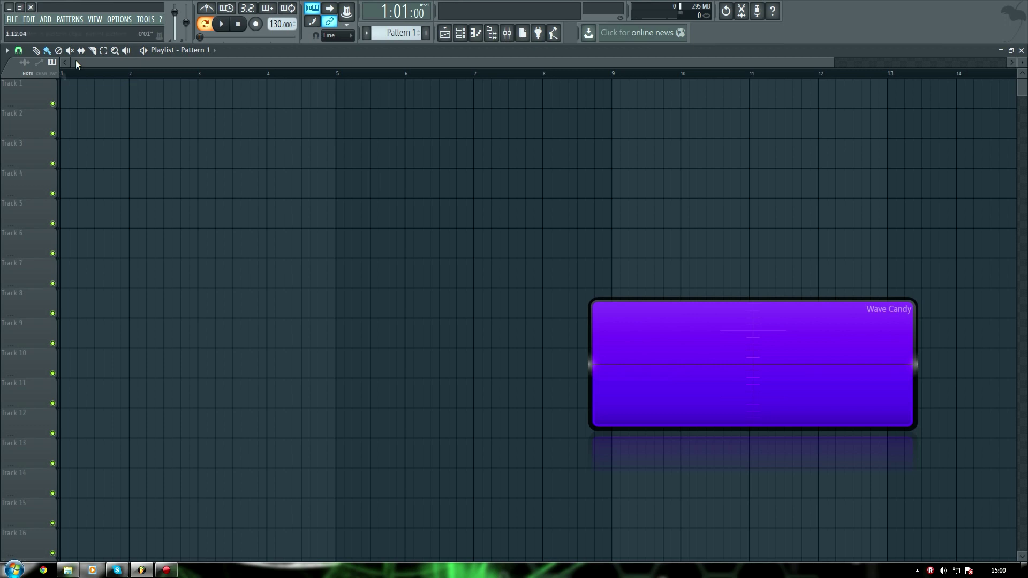
{"action": "left_click", "coordinate": [460, 33]}
{"action": "right_click", "coordinate": [142, 462]}
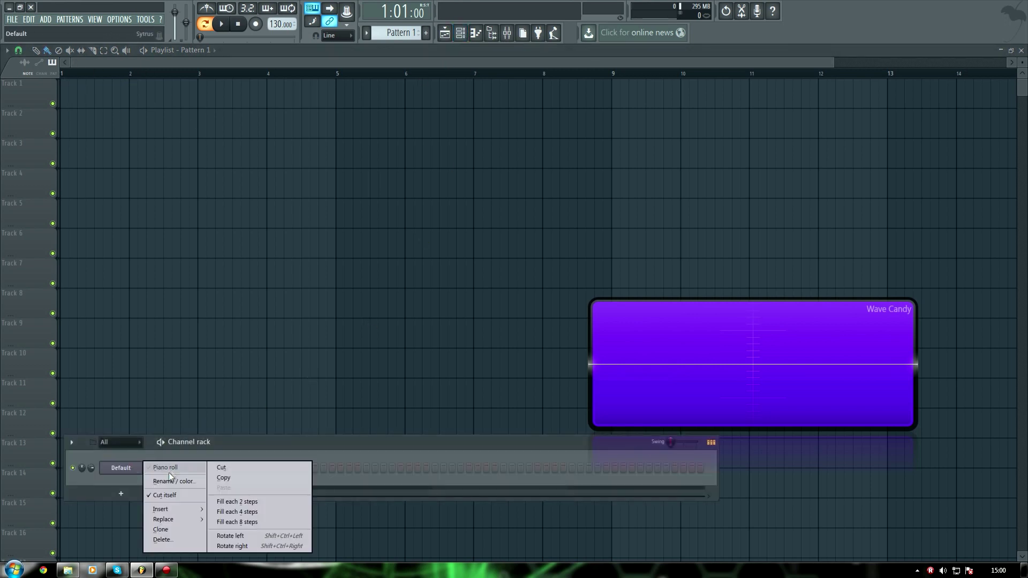
{"action": "left_click", "coordinate": [167, 470]}
{"action": "left_click", "coordinate": [64, 271]}
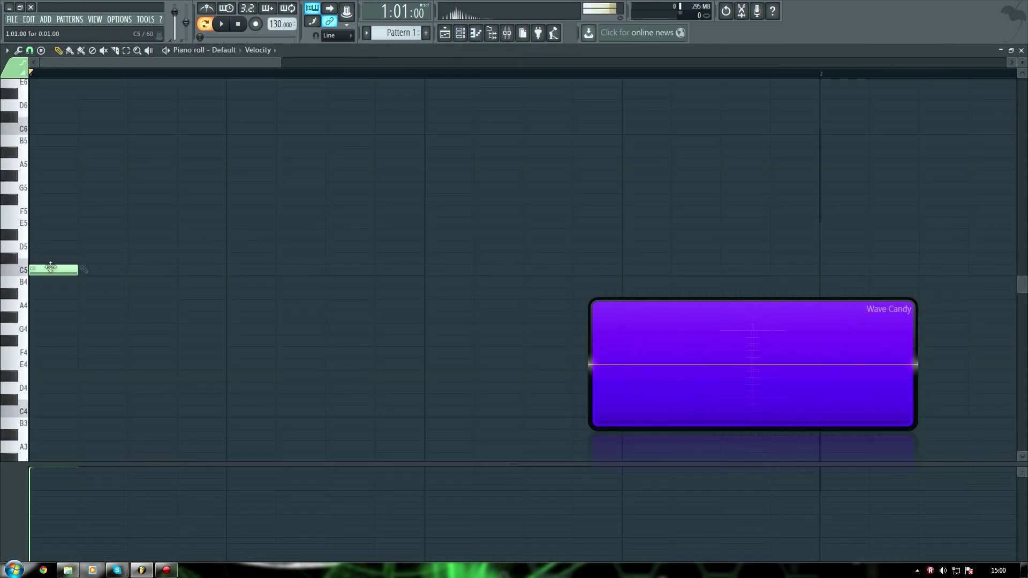
Step: Bring the note at the start of the pattern down to C4 and stretch it to one bar
{"action": "left_click", "coordinate": [53, 411]}
{"action": "scroll", "coordinate": [94, 136], "scroll_direction": "down", "scroll_amount": 5}
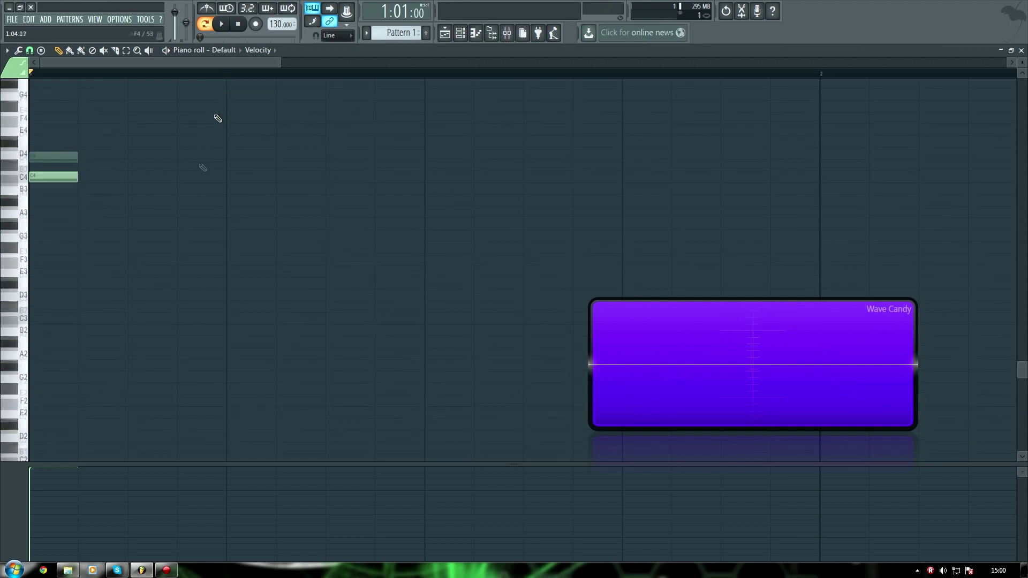
{"action": "left_click_drag", "start_coordinate": [77, 129], "coordinate": [819, 158]}
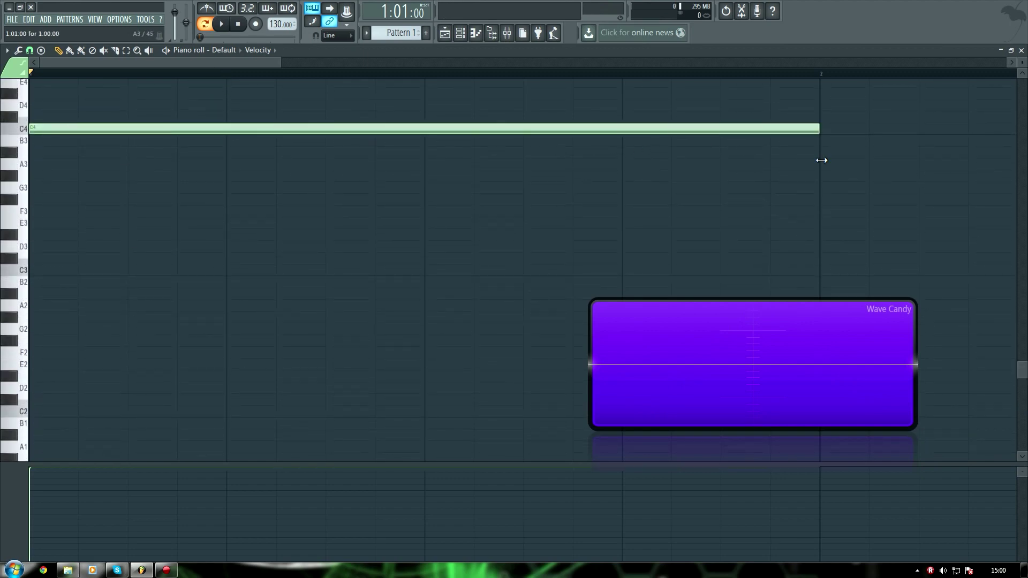
Step: Place Pattern 1 at the start of Track 1 in the playlist and play it in song mode
{"action": "left_click", "coordinate": [444, 32]}
{"action": "left_click", "coordinate": [161, 94]}
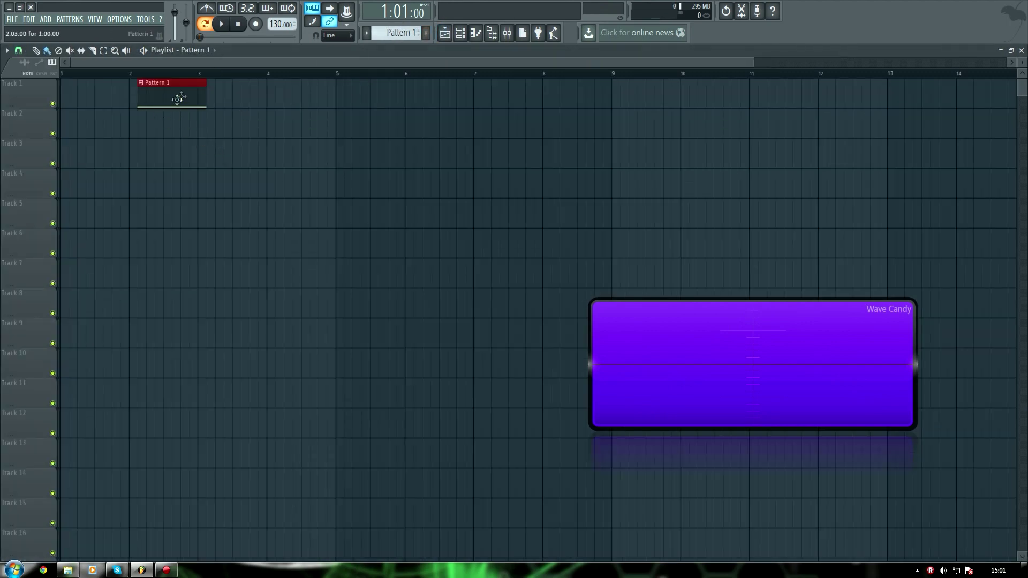
{"action": "left_click_drag", "start_coordinate": [177, 98], "coordinate": [118, 91]}
{"action": "left_click", "coordinate": [204, 24]}
{"action": "left_click", "coordinate": [221, 24]}
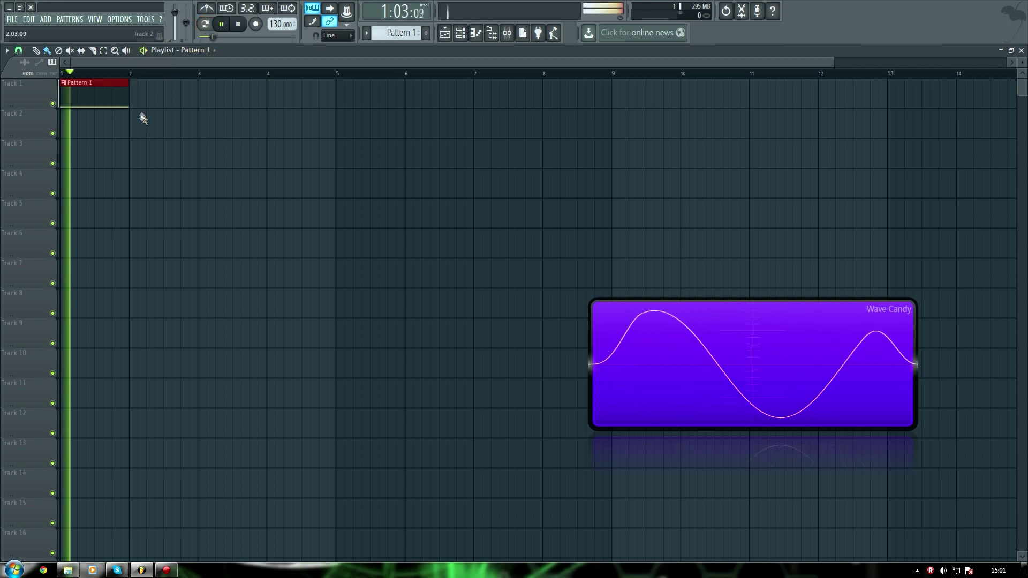
{"action": "key", "text": "space"}
Step: Create an automation clip for Modulation X of the Default Sytrus channel and close the open plugin and channel windows
{"action": "left_click", "coordinate": [461, 33]}
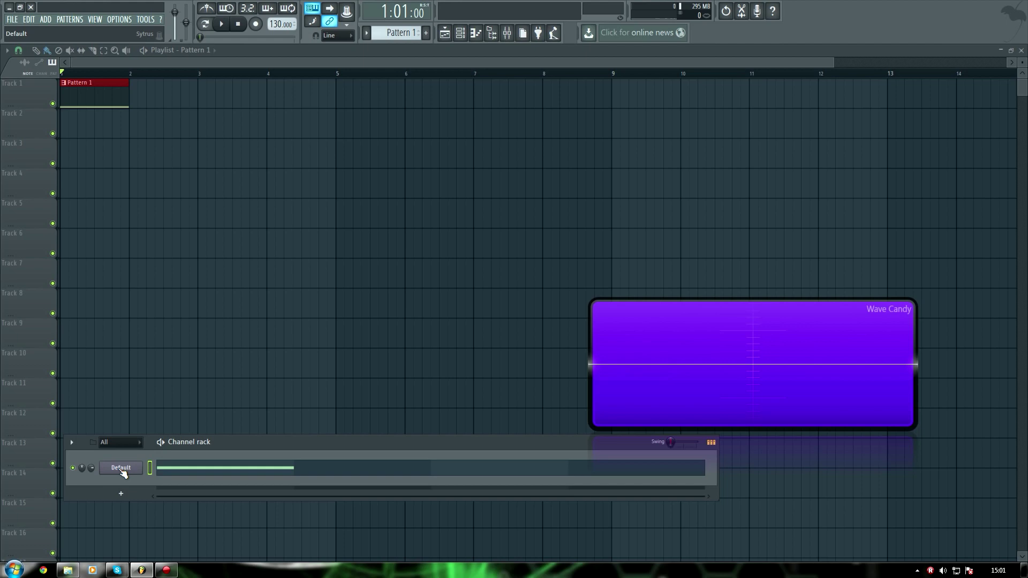
{"action": "left_click", "coordinate": [121, 468]}
{"action": "right_click", "coordinate": [226, 277]}
{"action": "left_click", "coordinate": [257, 320]}
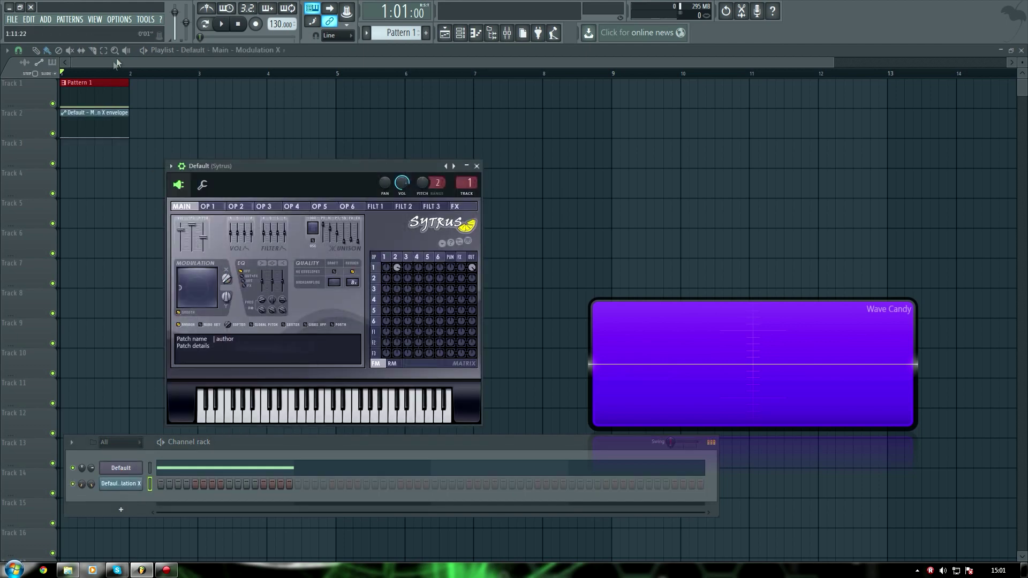
{"action": "key", "text": "F12"}
{"action": "scroll", "coordinate": [317, 75], "scroll_direction": "up", "scroll_amount": 3}
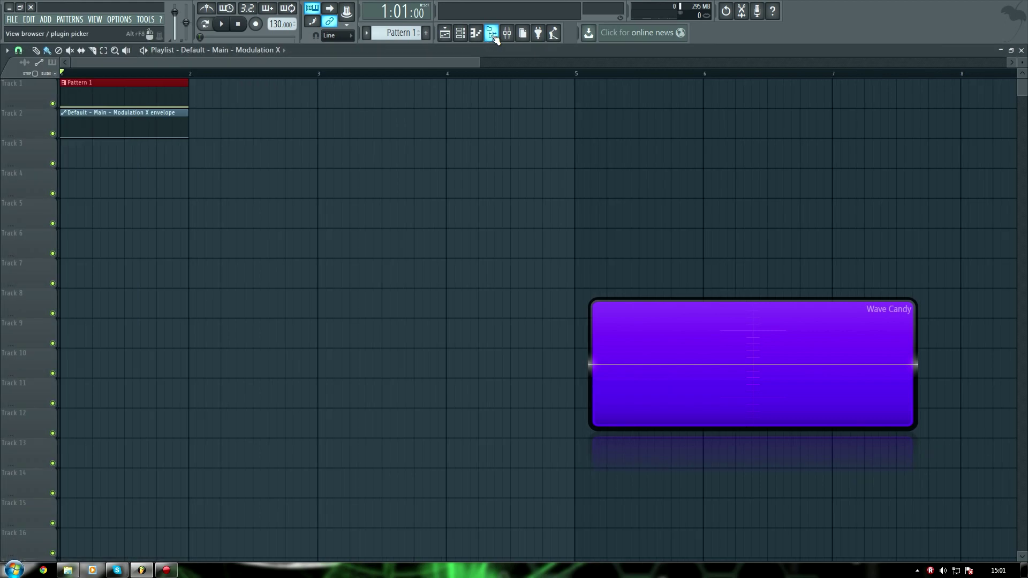
Step: Show the browser and draw four evenly spaced full-height peaks at the start of the Modulation X automation clip, previewing the sound
{"action": "left_click", "coordinate": [491, 34]}
{"action": "scroll", "coordinate": [242, 67], "scroll_direction": "up", "scroll_amount": 3}
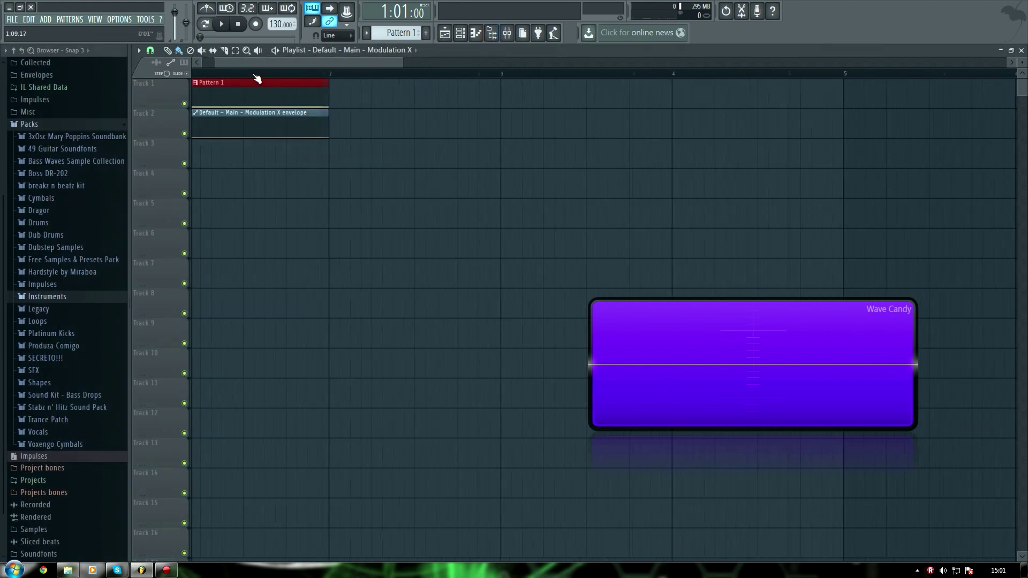
{"action": "key", "text": "space"}
{"action": "key", "text": "space"}
{"action": "mouse_move", "coordinate": [212, 134]}
{"action": "left_mouse_down"}
{"action": "mouse_move", "coordinate": [242, 145]}
{"action": "mouse_move", "coordinate": [265, 114]}
{"action": "mouse_move", "coordinate": [275, 133]}
{"action": "mouse_move", "coordinate": [296, 118]}
{"action": "left_mouse_up"}
{"action": "left_click", "coordinate": [234, 138]}
{"action": "left_click", "coordinate": [274, 138]}
{"action": "left_click", "coordinate": [316, 137]}
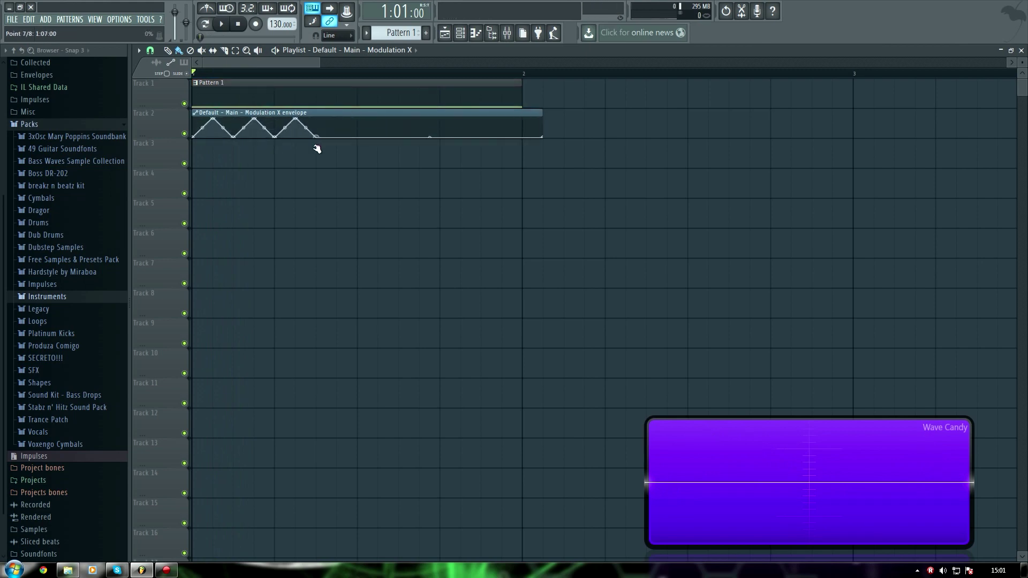
{"action": "key", "text": "space"}
{"action": "key", "text": "space"}
{"action": "left_click_drag", "start_coordinate": [333, 135], "coordinate": [336, 118]}
Step: Set the project tempo to 100 BPM and play the arrangement briefly
{"action": "left_click_drag", "start_coordinate": [281, 24], "coordinate": [280, 46]}
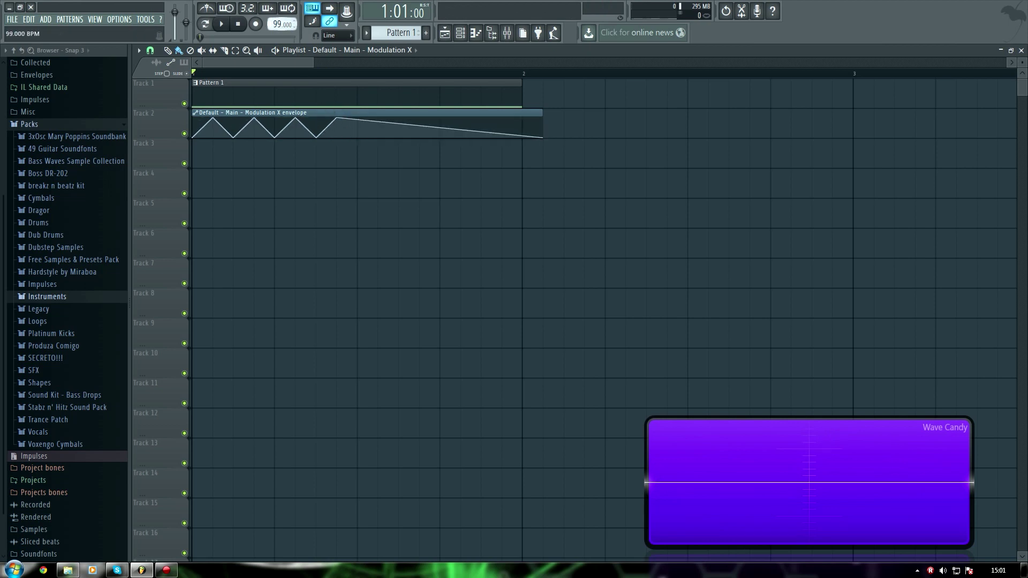
{"action": "left_click_drag", "start_coordinate": [281, 46], "coordinate": [280, 48]}
{"action": "key", "text": "space"}
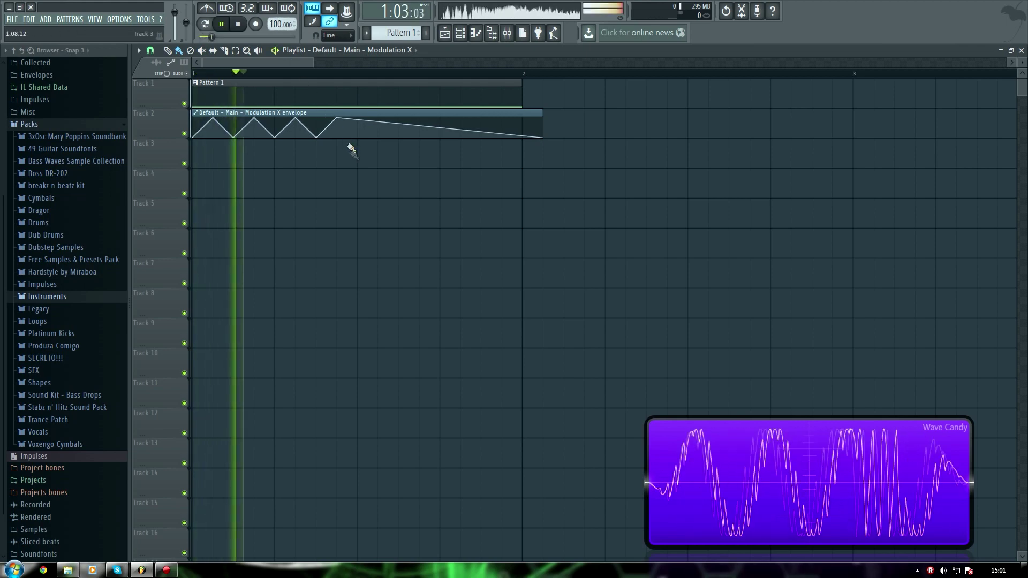
{"action": "key", "text": "space"}
Step: Continue the Modulation X envelope with a fifth peak and gentler points after it, and shorten the clip to match Pattern 1
{"action": "left_click", "coordinate": [357, 136]}
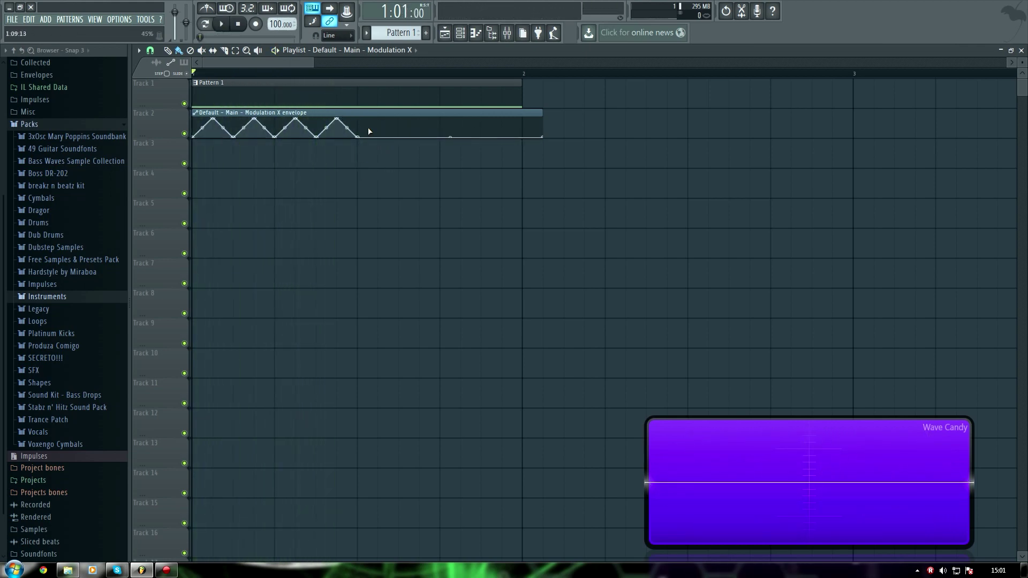
{"action": "left_click", "coordinate": [377, 118]}
{"action": "left_click", "coordinate": [440, 125]}
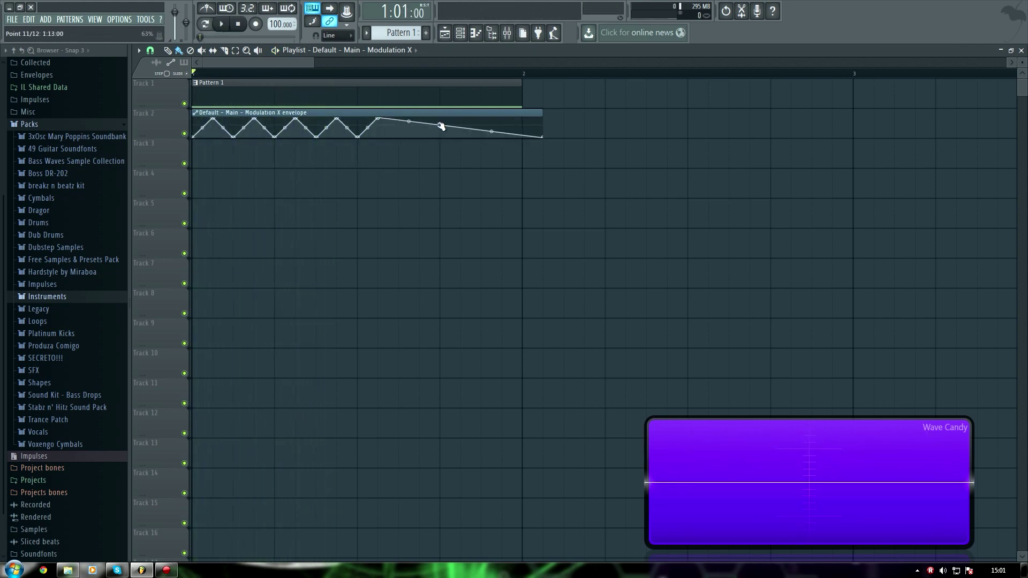
{"action": "left_click", "coordinate": [461, 135]}
{"action": "left_click", "coordinate": [501, 124]}
{"action": "key", "text": "space"}
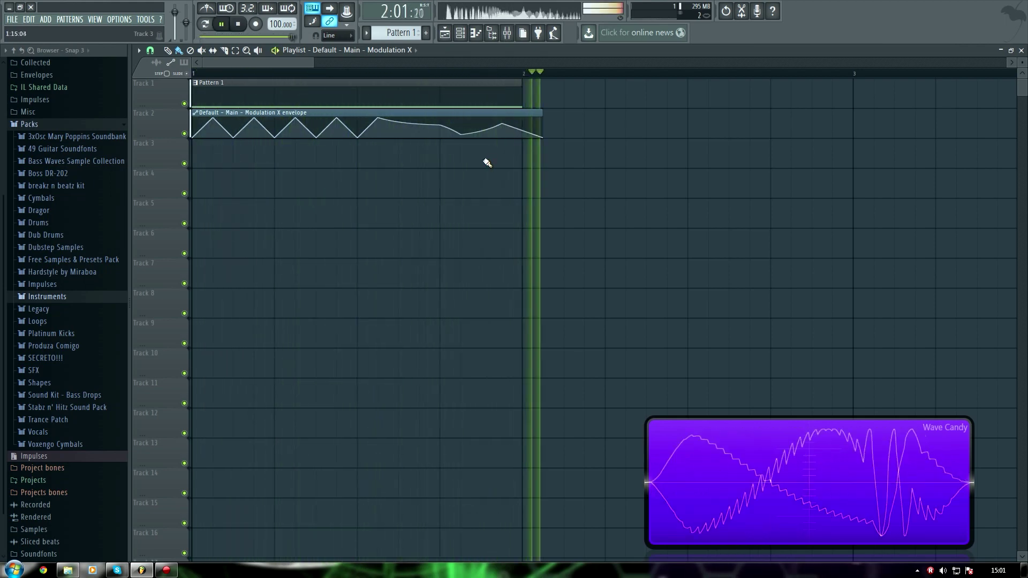
{"action": "left_click_drag", "start_coordinate": [545, 137], "coordinate": [525, 142]}
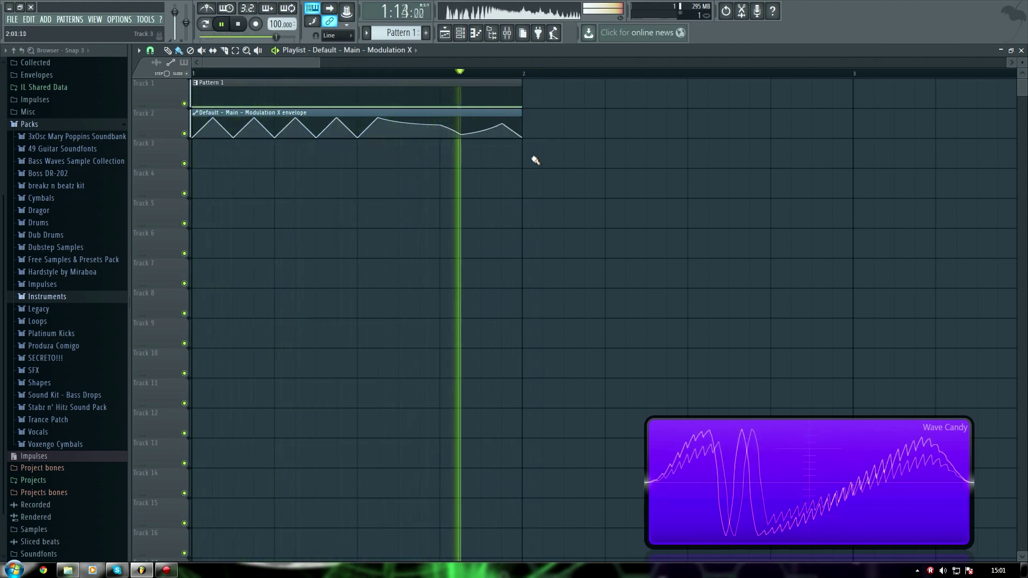
Step: Lower the second and fourth peaks of the Modulation X envelope and raise the dips on both sides of the third peak during playback
{"action": "right_click", "coordinate": [254, 118]}
{"action": "left_click", "coordinate": [273, 131]}
{"action": "key", "text": "space"}
{"action": "left_click_drag", "start_coordinate": [255, 137], "coordinate": [255, 130]}
{"action": "key", "text": "space"}
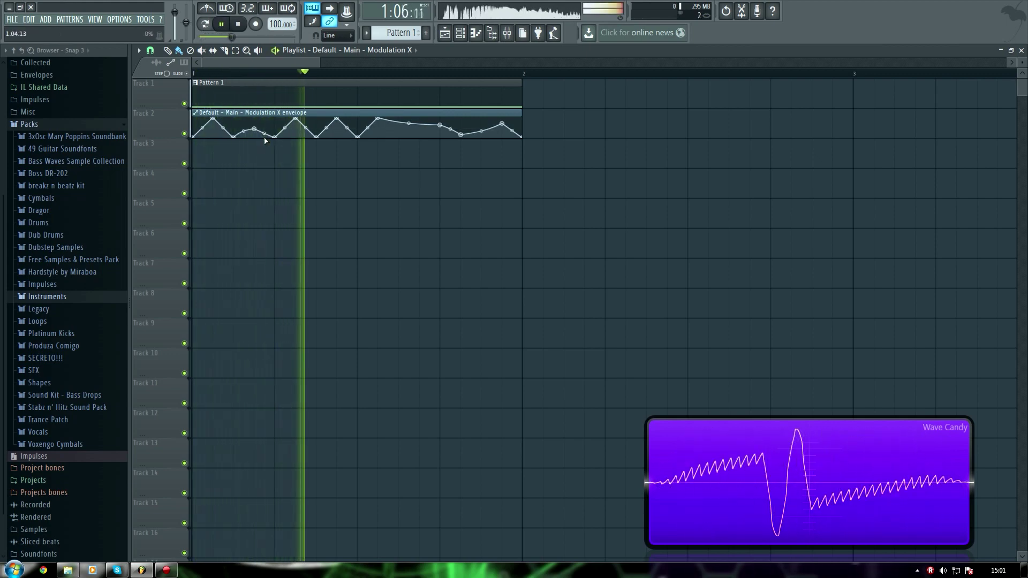
{"action": "left_click_drag", "start_coordinate": [277, 139], "coordinate": [339, 124]}
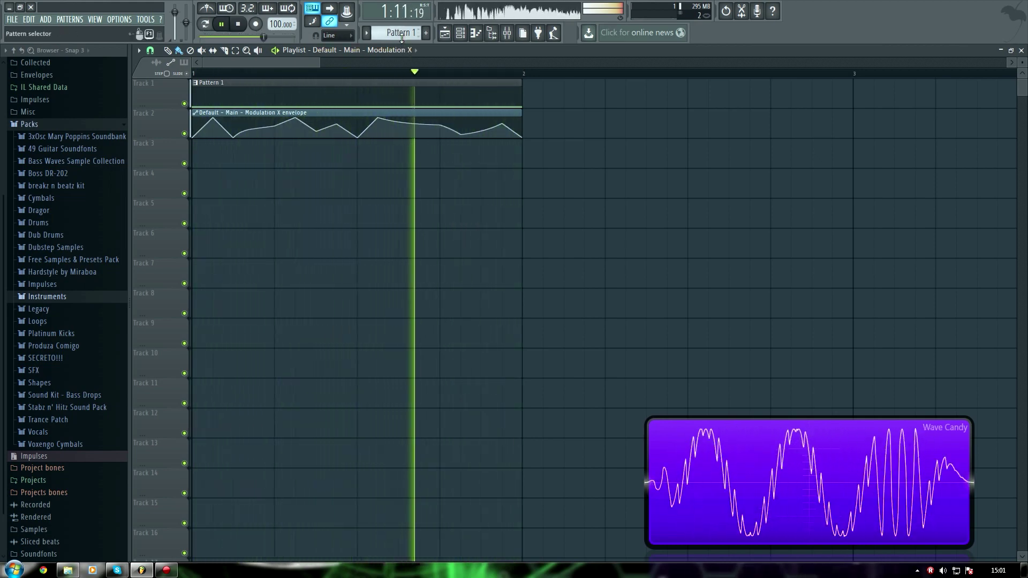
{"action": "key", "text": "space"}
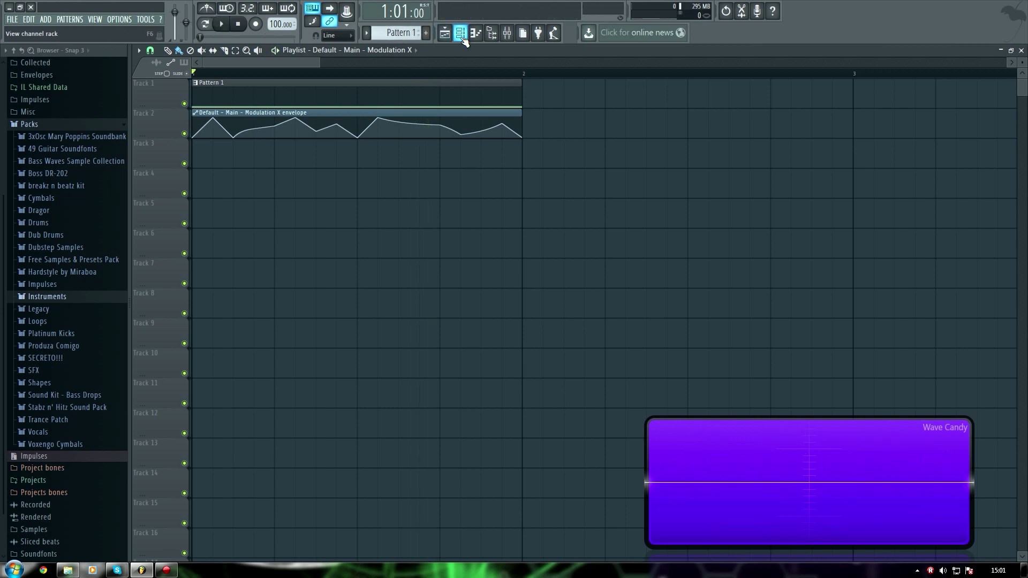
Step: Play the arrangement with the Default Sytrus window open to check how Modulation X follows the automation
{"action": "key", "text": "space"}
{"action": "left_click", "coordinate": [461, 34]}
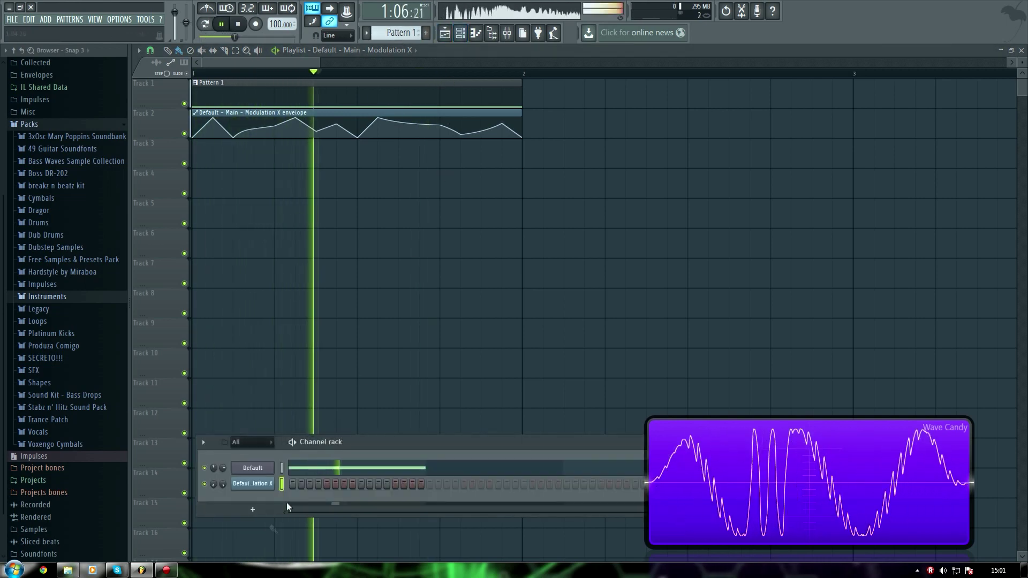
{"action": "left_click", "coordinate": [261, 469]}
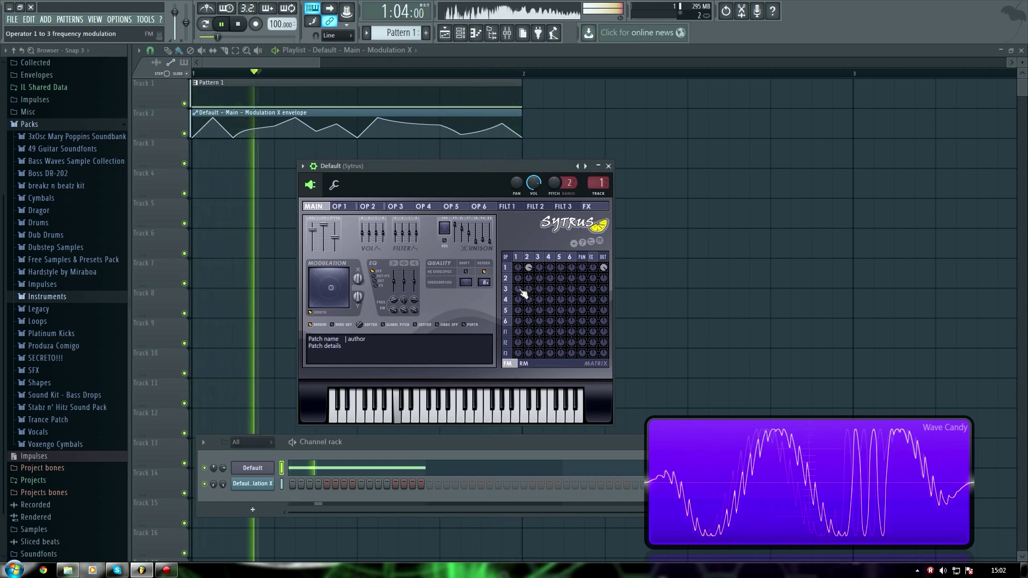
{"action": "key", "text": "space"}
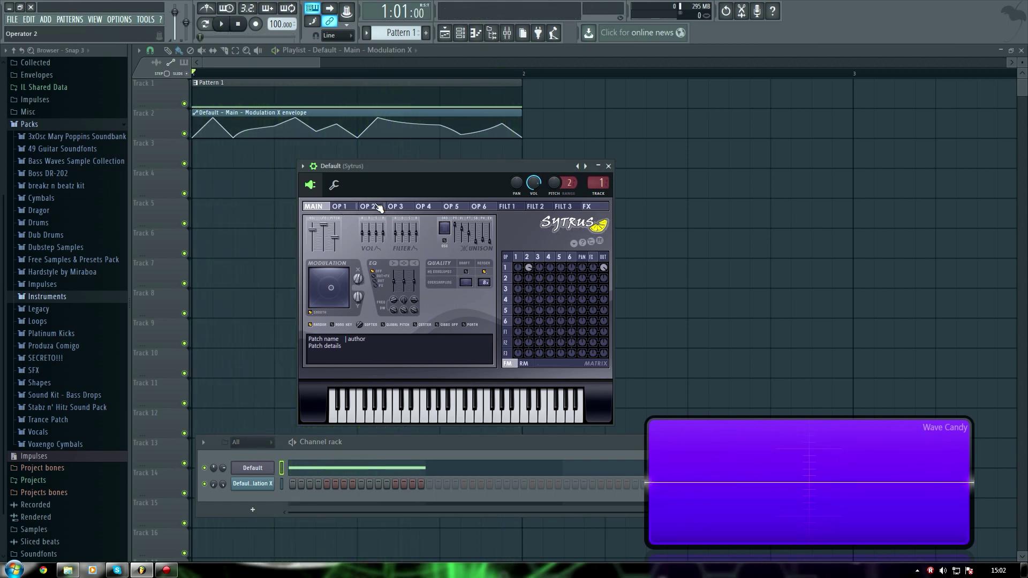
Step: Move Pattern 1's note down one octave, preview it and return to the playlist
{"action": "double_click", "coordinate": [358, 106]}
{"action": "left_click_drag", "start_coordinate": [224, 270], "coordinate": [199, 411]}
{"action": "key", "text": "space"}
{"action": "key", "text": "space"}
{"action": "left_click", "coordinate": [447, 32]}
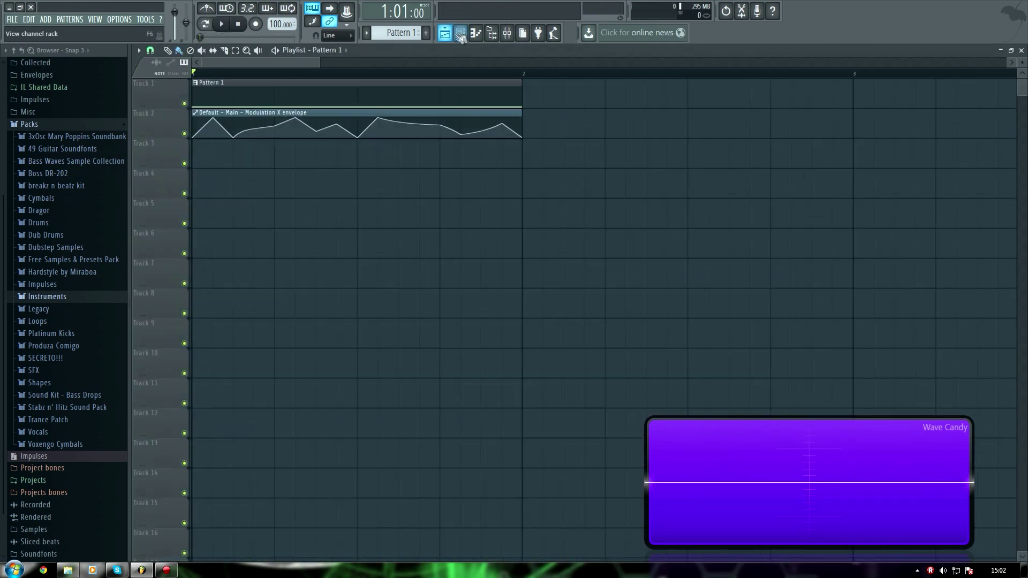
Step: Reopen the Default Sytrus channel during playback and view operator 2's settings
{"action": "left_click", "coordinate": [460, 32]}
{"action": "key", "text": "space"}
{"action": "left_click", "coordinate": [262, 471]}
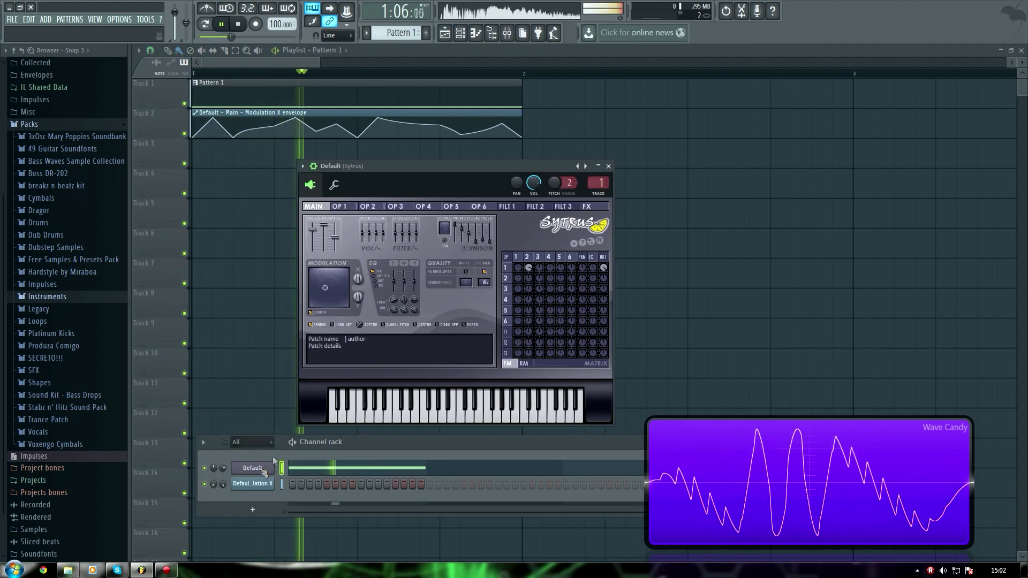
{"action": "left_click", "coordinate": [383, 206]}
{"action": "key", "text": "space"}
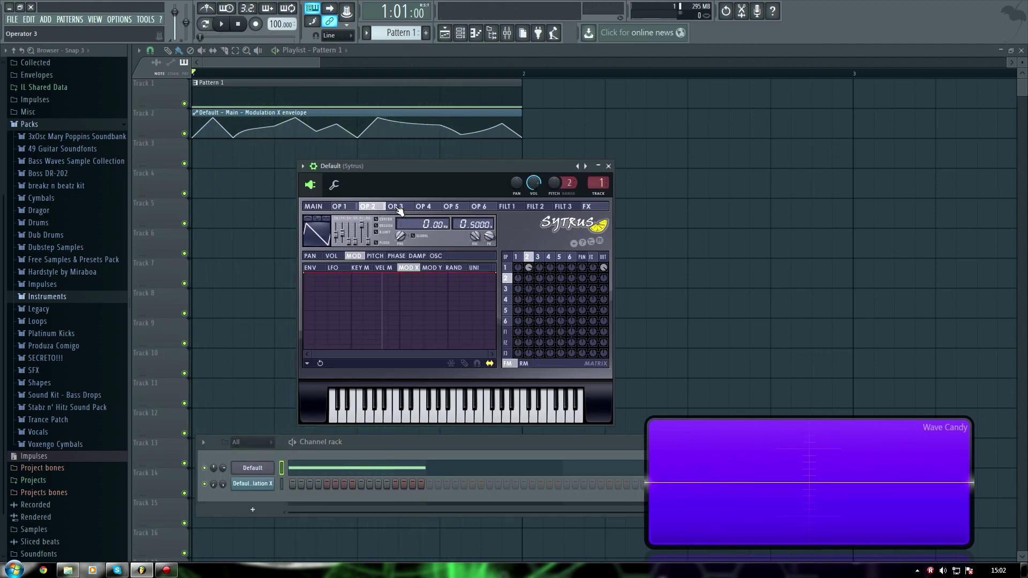
Step: Adjust operator 3's tension and draw a descending series of harmonics in its oscillator
{"action": "left_click", "coordinate": [399, 208]}
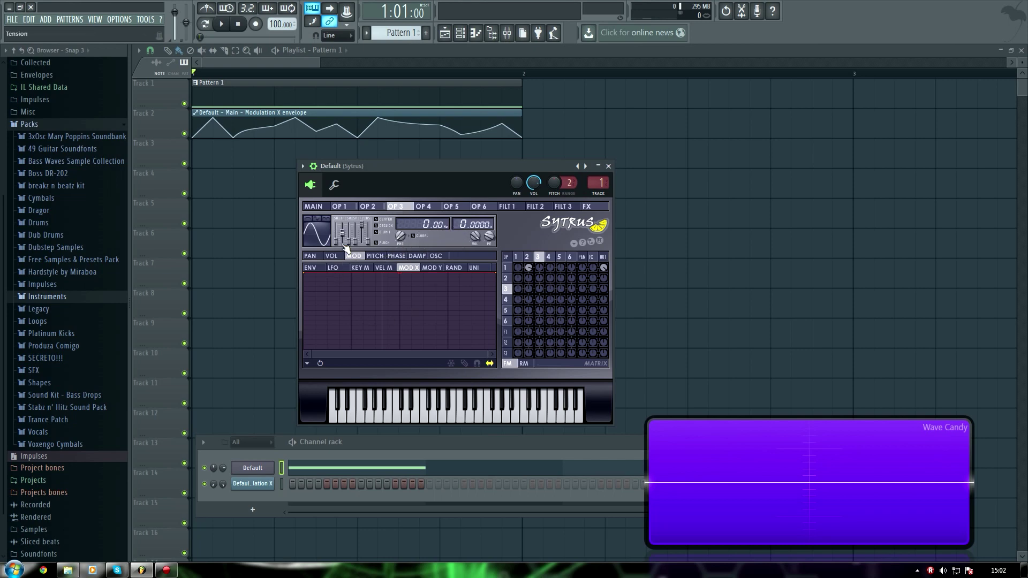
{"action": "left_click_drag", "start_coordinate": [340, 240], "coordinate": [340, 246]}
{"action": "left_click", "coordinate": [436, 256]}
{"action": "mouse_move", "coordinate": [306, 294]}
{"action": "left_mouse_down"}
{"action": "mouse_move", "coordinate": [316, 308]}
{"action": "mouse_move", "coordinate": [390, 329]}
{"action": "left_mouse_up"}
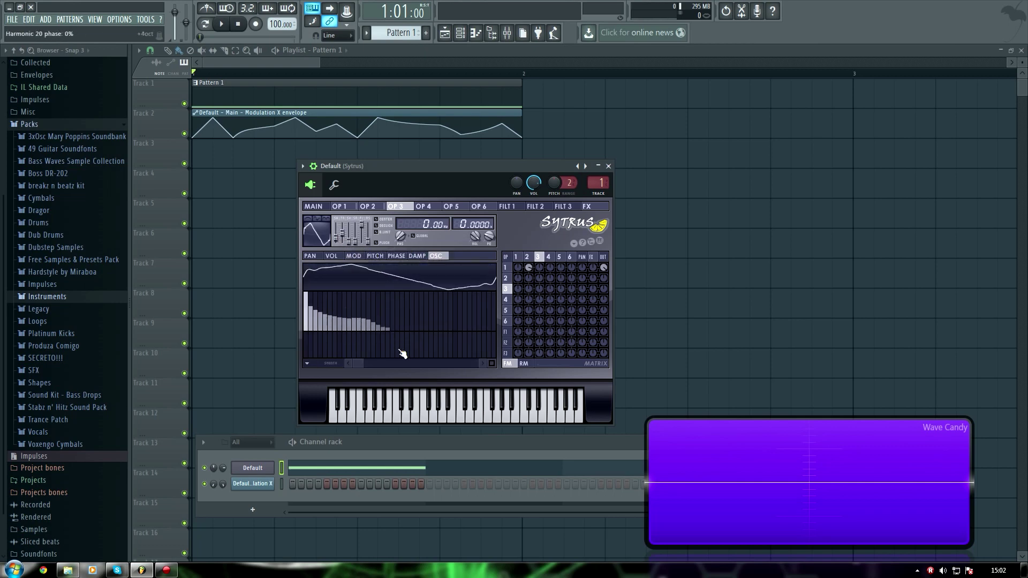
Step: Try randomized phases on operator 3 and replace them with hand-drawn phases on the lower harmonics only
{"action": "left_click", "coordinate": [307, 364]}
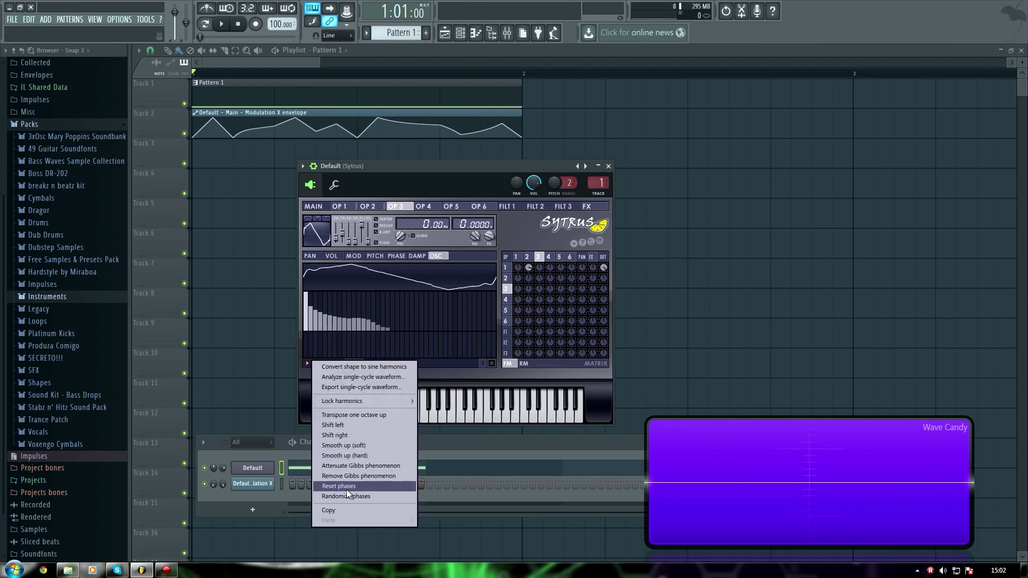
{"action": "left_click", "coordinate": [369, 497]}
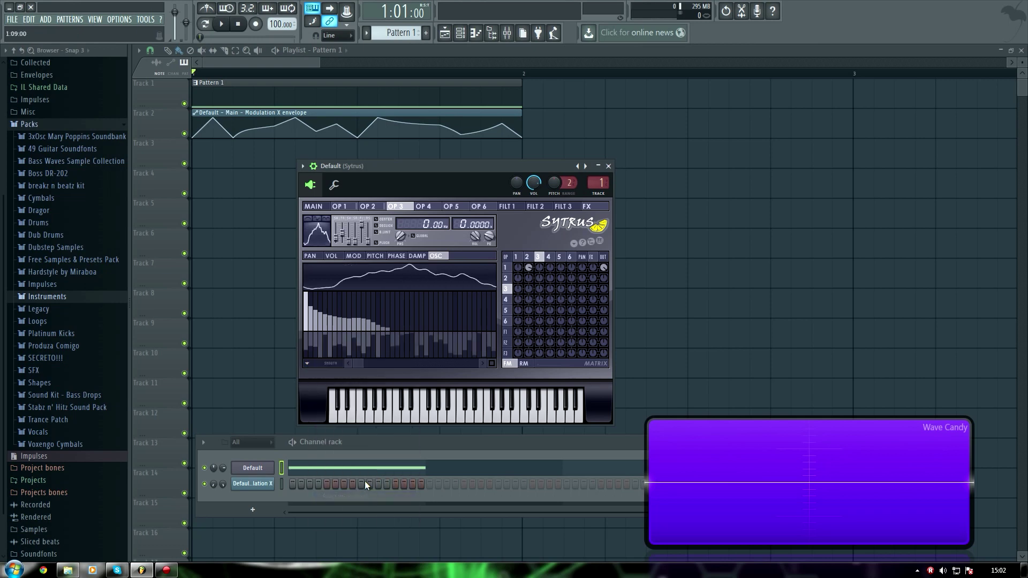
{"action": "mouse_move", "coordinate": [404, 339]}
{"action": "left_mouse_down"}
{"action": "mouse_move", "coordinate": [283, 333]}
{"action": "mouse_move", "coordinate": [451, 321]}
{"action": "mouse_move", "coordinate": [423, 347]}
{"action": "mouse_move", "coordinate": [574, 307]}
{"action": "left_mouse_up"}
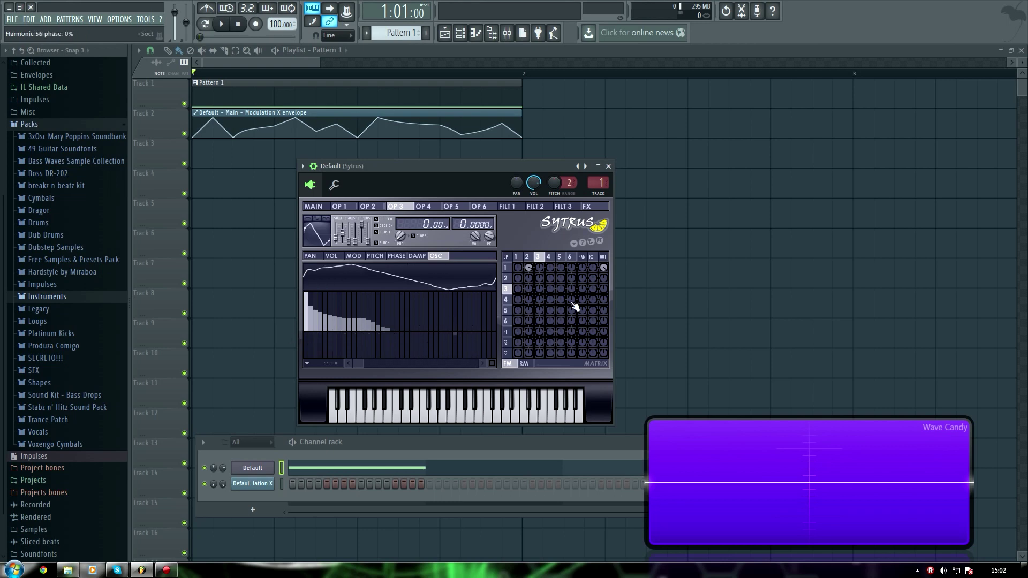
{"action": "mouse_move", "coordinate": [307, 346]}
{"action": "left_mouse_down"}
{"action": "mouse_move", "coordinate": [326, 354]}
{"action": "mouse_move", "coordinate": [313, 351]}
{"action": "mouse_move", "coordinate": [339, 358]}
{"action": "mouse_move", "coordinate": [346, 344]}
{"action": "mouse_move", "coordinate": [365, 346]}
{"action": "mouse_move", "coordinate": [339, 358]}
{"action": "left_mouse_up"}
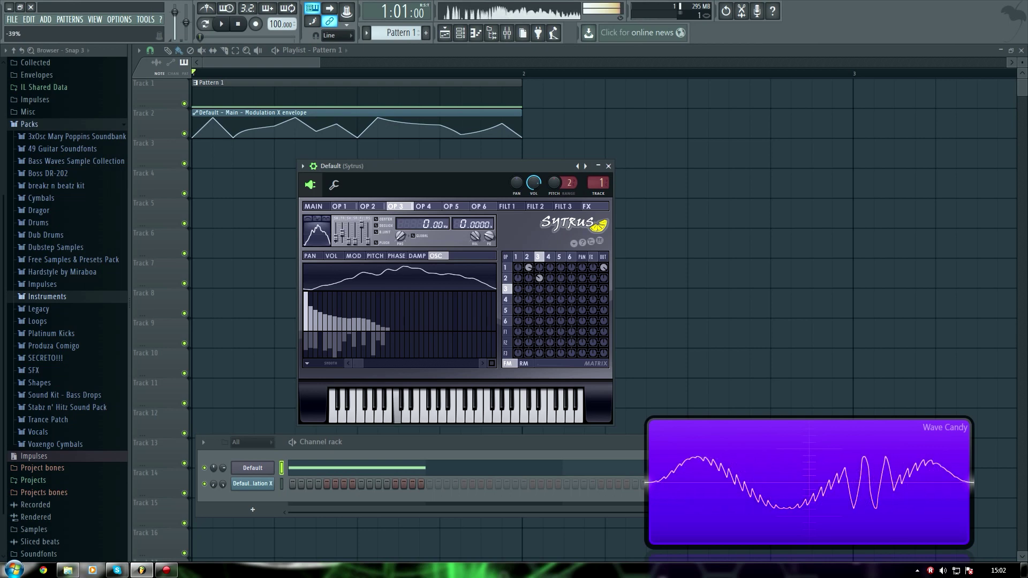
Step: Test operator 3 modulating operator 2 in playback with ratios of 0.3000 and 0.5000, and set operator 3's frequency ratio to 1.0000
{"action": "key", "text": "space"}
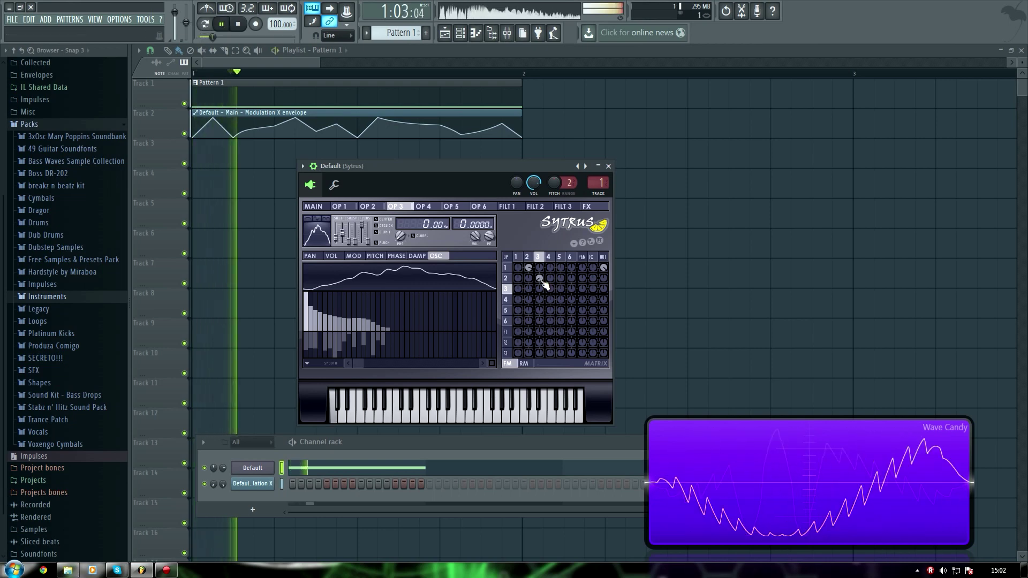
{"action": "key", "text": "space"}
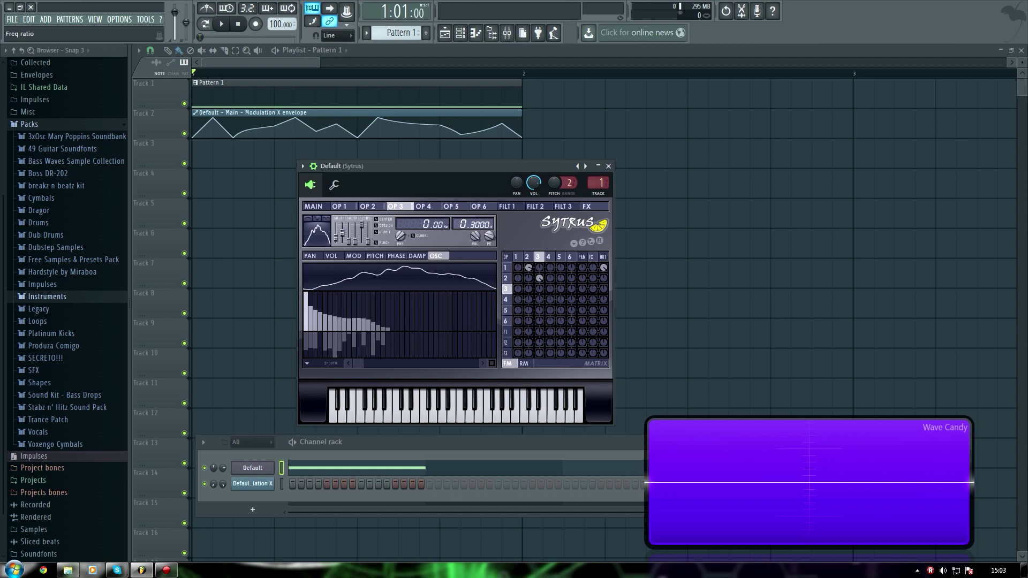
{"action": "key", "text": "space"}
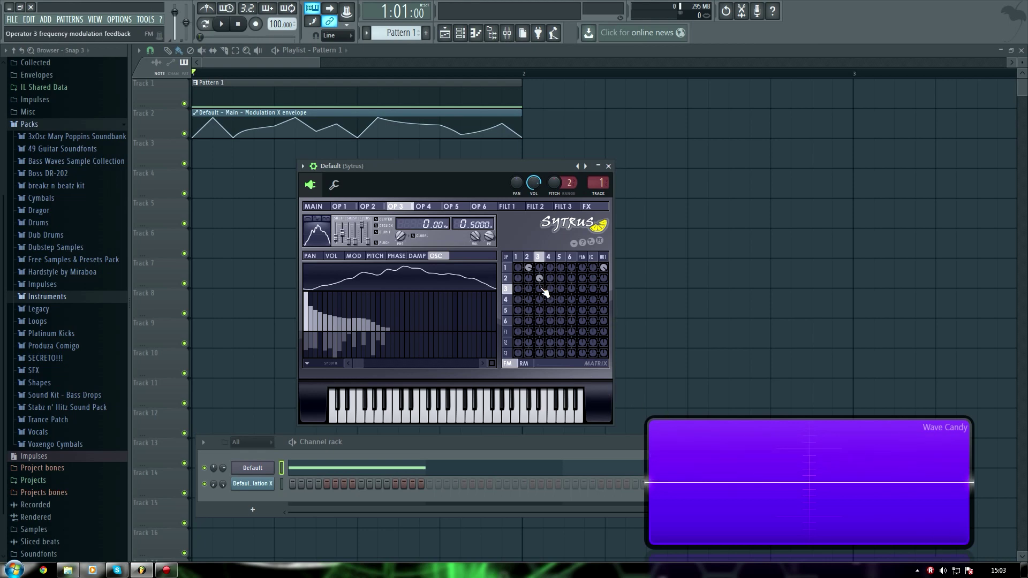
{"action": "key", "text": "space"}
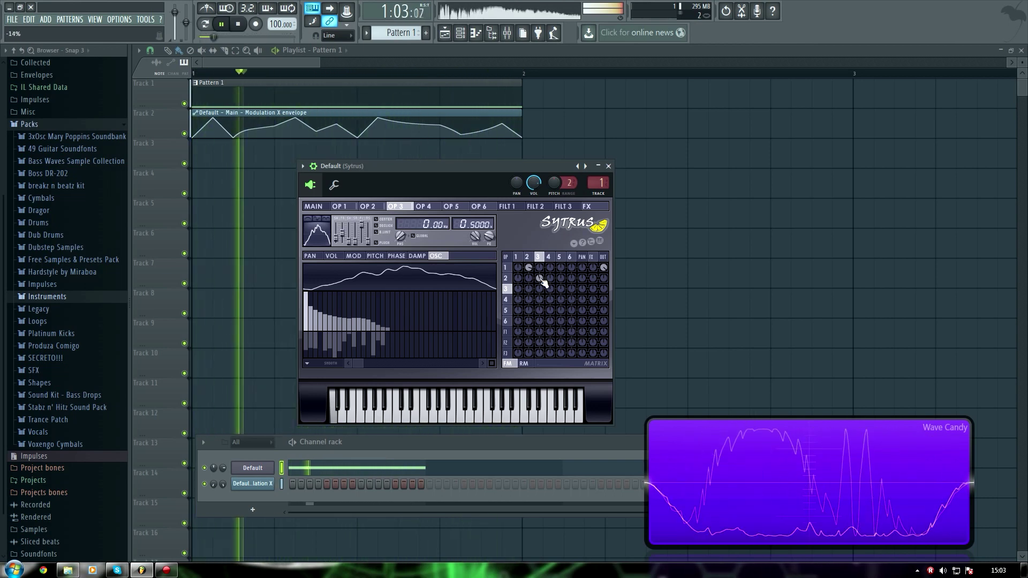
{"action": "mouse_move", "coordinate": [474, 224]}
{"action": "left_mouse_down"}
{"action": "mouse_move", "coordinate": [474, 203]}
{"action": "mouse_move", "coordinate": [463, 236]}
{"action": "left_mouse_up"}
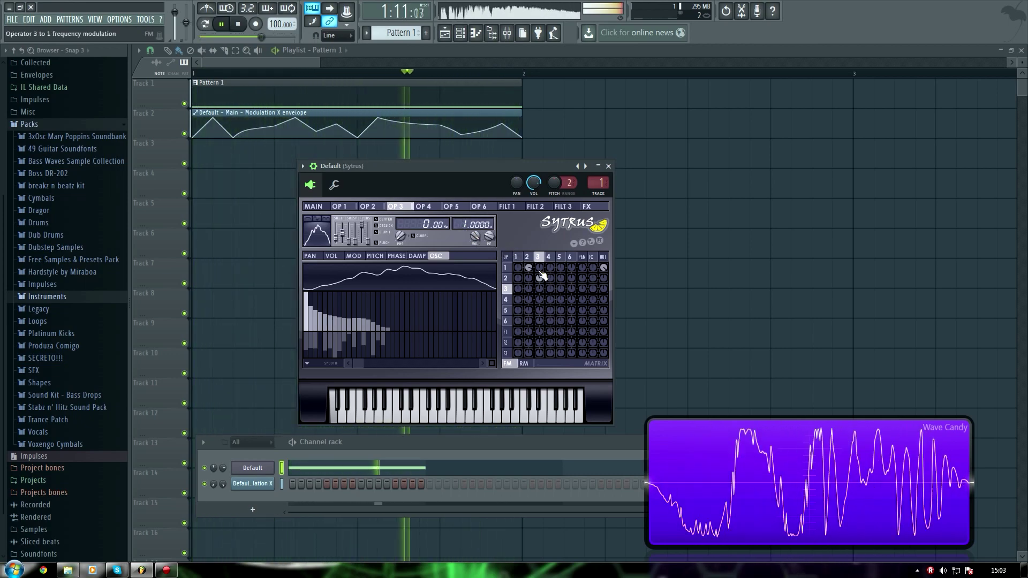
Step: Move the pattern's sustained note to C4 in the piano roll, and reopen the Default Sytrus channel during playlist playback
{"action": "key", "text": "space"}
{"action": "double_click", "coordinate": [447, 99]}
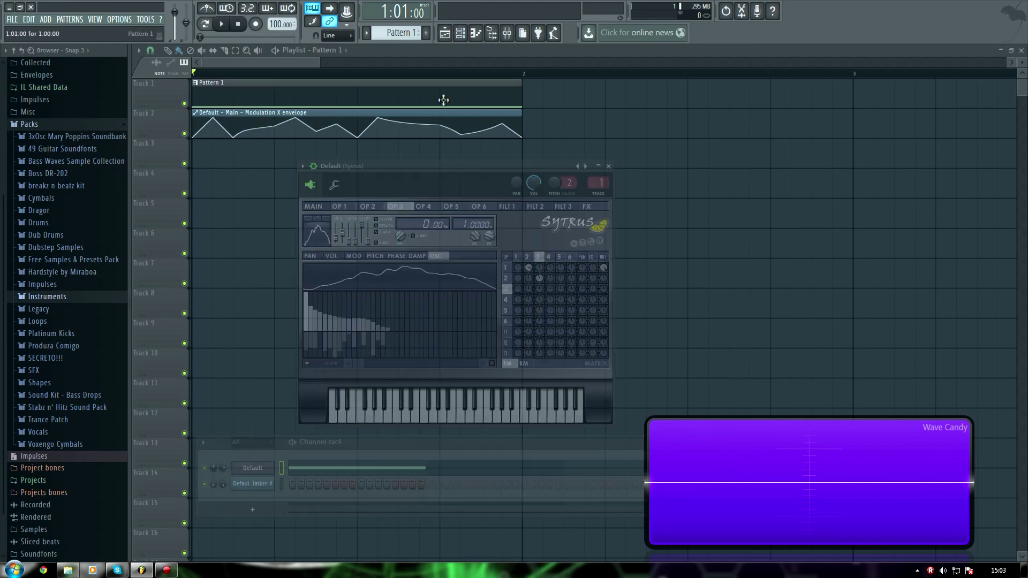
{"action": "left_click_drag", "start_coordinate": [276, 412], "coordinate": [192, 279]}
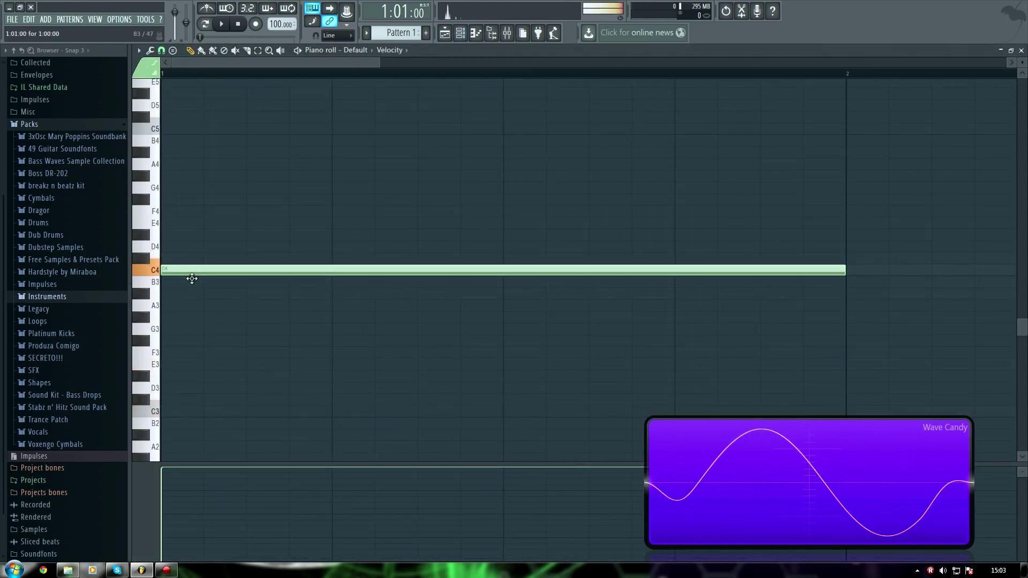
{"action": "key", "text": "F5"}
{"action": "key", "text": "space"}
{"action": "key", "text": "F6"}
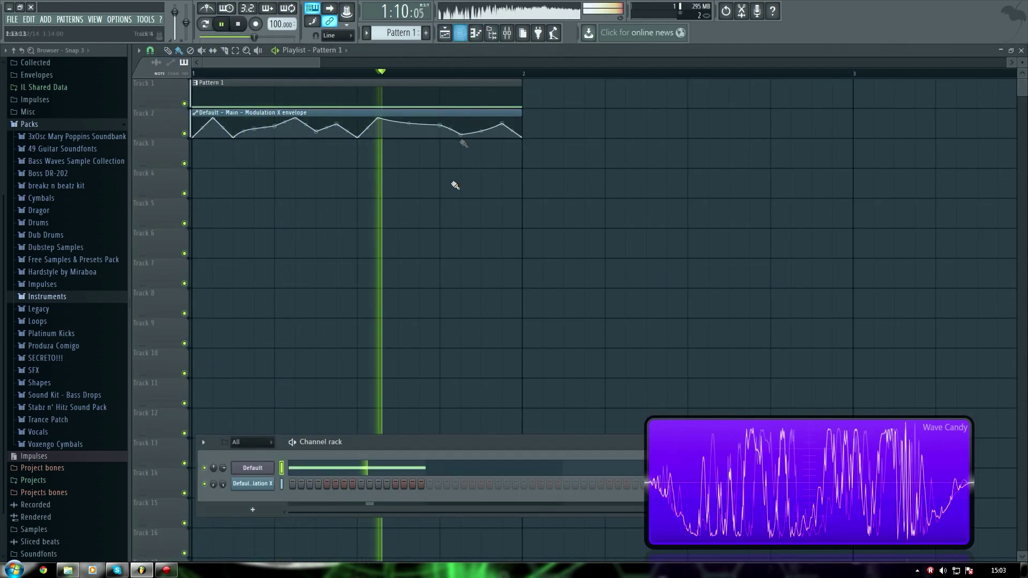
{"action": "left_click", "coordinate": [258, 468]}
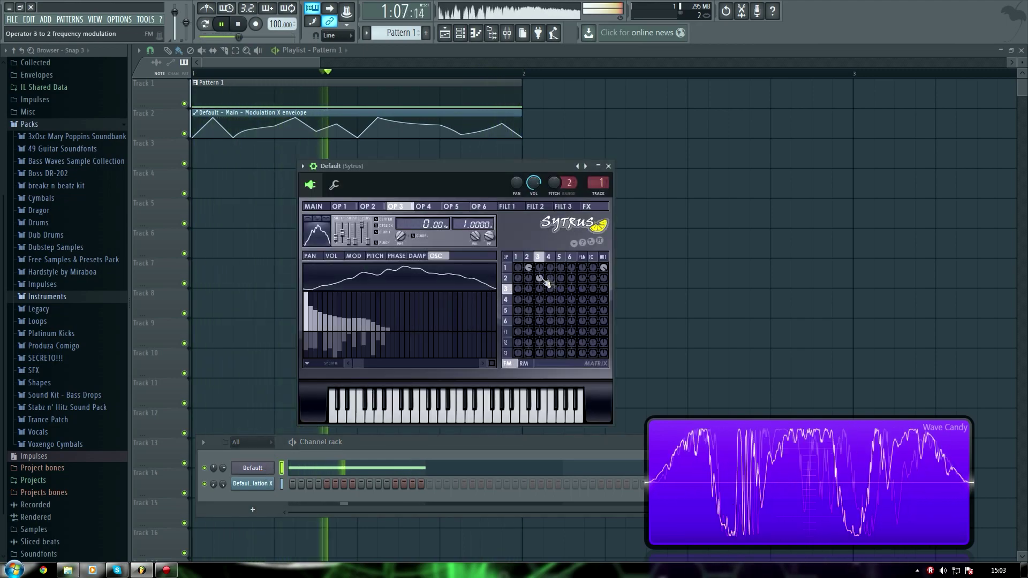
Step: Try operator 3 modulating operator 1 at -46% instead of operator 2, and audition it
{"action": "key", "text": "space"}
{"action": "left_click_drag", "start_coordinate": [544, 278], "coordinate": [545, 272]}
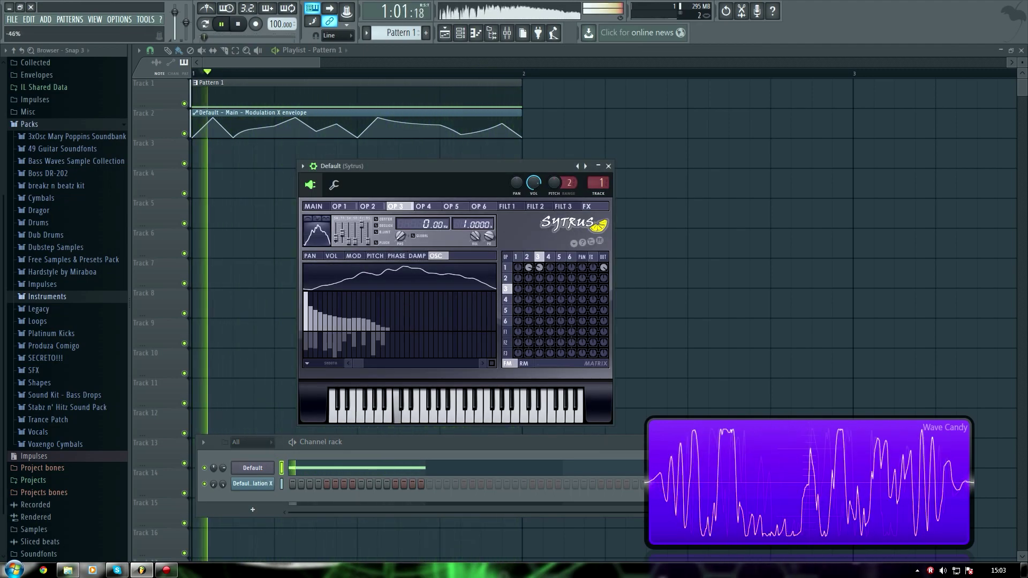
{"action": "key", "text": "space"}
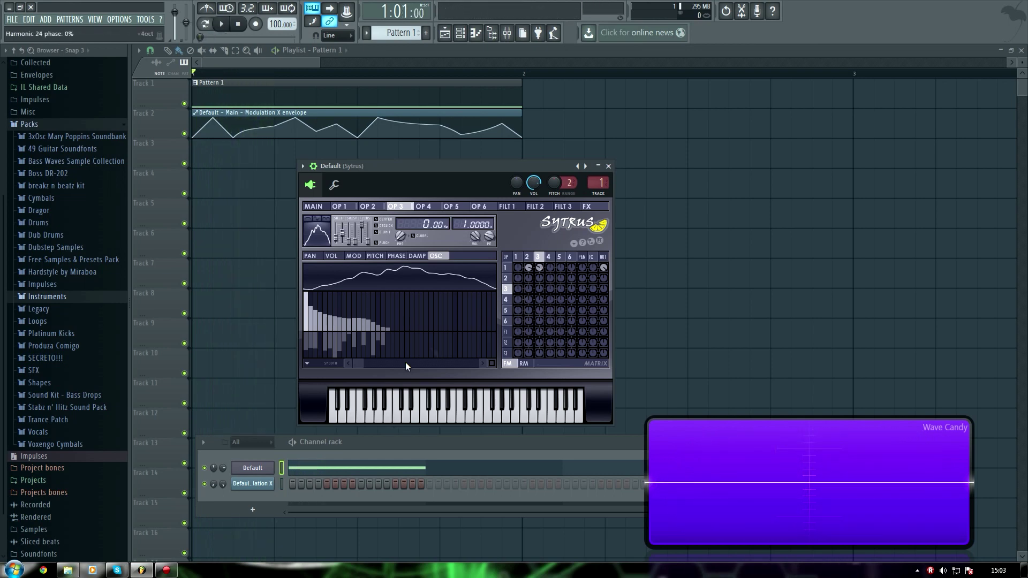
Step: Redraw operator 3's harmonics above the fundamental as a lower, smoothly descending series and audition the sound
{"action": "left_click_drag", "start_coordinate": [314, 322], "coordinate": [443, 369]}
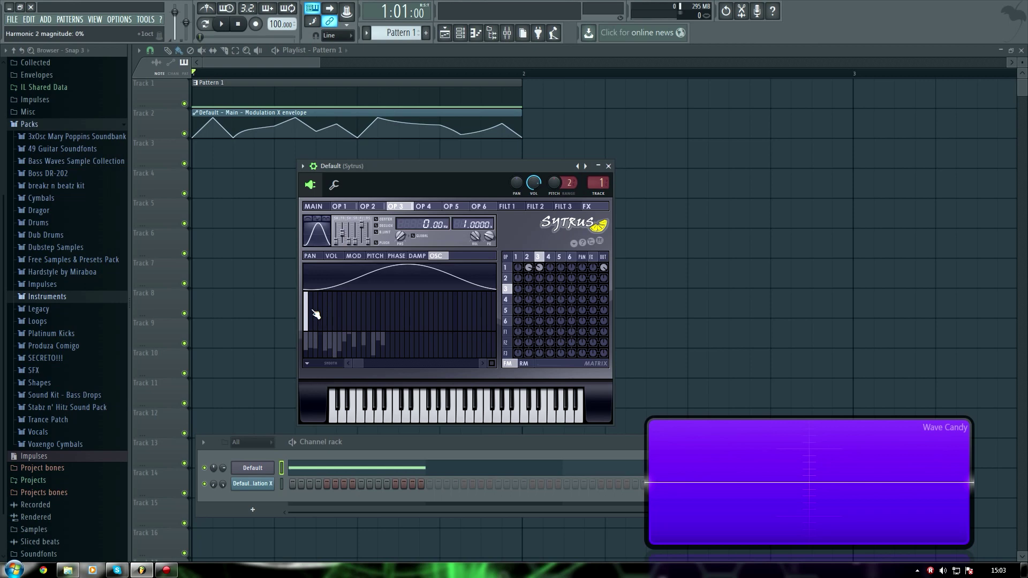
{"action": "left_click_drag", "start_coordinate": [354, 330], "coordinate": [381, 329]}
{"action": "key", "text": "space"}
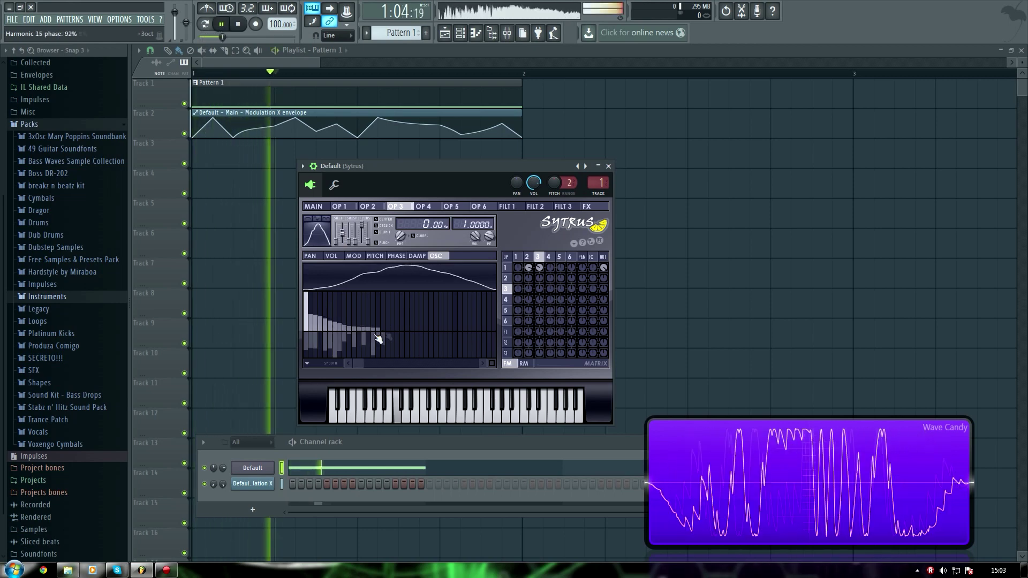
Step: Remove operator 3's modulation of operator 1, set its modulation of operator 2 to -13%, and close Sytrus
{"action": "left_click_drag", "start_coordinate": [539, 267], "coordinate": [539, 280]}
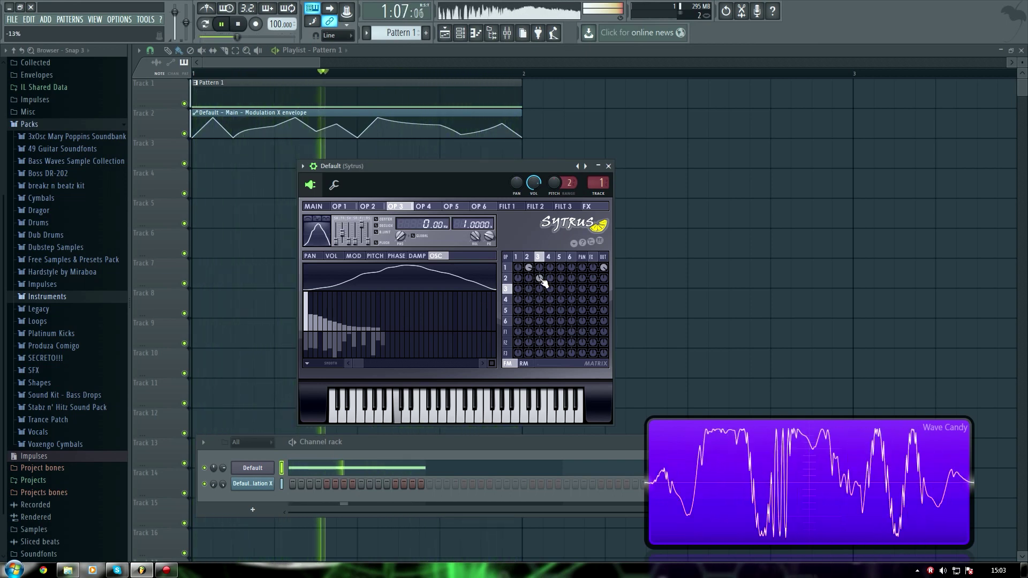
{"action": "key", "text": "space"}
{"action": "left_click", "coordinate": [609, 166]}
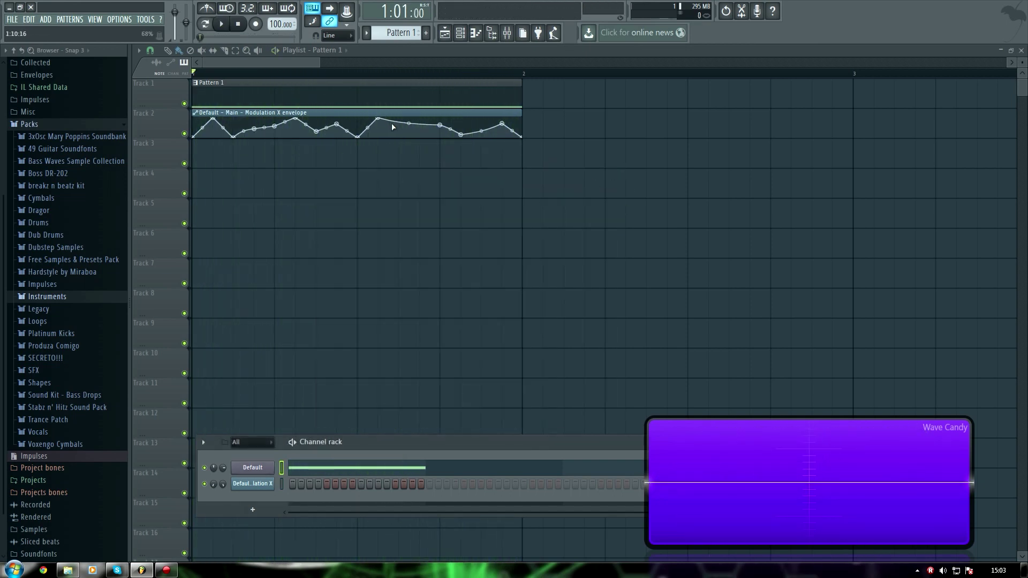
Step: Lower the two tall peaks in the Modulation X automation, raise the point at 1:14:00 to 100%, and audition the clip
{"action": "mouse_move", "coordinate": [383, 118]}
{"action": "left_mouse_down"}
{"action": "mouse_move", "coordinate": [378, 132]}
{"action": "mouse_move", "coordinate": [357, 132]}
{"action": "left_mouse_up"}
{"action": "left_click_drag", "start_coordinate": [296, 117], "coordinate": [292, 133]}
{"action": "left_click_drag", "start_coordinate": [462, 135], "coordinate": [461, 118]}
{"action": "key", "text": "space"}
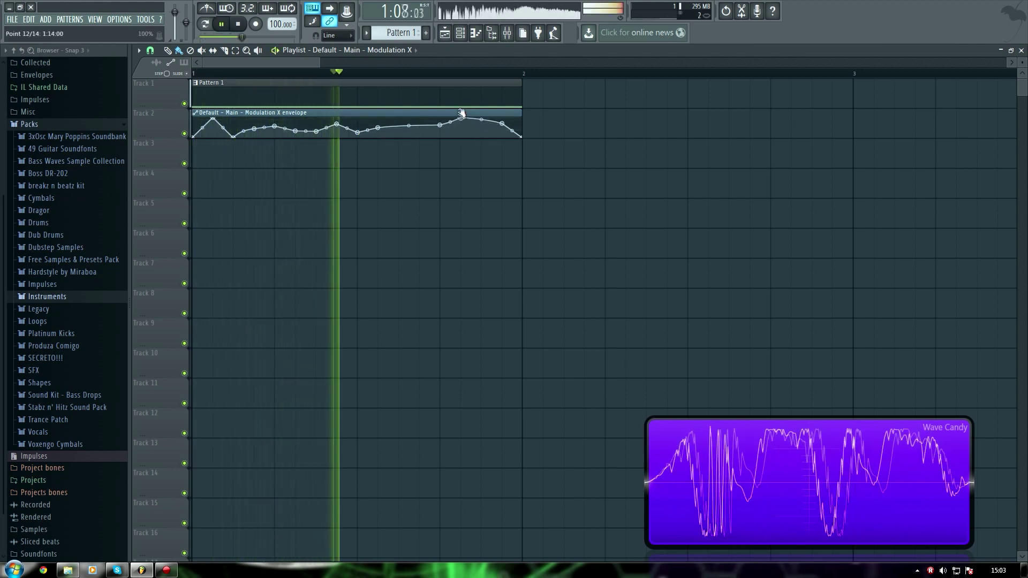
{"action": "key", "text": "space"}
Step: Reshape the middle of the Modulation X envelope into a high plateau and pull the valleys on both sides of the later peak down to zero
{"action": "right_click", "coordinate": [349, 138]}
{"action": "left_click", "coordinate": [355, 140]}
{"action": "mouse_move", "coordinate": [321, 131]}
{"action": "left_mouse_down"}
{"action": "mouse_move", "coordinate": [321, 118]}
{"action": "mouse_move", "coordinate": [357, 118]}
{"action": "left_mouse_up"}
{"action": "key", "text": "space"}
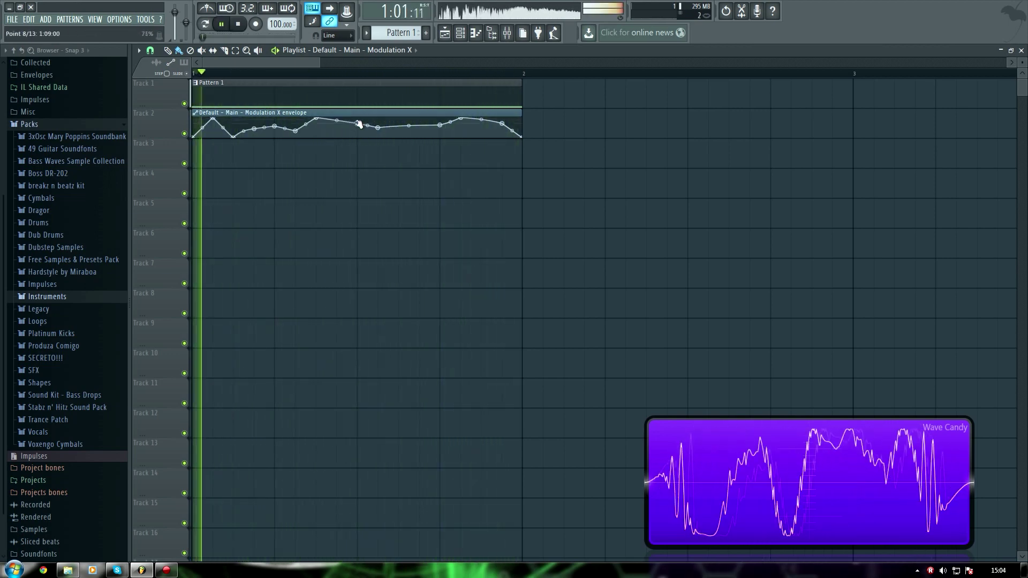
{"action": "left_click_drag", "start_coordinate": [461, 118], "coordinate": [466, 146]}
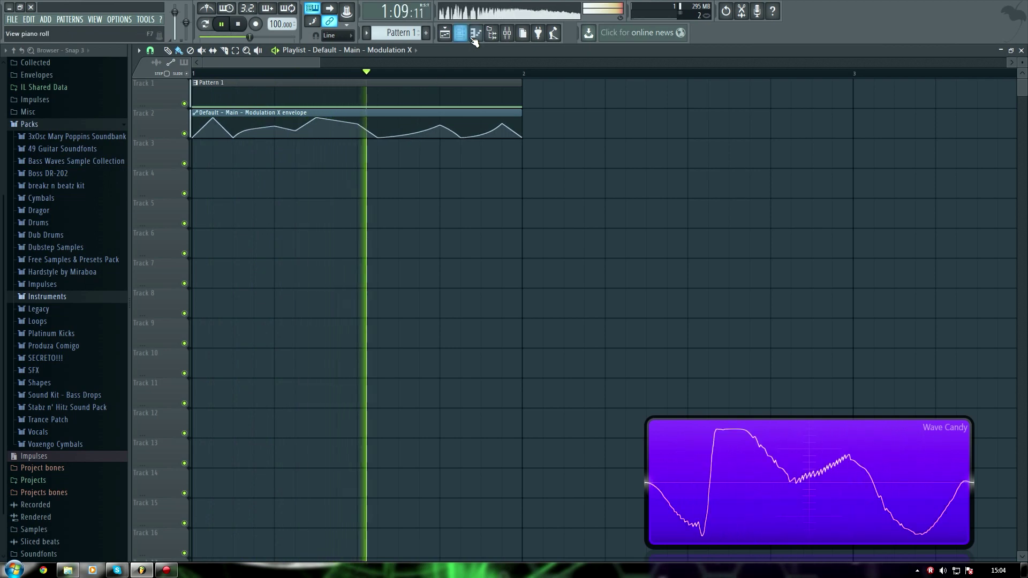
{"action": "key", "text": "space"}
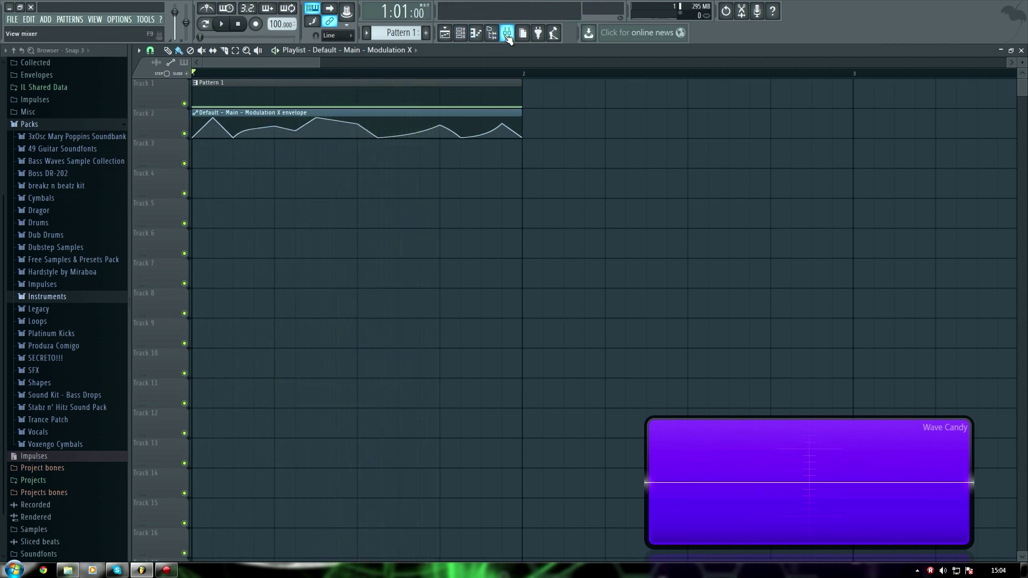
Step: Open the mixer, reposition it, and remove Wave Candy from slot 2 of the Sytrus insert
{"action": "left_click", "coordinate": [507, 33]}
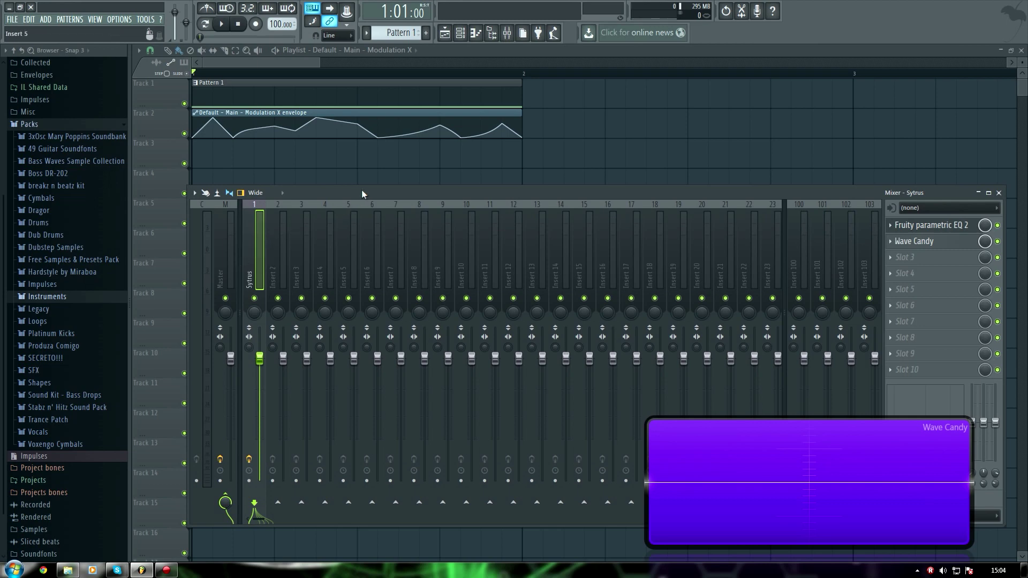
{"action": "left_click_drag", "start_coordinate": [364, 192], "coordinate": [336, 260]}
{"action": "left_click_drag", "start_coordinate": [892, 423], "coordinate": [701, 391]}
{"action": "left_click", "coordinate": [791, 312]}
{"action": "mouse_move", "coordinate": [805, 323]}
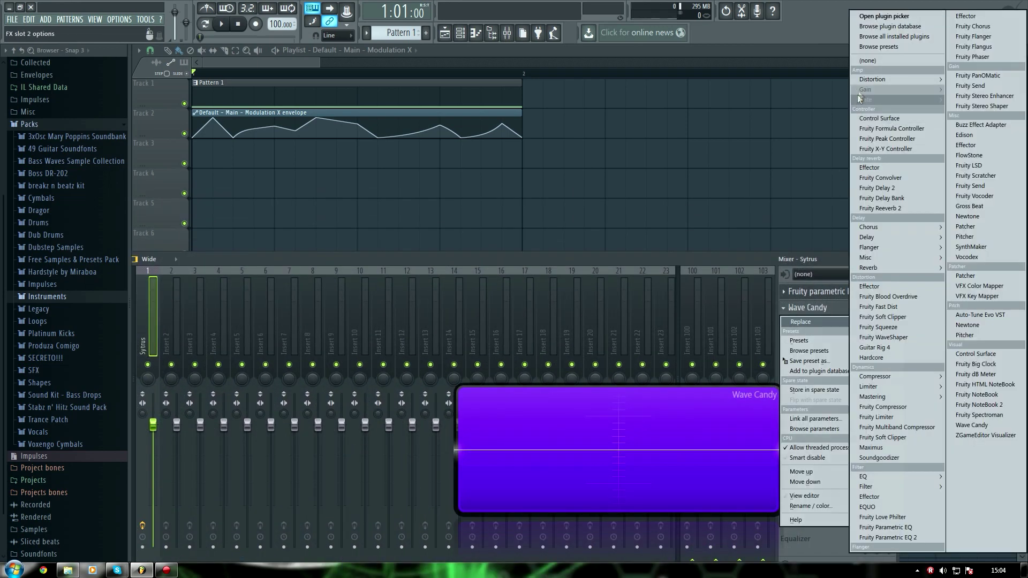
{"action": "left_click", "coordinate": [864, 82]}
Step: Load Fruity Parametric EQ 2 in slot 2, boost band 2 in the low mids, and slightly cut bands 4 and 6 during playback
{"action": "left_click", "coordinate": [793, 310]}
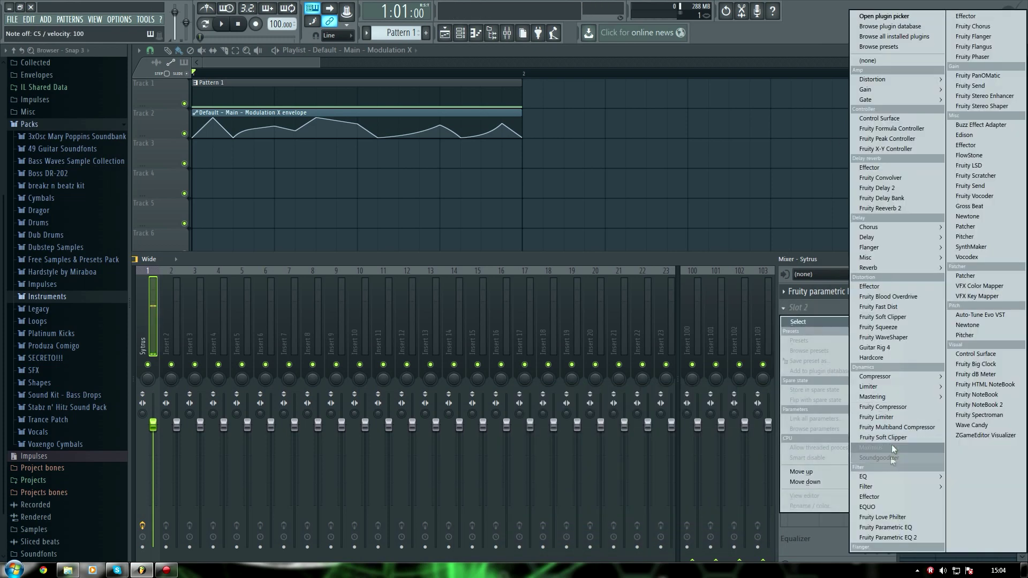
{"action": "left_click", "coordinate": [903, 535]}
{"action": "key", "text": "space"}
{"action": "left_click_drag", "start_coordinate": [328, 256], "coordinate": [340, 235]}
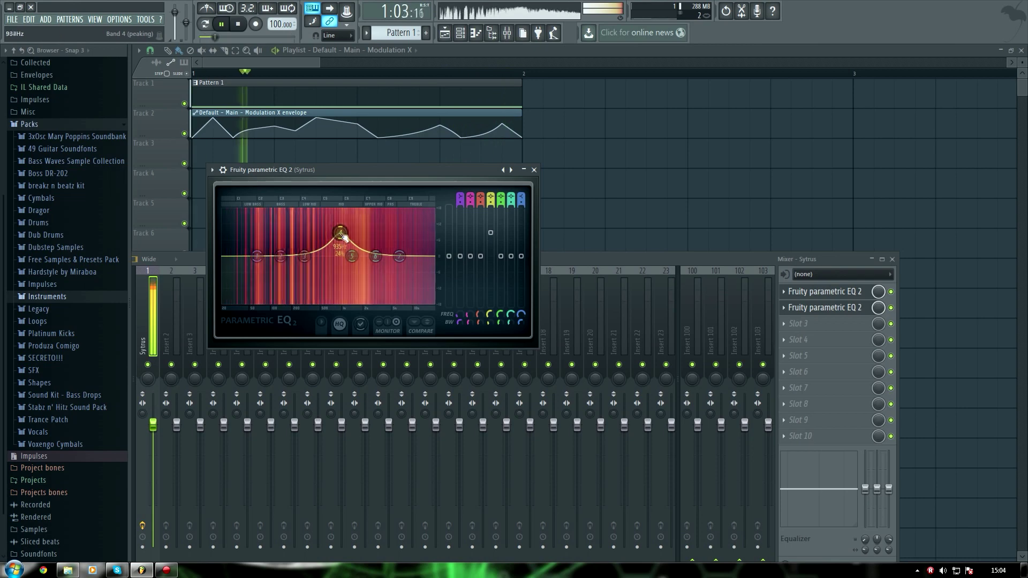
{"action": "left_click_drag", "start_coordinate": [279, 257], "coordinate": [334, 246]}
{"action": "key", "text": "space"}
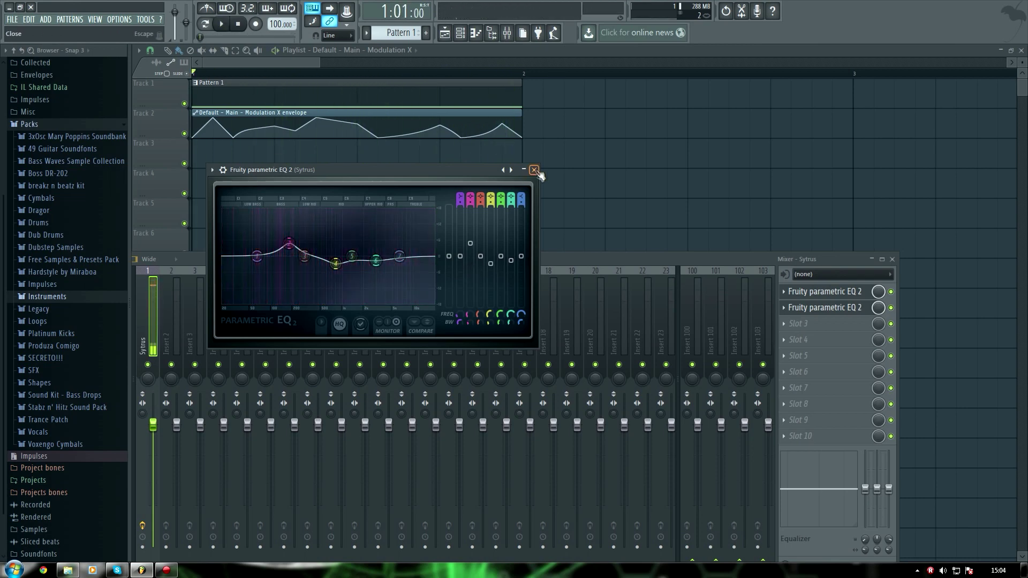
{"action": "left_click", "coordinate": [534, 170]}
Step: Load Fruity Phaser in slot 3 with about 0.776 Hz sweep, 0.415 min depth, 0.493 max depth, 0.651 stereo, 0.796 feedback and 68% wet
{"action": "left_click", "coordinate": [840, 332]}
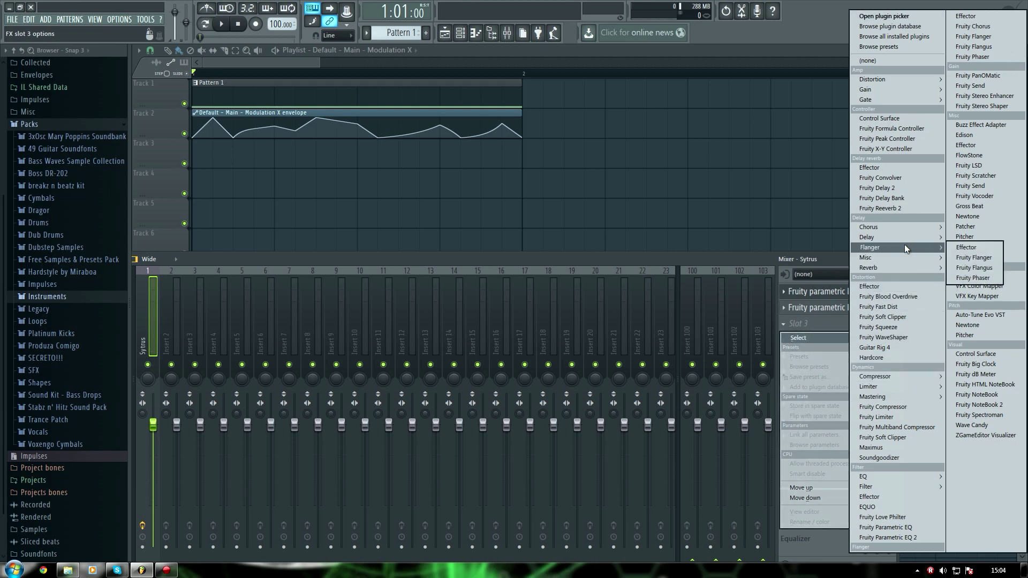
{"action": "left_click", "coordinate": [985, 277]}
{"action": "key", "text": "space"}
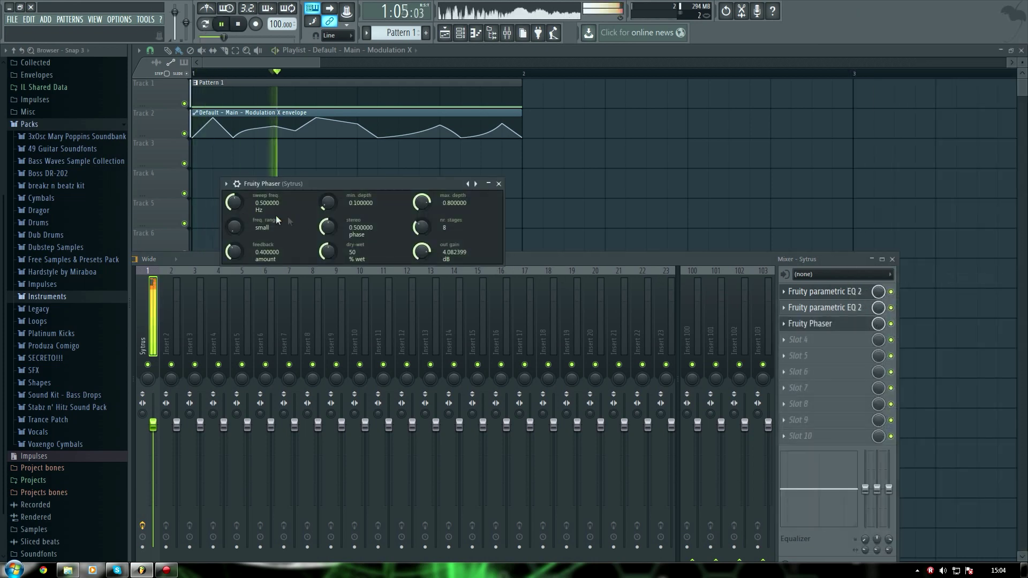
{"action": "left_click_drag", "start_coordinate": [421, 203], "coordinate": [423, 210]}
{"action": "left_click_drag", "start_coordinate": [328, 203], "coordinate": [337, 206]}
{"action": "left_click_drag", "start_coordinate": [234, 252], "coordinate": [233, 242]}
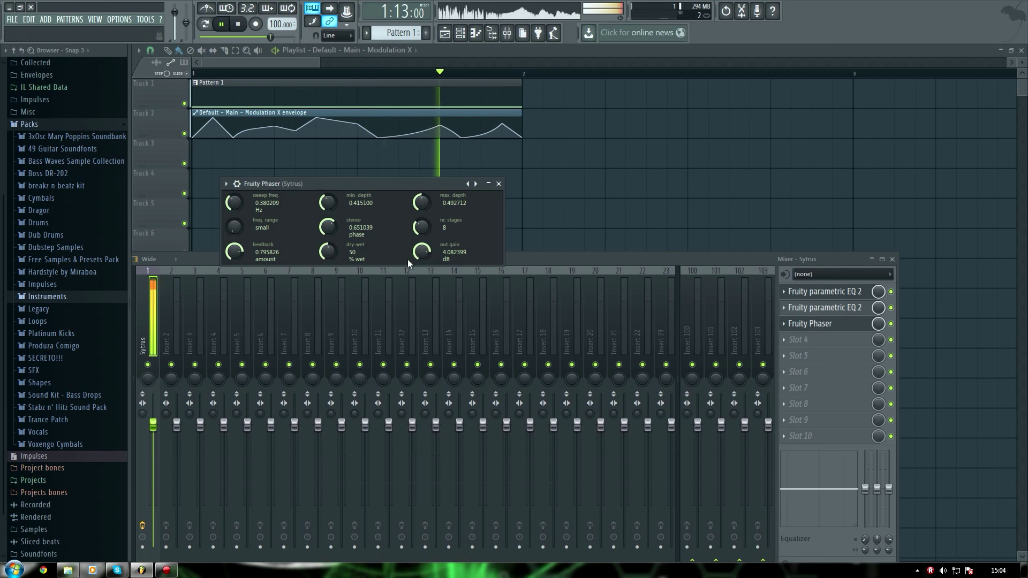
{"action": "left_click_drag", "start_coordinate": [329, 254], "coordinate": [329, 244]}
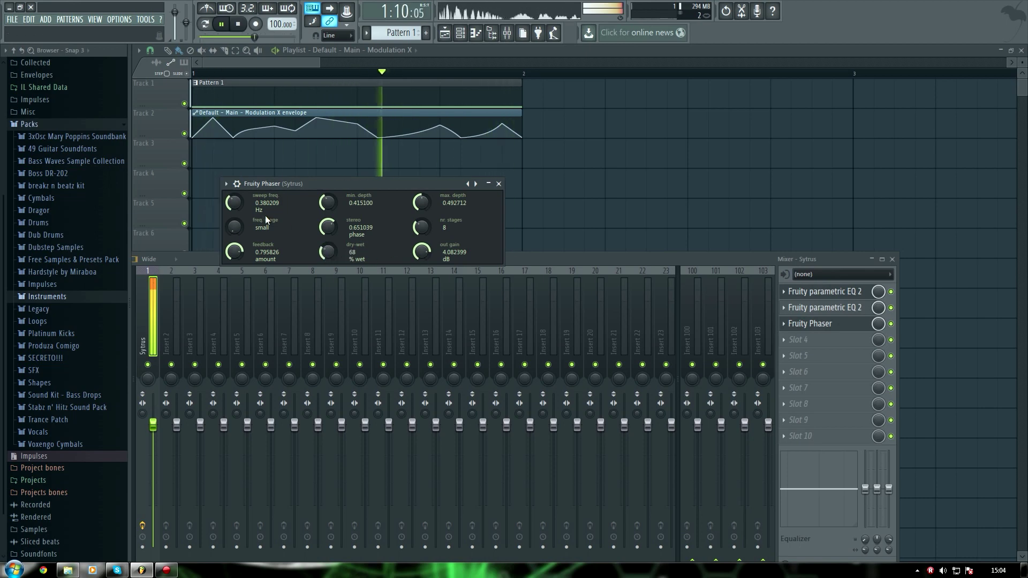
{"action": "left_click_drag", "start_coordinate": [234, 203], "coordinate": [234, 194]}
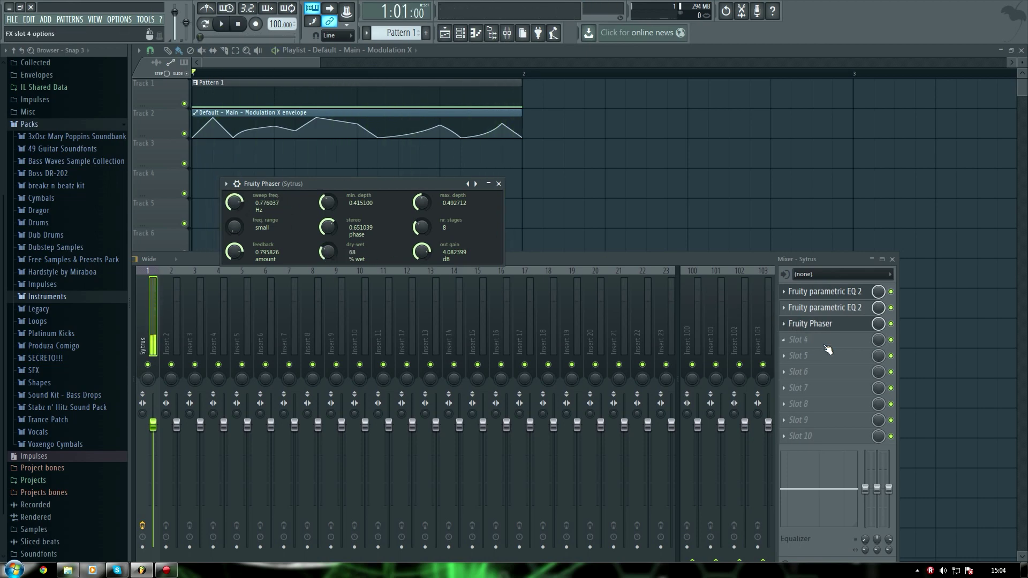
Step: Load Fruity WaveShaper in slot 4, shift its middle point toward lower input, and bend both curve segments into an S-shape
{"action": "left_click", "coordinate": [823, 348]}
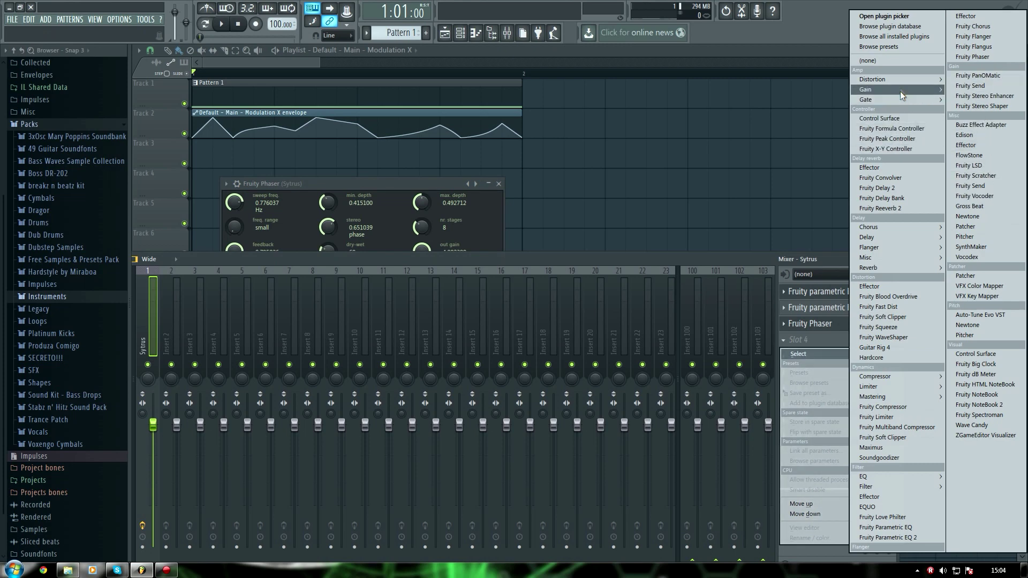
{"action": "mouse_move", "coordinate": [930, 79]}
{"action": "left_click", "coordinate": [984, 128]}
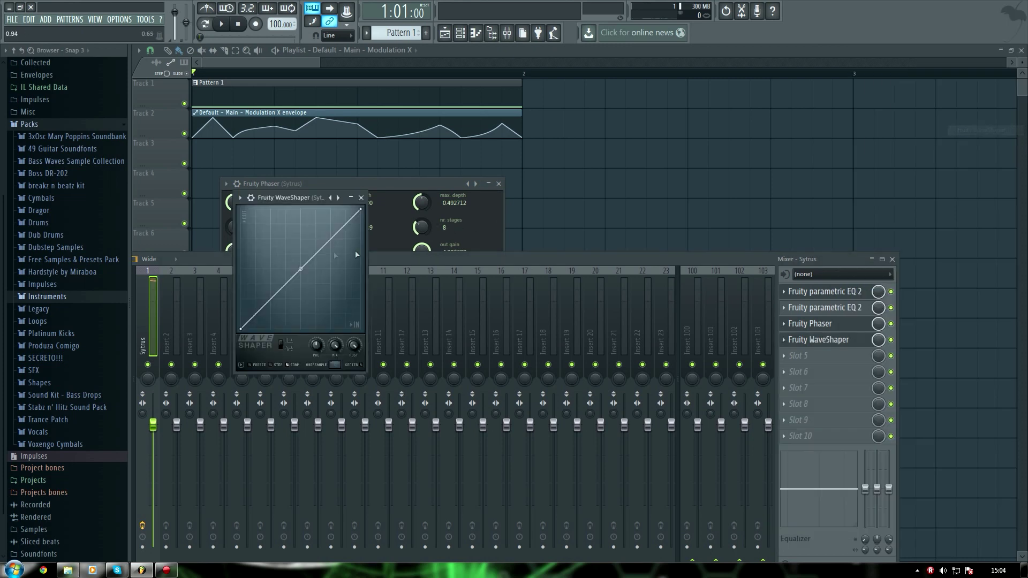
{"action": "left_click_drag", "start_coordinate": [277, 247], "coordinate": [260, 310]}
{"action": "right_click", "coordinate": [278, 269]}
{"action": "left_click", "coordinate": [289, 277]}
{"action": "left_click_drag", "start_coordinate": [319, 239], "coordinate": [301, 237]}
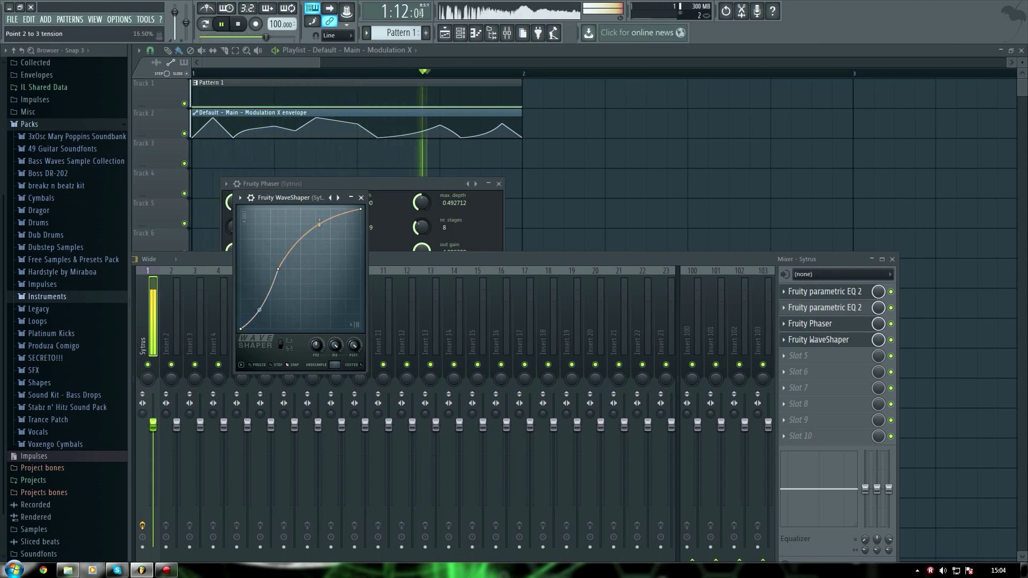
Step: Move the WaveShaper's middle point to an even lower input, bend the upper segment downward to 20% tension, and close the plugin after auditioning
{"action": "right_click", "coordinate": [293, 270]}
{"action": "key", "text": "space"}
{"action": "key", "text": "space"}
{"action": "left_click_drag", "start_coordinate": [301, 210], "coordinate": [301, 237]}
{"action": "left_click", "coordinate": [270, 268]}
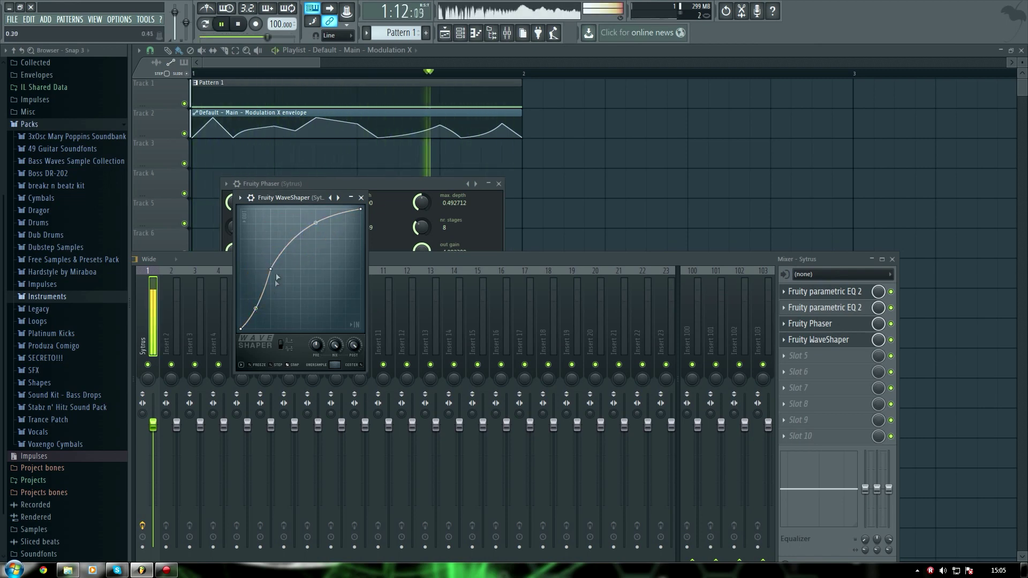
{"action": "left_click_drag", "start_coordinate": [314, 231], "coordinate": [315, 257]}
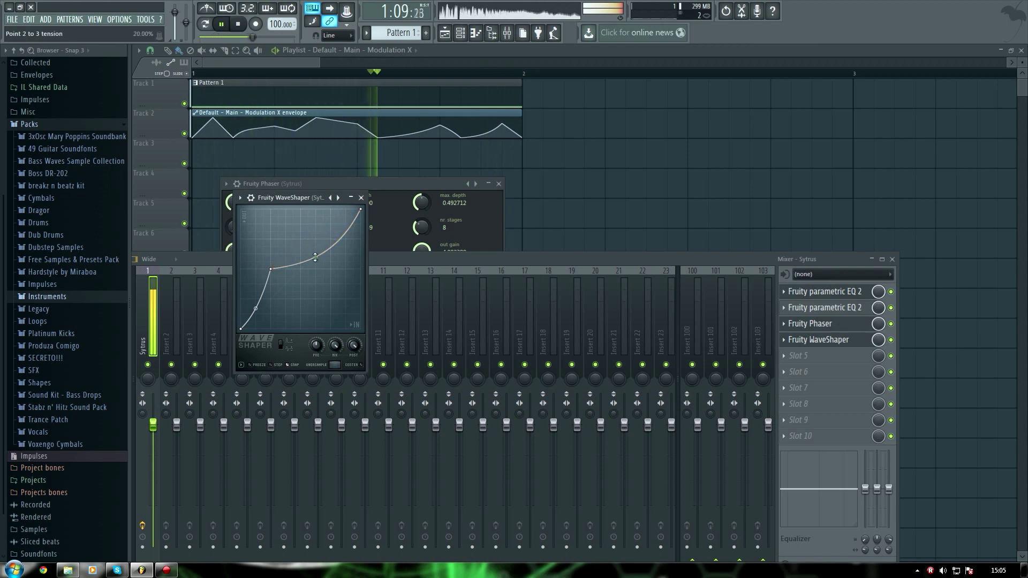
{"action": "left_click", "coordinate": [361, 198]}
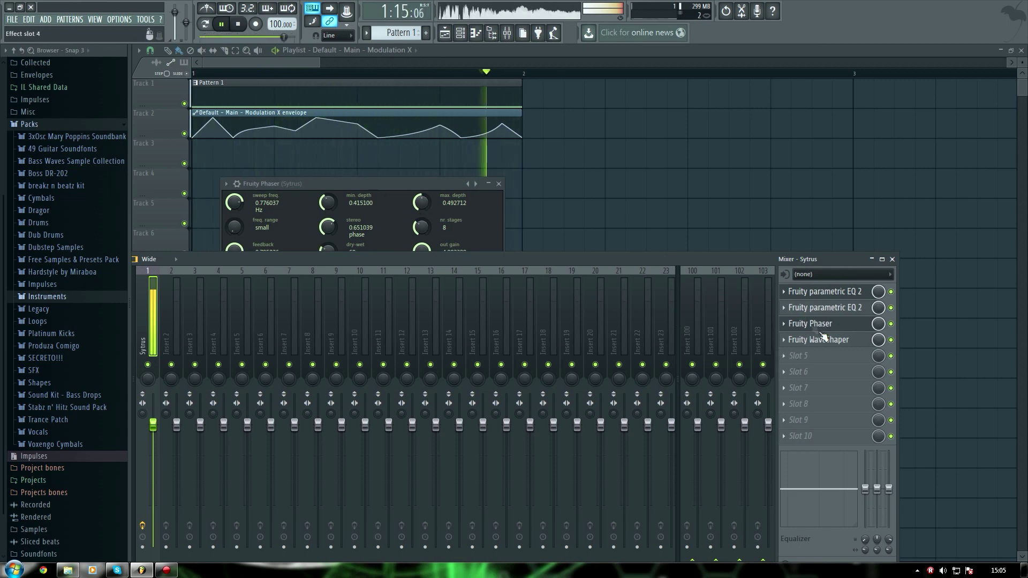
{"action": "key", "text": "space"}
Step: Try Fruity Parametric EQ 2 in slot 5 with its band 7 high shelf fully lowered around 902 Hz
{"action": "left_click", "coordinate": [789, 356]}
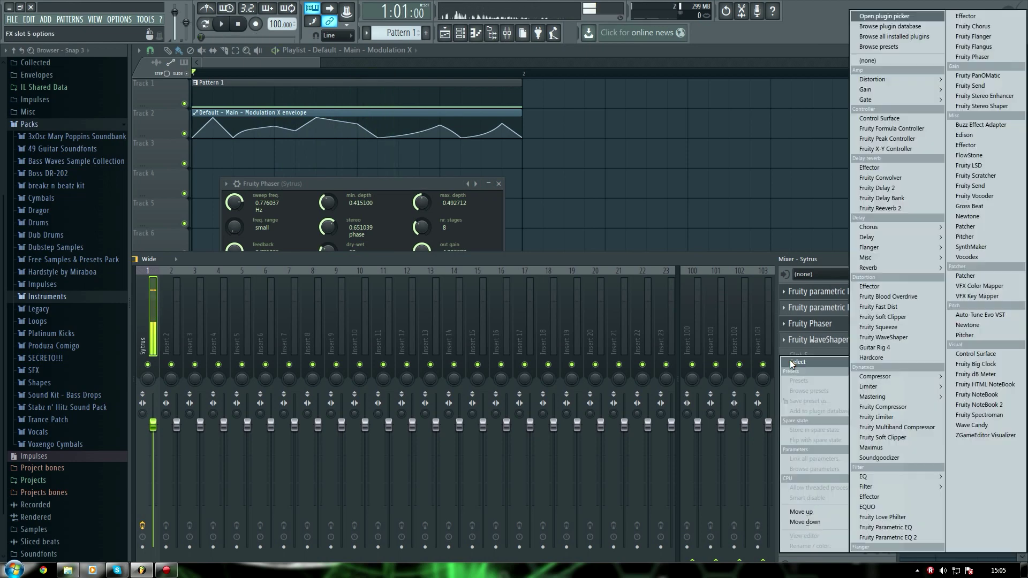
{"action": "left_click", "coordinate": [885, 531]}
{"action": "key", "text": "space"}
{"action": "left_click_drag", "start_coordinate": [329, 186], "coordinate": [269, 232]}
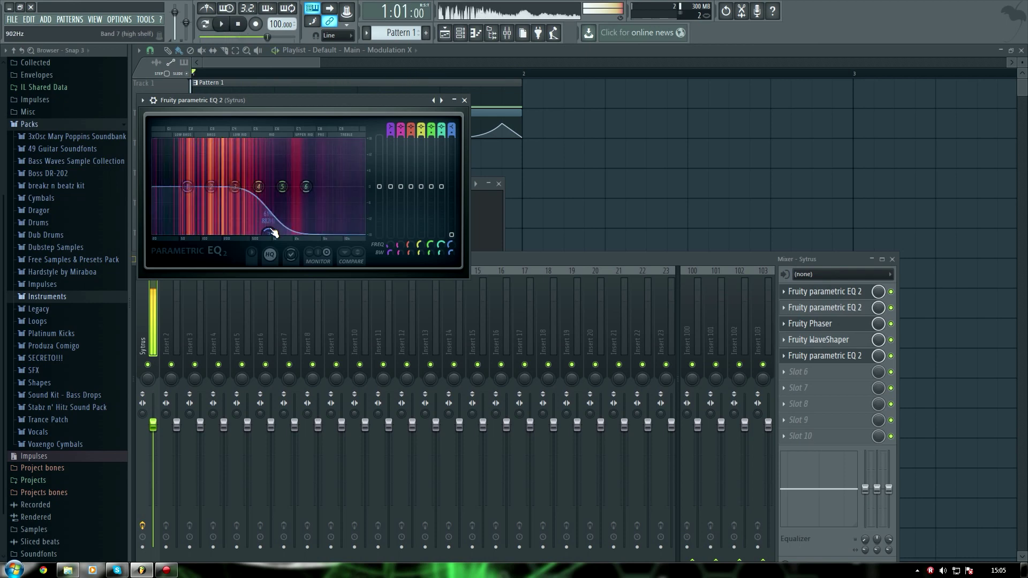
{"action": "key", "text": "space"}
Step: Replace the equalizer in slot 5 with Fruity Love Philter
{"action": "left_click", "coordinate": [786, 357]}
{"action": "mouse_move", "coordinate": [805, 348]}
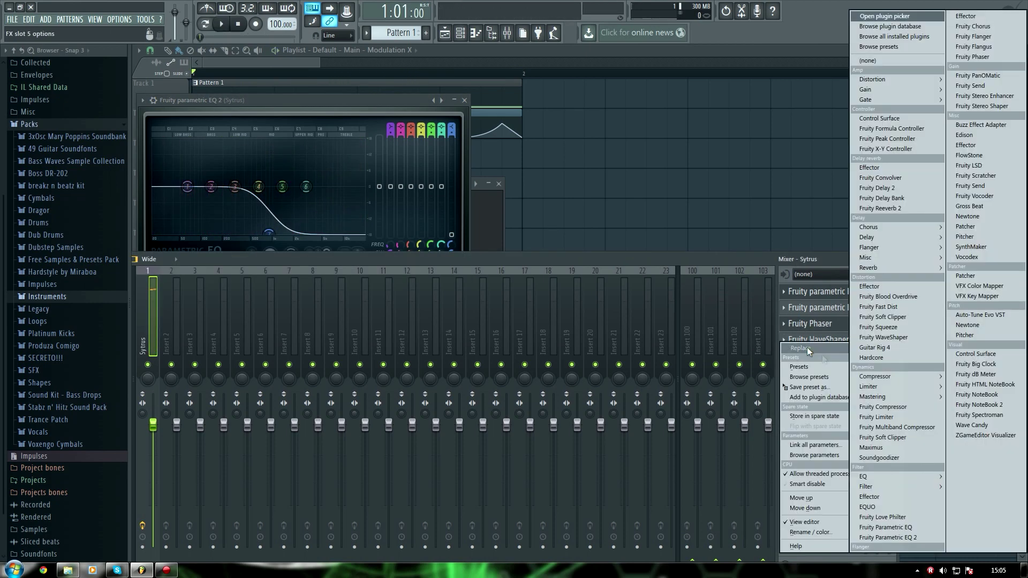
{"action": "mouse_move", "coordinate": [889, 485]}
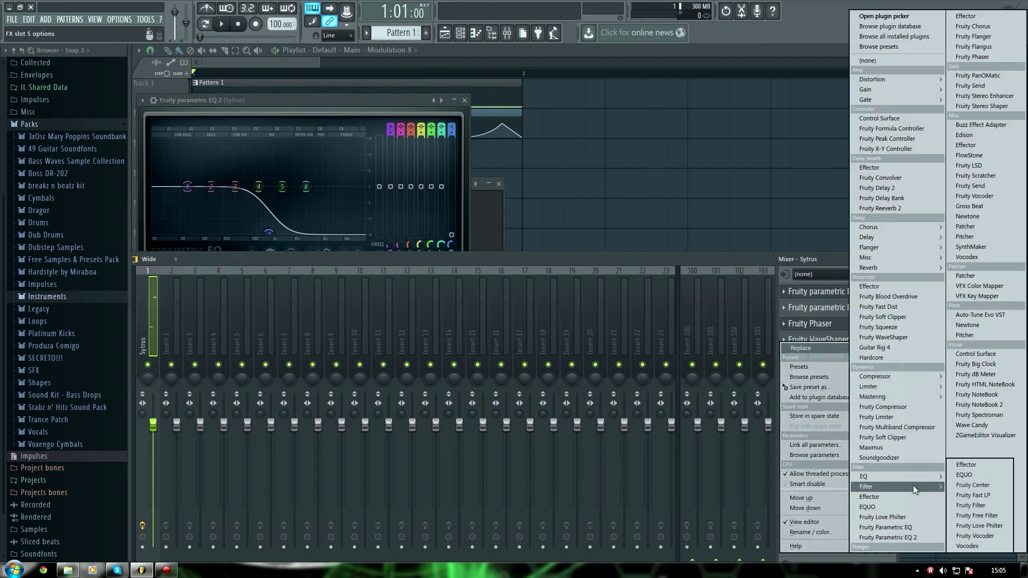
{"action": "left_click", "coordinate": [981, 525]}
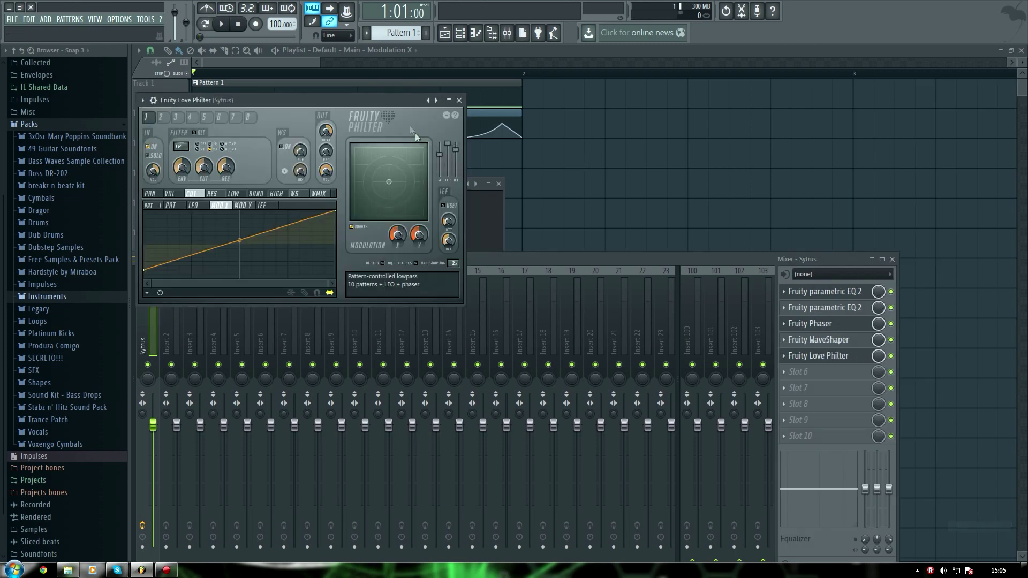
Step: Load the Default preset in Fruity Love Philter, adjust its filter cutoff and audition the bass
{"action": "left_click", "coordinate": [429, 101]}
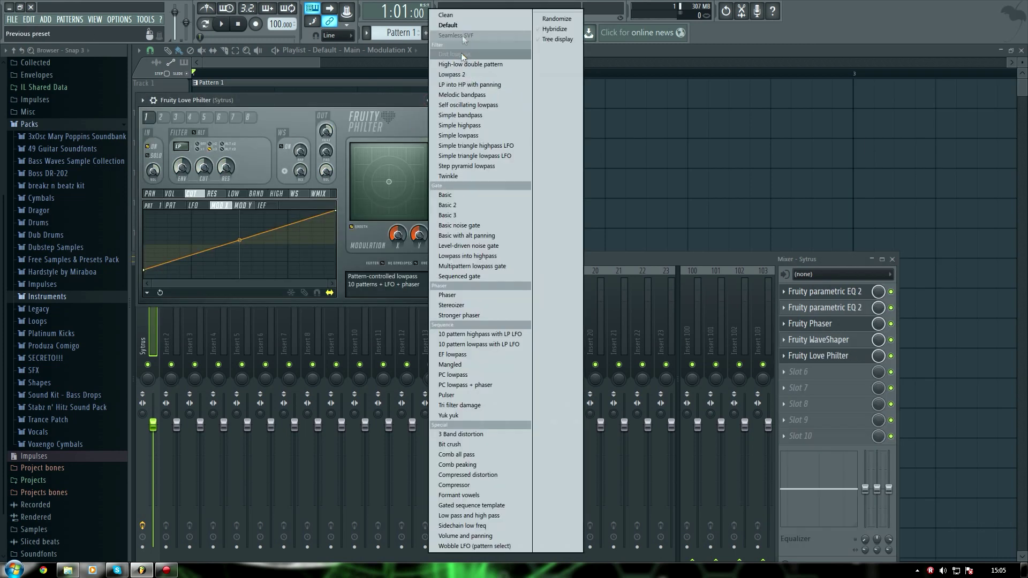
{"action": "left_click", "coordinate": [467, 25]}
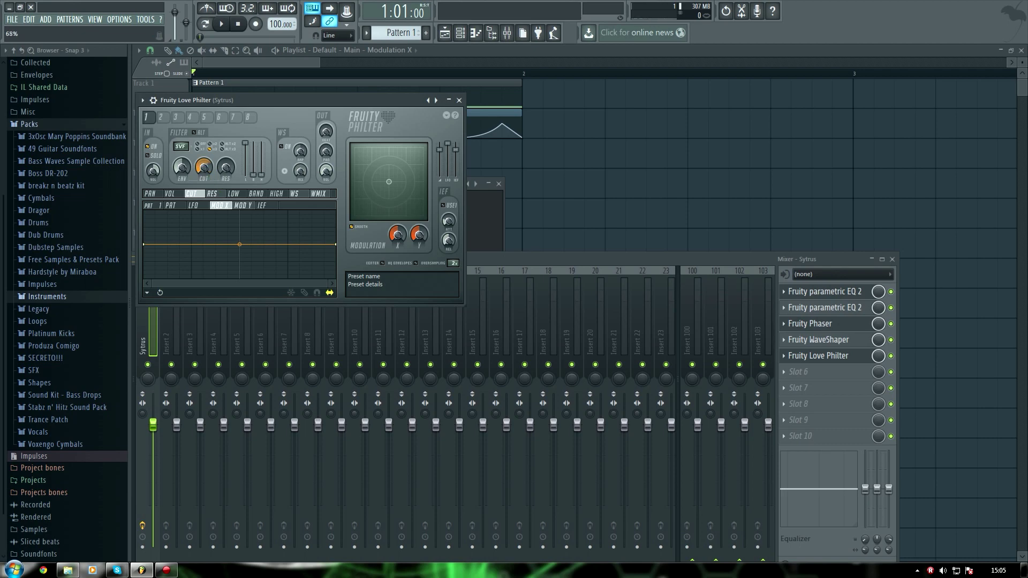
{"action": "key", "text": "space"}
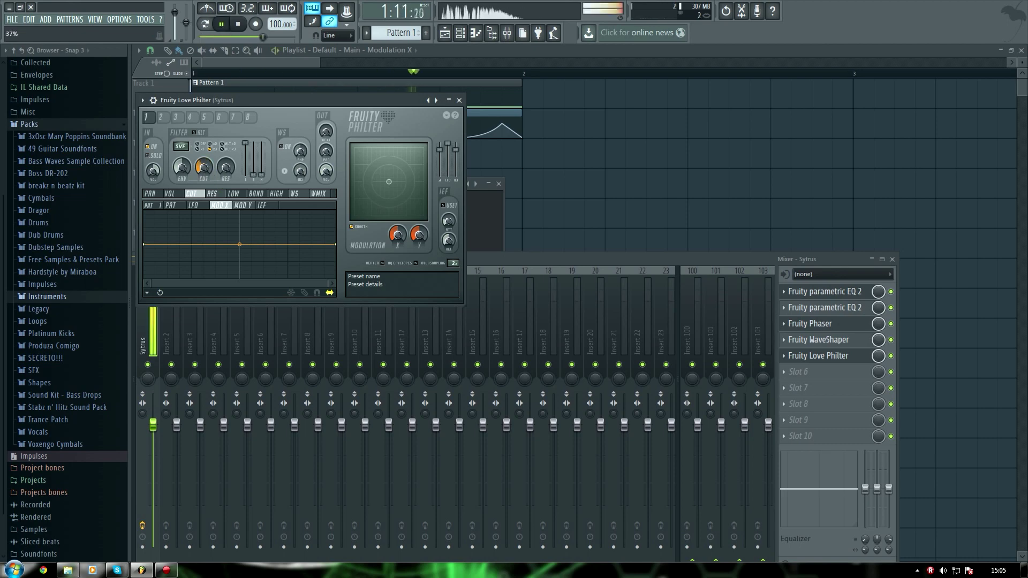
{"action": "key", "text": "space"}
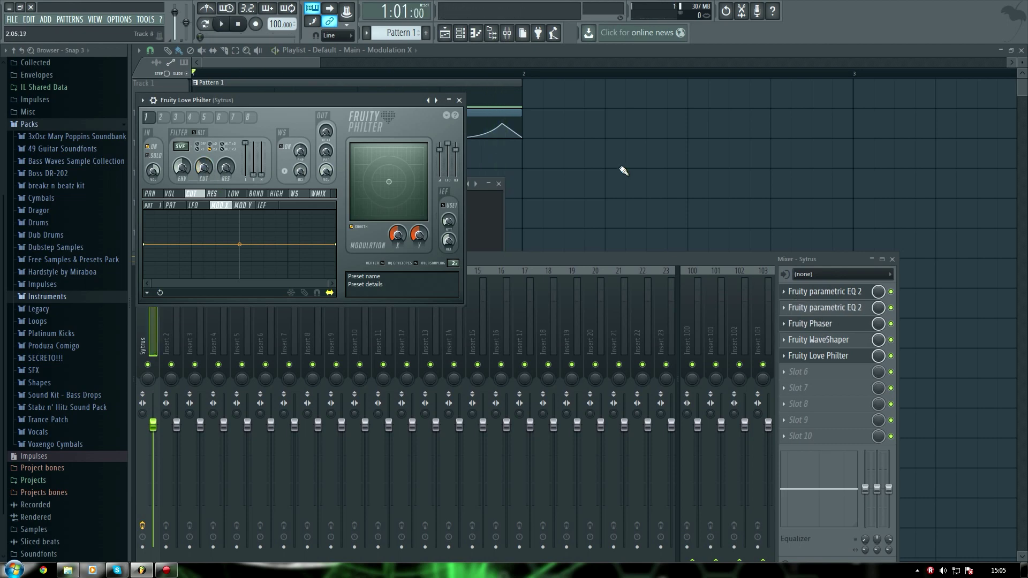
Step: Load Fruity Parametric EQ 2 in slot 6 and examine the bass's spectrum in it during playback
{"action": "left_click", "coordinate": [795, 396]}
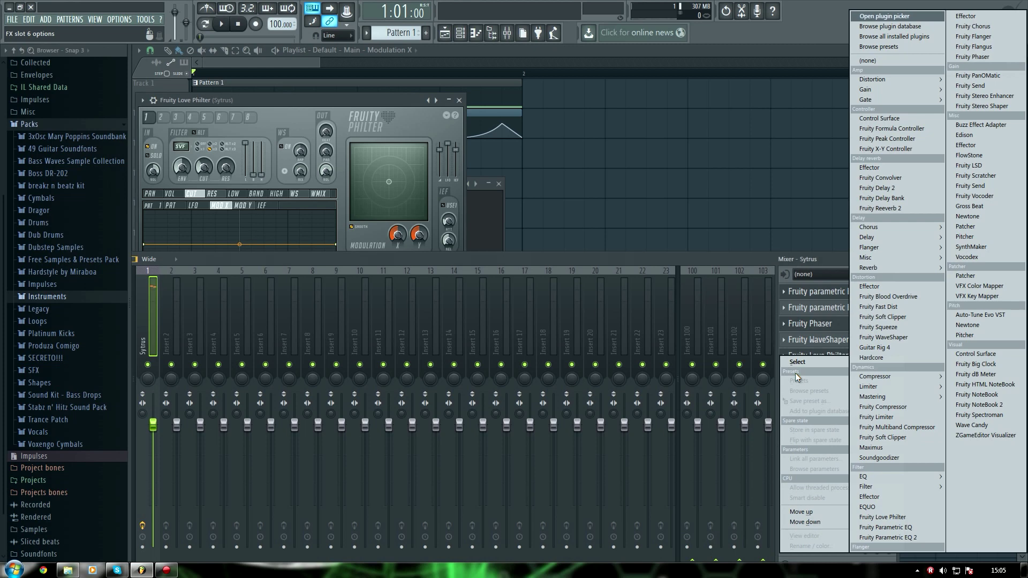
{"action": "left_click", "coordinate": [889, 540]}
{"action": "key", "text": "space"}
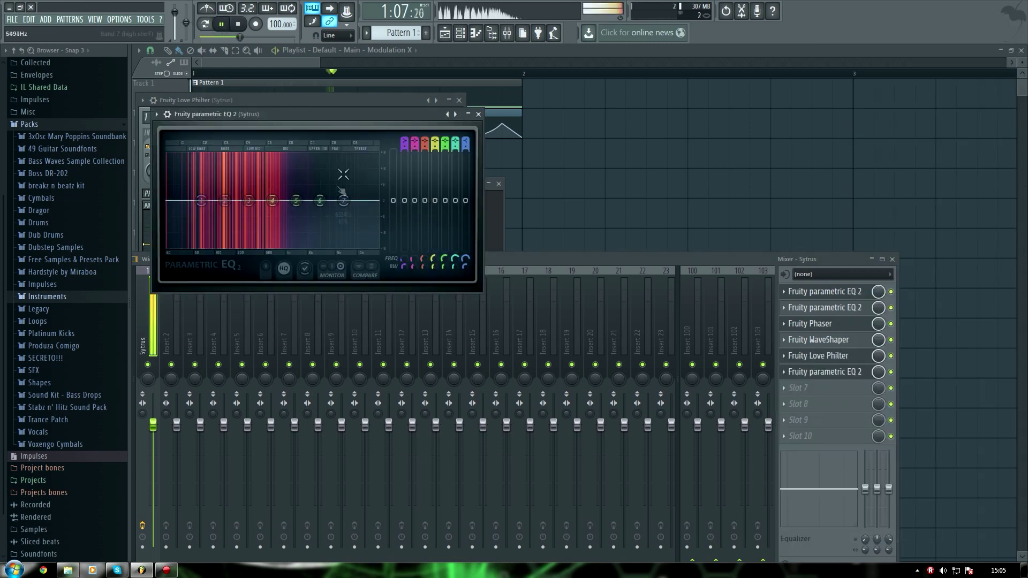
{"action": "left_click_drag", "start_coordinate": [396, 116], "coordinate": [429, 267]}
{"action": "key", "text": "space"}
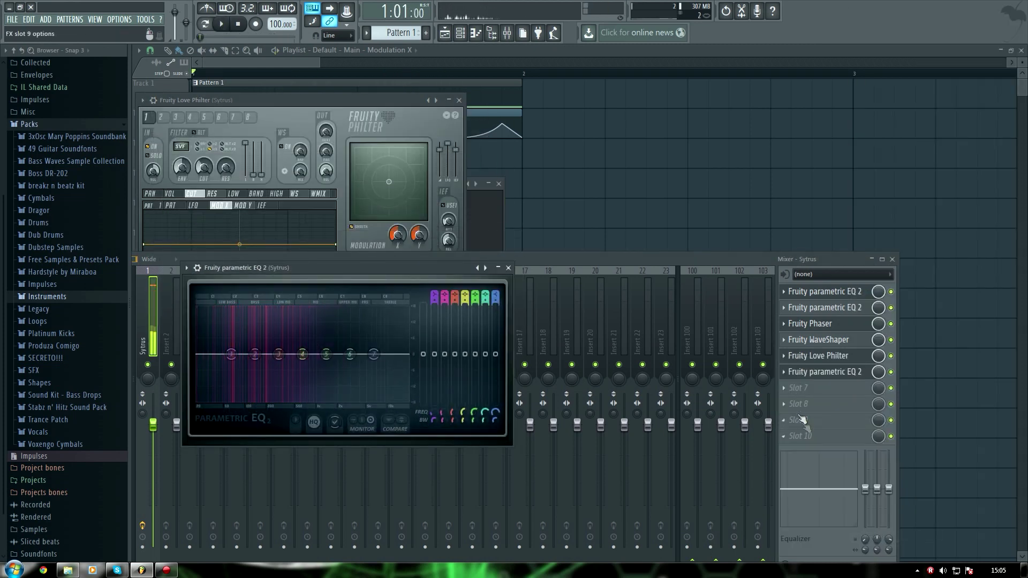
Step: Load Fruity Reeverb 2 in slot 7, raise its wet level, lower the dry and early reflection levels, and close it after auditioning
{"action": "left_click", "coordinate": [795, 387]}
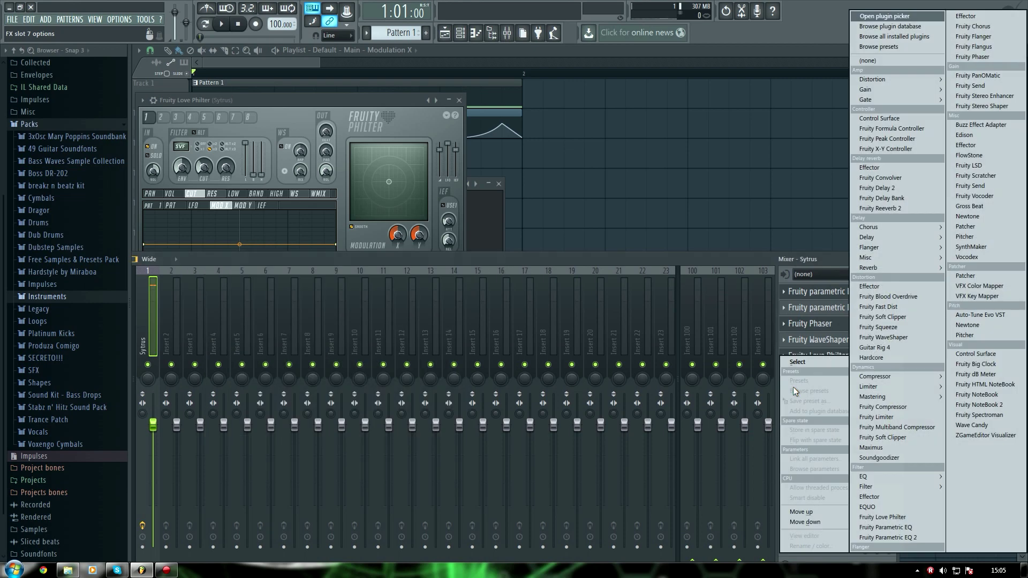
{"action": "left_click", "coordinate": [914, 208]}
{"action": "key", "text": "space"}
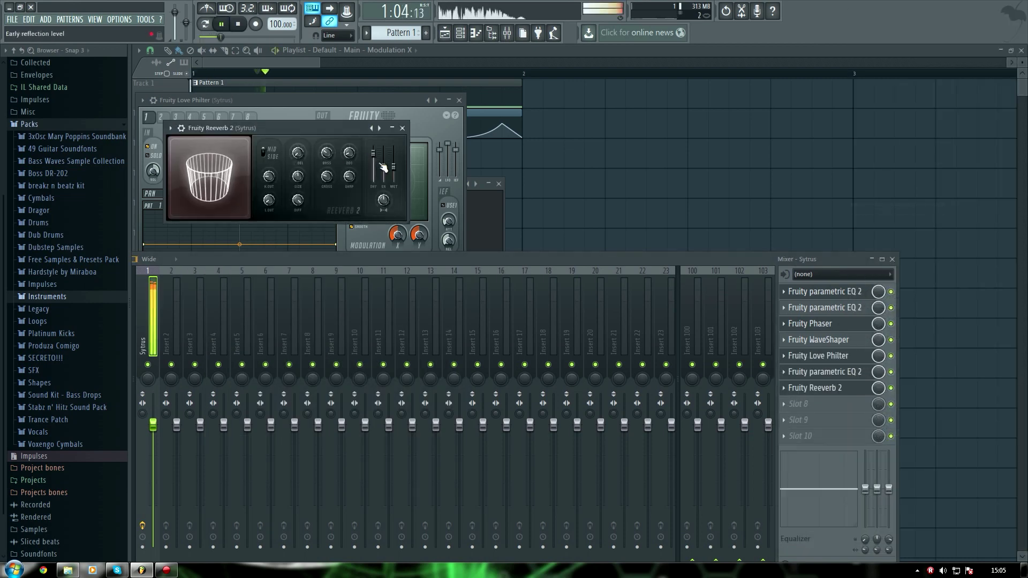
{"action": "left_click_drag", "start_coordinate": [394, 168], "coordinate": [394, 157]}
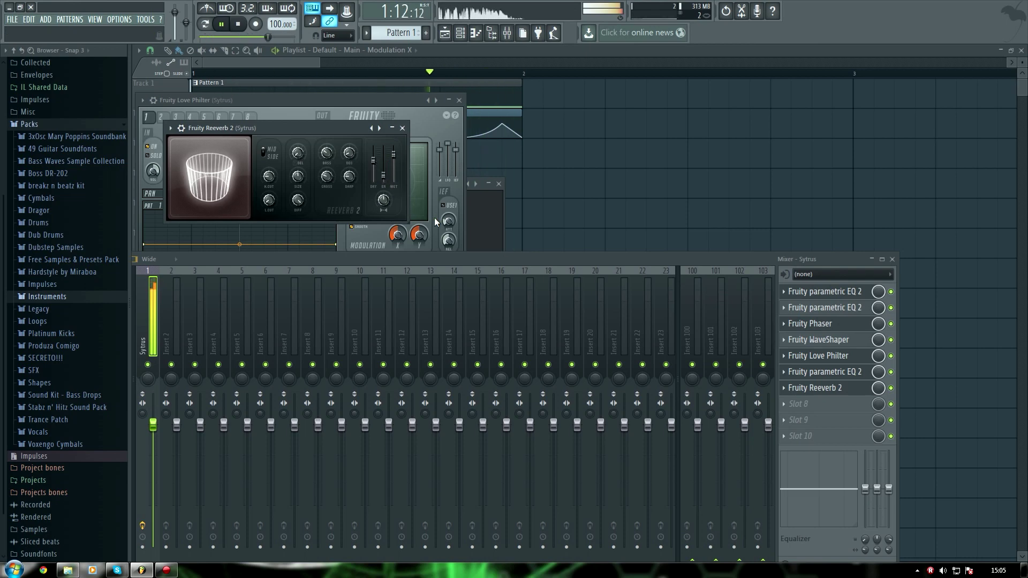
{"action": "key", "text": "space"}
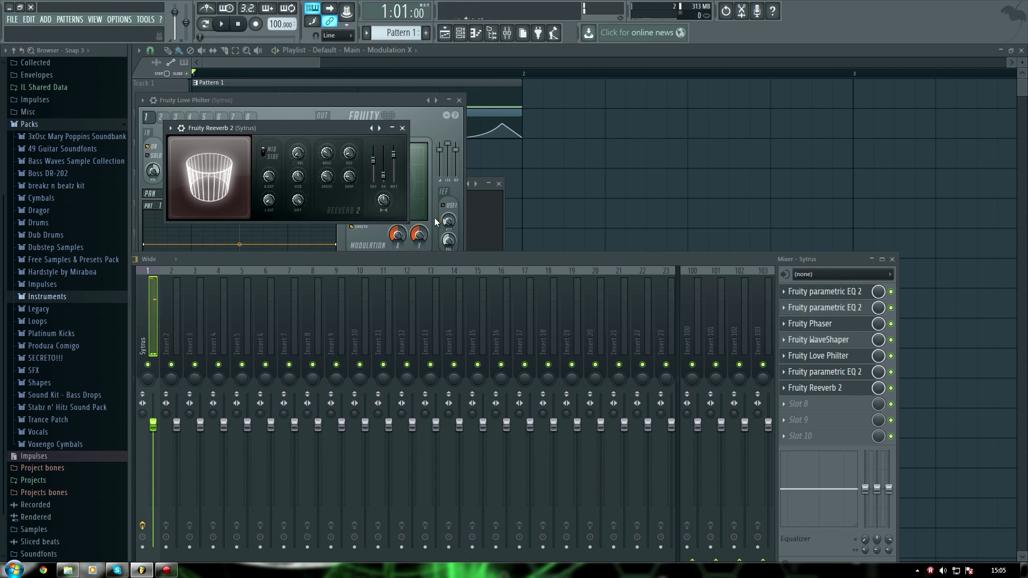
{"action": "left_click", "coordinate": [402, 127]}
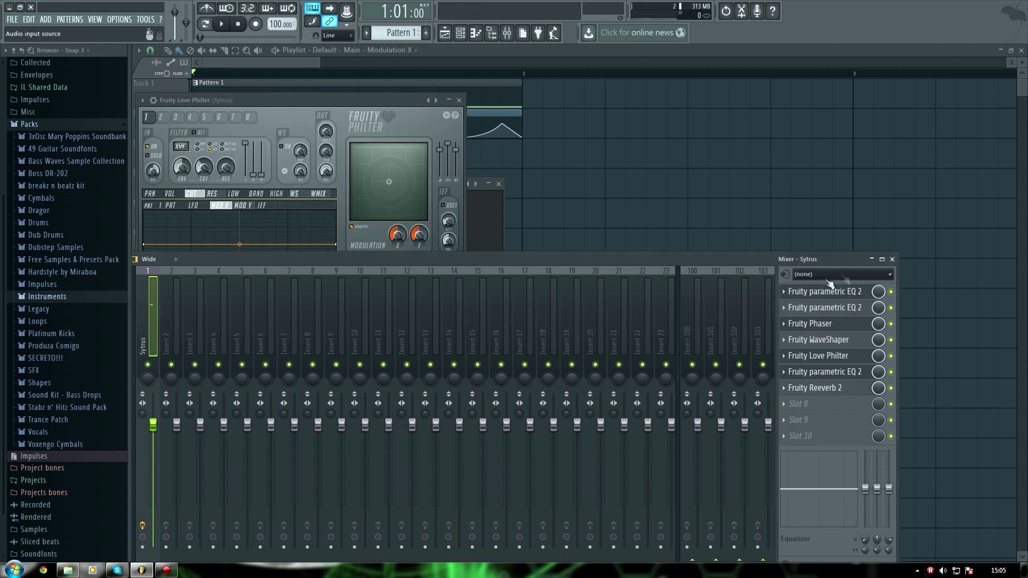
Step: Bypass Fruity Love Philter in slot 5 of the Sytrus mixer track while the bass plays, and stop playback
{"action": "left_click", "coordinate": [892, 260]}
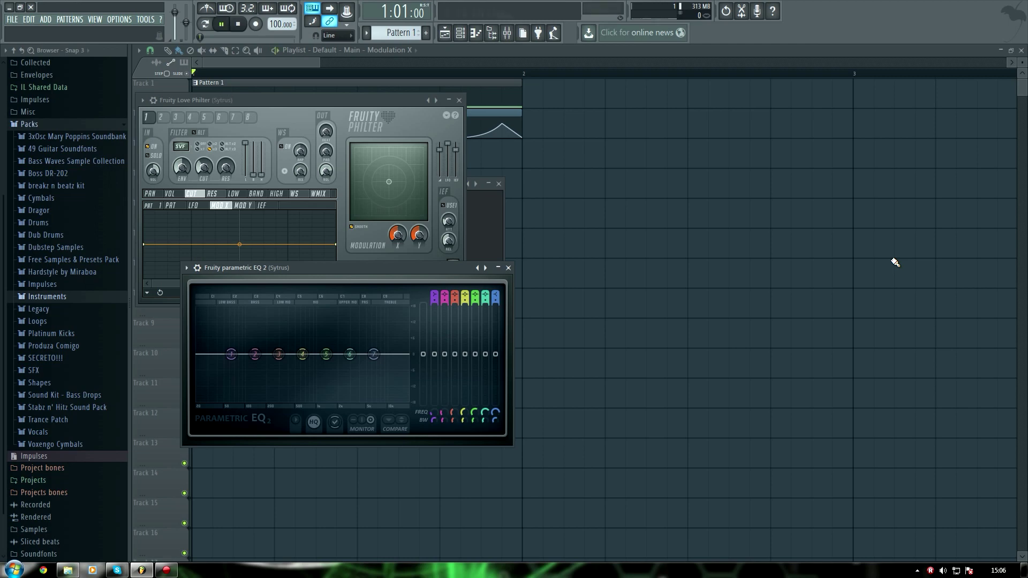
{"action": "key", "text": "space"}
{"action": "key", "text": "F9"}
{"action": "left_click", "coordinate": [892, 356]}
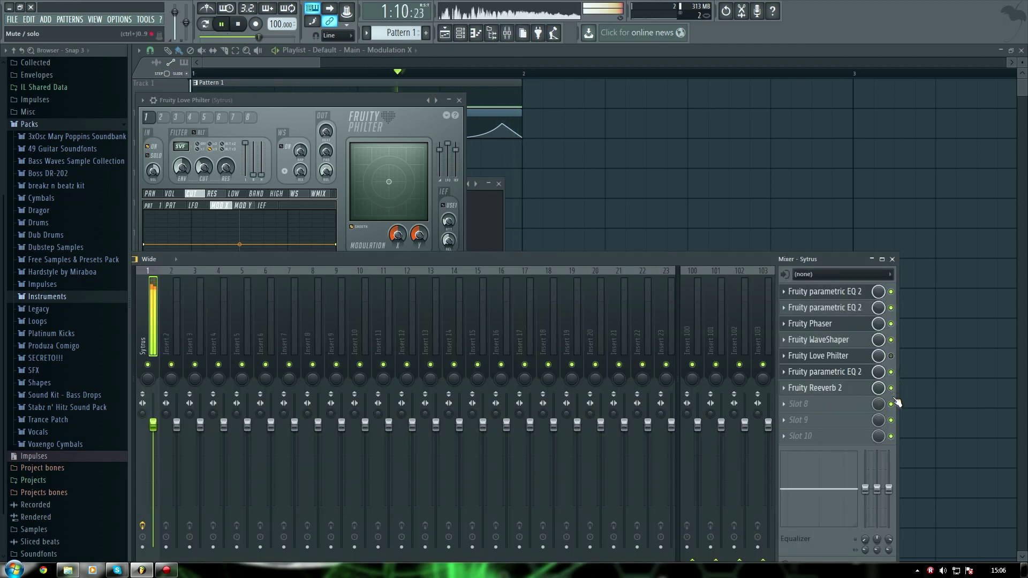
{"action": "key", "text": "space"}
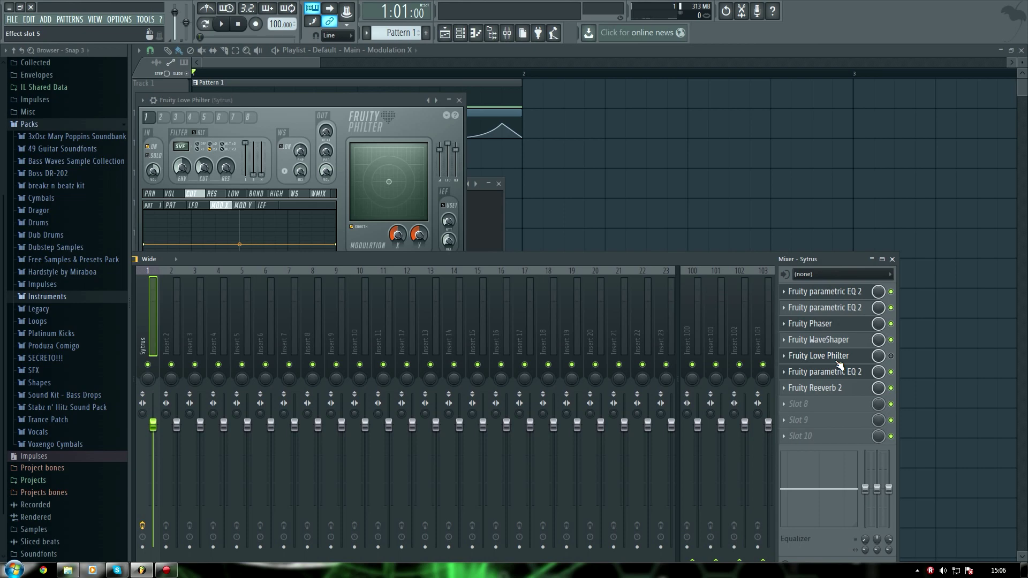
Step: Audition the finished bass, clear the plugin and mixer windows, and select the playlist range from 2:09:00 to 3:09:00
{"action": "key", "text": "space"}
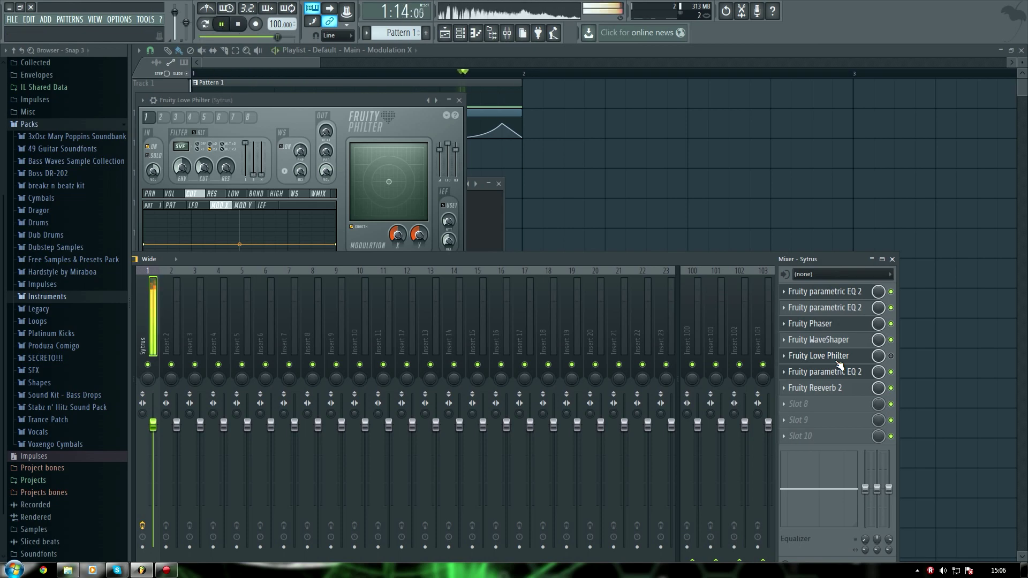
{"action": "left_click", "coordinate": [310, 60]}
{"action": "key", "text": "space"}
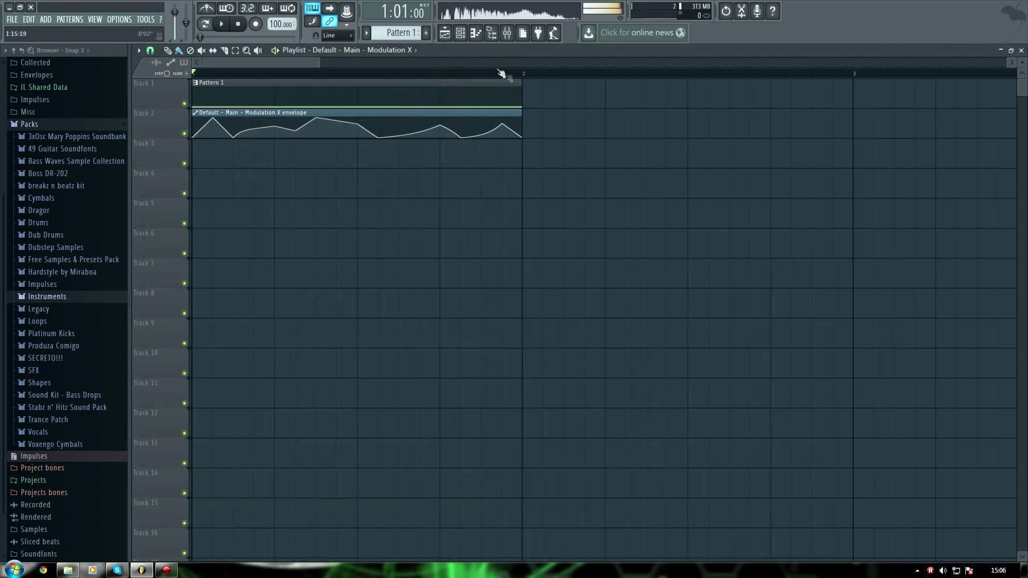
{"action": "scroll", "coordinate": [493, 65], "scroll_direction": "down", "scroll_amount": 5}
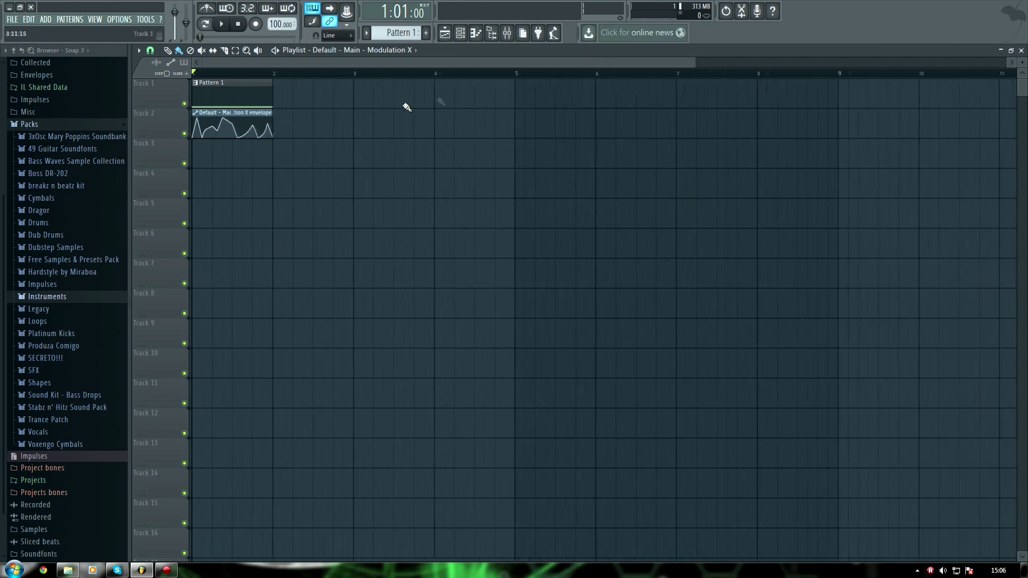
{"action": "left_click_drag", "start_coordinate": [314, 78], "coordinate": [393, 85]}
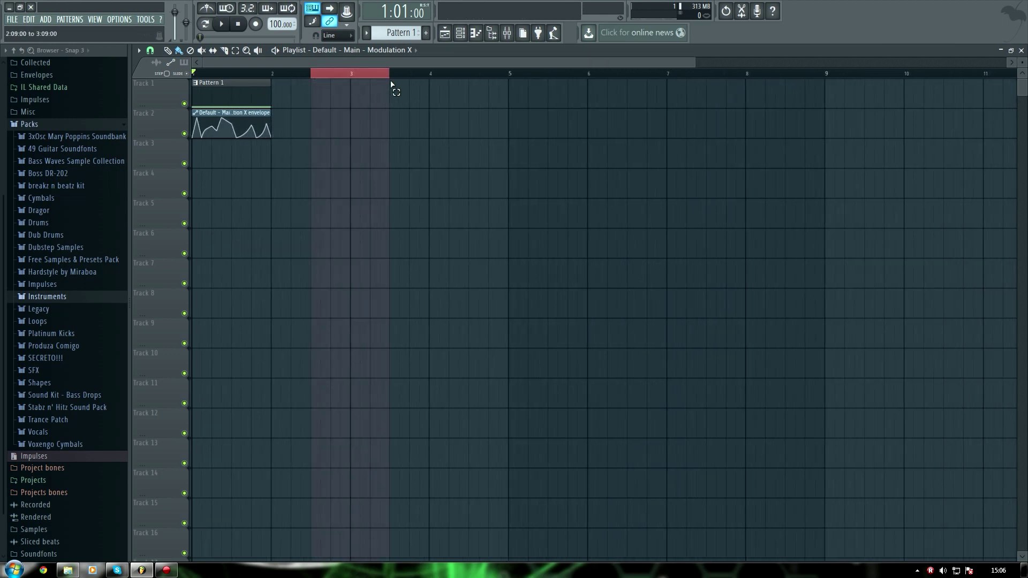
Step: Insert a second Sytrus channel in the channel rack and load its Default preset
{"action": "left_click", "coordinate": [460, 33]}
{"action": "right_click", "coordinate": [271, 484]}
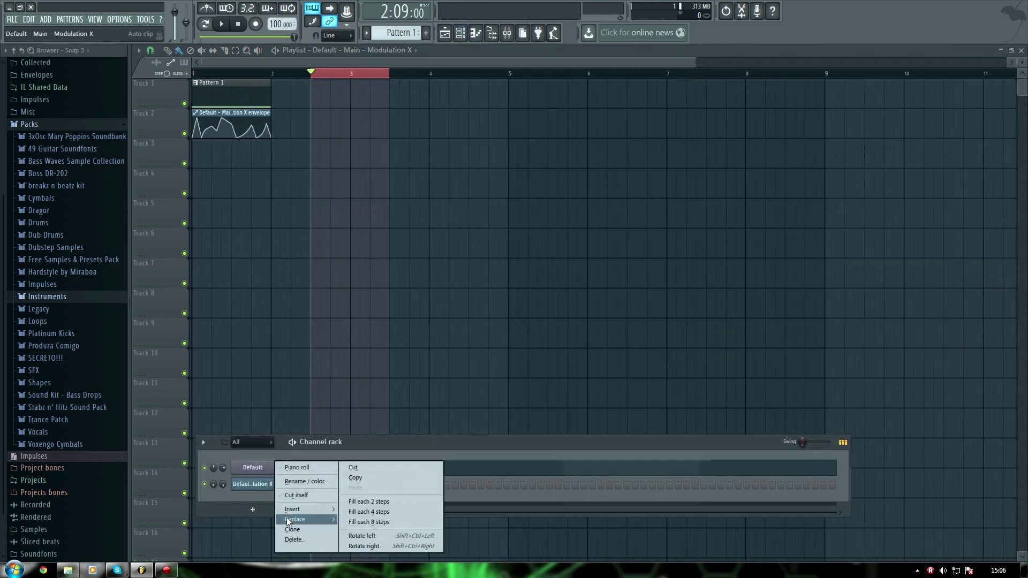
{"action": "mouse_move", "coordinate": [319, 513]}
{"action": "left_click", "coordinate": [357, 507]}
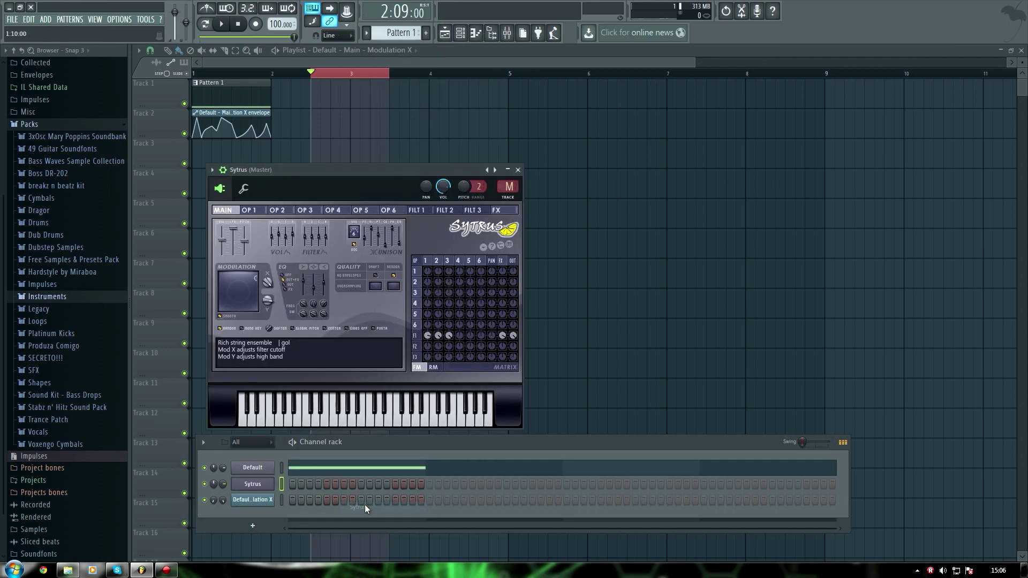
{"action": "right_click", "coordinate": [487, 169]}
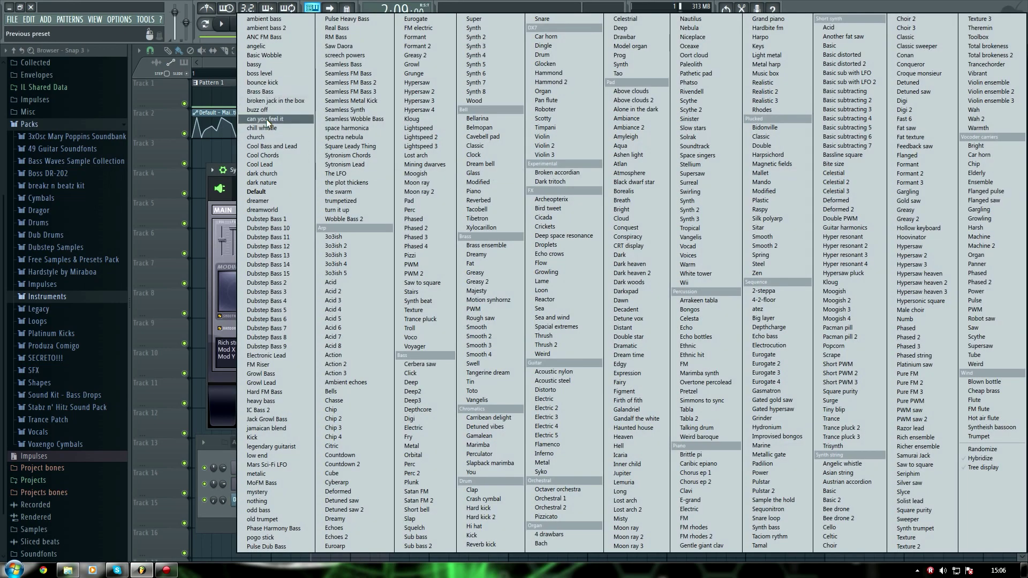
{"action": "left_click", "coordinate": [278, 193]}
Step: Route the new Sytrus channel to mixer insert 5, hide the mixer and channel rack, and move the Sytrus window aside
{"action": "left_click", "coordinate": [507, 33]}
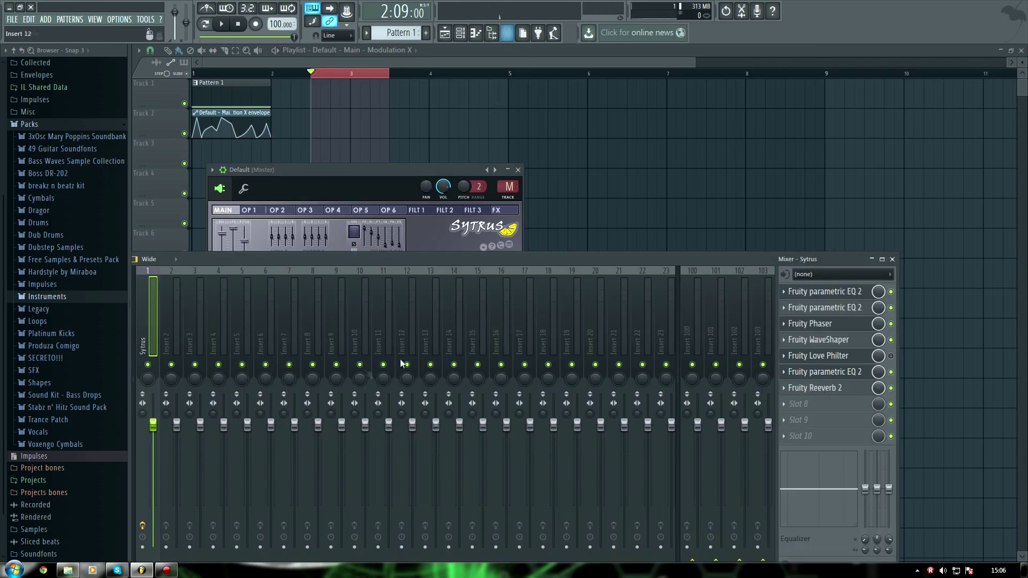
{"action": "key", "text": "ctrl+l"}
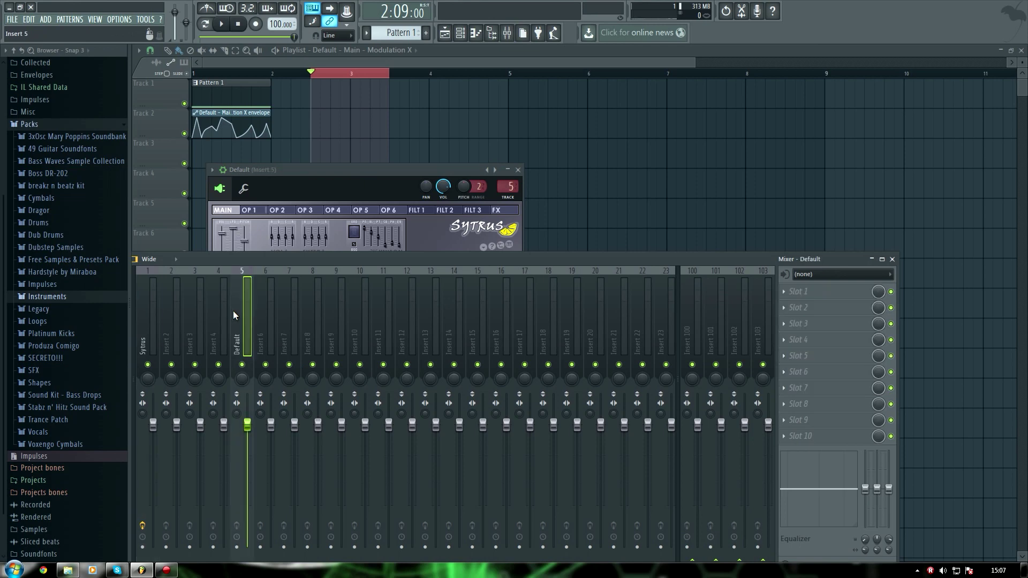
{"action": "left_click_drag", "start_coordinate": [432, 266], "coordinate": [551, 294]}
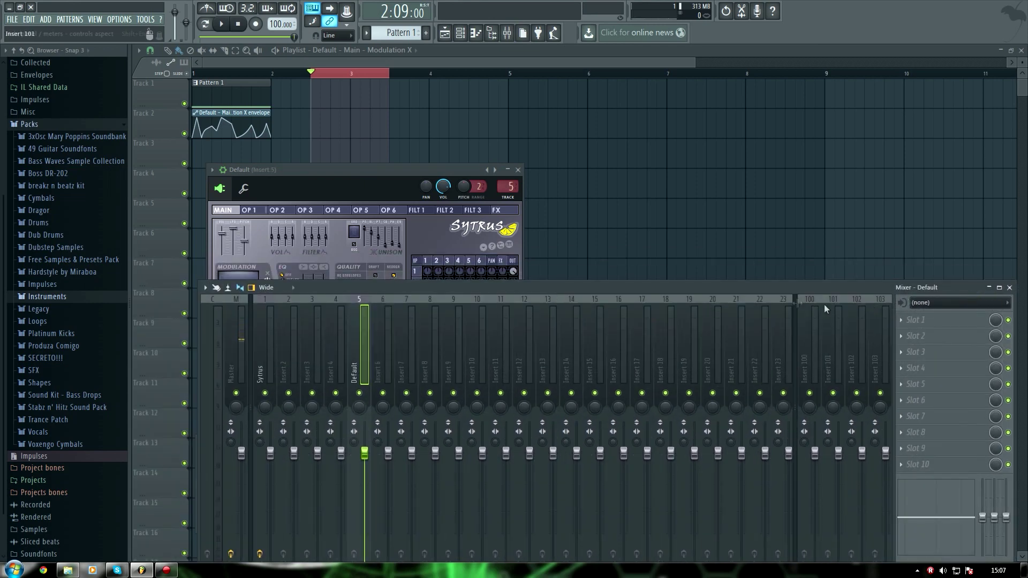
{"action": "key", "text": "F9"}
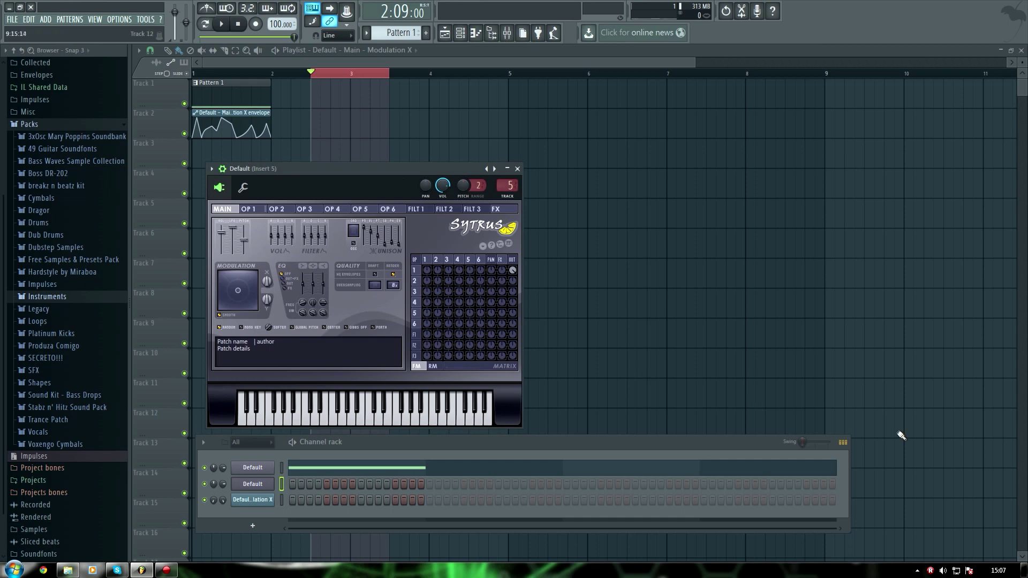
{"action": "key", "text": "F6"}
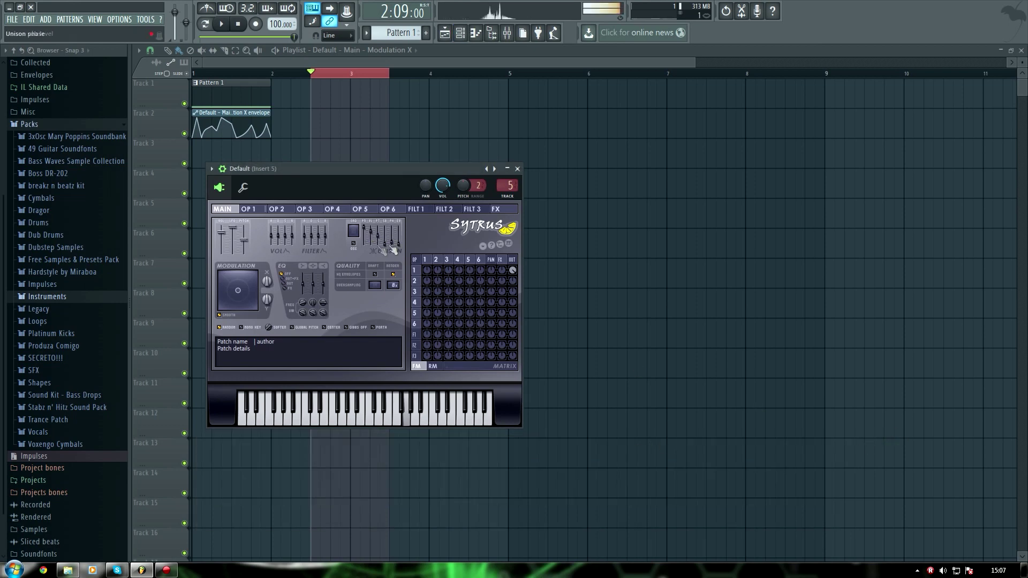
{"action": "left_click_drag", "start_coordinate": [393, 173], "coordinate": [737, 192]}
Step: Set operator 1's frequency ratio to 2.0000 and morph operator 2's sine waveform into a triangle
{"action": "left_click", "coordinate": [592, 228]}
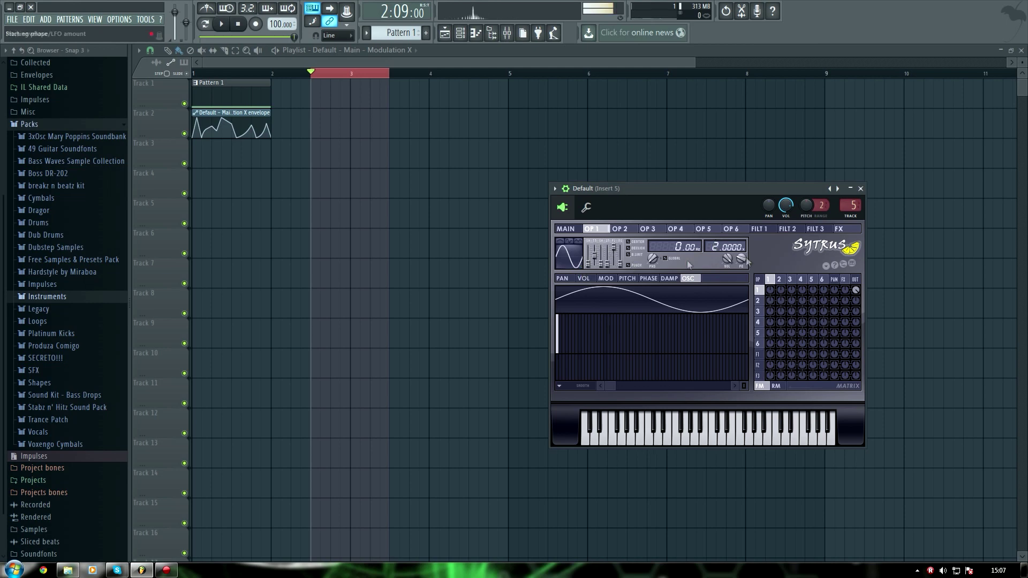
{"action": "scroll", "coordinate": [725, 248], "scroll_direction": "down", "scroll_amount": 1}
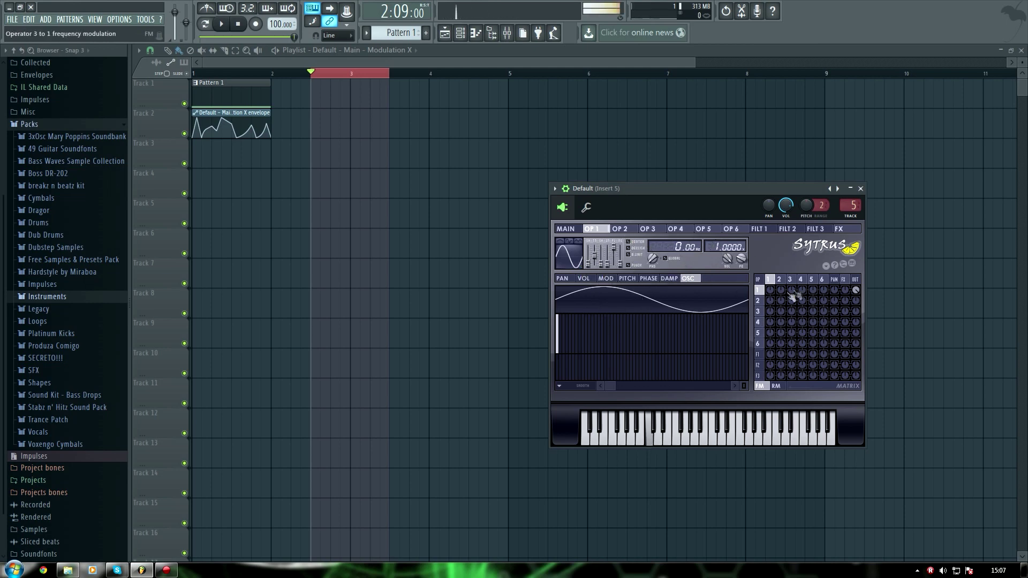
{"action": "left_click", "coordinate": [620, 229]}
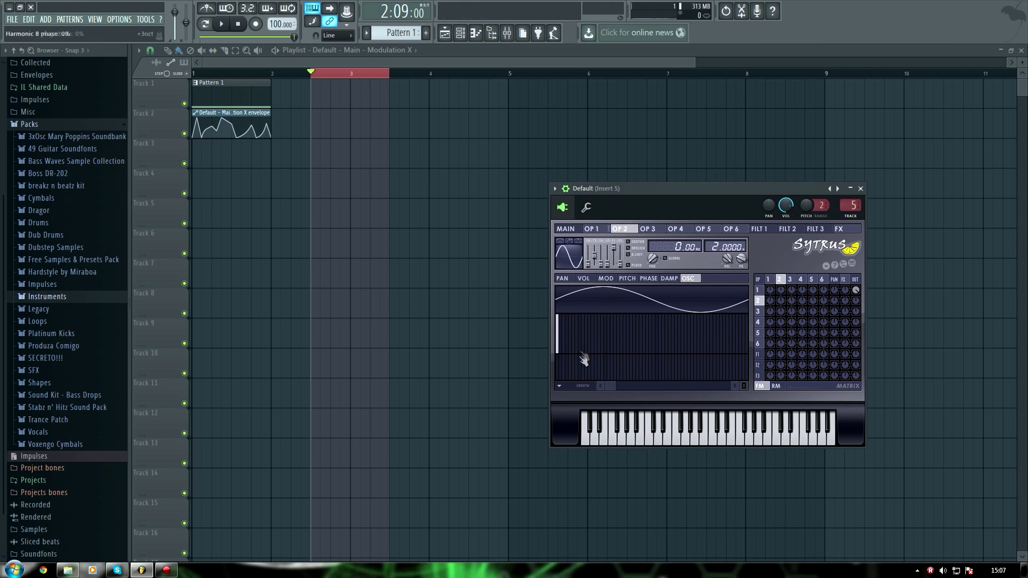
{"action": "scroll", "coordinate": [594, 262], "scroll_direction": "down", "scroll_amount": 1}
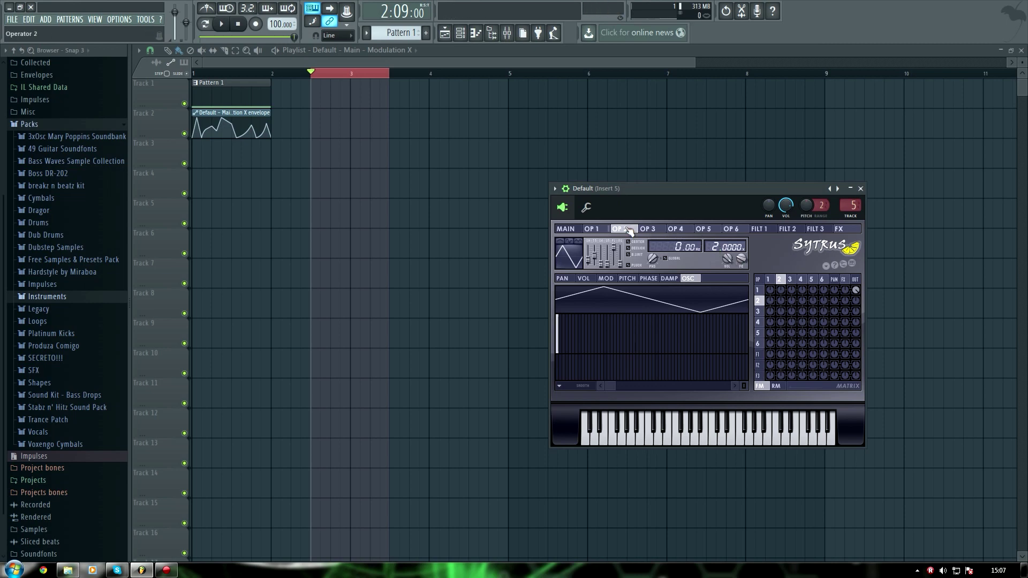
{"action": "left_click", "coordinate": [592, 229]}
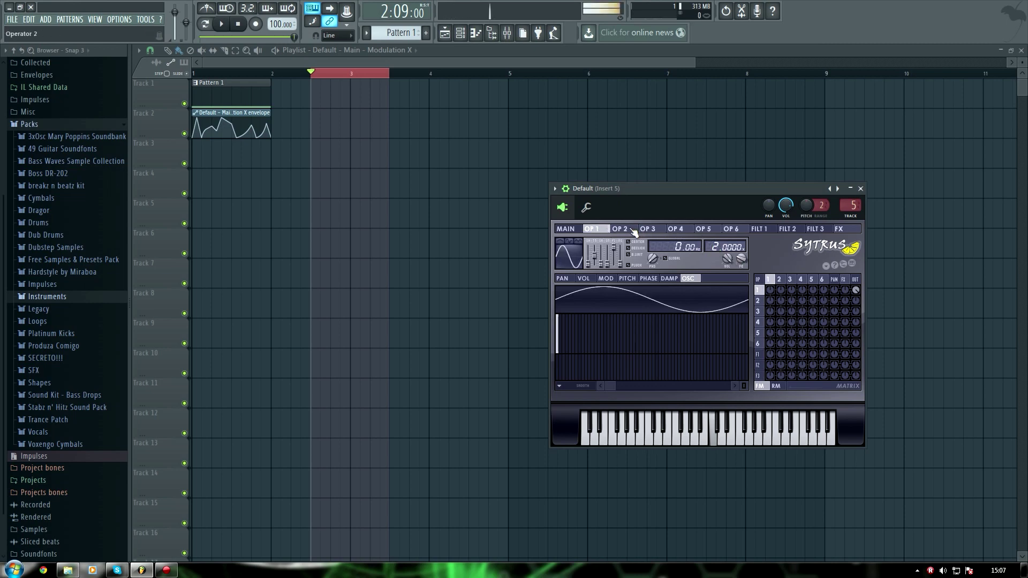
Step: Add three small upper harmonics to operator 2, with harmonic 40 at about 21%, and raise operator 2's frequency modulation of operator 1
{"action": "left_click", "coordinate": [620, 228]}
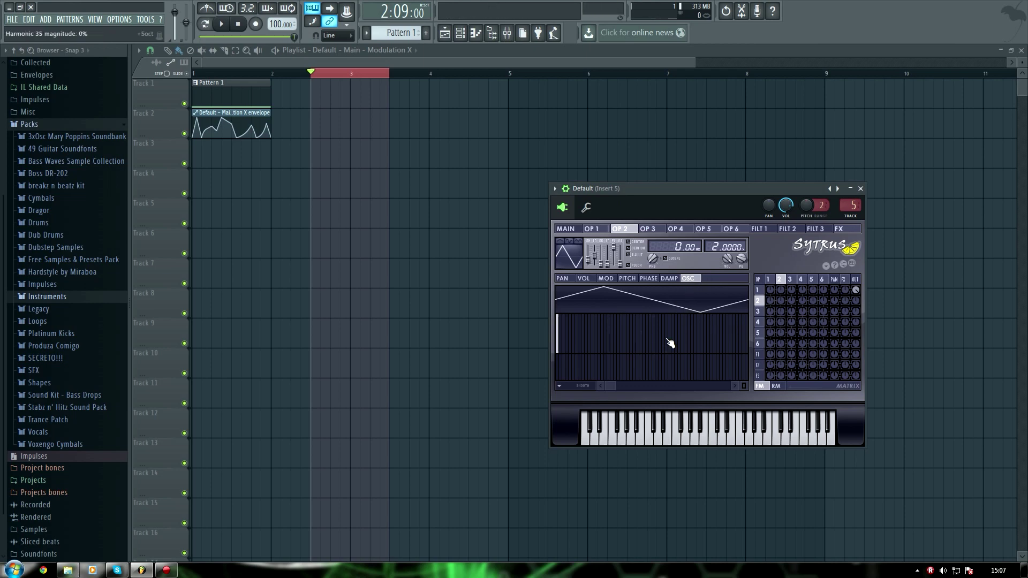
{"action": "left_click", "coordinate": [669, 345]}
{"action": "left_click", "coordinate": [682, 347]}
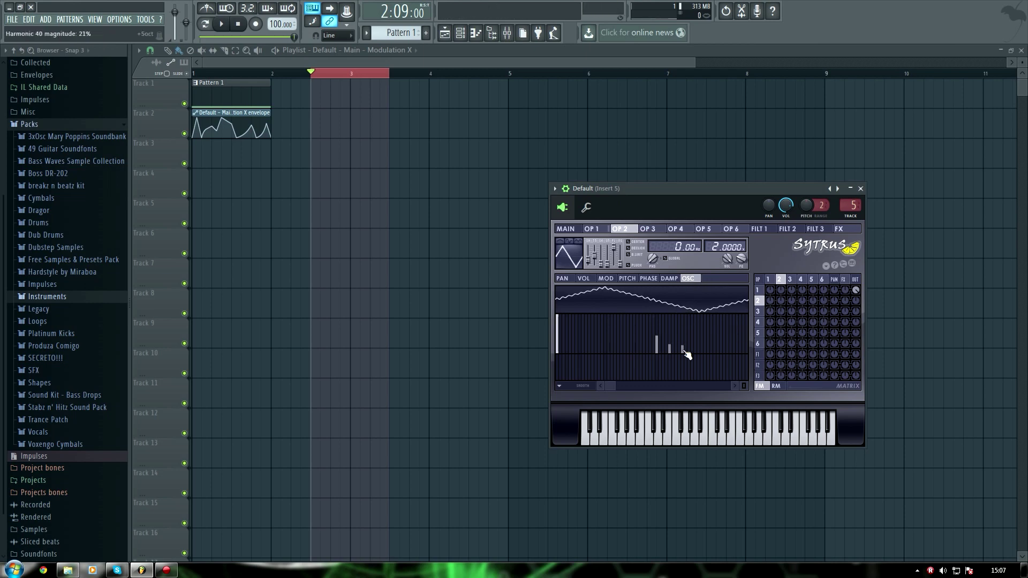
{"action": "left_click_drag", "start_coordinate": [781, 290], "coordinate": [782, 278]}
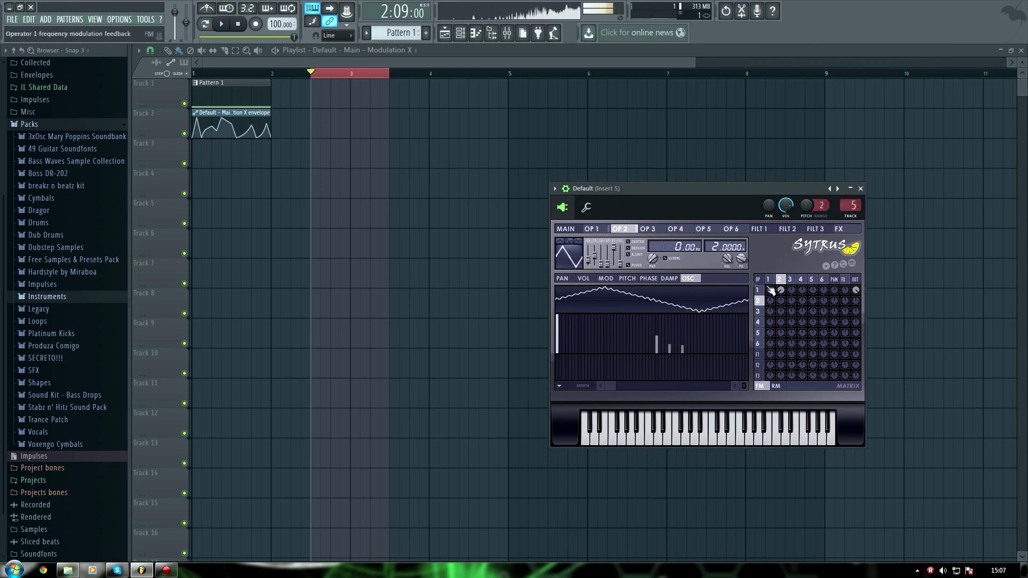
Step: Shape operator 1's modulation envelope for Modulation X as a linear rise from minimum to maximum, and audition it by sweeping Modulation X
{"action": "left_click", "coordinate": [592, 229]}
{"action": "left_click", "coordinate": [608, 279]}
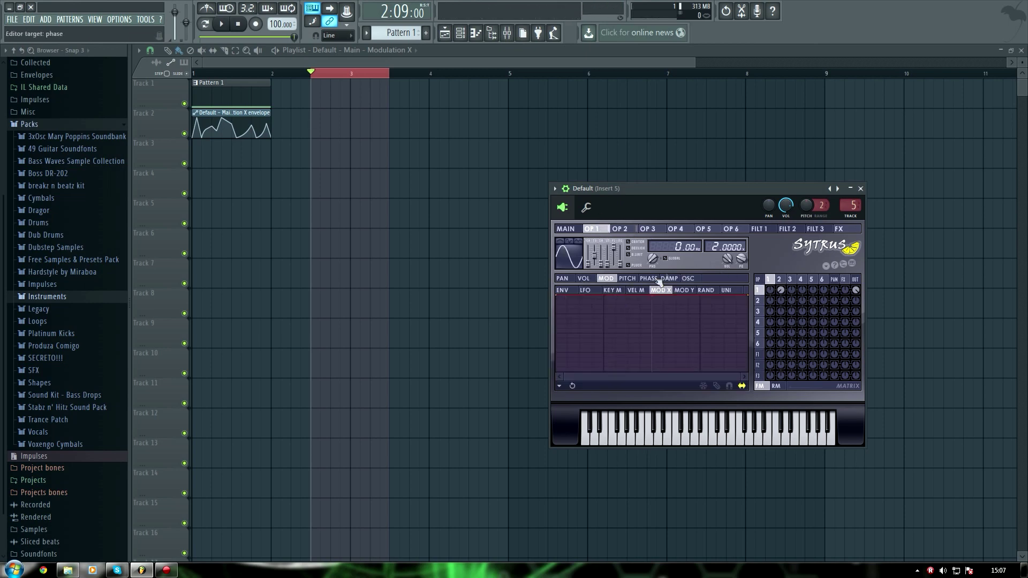
{"action": "left_click", "coordinate": [584, 332]}
{"action": "left_click", "coordinate": [565, 228]}
{"action": "left_click_drag", "start_coordinate": [610, 301], "coordinate": [610, 286]}
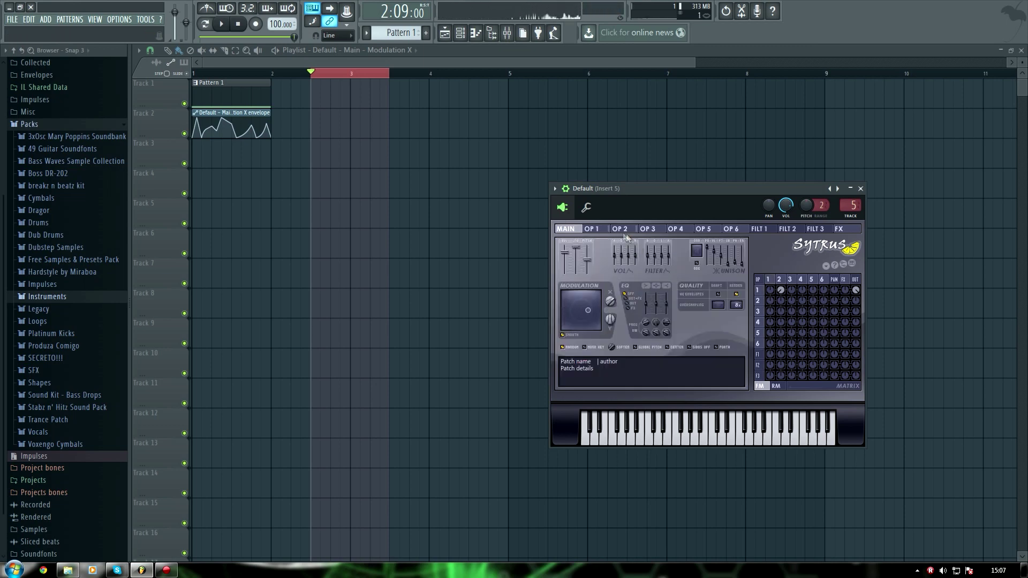
Step: Set the frequency ratios of operators 1 and 2 to 1.0000 and audition the sound with Modulation X
{"action": "left_click", "coordinate": [592, 229]}
{"action": "left_click", "coordinate": [715, 248]}
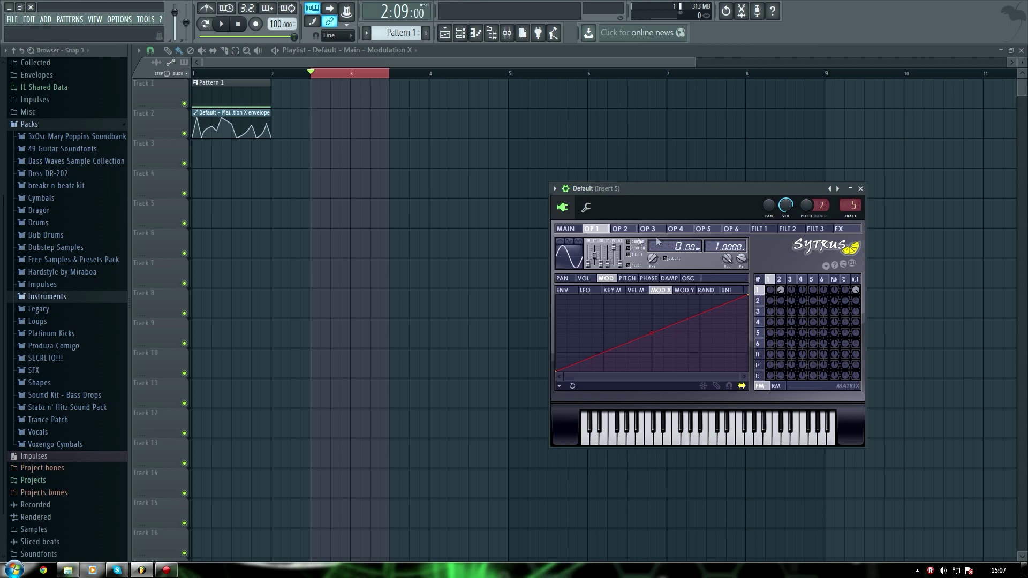
{"action": "left_click", "coordinate": [621, 229]}
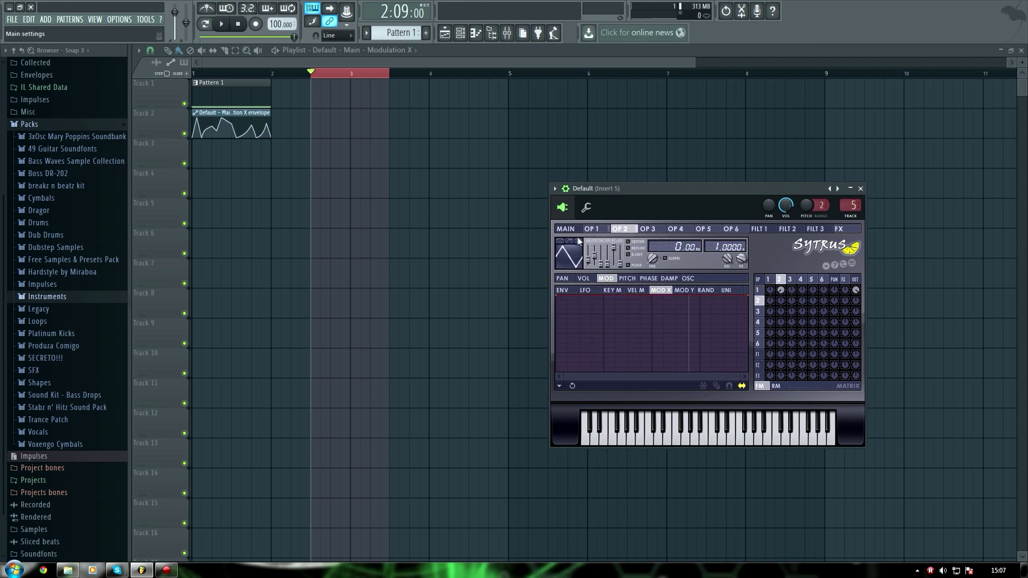
{"action": "left_click", "coordinate": [566, 229]}
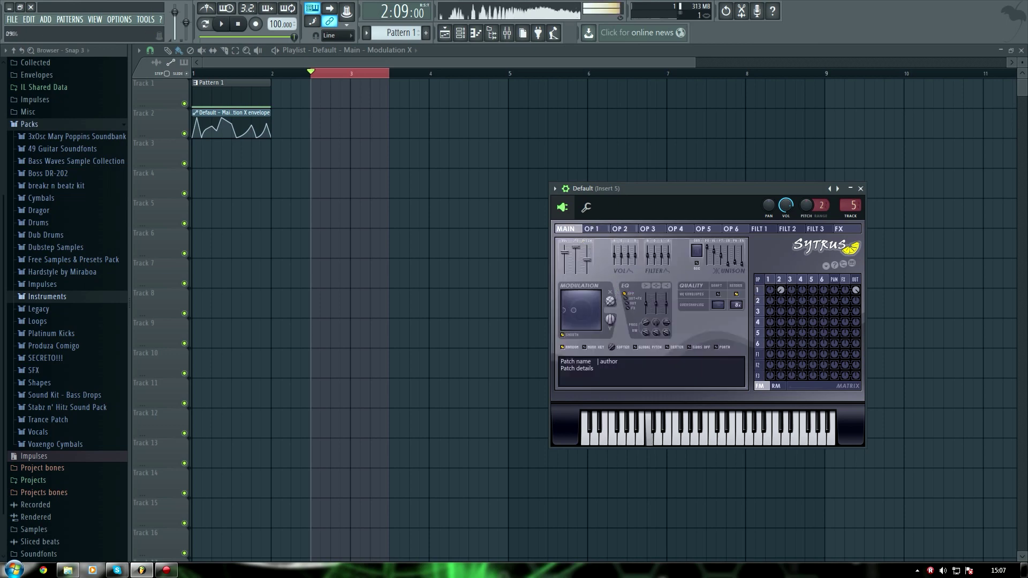
Step: Set the frequency ratios of operators 1 and 2 to 0.5000 and audition the sound by sweeping Modulation X
{"action": "left_click", "coordinate": [592, 229]}
{"action": "left_click_drag", "start_coordinate": [723, 263], "coordinate": [723, 284]}
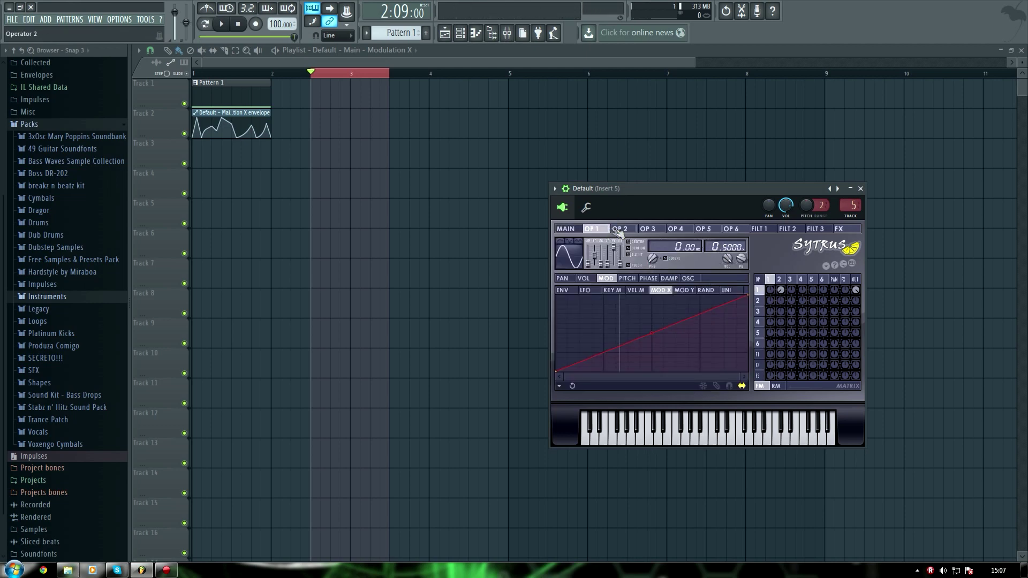
{"action": "left_click", "coordinate": [619, 229]}
{"action": "left_click", "coordinate": [565, 229]}
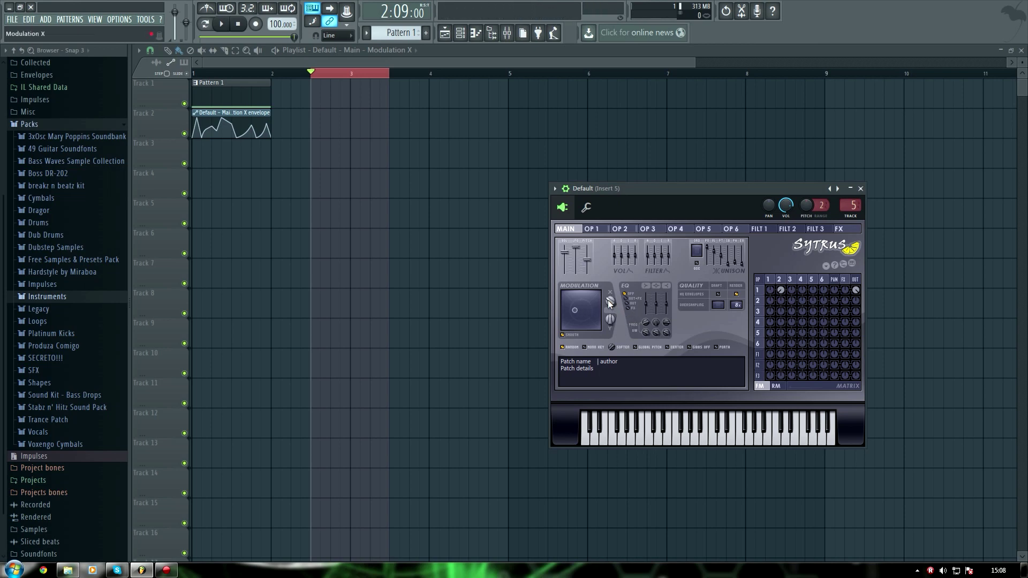
{"action": "mouse_move", "coordinate": [609, 303]}
{"action": "left_mouse_down"}
{"action": "mouse_move", "coordinate": [609, 290]}
{"action": "mouse_move", "coordinate": [608, 300]}
{"action": "left_mouse_up"}
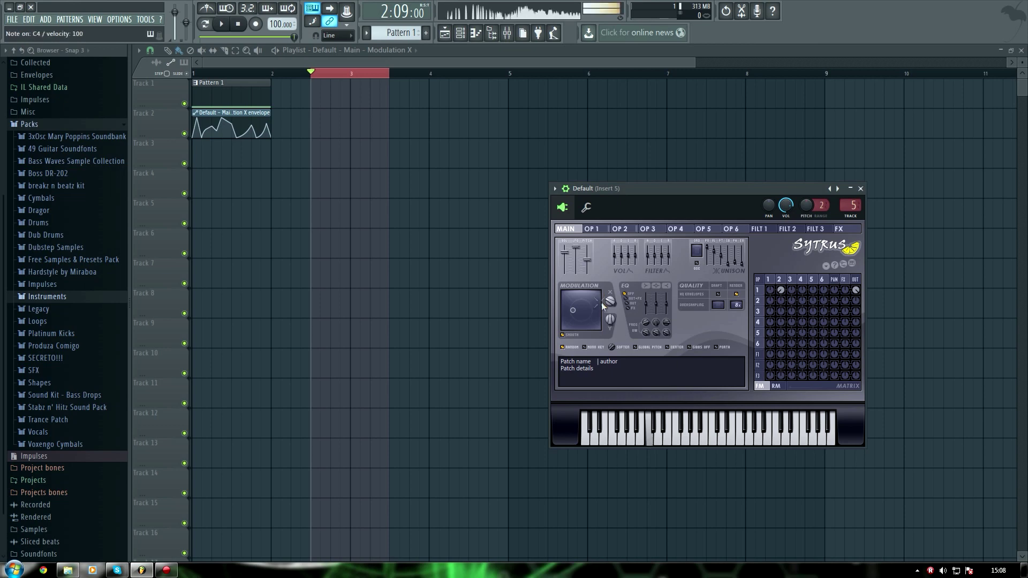
{"action": "left_click_drag", "start_coordinate": [611, 301], "coordinate": [611, 286]}
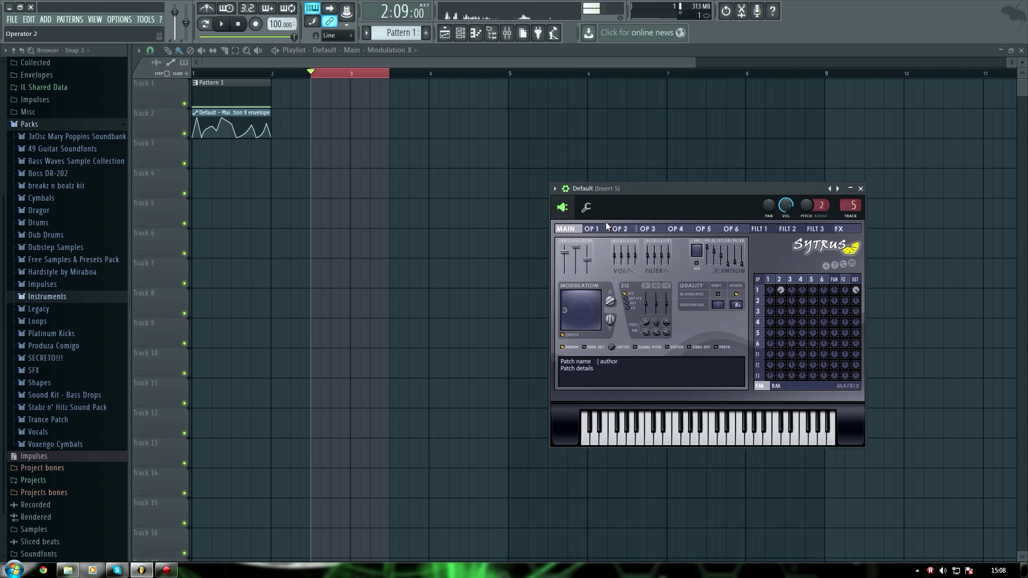
Step: Set operator 3's frequency ratio to 0.5000 and reshape its sine waveform into a steep central swing with flatter ends
{"action": "left_click", "coordinate": [593, 229]}
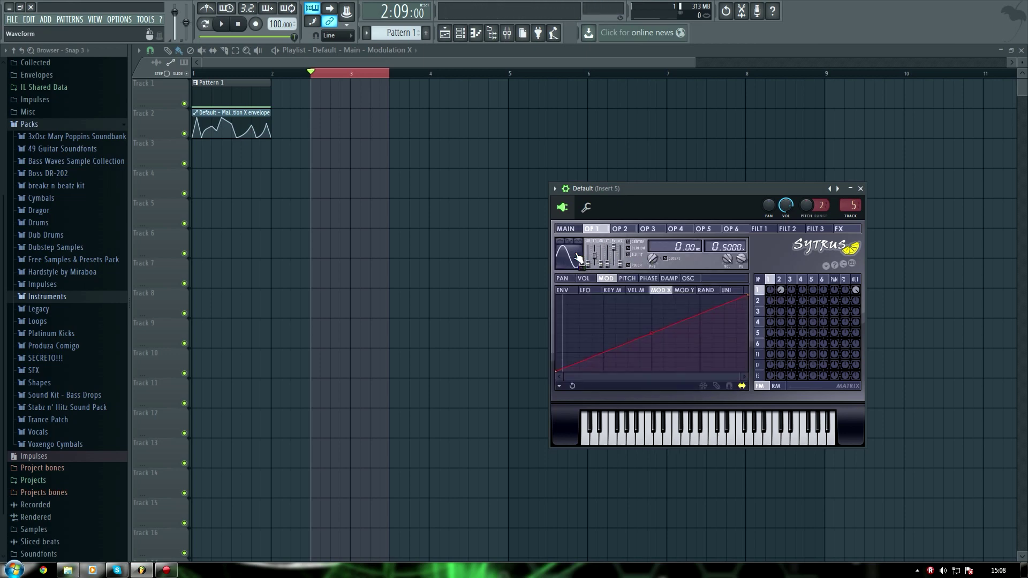
{"action": "left_click", "coordinate": [627, 230]}
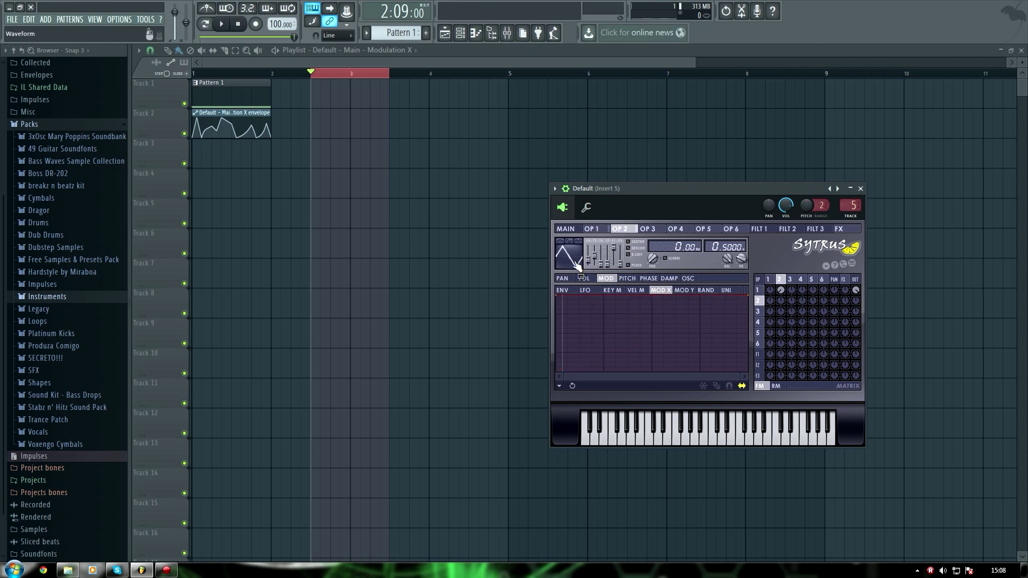
{"action": "left_click", "coordinate": [696, 281]}
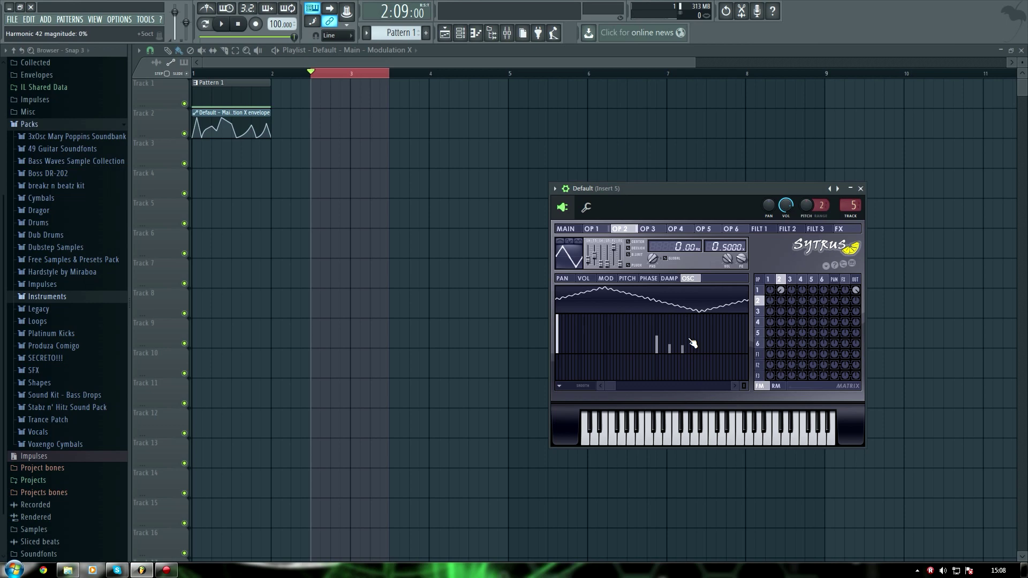
{"action": "key", "text": "z"}
{"action": "left_click", "coordinate": [650, 231]}
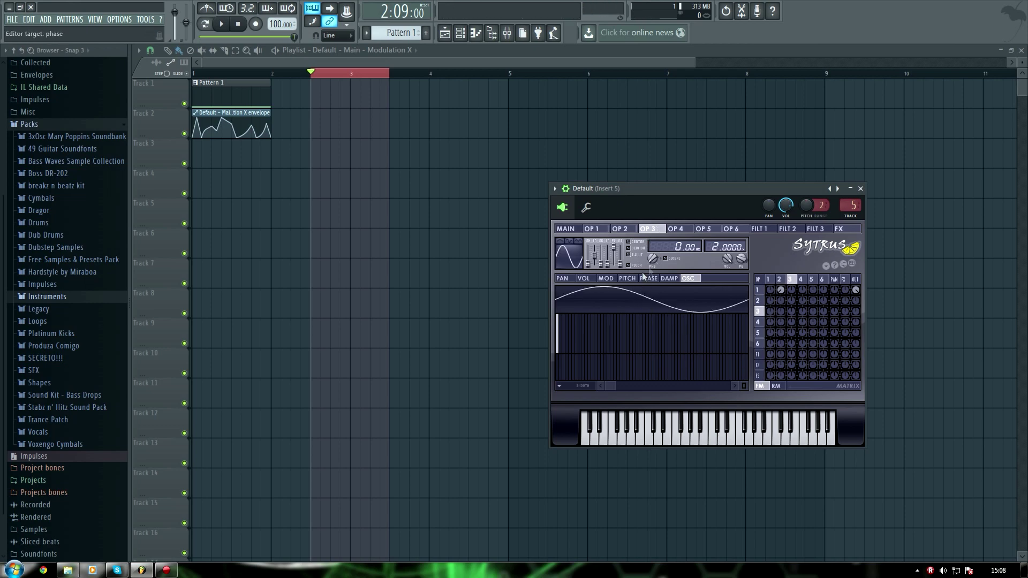
{"action": "left_click_drag", "start_coordinate": [715, 247], "coordinate": [715, 252]}
{"action": "left_click_drag", "start_coordinate": [604, 270], "coordinate": [604, 256]}
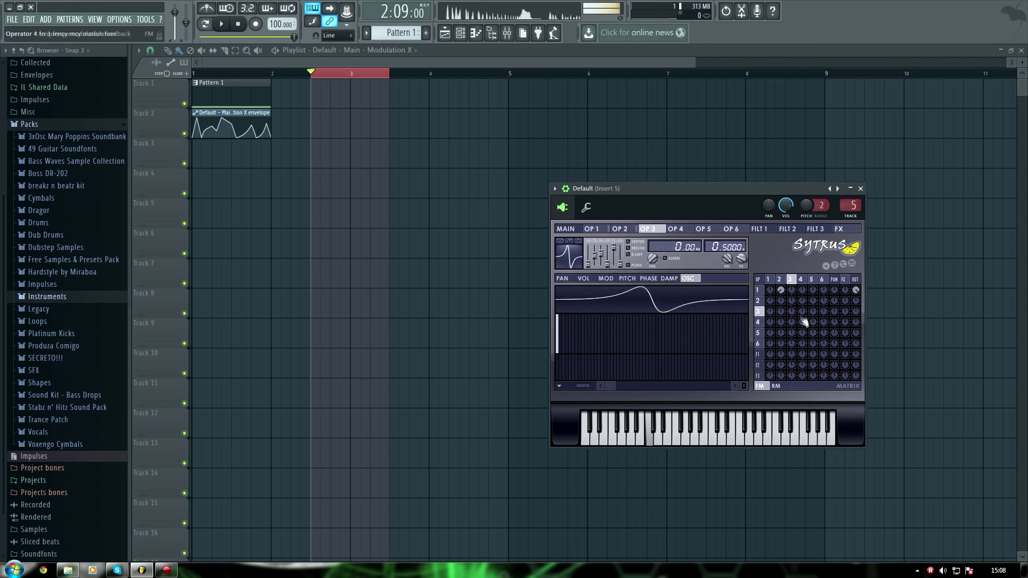
Step: Raise operator 3's frequency modulation of operator 2 in the matrix and audition it by sweeping Modulation X
{"action": "left_click_drag", "start_coordinate": [792, 300], "coordinate": [791, 306]}
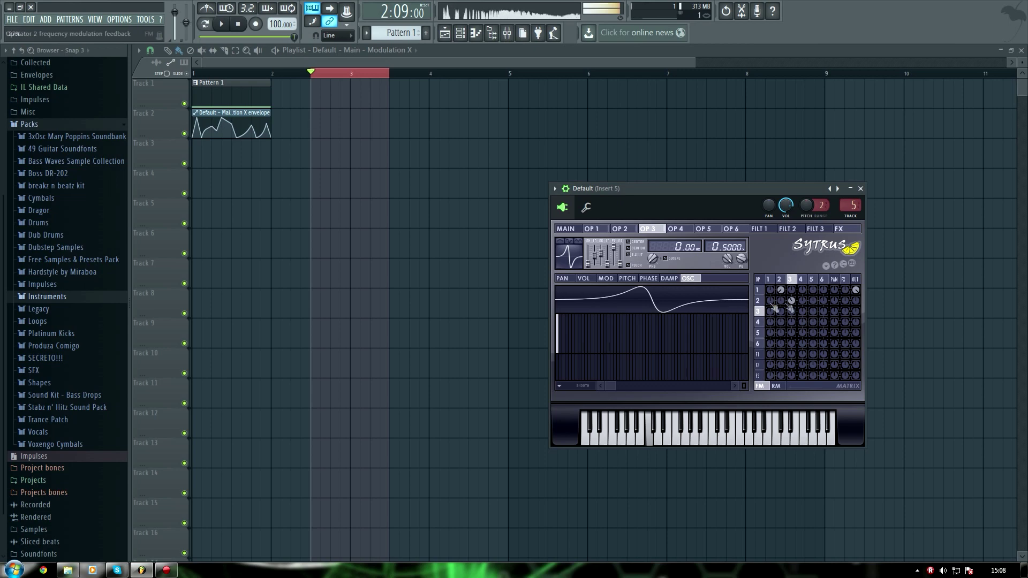
{"action": "left_click", "coordinate": [566, 229]}
{"action": "mouse_move", "coordinate": [610, 301]}
{"action": "left_mouse_down"}
{"action": "mouse_move", "coordinate": [610, 289]}
{"action": "mouse_move", "coordinate": [611, 310]}
{"action": "mouse_move", "coordinate": [610, 298]}
{"action": "left_mouse_up"}
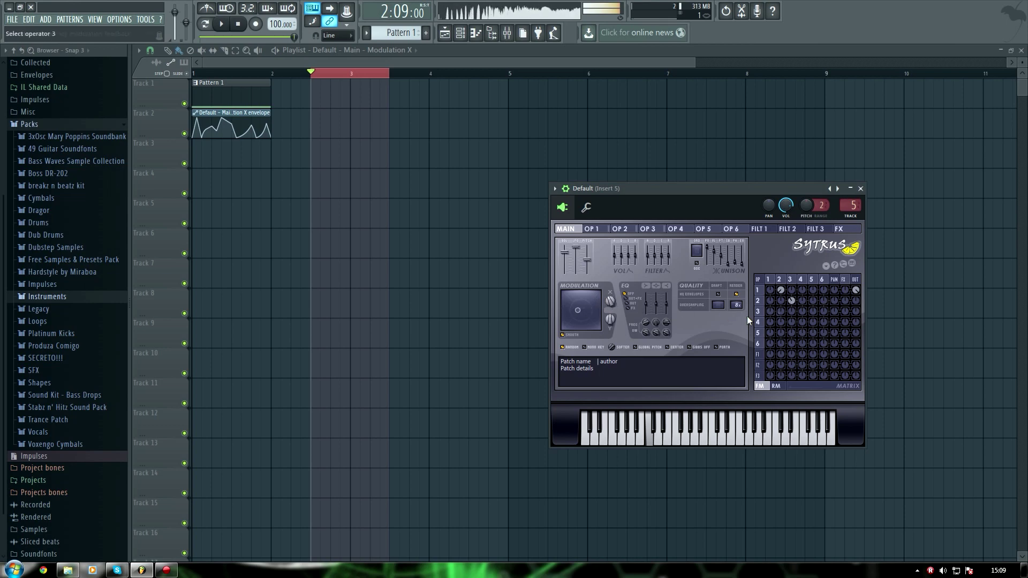
{"action": "mouse_move", "coordinate": [610, 301]}
{"action": "left_mouse_down"}
{"action": "mouse_move", "coordinate": [610, 283]}
{"action": "mouse_move", "coordinate": [611, 303]}
{"action": "mouse_move", "coordinate": [610, 292]}
{"action": "left_mouse_up"}
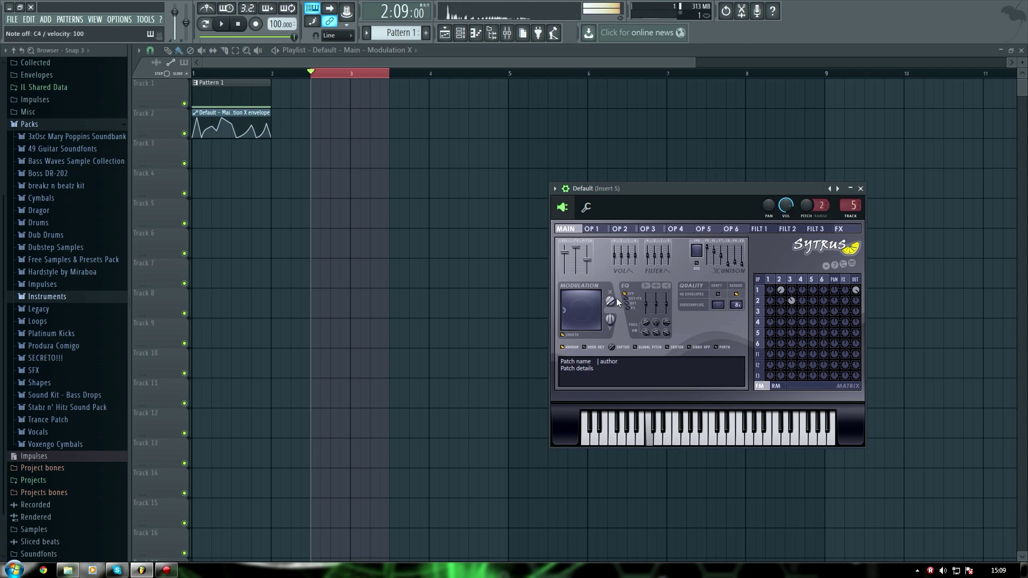
Step: Readjust operator 3's waveform shaping to a slightly narrower, sharper central swing and audition it with Modulation X
{"action": "left_click", "coordinate": [650, 229]}
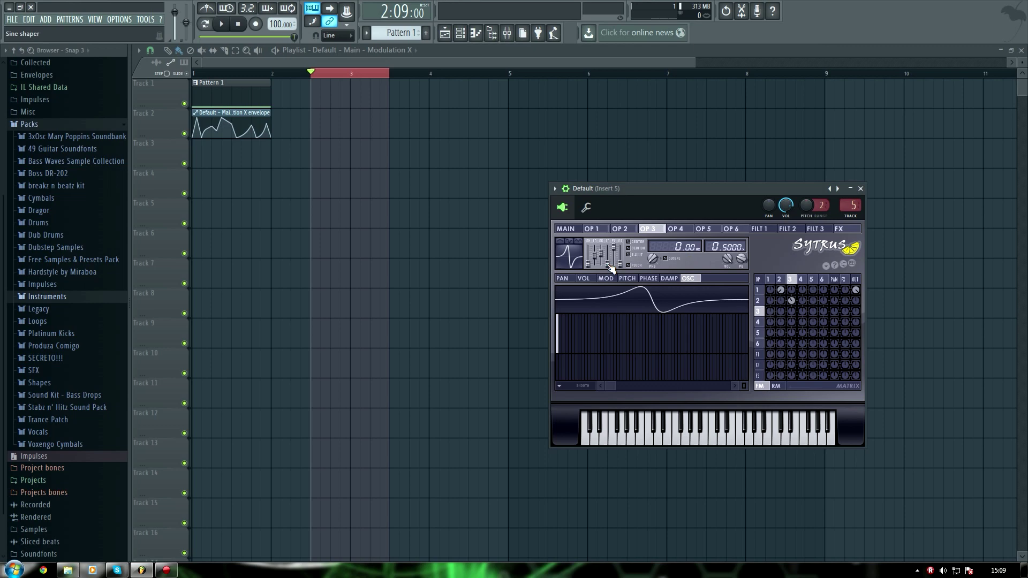
{"action": "left_click", "coordinate": [566, 229]}
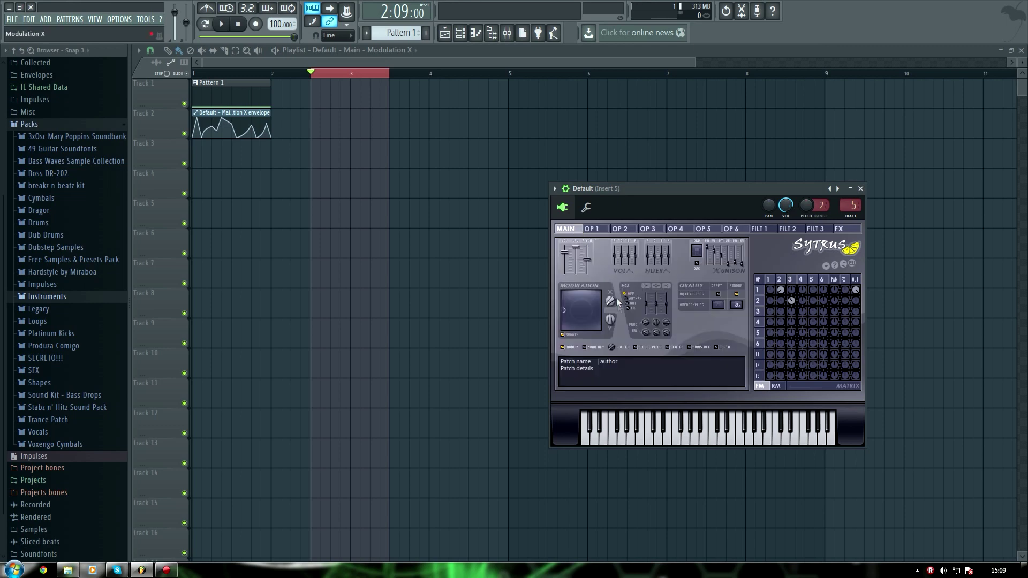
{"action": "left_click", "coordinate": [647, 229]}
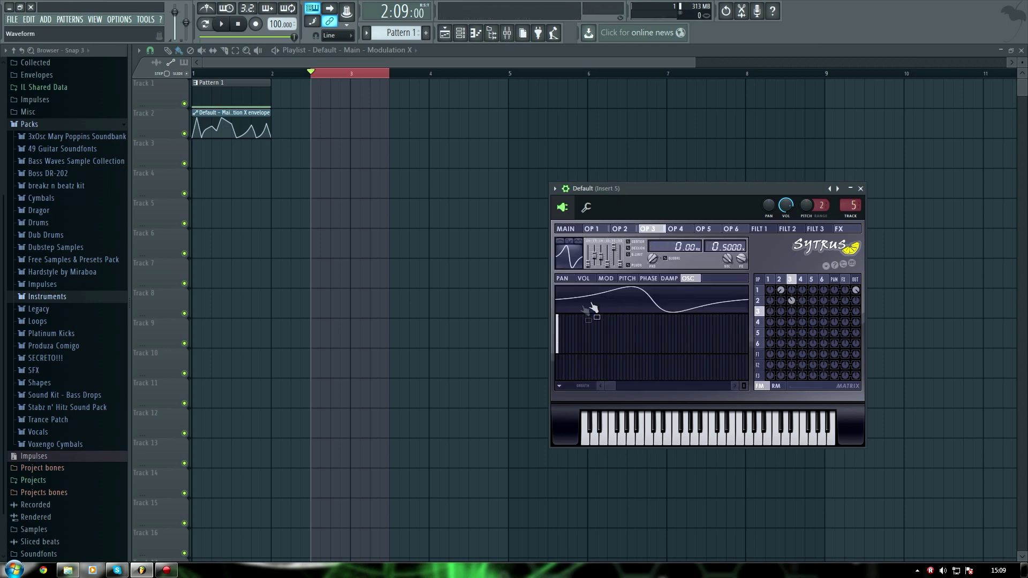
{"action": "left_click_drag", "start_coordinate": [602, 263], "coordinate": [605, 256]}
{"action": "left_click", "coordinate": [566, 228]}
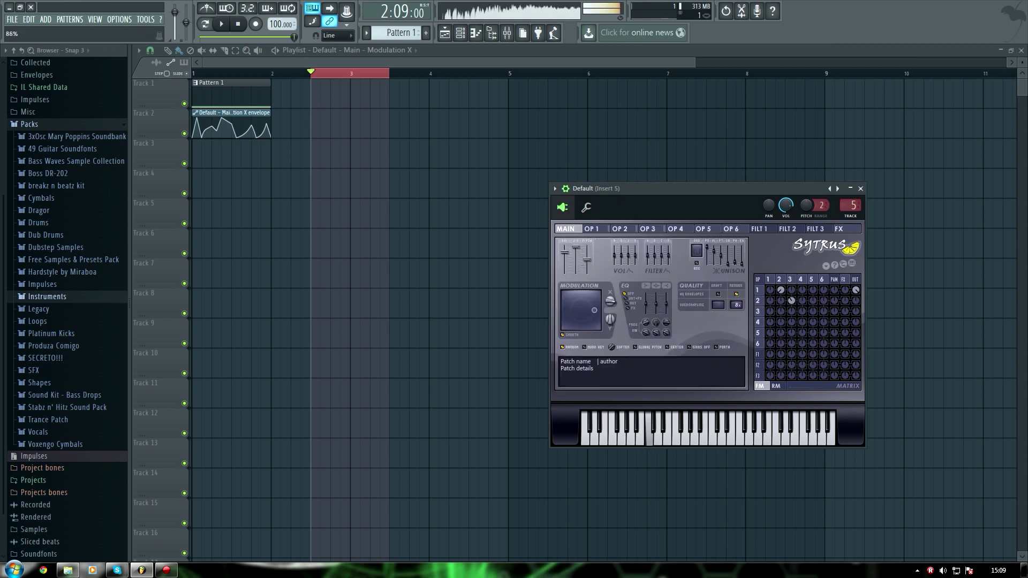
{"action": "left_click", "coordinate": [648, 229]}
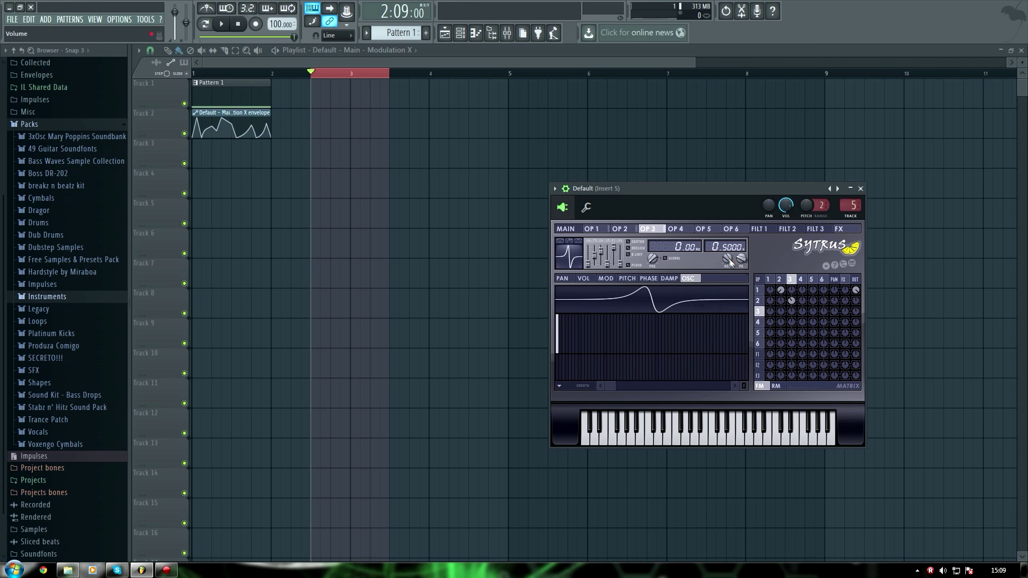
{"action": "left_click", "coordinate": [565, 228]}
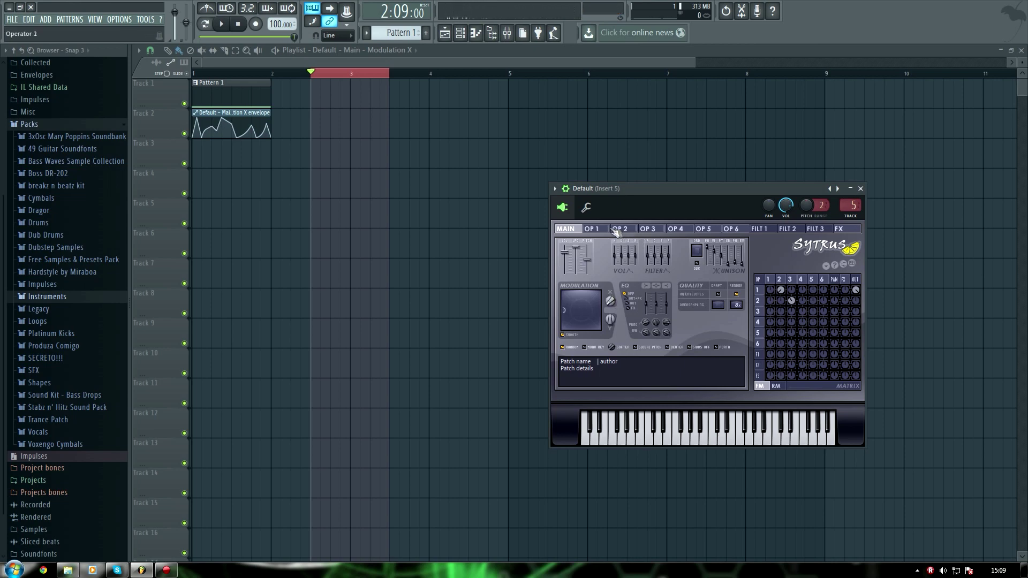
Step: Review the waveforms and frequency ratios of operators 1, 2 and 3, and listen to the sound across the Modulation X range
{"action": "left_click", "coordinate": [601, 230]}
{"action": "left_click", "coordinate": [623, 230]}
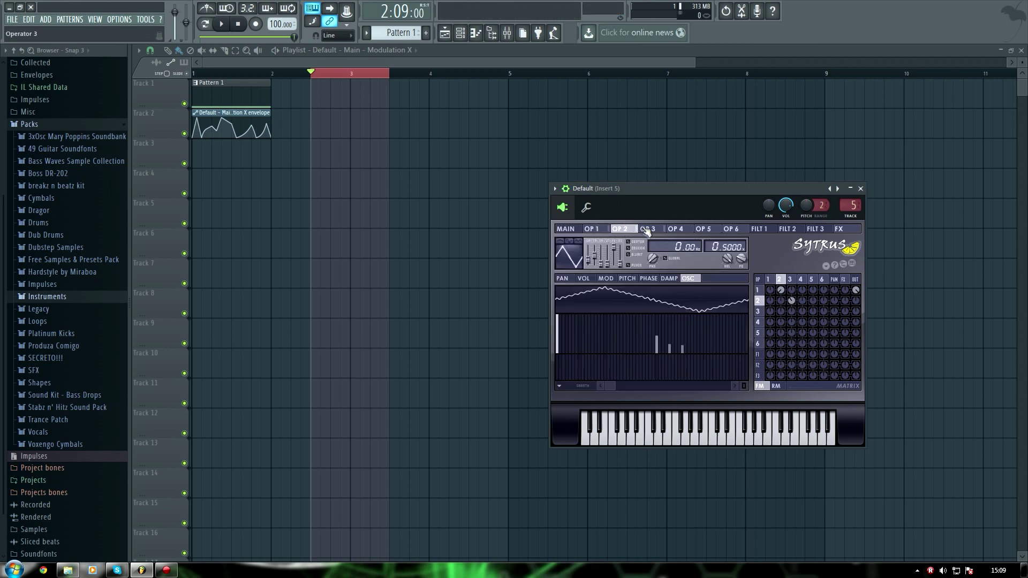
{"action": "left_click", "coordinate": [649, 230]}
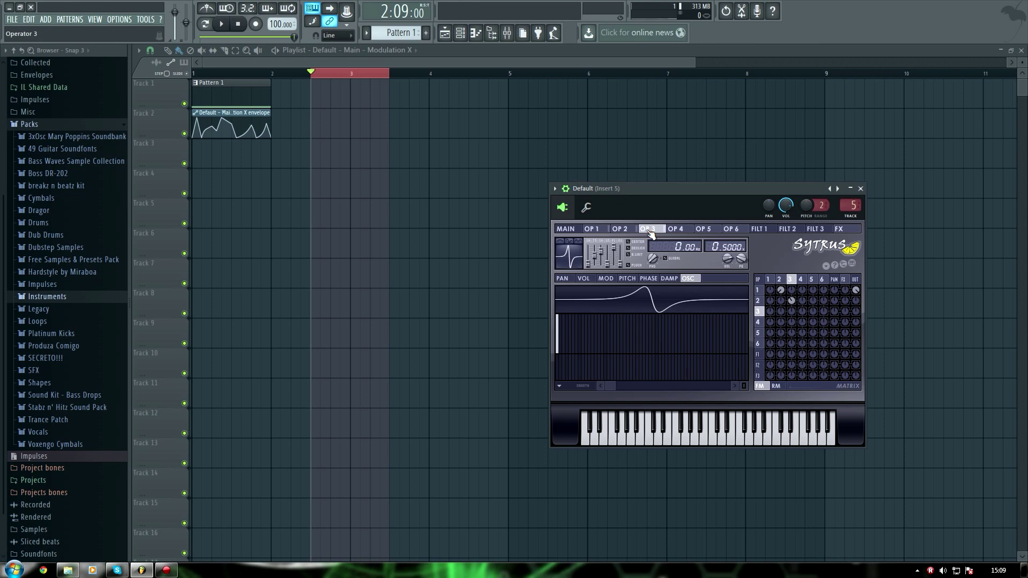
{"action": "left_click", "coordinate": [636, 230]}
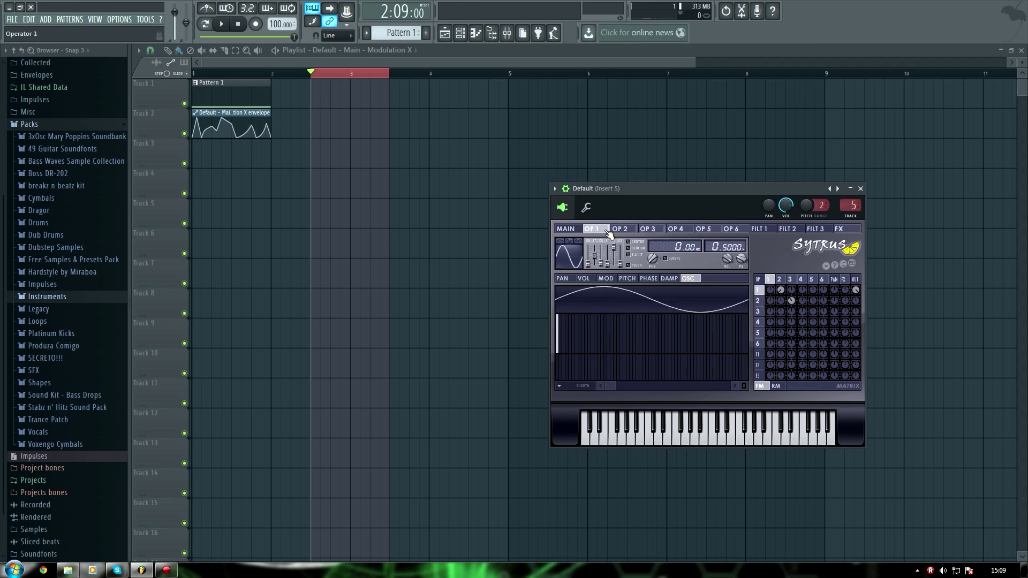
{"action": "left_click", "coordinate": [593, 228]}
{"action": "left_click", "coordinate": [649, 229]}
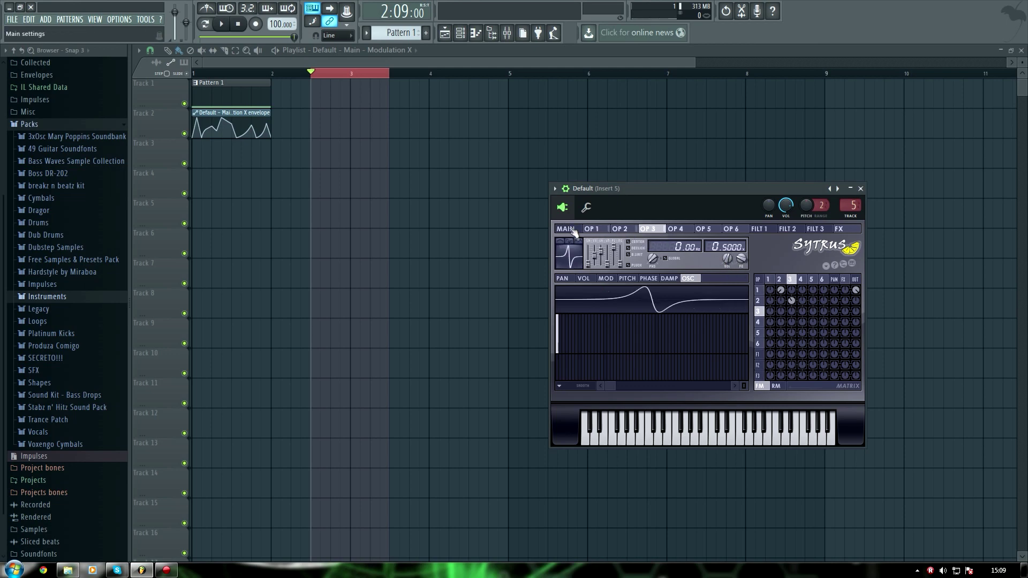
{"action": "left_click", "coordinate": [567, 229]}
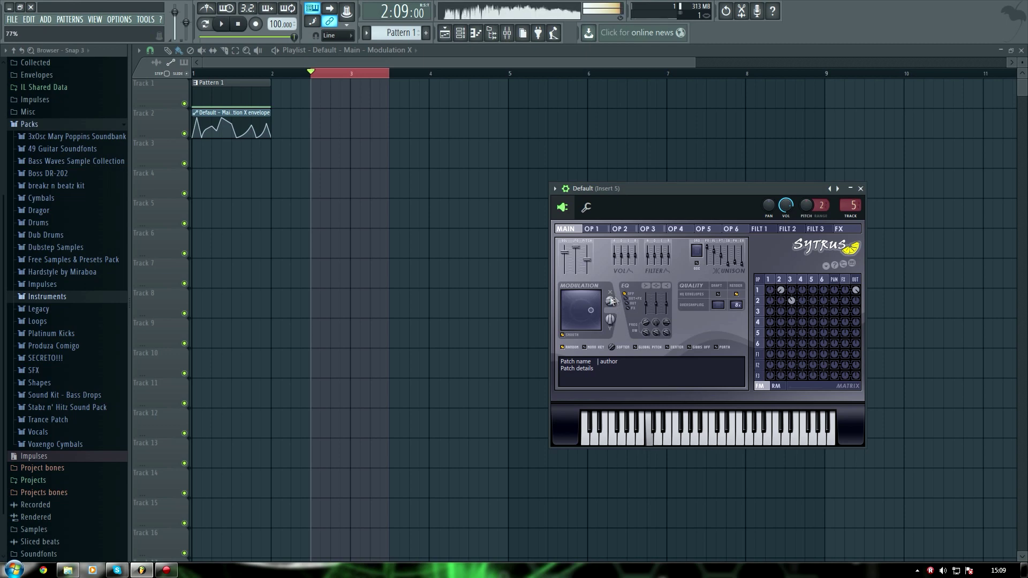
{"action": "left_click", "coordinate": [647, 229]}
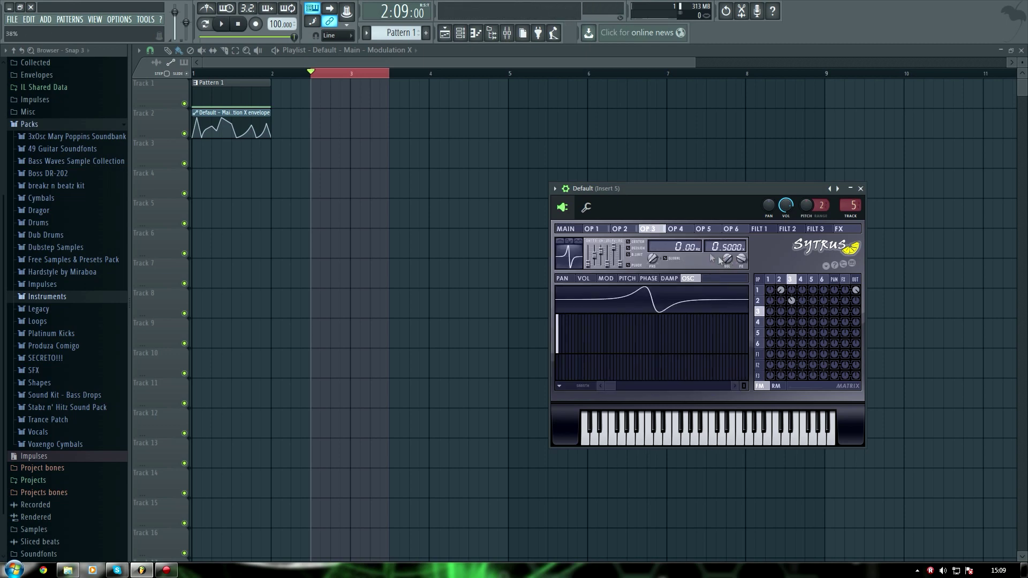
{"action": "left_click", "coordinate": [566, 229]}
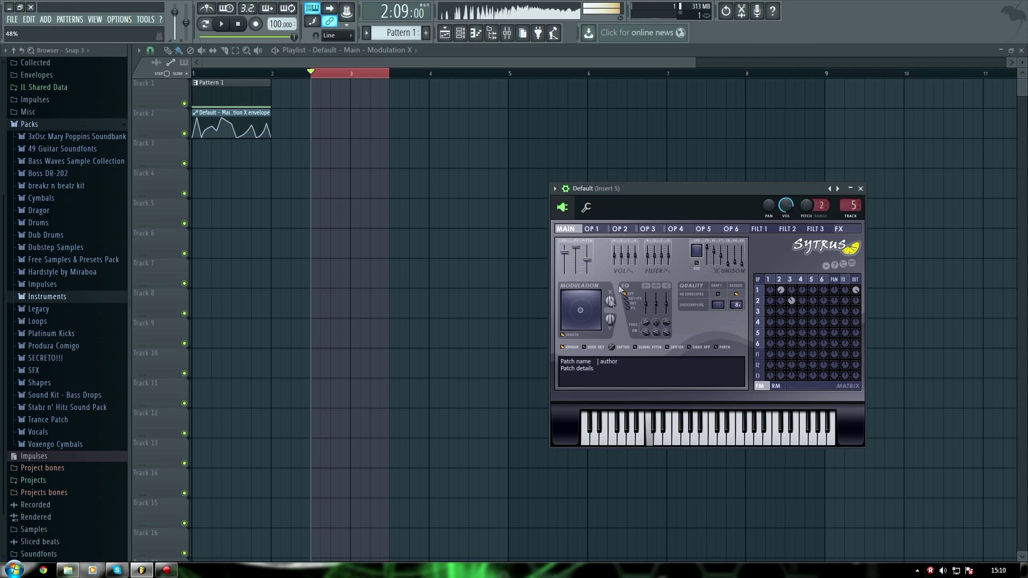
Step: Lower operator 4's frequency ratio to 0.5040 and compare it with the ratios of operators 1, 2 and 3
{"action": "left_click", "coordinate": [676, 229]}
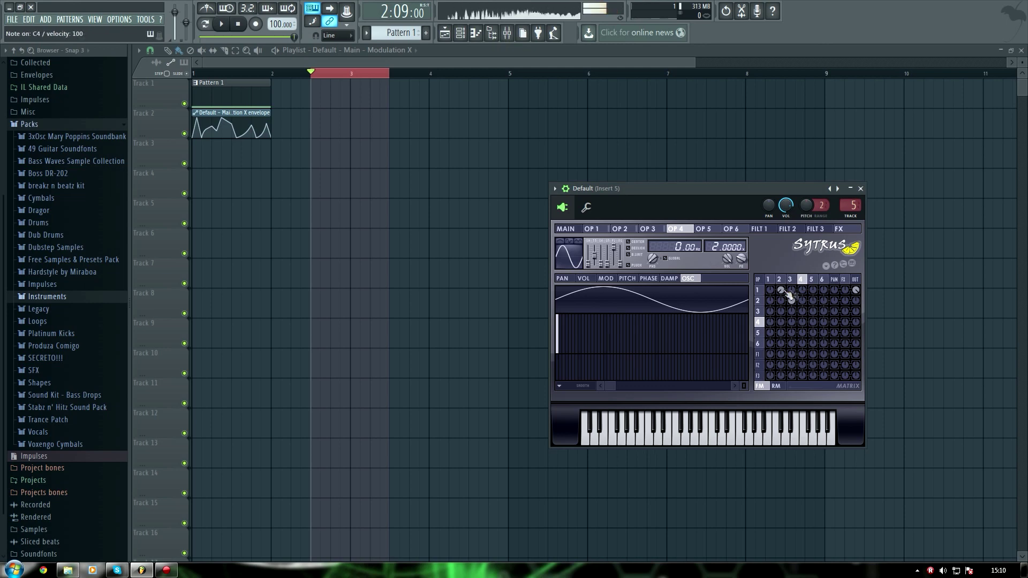
{"action": "scroll", "coordinate": [726, 248], "scroll_direction": "down", "scroll_amount": 3}
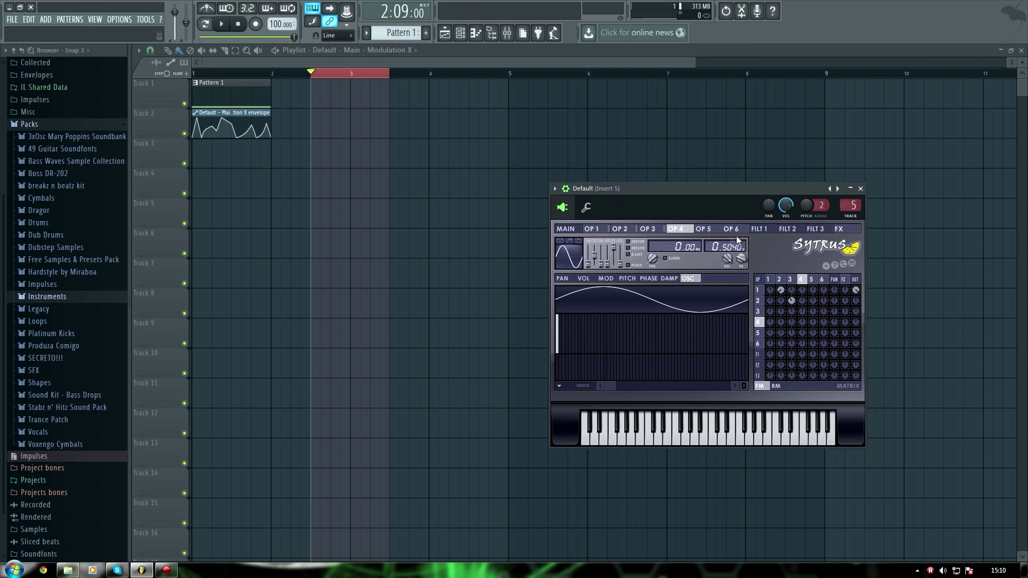
{"action": "left_click", "coordinate": [603, 231]}
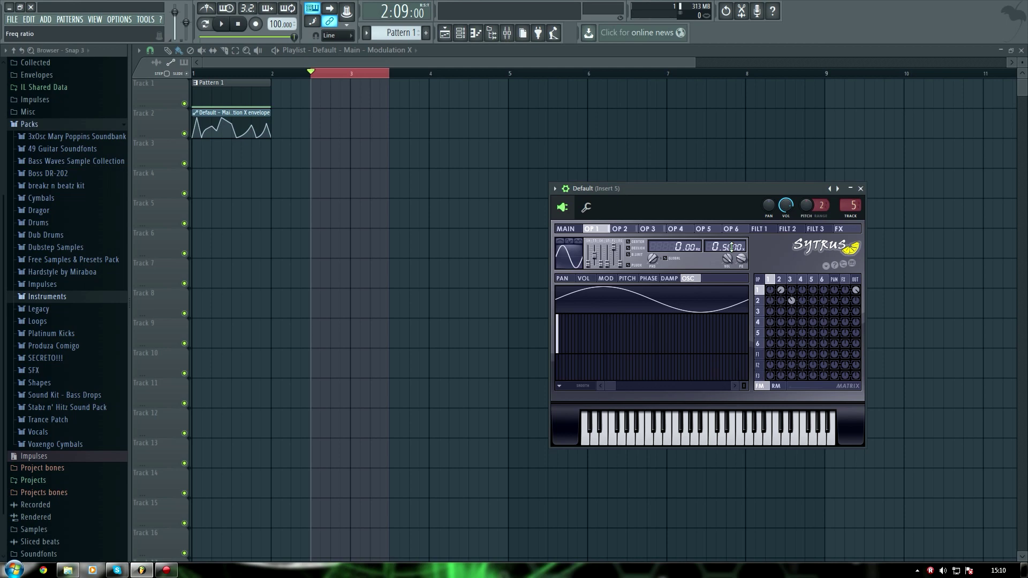
{"action": "left_click", "coordinate": [621, 229]}
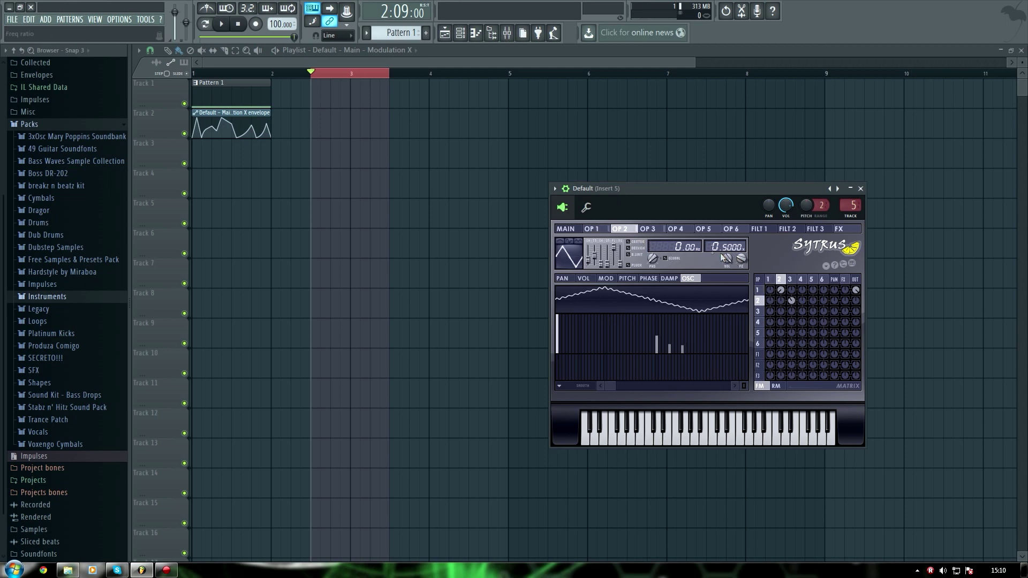
{"action": "left_click", "coordinate": [649, 230]}
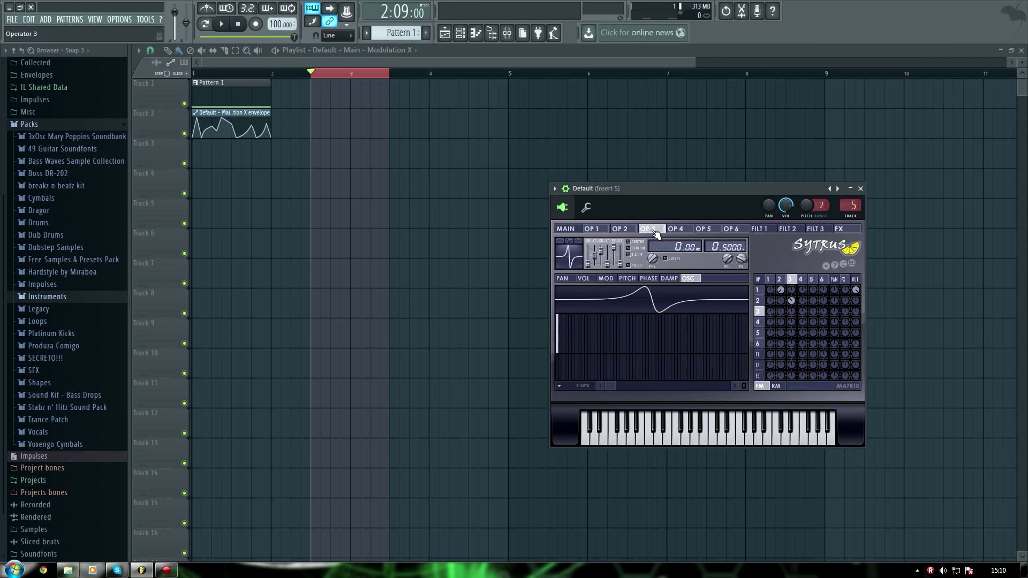
Step: Raise operator 4's frequency modulation of operator 1 in the matrix to about 52% and audition the sound
{"action": "left_click", "coordinate": [687, 230]}
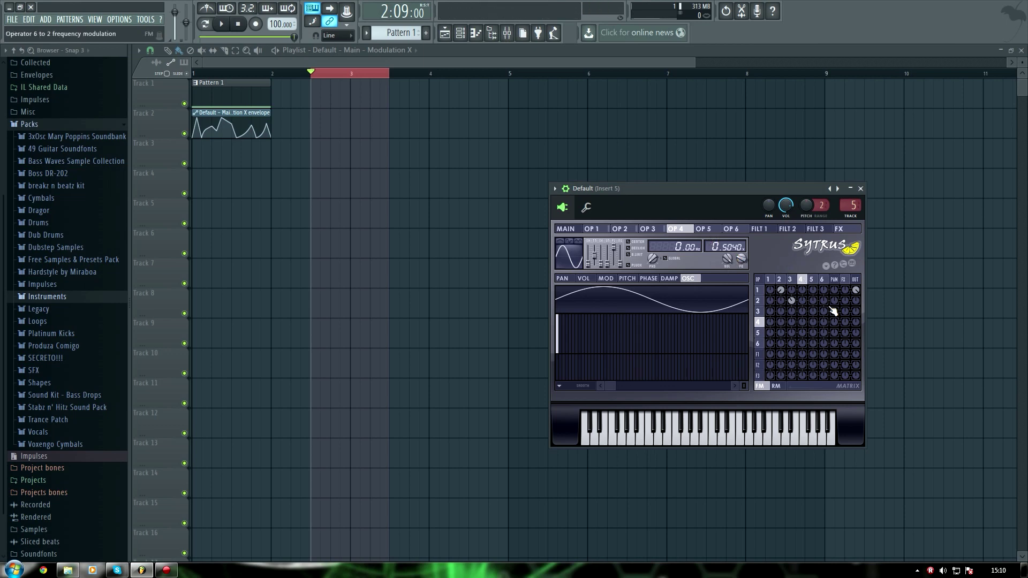
{"action": "left_click_drag", "start_coordinate": [803, 290], "coordinate": [802, 279]}
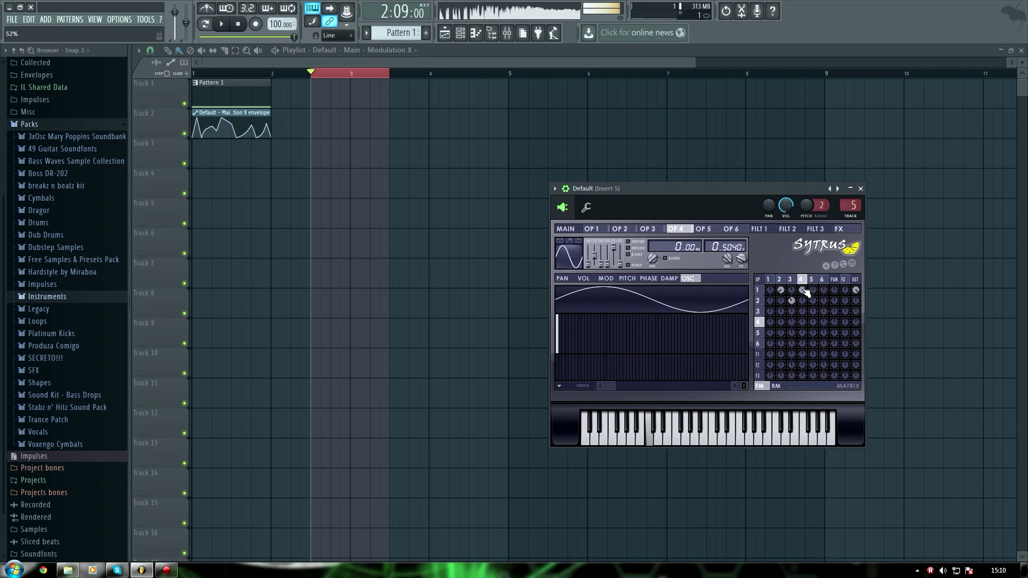
{"action": "scroll", "coordinate": [737, 248], "scroll_direction": "up", "scroll_amount": 2}
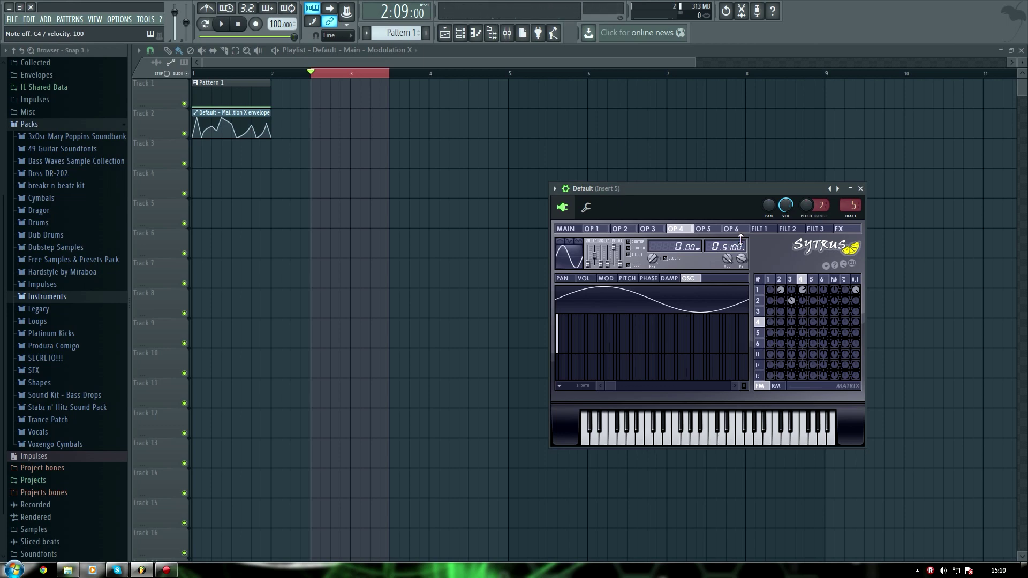
Step: Lower operator 4's frequency ratio to 0.2550 and audition it across the Modulation X range
{"action": "left_click_drag", "start_coordinate": [741, 239], "coordinate": [741, 262]}
{"action": "key", "text": "z"}
{"action": "scroll", "coordinate": [728, 247], "scroll_direction": "down", "scroll_amount": 1}
{"action": "key", "text": "z"}
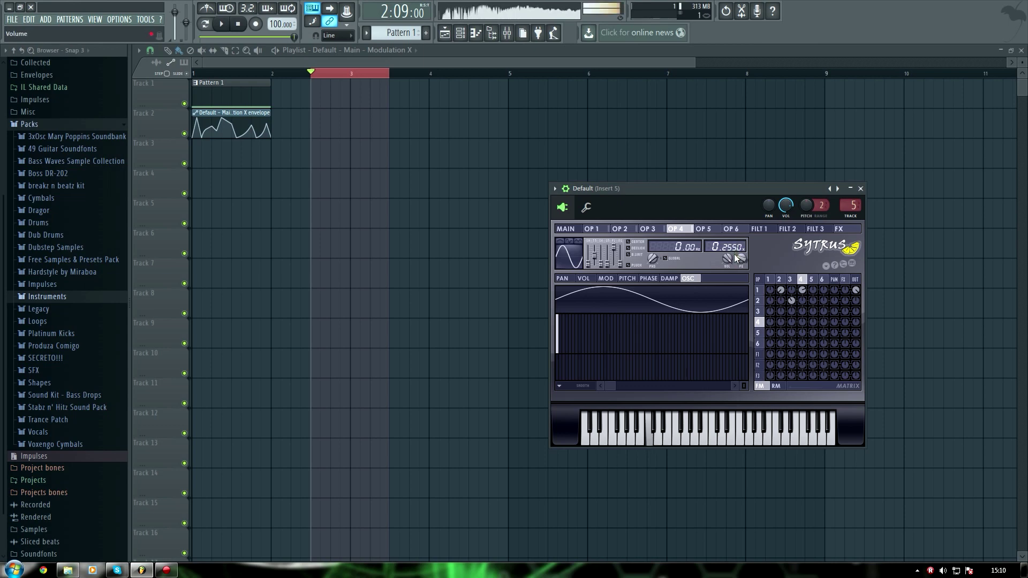
{"action": "left_click", "coordinate": [568, 230]}
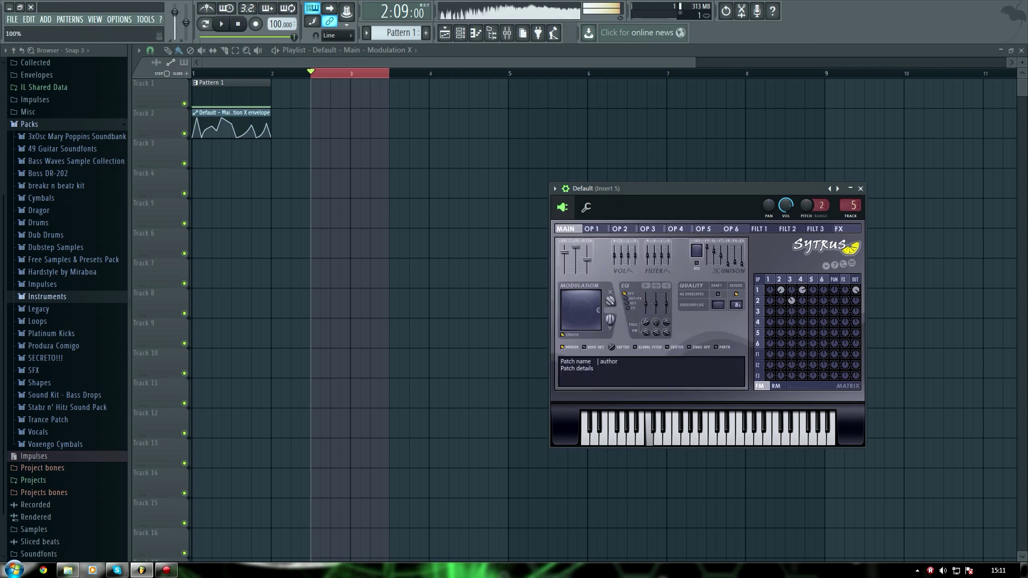
{"action": "left_click", "coordinate": [677, 231]}
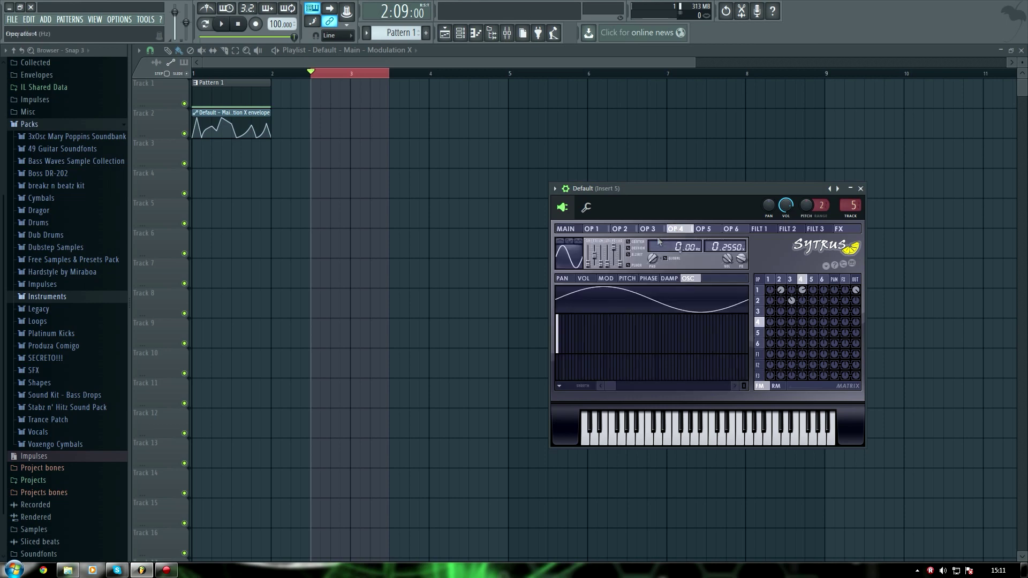
{"action": "scroll", "coordinate": [734, 250], "scroll_direction": "down", "scroll_amount": 2}
{"action": "left_click", "coordinate": [565, 228]}
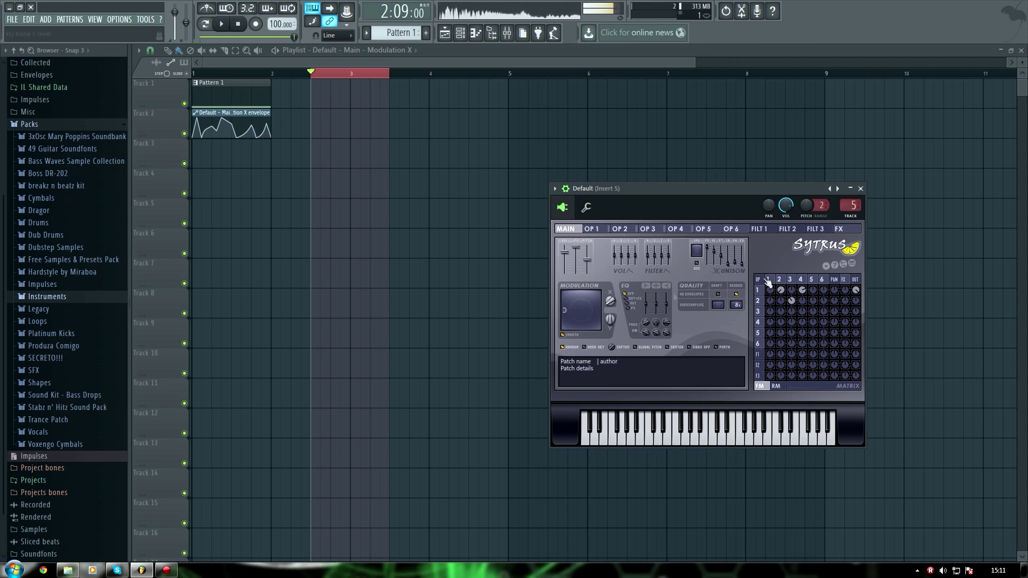
Step: Close the synth, switch to an empty Pattern 2 and place it on track 1 at the start of the selected region
{"action": "left_click", "coordinate": [860, 189]}
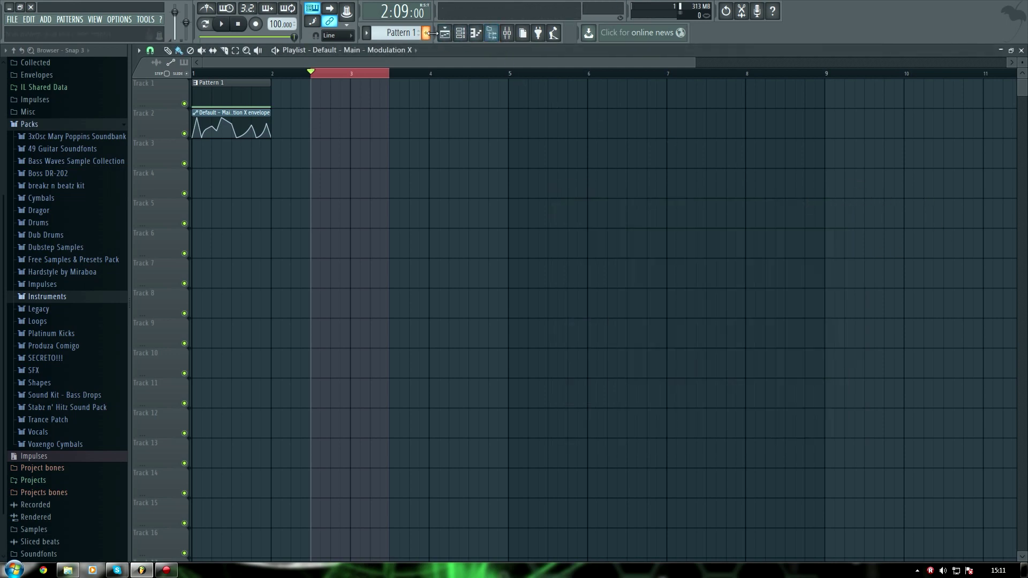
{"action": "left_click", "coordinate": [460, 33]}
{"action": "right_click", "coordinate": [263, 484]}
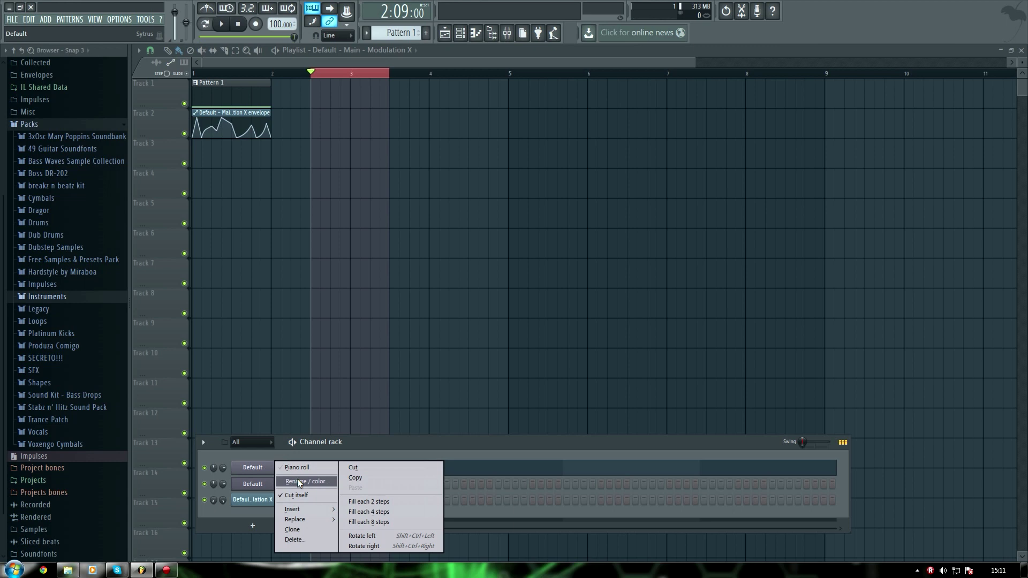
{"action": "key", "text": "F4"}
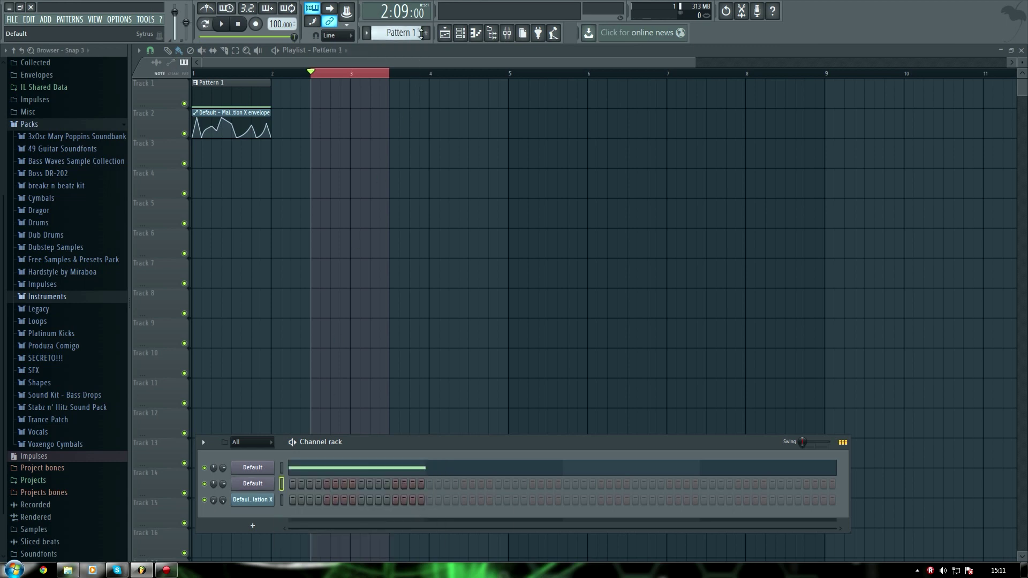
{"action": "key", "text": "Return"}
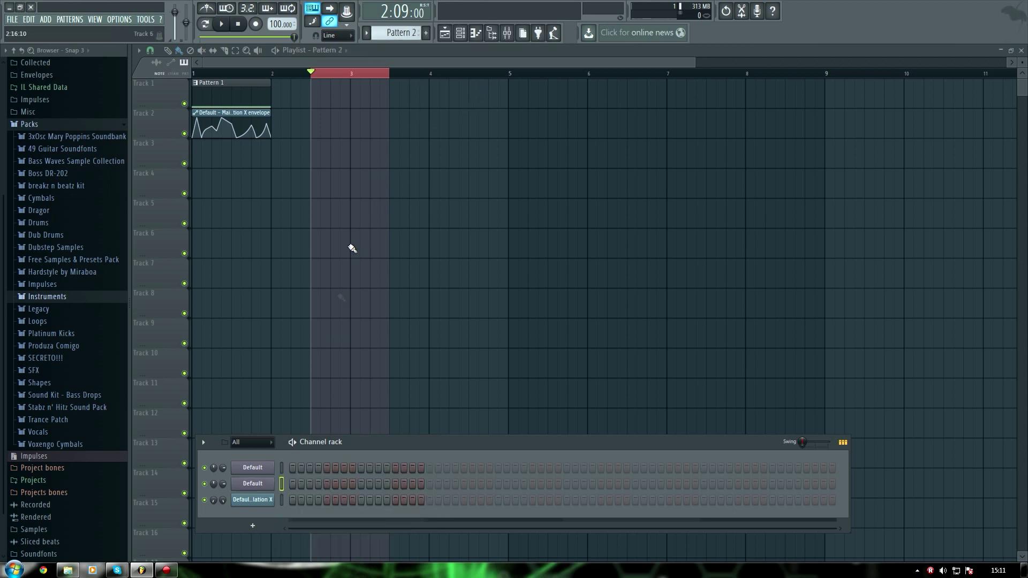
{"action": "left_click", "coordinate": [330, 95]}
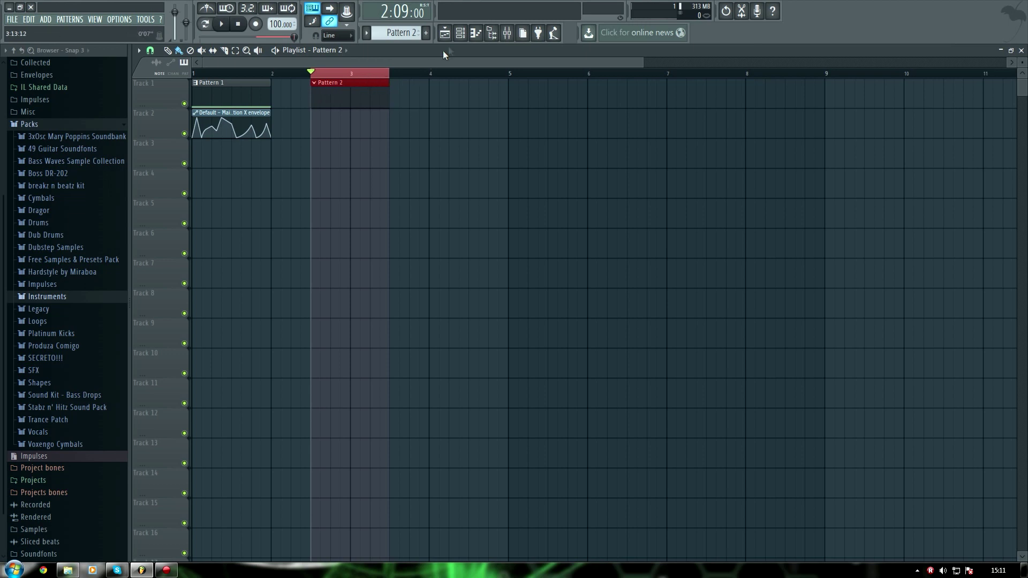
Step: Add a one-bar C4 note for the second Sytrus channel in Pattern 2 and play it back briefly
{"action": "right_click", "coordinate": [270, 484]}
{"action": "left_click", "coordinate": [299, 469]}
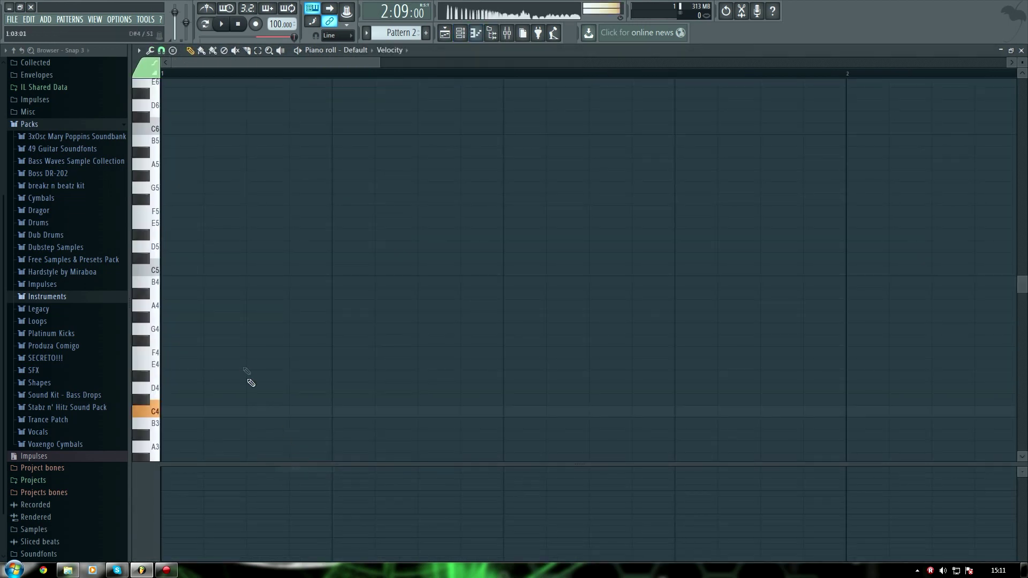
{"action": "left_click", "coordinate": [194, 412]}
{"action": "key", "text": "space"}
{"action": "left_click", "coordinate": [476, 33]}
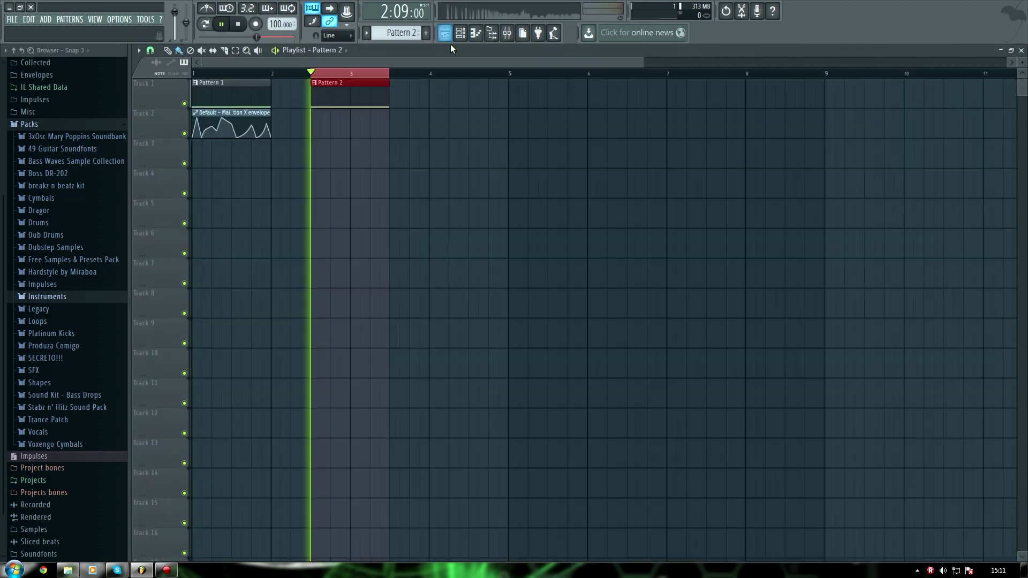
{"action": "key", "text": "space"}
Step: Create an automation clip for the second Sytrus channel's Modulation X and check operator 1's Modulation X mapping
{"action": "key", "text": "F6"}
{"action": "left_click", "coordinate": [268, 484]}
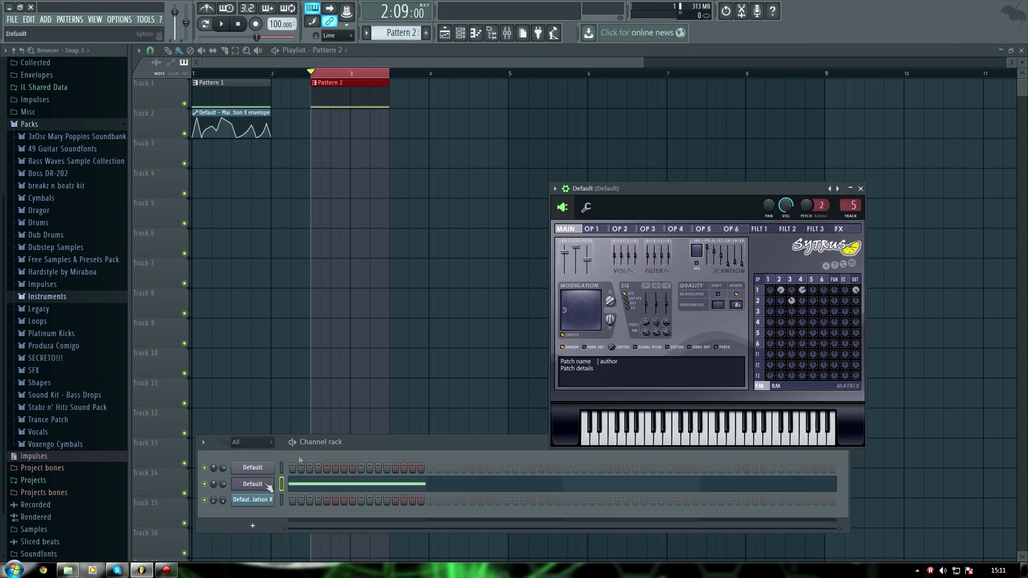
{"action": "right_click", "coordinate": [610, 304]}
{"action": "left_click", "coordinate": [637, 356]}
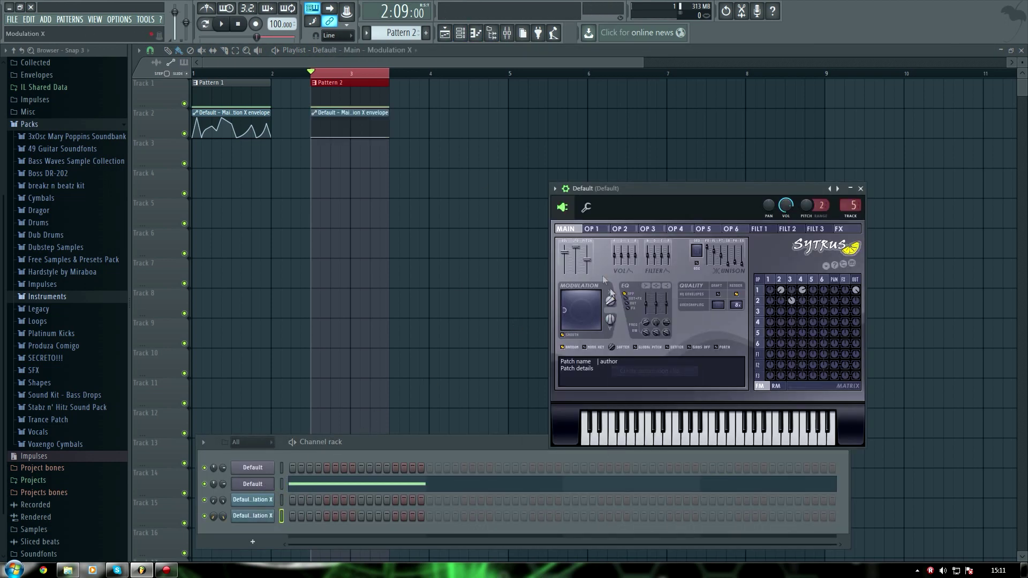
{"action": "left_click", "coordinate": [608, 228]}
{"action": "left_click", "coordinate": [606, 279]}
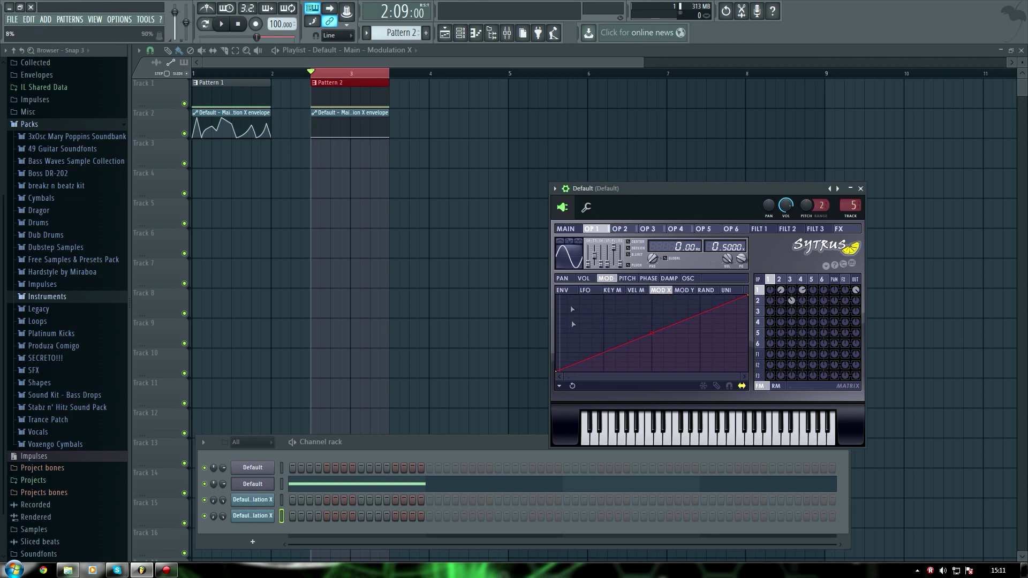
{"action": "left_click", "coordinate": [565, 229]}
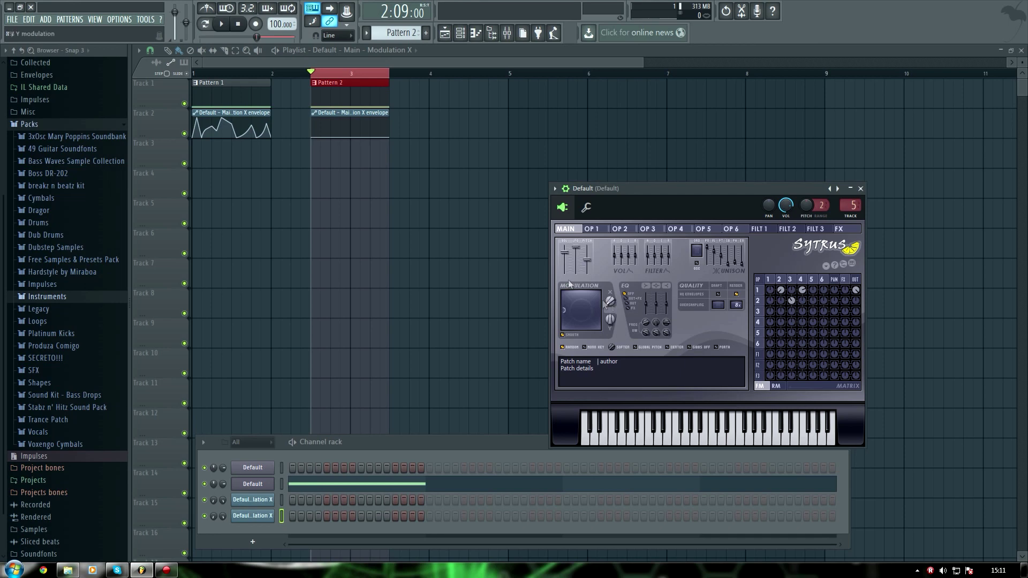
Step: Add a peak in the middle of the new Modulation X clip and fit the clip's end to Pattern 2
{"action": "left_click", "coordinate": [351, 135]}
{"action": "scroll", "coordinate": [363, 69], "scroll_direction": "up", "scroll_amount": 3}
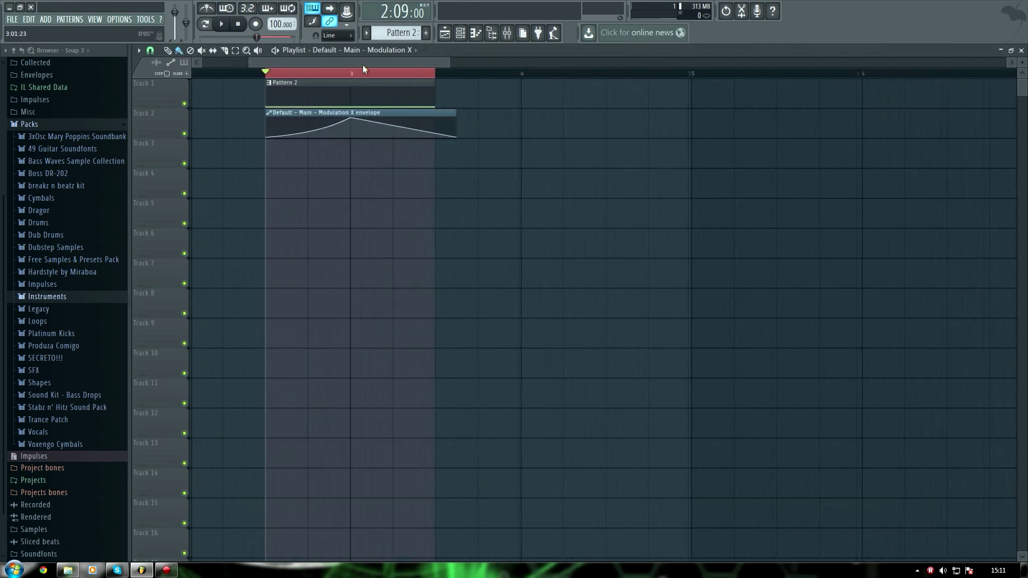
{"action": "scroll", "coordinate": [516, 145], "scroll_direction": "left", "scroll_amount": 2}
{"action": "left_click_drag", "start_coordinate": [588, 138], "coordinate": [568, 137]}
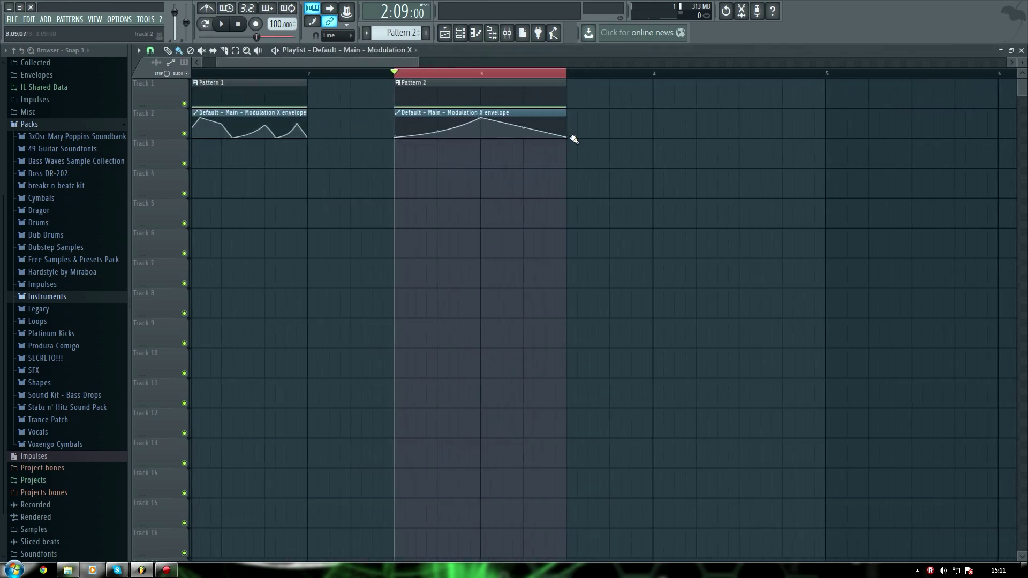
Step: Reshape the Modulation X envelope into a curved rise, a held peak and a fall to zero at bar 3, followed by a short peak
{"action": "left_click", "coordinate": [411, 136]}
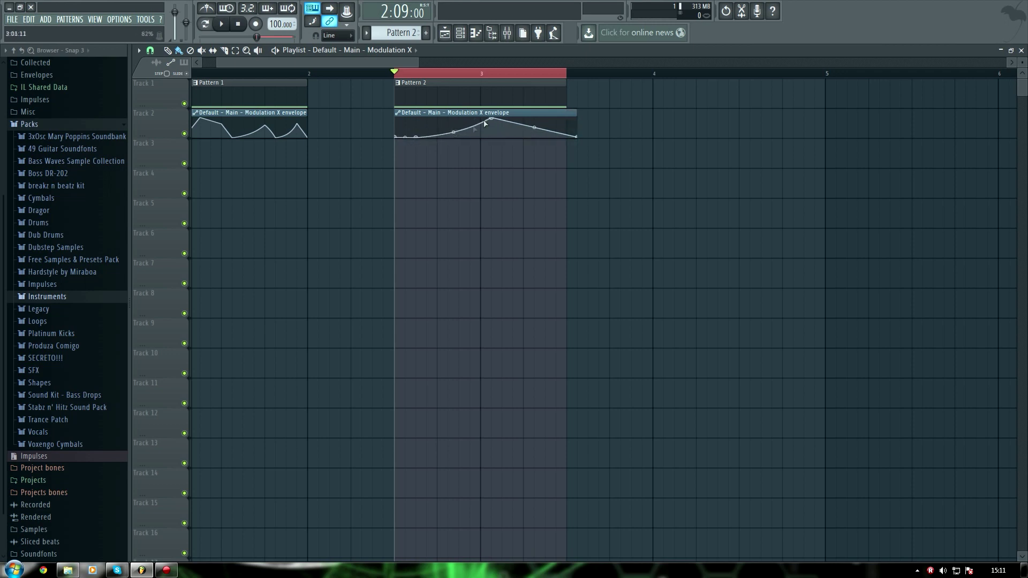
{"action": "mouse_move", "coordinate": [480, 118]}
{"action": "left_mouse_down"}
{"action": "mouse_move", "coordinate": [467, 118]}
{"action": "mouse_move", "coordinate": [482, 141]}
{"action": "mouse_move", "coordinate": [577, 117]}
{"action": "mouse_move", "coordinate": [566, 117]}
{"action": "left_mouse_up"}
{"action": "mouse_move", "coordinate": [491, 137]}
{"action": "left_mouse_down"}
{"action": "mouse_move", "coordinate": [491, 118]}
{"action": "mouse_move", "coordinate": [505, 147]}
{"action": "left_mouse_up"}
{"action": "scroll", "coordinate": [506, 81], "scroll_direction": "up", "scroll_amount": 4}
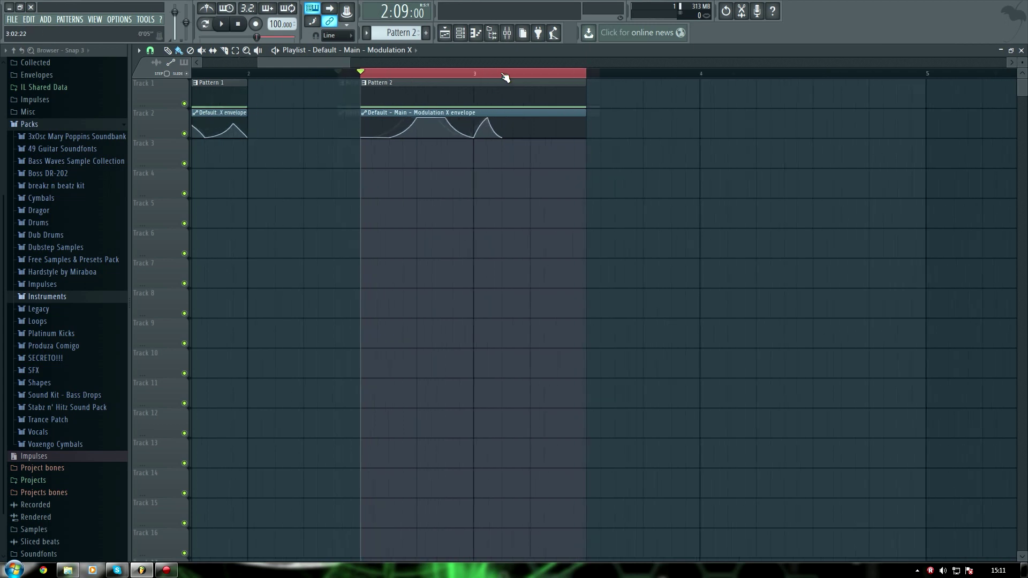
Step: Complete four evenly spaced triangular peaks in the Modulation X envelope from bar 3 to the end of the clip
{"action": "mouse_move", "coordinate": [446, 124]}
{"action": "left_mouse_down"}
{"action": "mouse_move", "coordinate": [484, 130]}
{"action": "mouse_move", "coordinate": [539, 119]}
{"action": "left_mouse_up"}
{"action": "left_click", "coordinate": [533, 126]}
{"action": "left_click", "coordinate": [578, 137]}
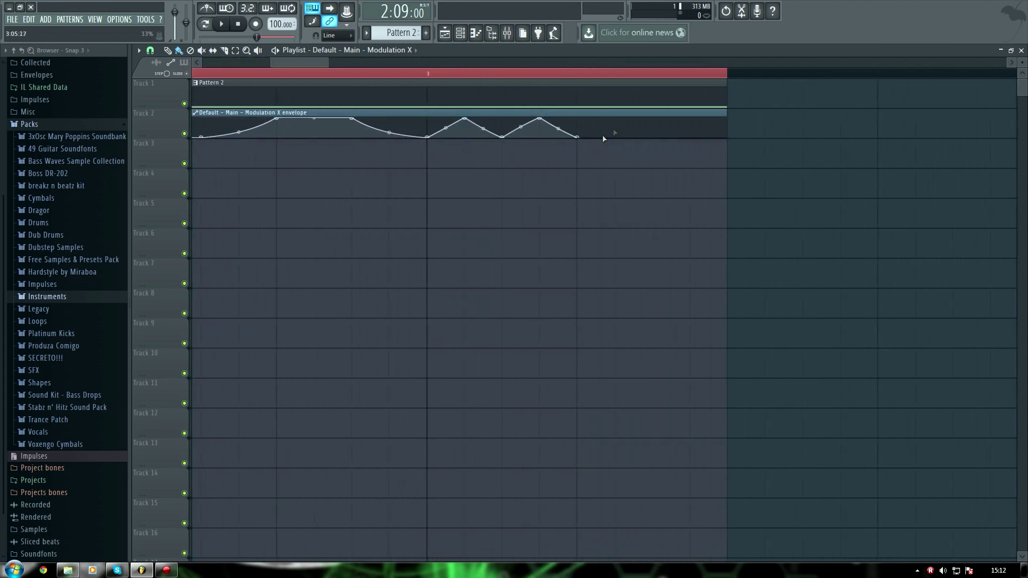
{"action": "left_click", "coordinate": [615, 119]}
{"action": "left_click", "coordinate": [653, 137]}
{"action": "left_click", "coordinate": [692, 119]}
{"action": "left_click", "coordinate": [726, 137]}
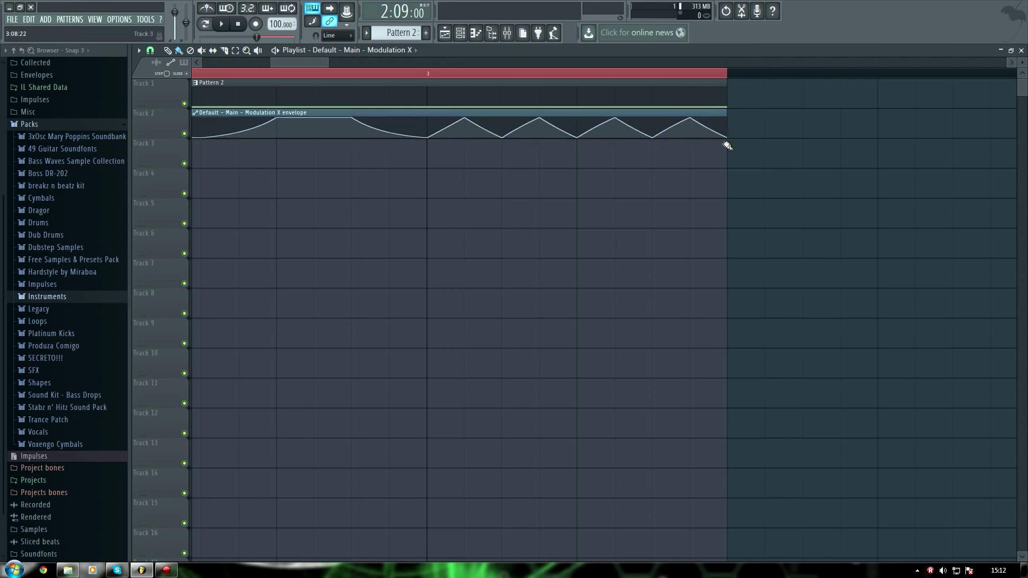
Step: Play the loop and reshape the Modulation X envelope's opening rise into a more gradual ramp towards its first peak
{"action": "key", "text": "space"}
{"action": "scroll", "coordinate": [484, 79], "scroll_direction": "down", "scroll_amount": 3}
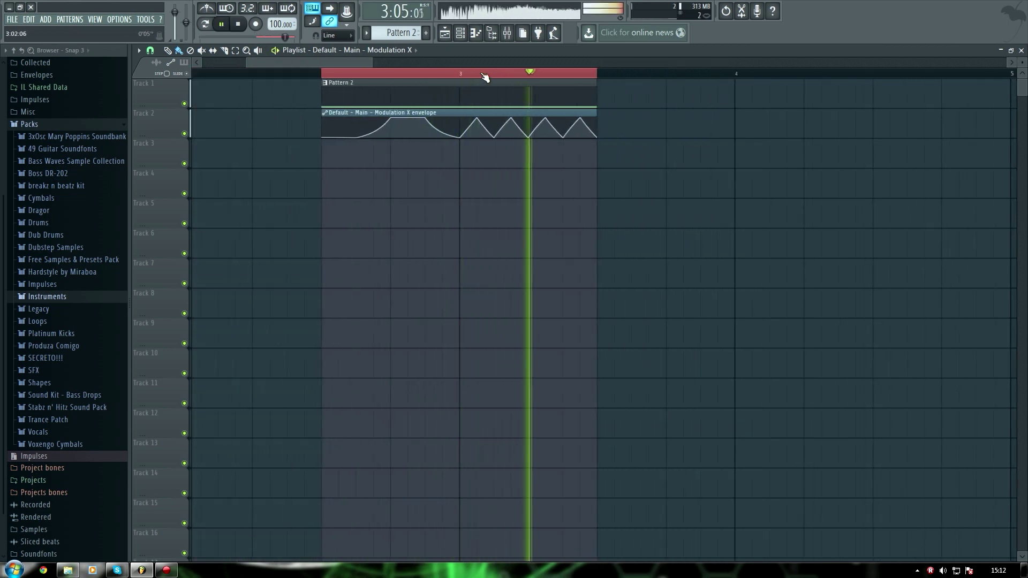
{"action": "key", "text": "space"}
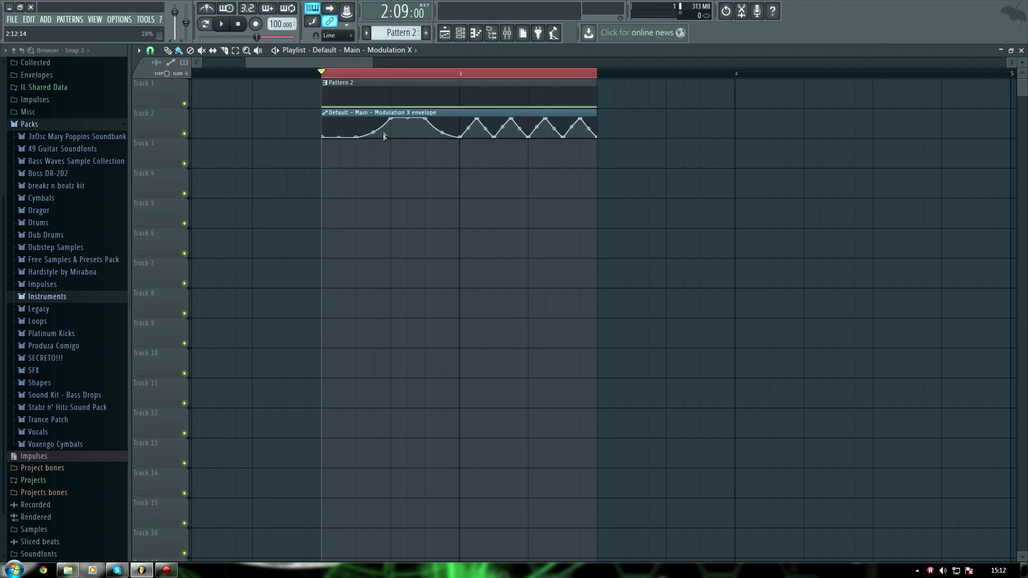
{"action": "key", "text": "space"}
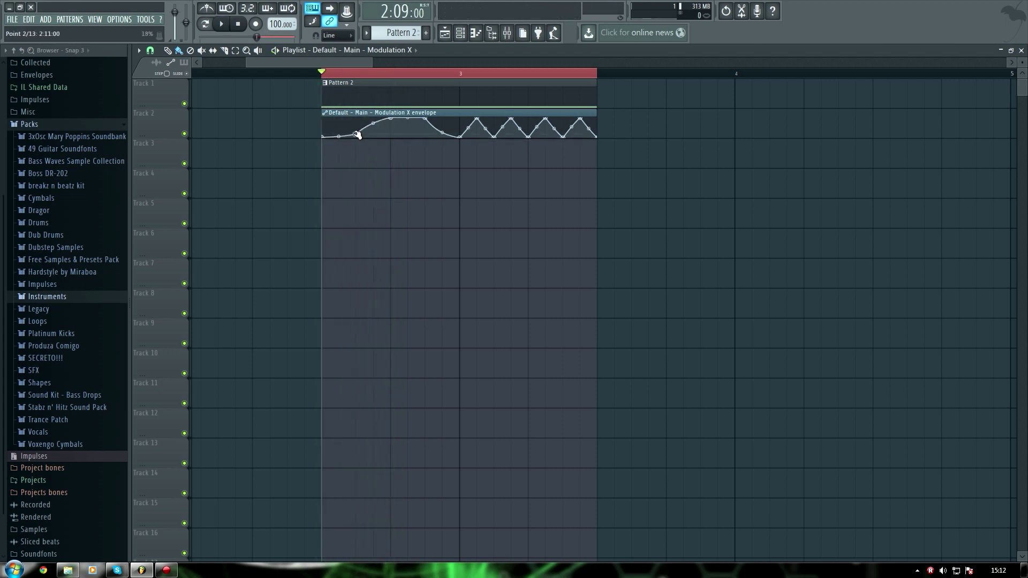
{"action": "left_click_drag", "start_coordinate": [425, 118], "coordinate": [426, 122]}
{"action": "key", "text": "space"}
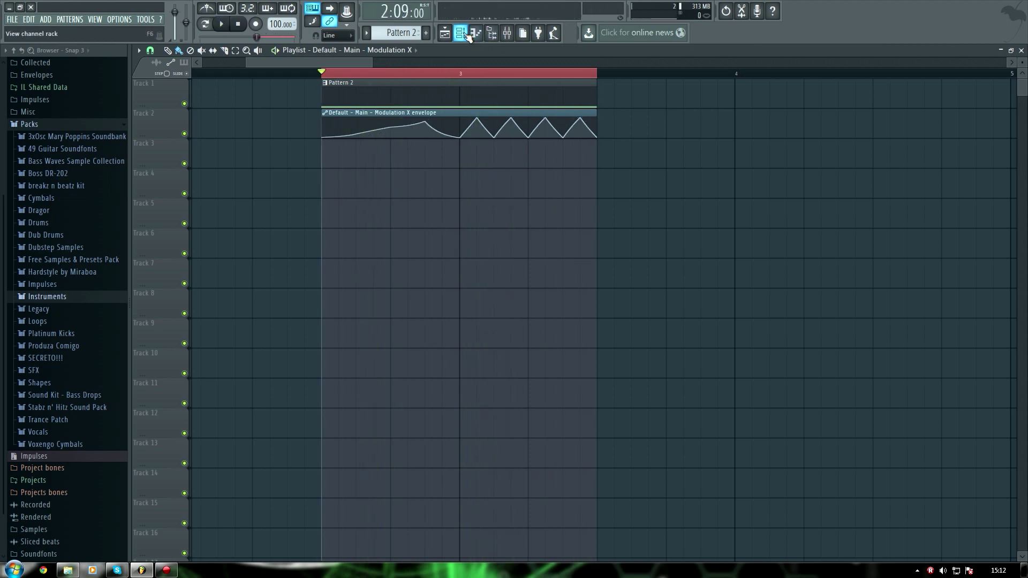
Step: Inspect operator 3's Modulation X mapping in the second Sytrus channel and start the loop playing
{"action": "key", "text": "F6"}
{"action": "left_click", "coordinate": [272, 487]}
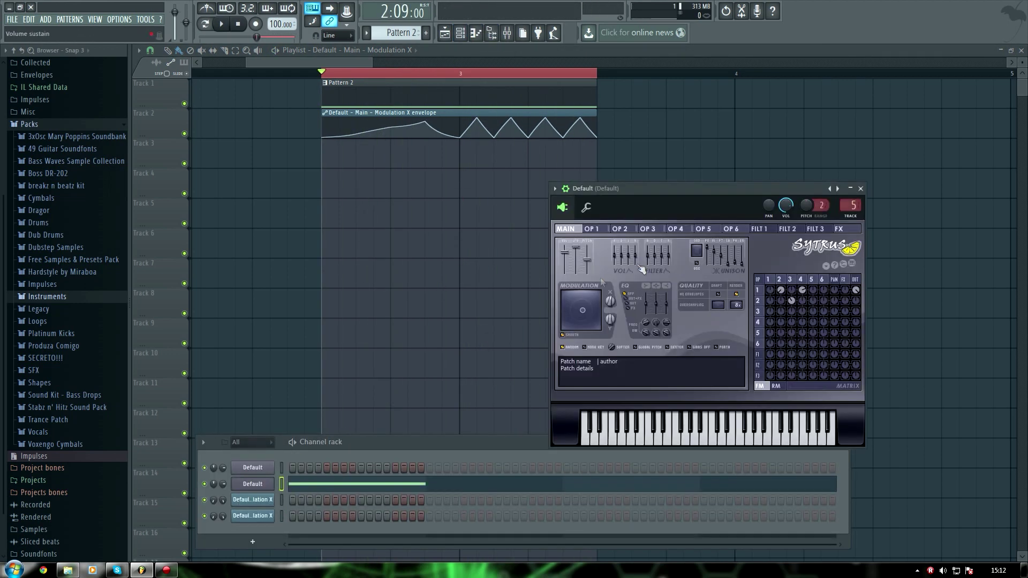
{"action": "left_click", "coordinate": [648, 228]}
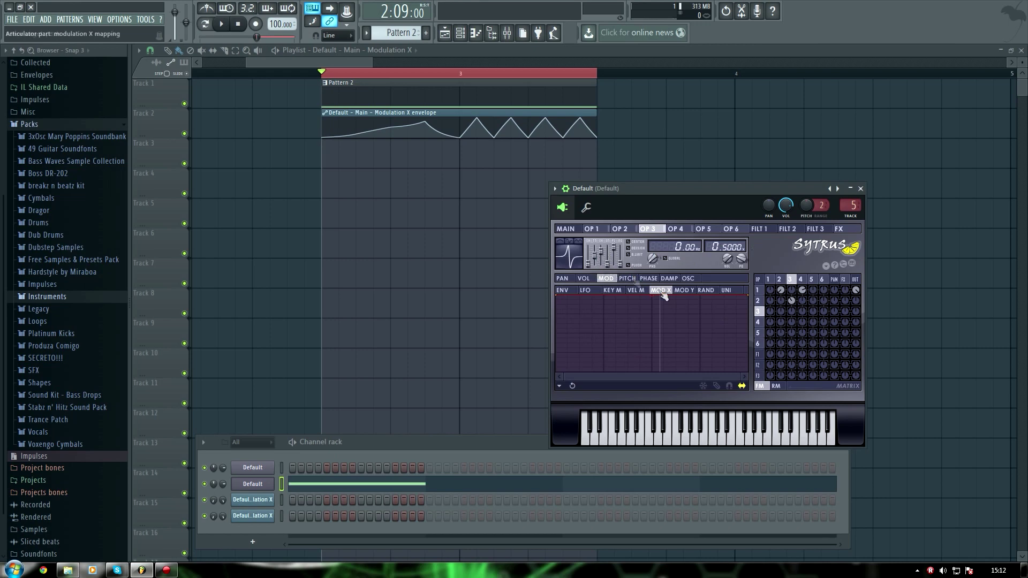
{"action": "key", "text": "space"}
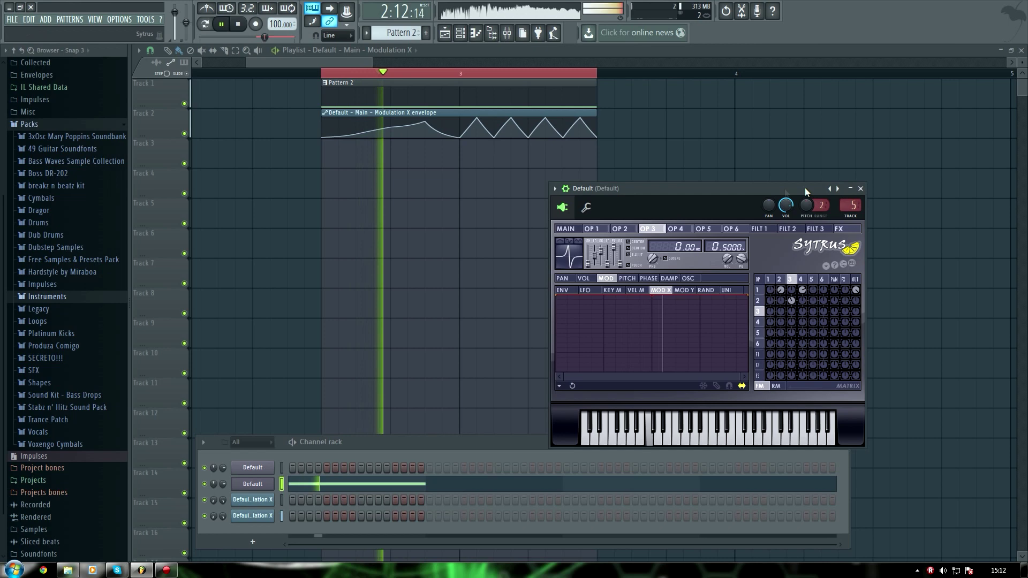
Step: Close the synth and channel rack, and curve the envelope's first rise into a held peak before bar 3 while listening
{"action": "left_click", "coordinate": [861, 189]}
{"action": "key", "text": "F6"}
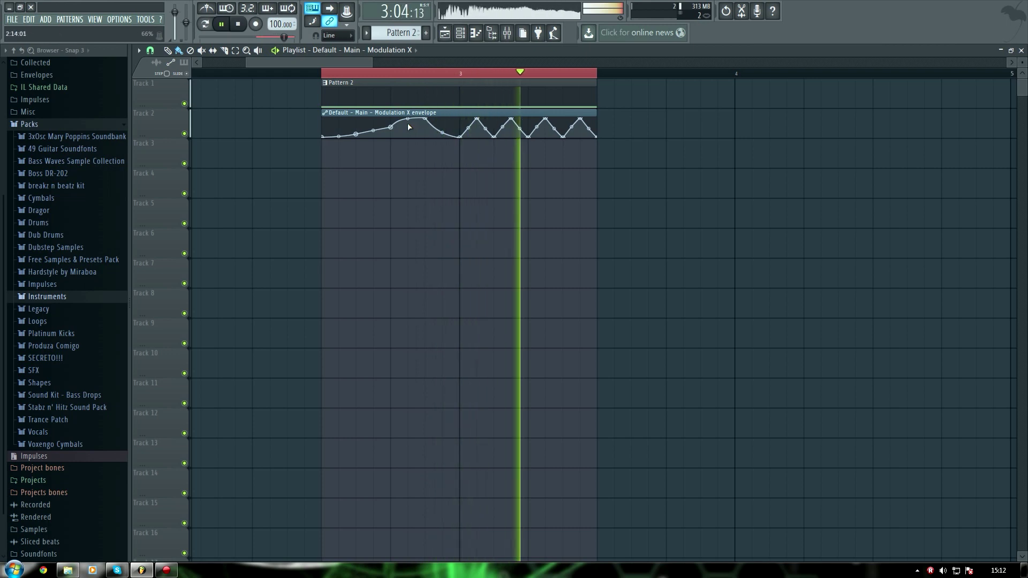
{"action": "key", "text": "space"}
{"action": "scroll", "coordinate": [497, 137], "scroll_direction": "up", "scroll_amount": 3}
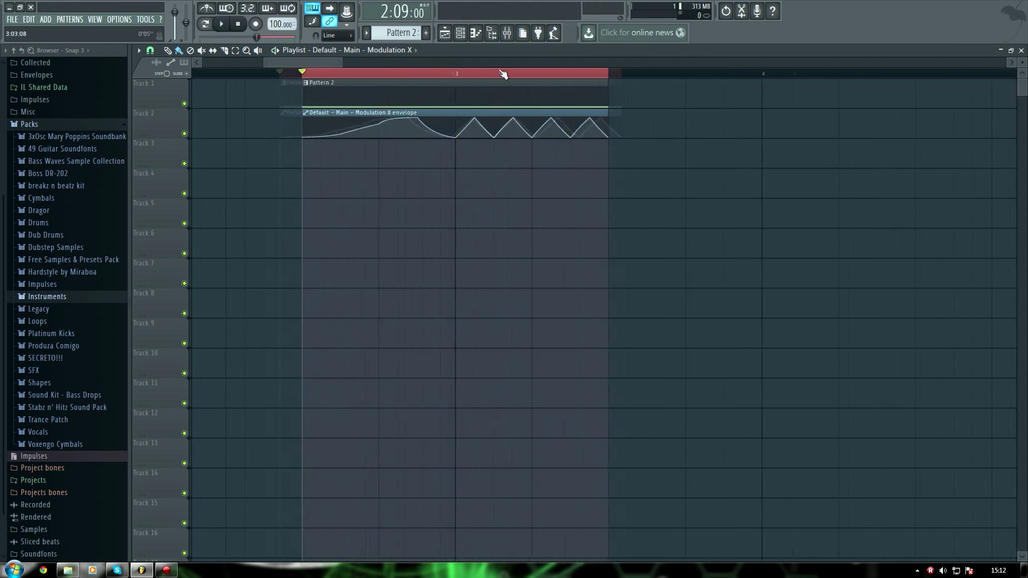
{"action": "scroll", "coordinate": [557, 71], "scroll_direction": "down", "scroll_amount": 3}
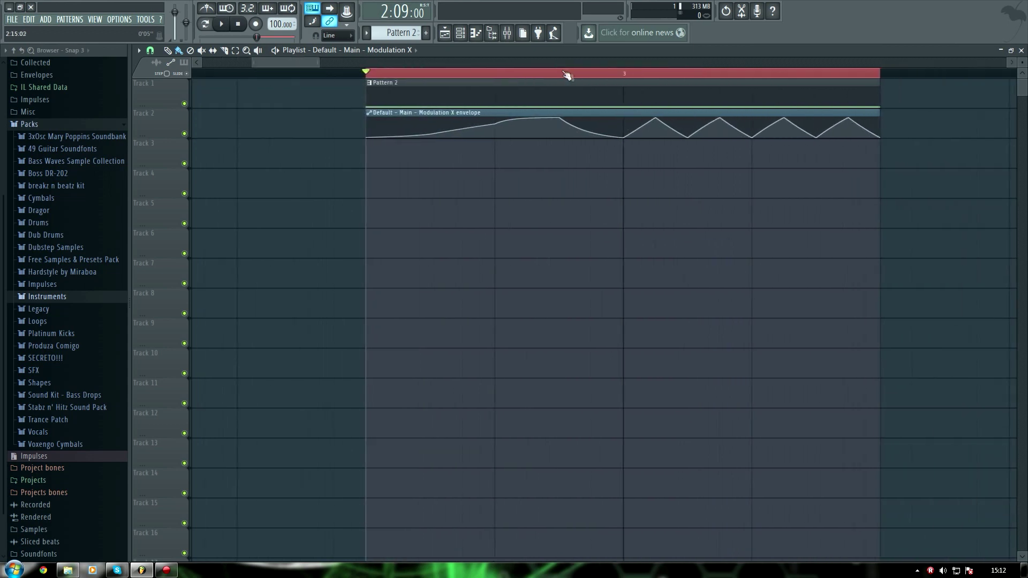
{"action": "left_click_drag", "start_coordinate": [315, 63], "coordinate": [326, 63]}
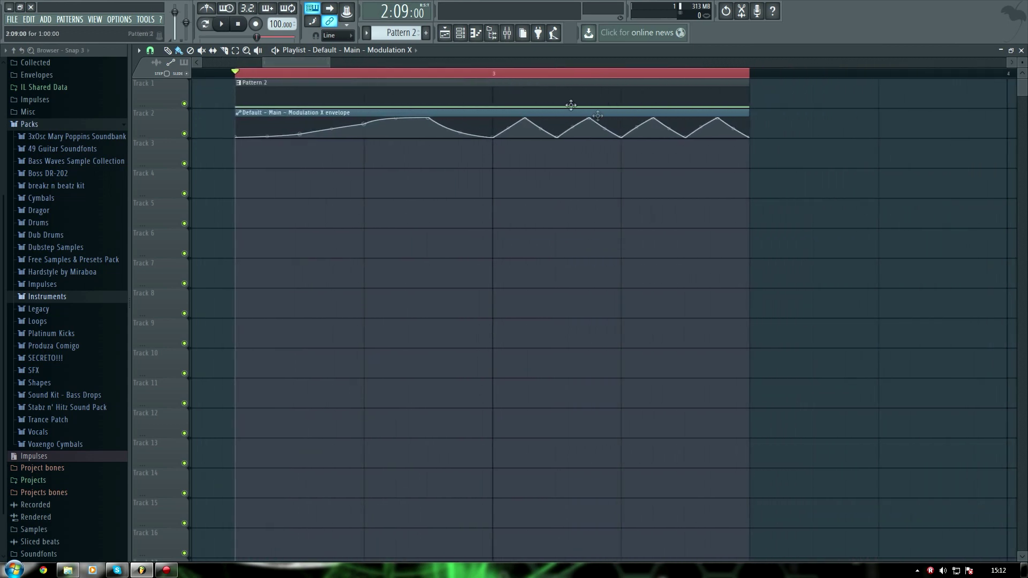
Step: Shape two narrower, faster peaks after the first bar 3 peak in the Modulation X envelope and play the loop to check them
{"action": "left_click_drag", "start_coordinate": [589, 120], "coordinate": [575, 120]}
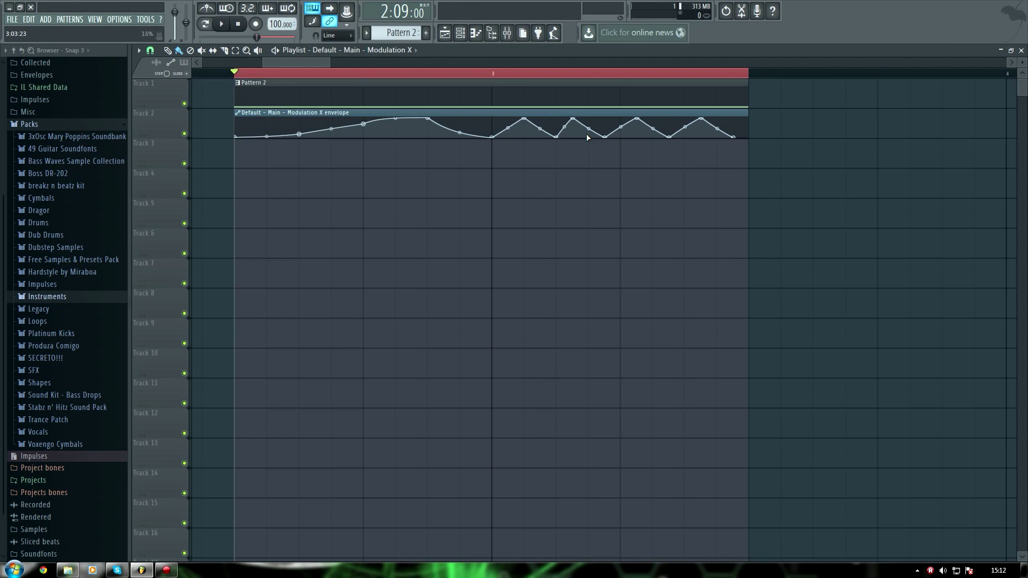
{"action": "left_click_drag", "start_coordinate": [592, 137], "coordinate": [580, 135]}
{"action": "mouse_move", "coordinate": [607, 134]}
{"action": "left_mouse_down"}
{"action": "mouse_move", "coordinate": [609, 117]}
{"action": "mouse_move", "coordinate": [622, 143]}
{"action": "left_mouse_up"}
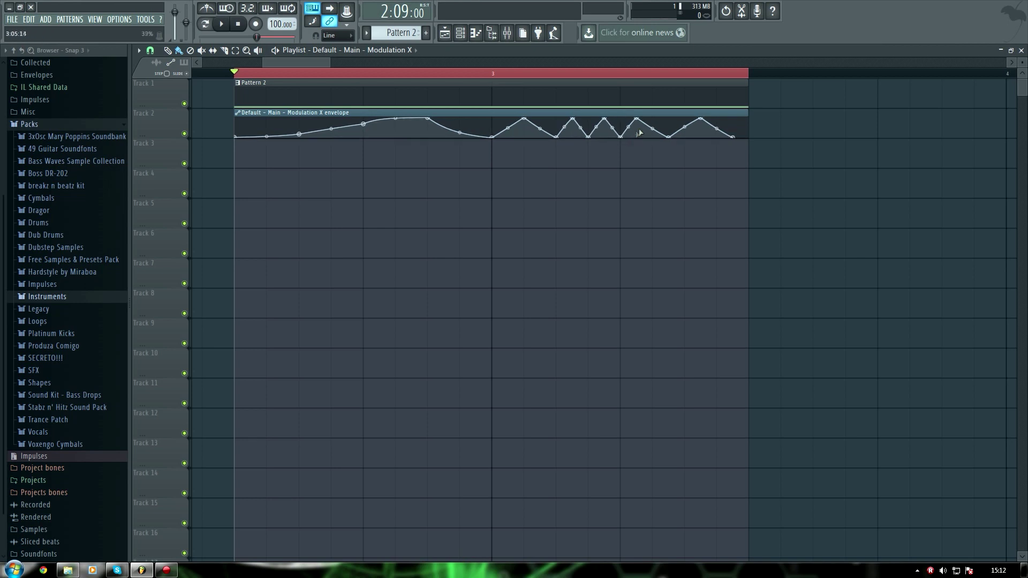
{"action": "left_click_drag", "start_coordinate": [639, 121], "coordinate": [655, 118]}
{"action": "key", "text": "space"}
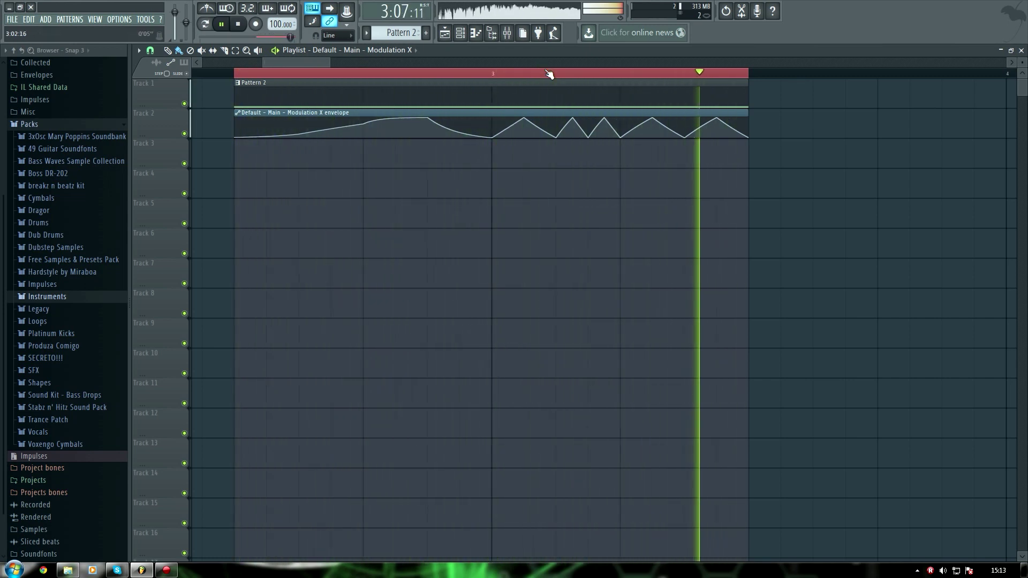
{"action": "scroll", "coordinate": [549, 74], "scroll_direction": "down", "scroll_amount": 3}
{"action": "key", "text": "space"}
Step: Open the mixer and load Fruity parametric EQ 2 in the first effect slot of the Default insert
{"action": "key", "text": "F9"}
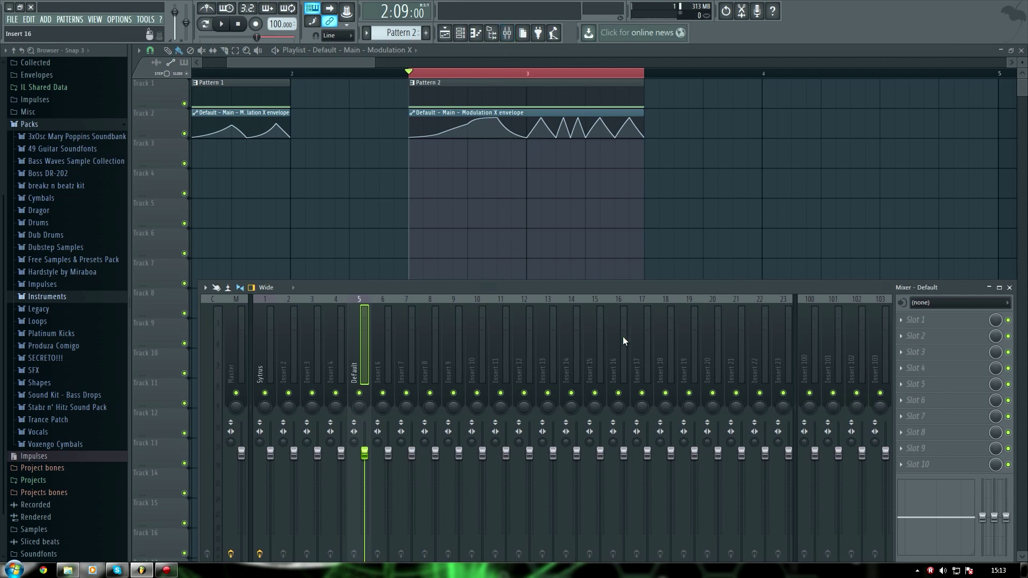
{"action": "key", "text": "space"}
{"action": "left_click", "coordinate": [913, 320]}
{"action": "left_click", "coordinate": [866, 505]}
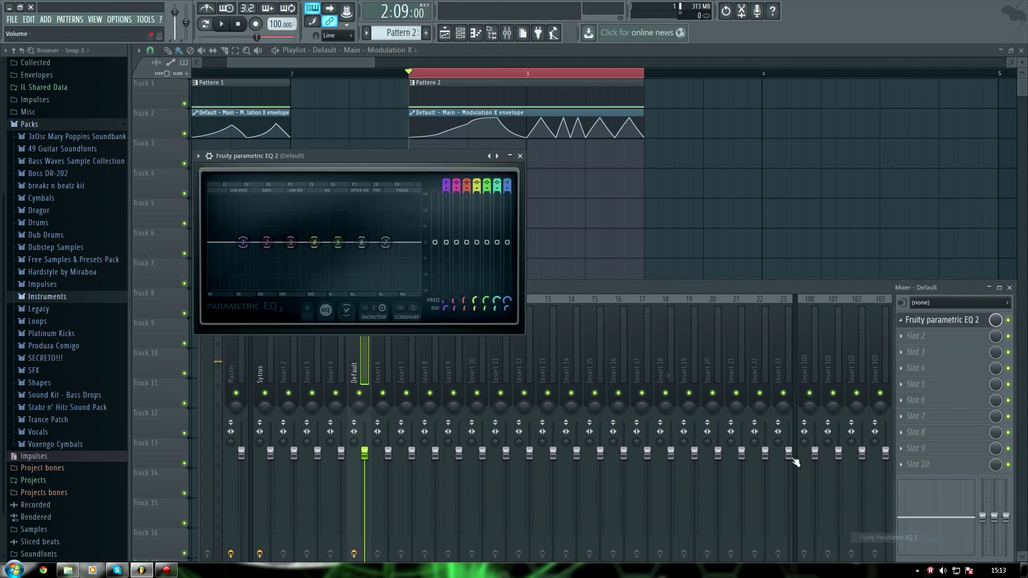
Step: Cut bands 6 and 7 of the EQ, boost band 5 and dip band 4 slightly while the loop plays
{"action": "left_click_drag", "start_coordinate": [362, 244], "coordinate": [380, 282]}
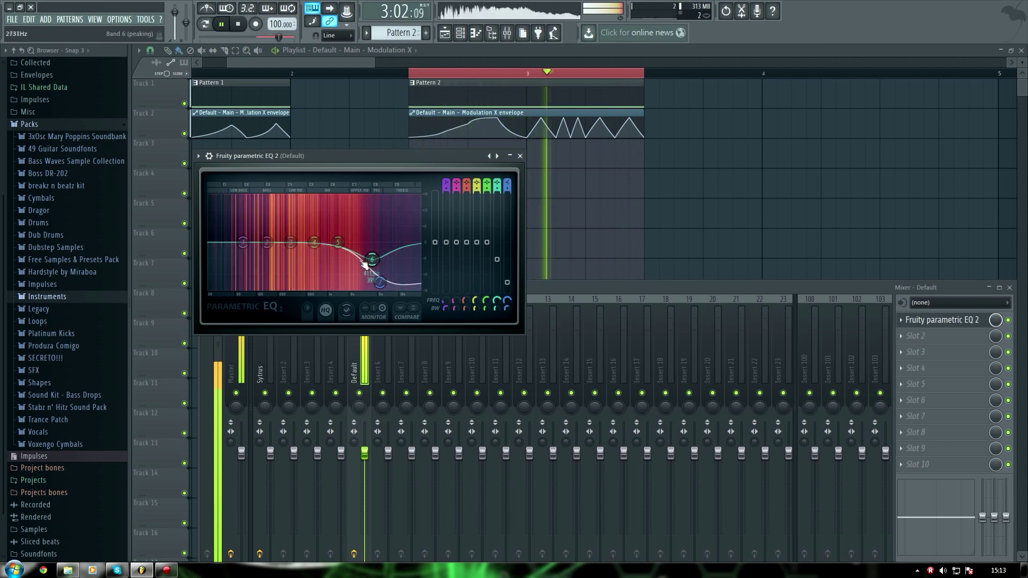
{"action": "left_click_drag", "start_coordinate": [342, 247], "coordinate": [351, 222]}
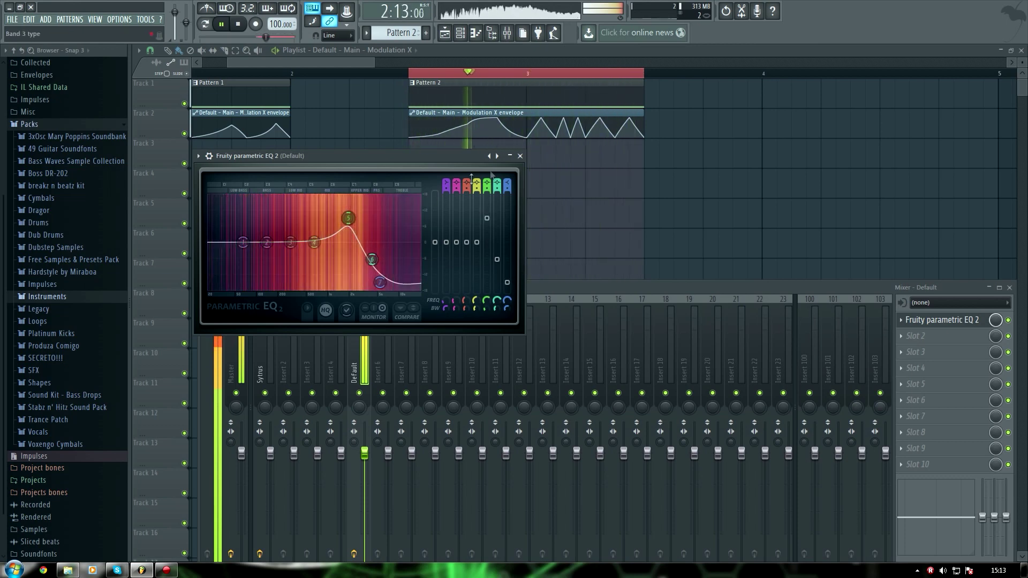
{"action": "key", "text": "space"}
{"action": "key", "text": "space"}
{"action": "left_click_drag", "start_coordinate": [313, 251], "coordinate": [302, 261]}
{"action": "left_click", "coordinate": [520, 156]}
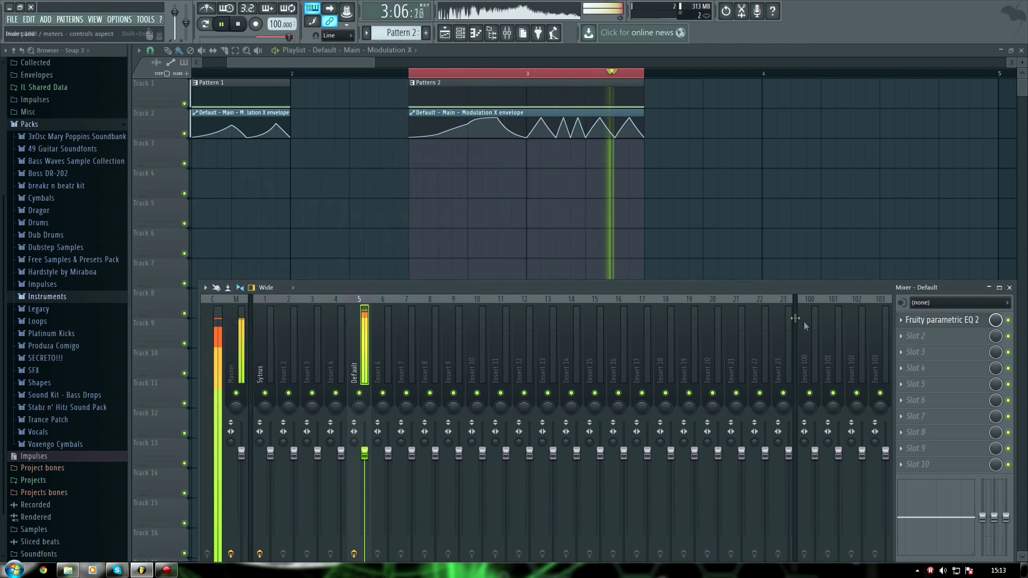
Step: Add Fruity WaveShaper in the second effect slot and bend its curve upward into a smooth saturation shape
{"action": "left_click", "coordinate": [921, 336]}
{"action": "left_click", "coordinate": [913, 338]}
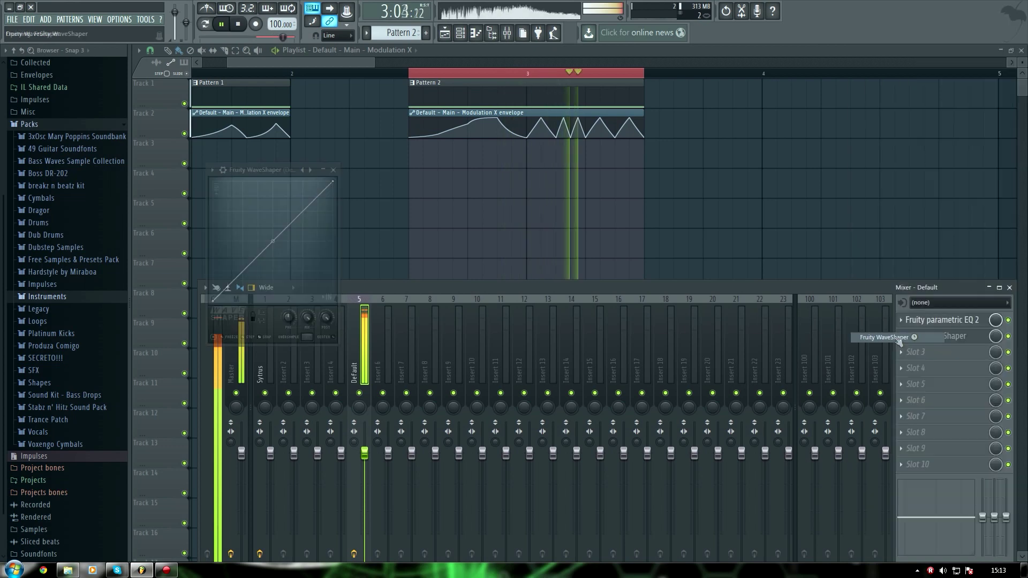
{"action": "left_click_drag", "start_coordinate": [273, 196], "coordinate": [292, 198]}
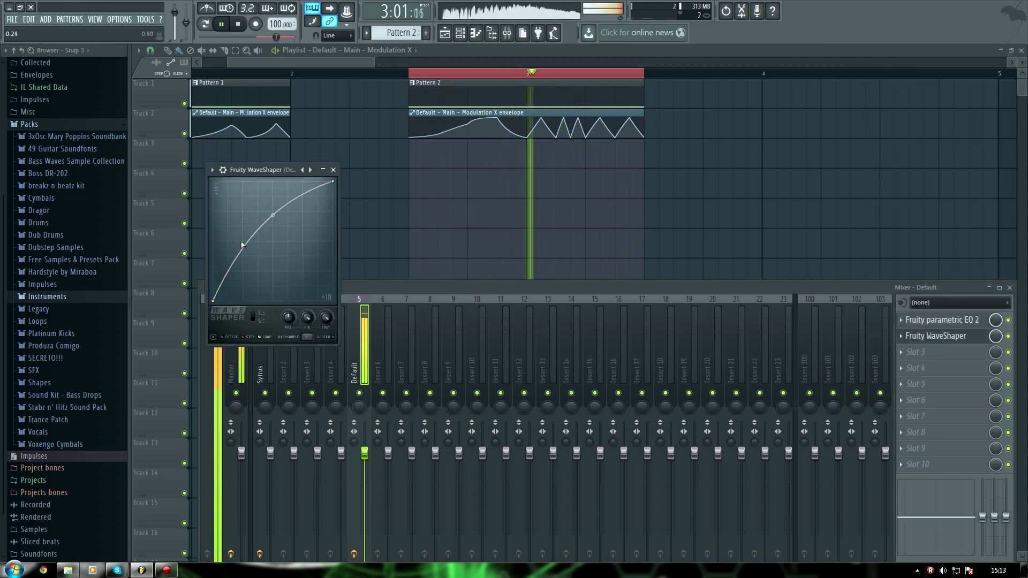
{"action": "left_click_drag", "start_coordinate": [231, 263], "coordinate": [291, 211]}
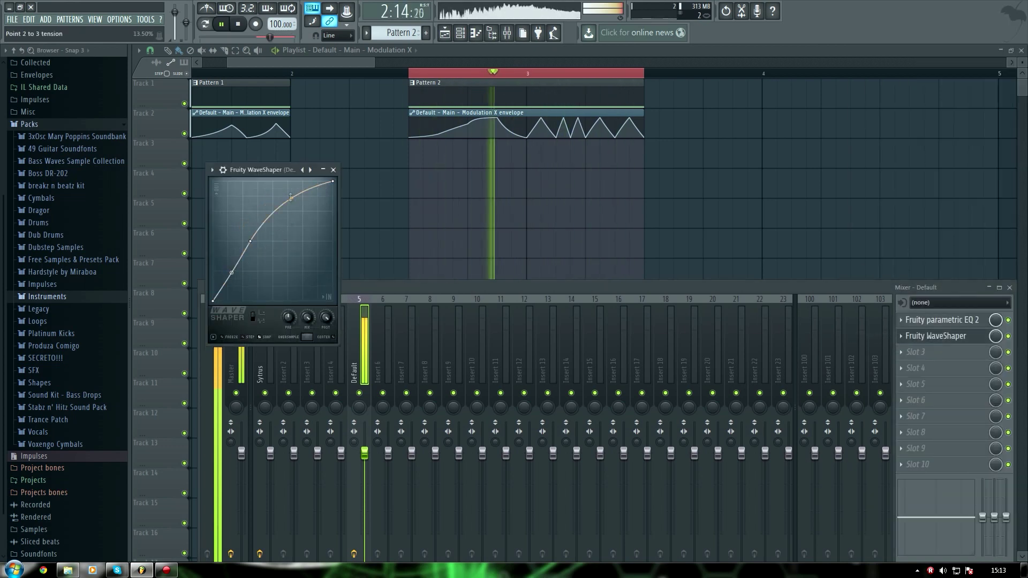
{"action": "left_click", "coordinate": [333, 170]}
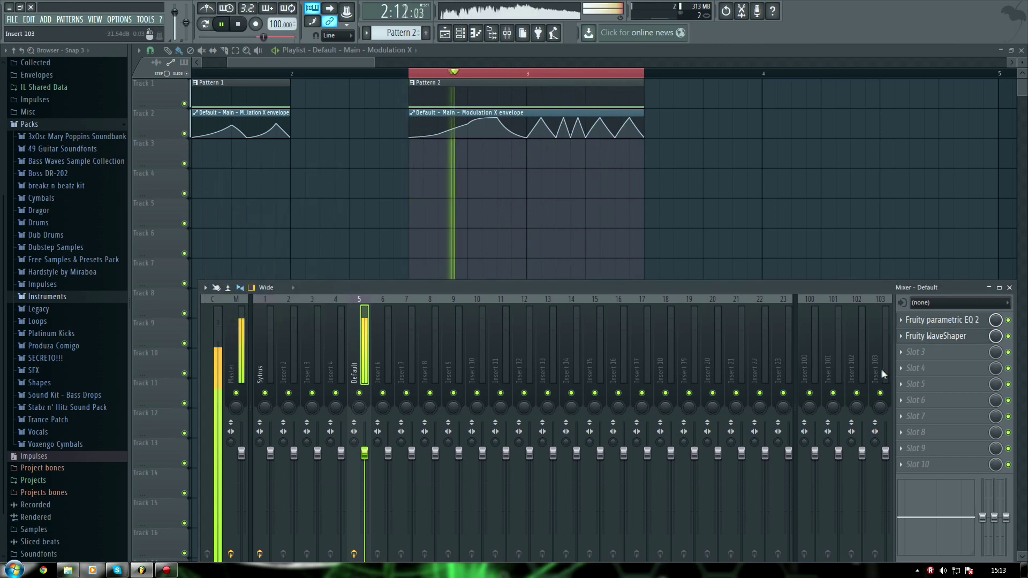
Step: Try Fruity Phaser in the third effect slot and listen to it on the loop
{"action": "left_click", "coordinate": [913, 354]}
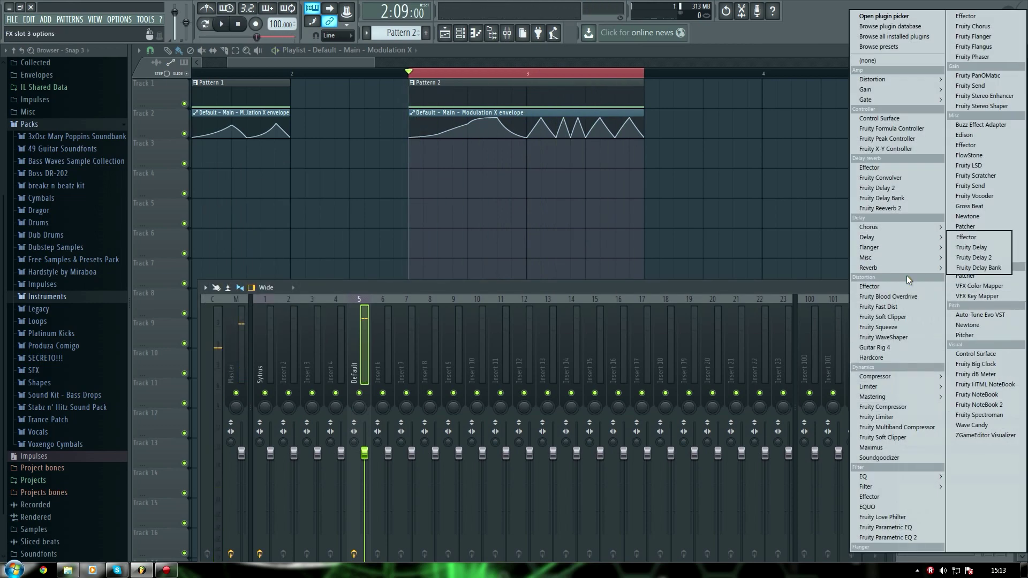
{"action": "mouse_move", "coordinate": [907, 248]}
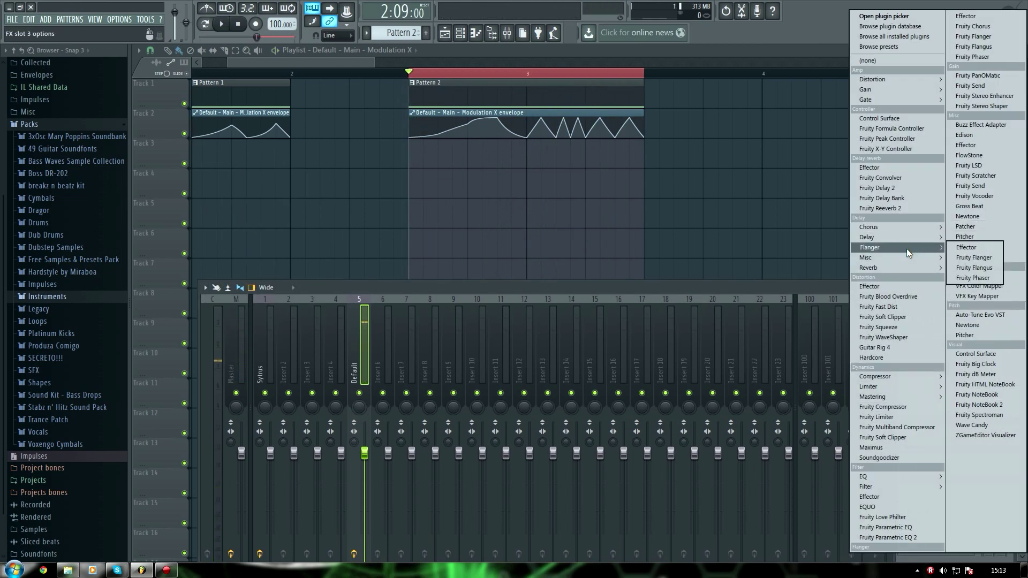
{"action": "left_click", "coordinate": [972, 278]}
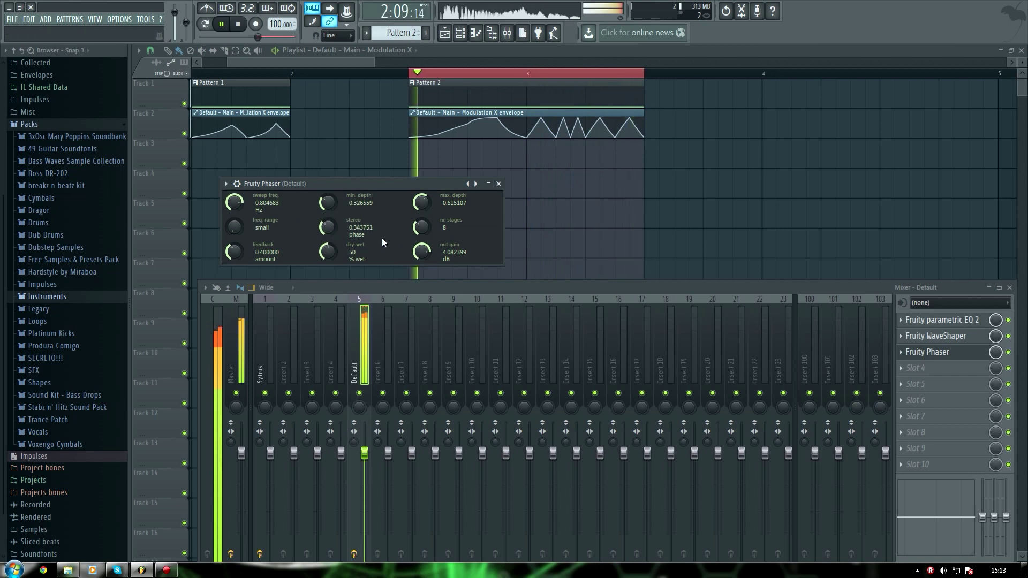
{"action": "key", "text": "space"}
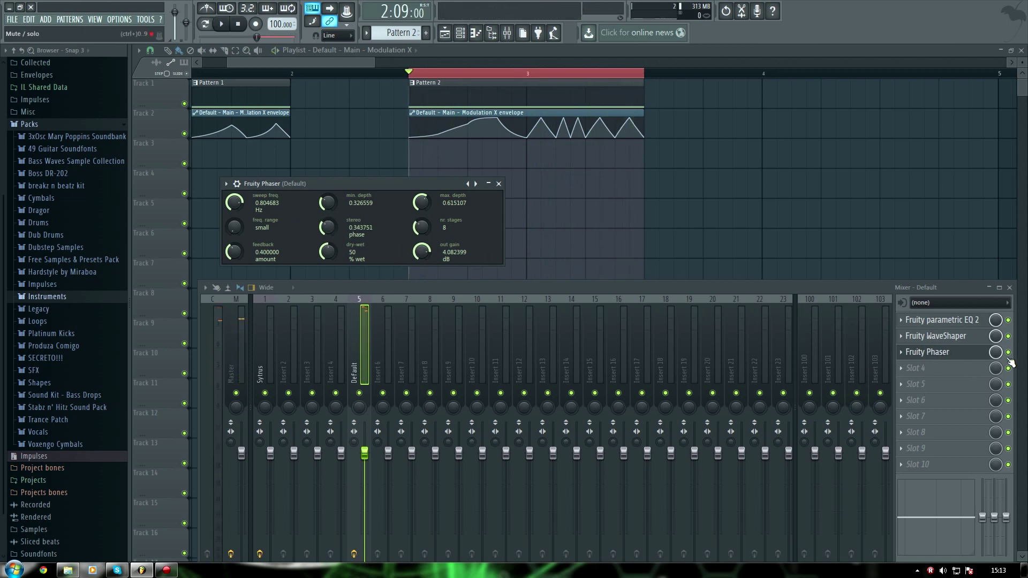
Step: Replace Fruity Phaser with Fruity Flangus, adjust its sliders while listening, and move it above Fruity WaveShaper in the chain
{"action": "left_click", "coordinate": [905, 355]}
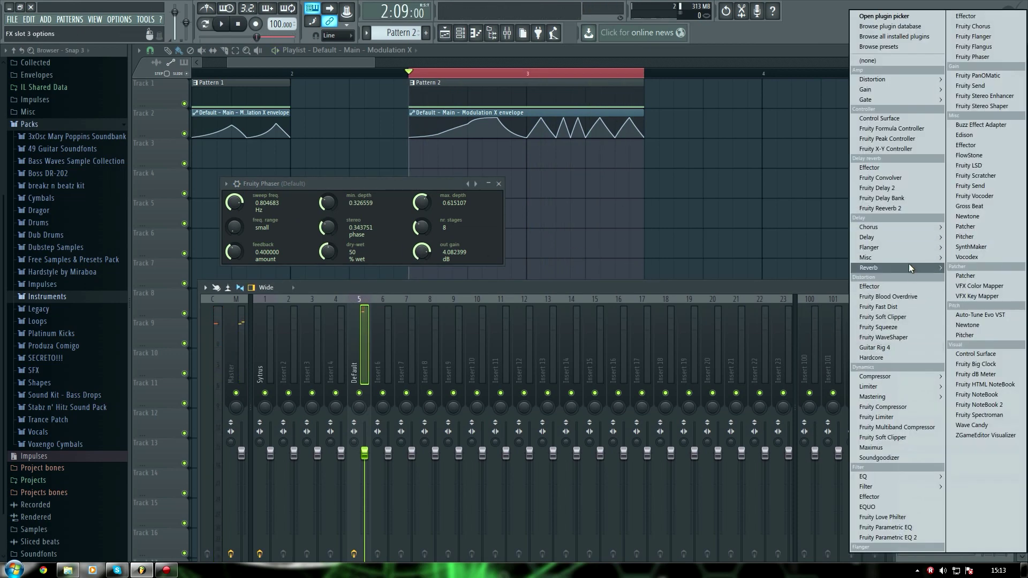
{"action": "mouse_move", "coordinate": [905, 248]}
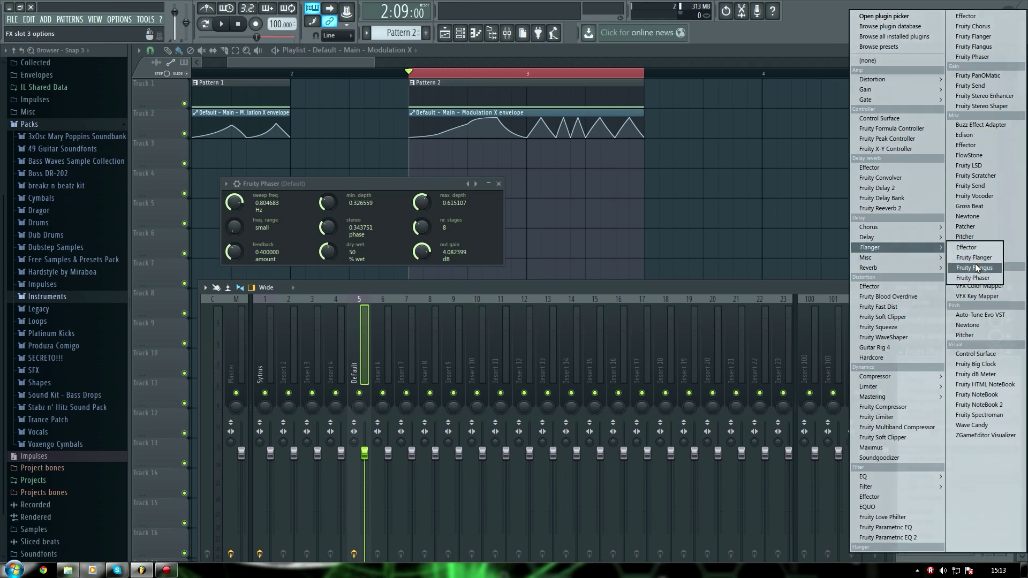
{"action": "left_click", "coordinate": [975, 265]}
{"action": "key", "text": "space"}
{"action": "mouse_move", "coordinate": [250, 220]}
{"action": "left_mouse_down"}
{"action": "mouse_move", "coordinate": [260, 212]}
{"action": "mouse_move", "coordinate": [260, 221]}
{"action": "left_mouse_up"}
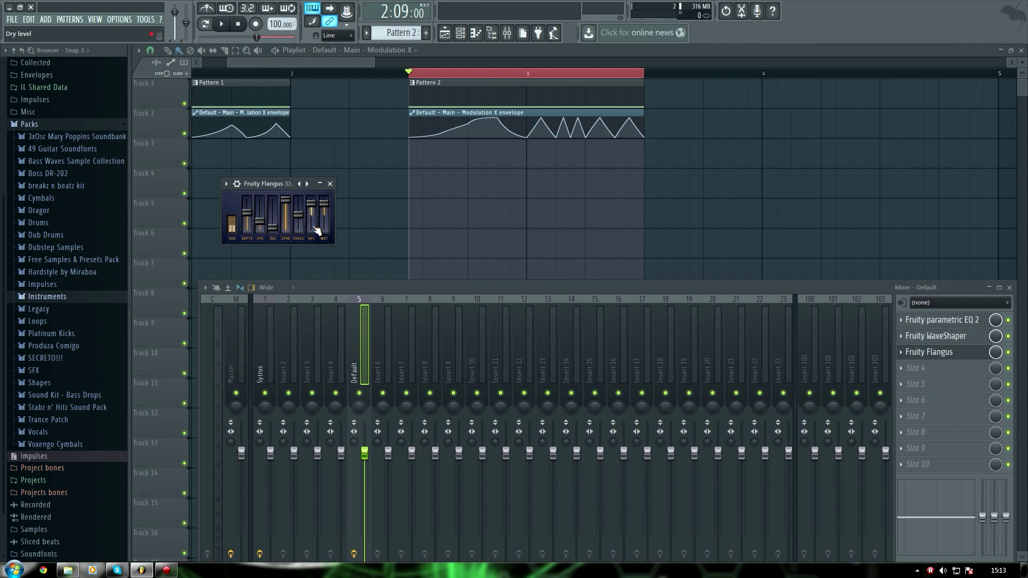
{"action": "key", "text": "space"}
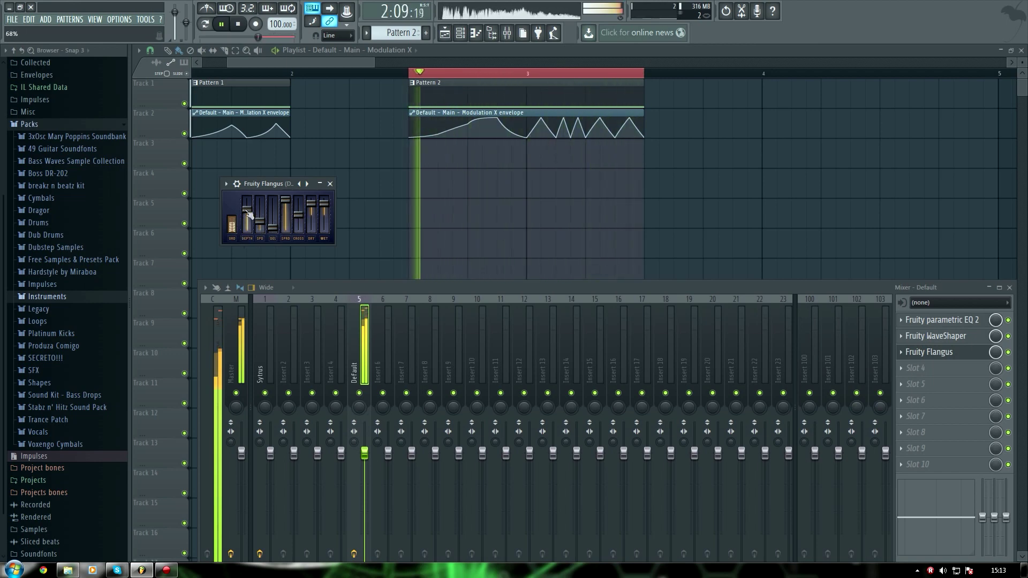
{"action": "left_click", "coordinate": [932, 352]}
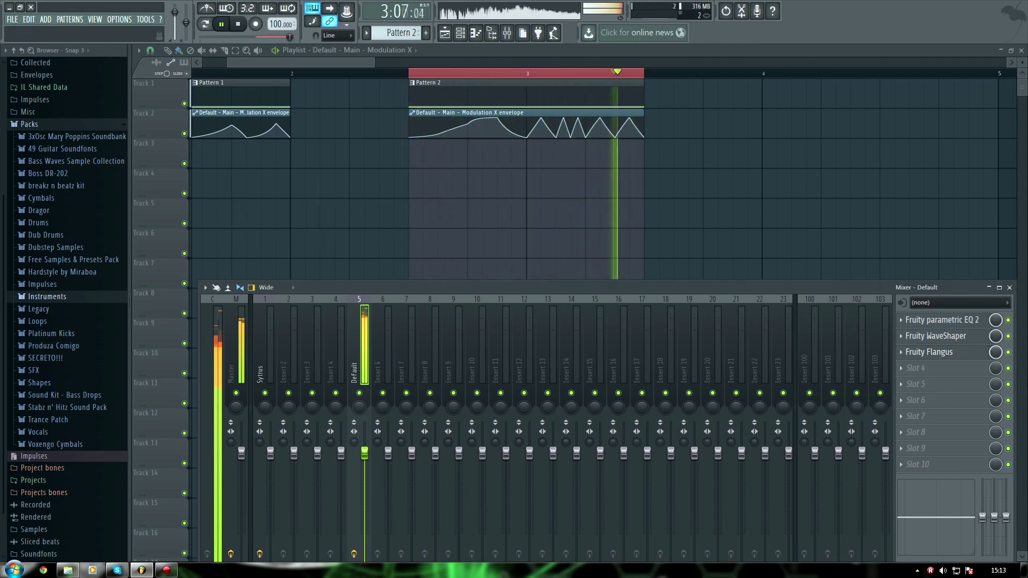
{"action": "left_click_drag", "start_coordinate": [964, 338], "coordinate": [979, 356]}
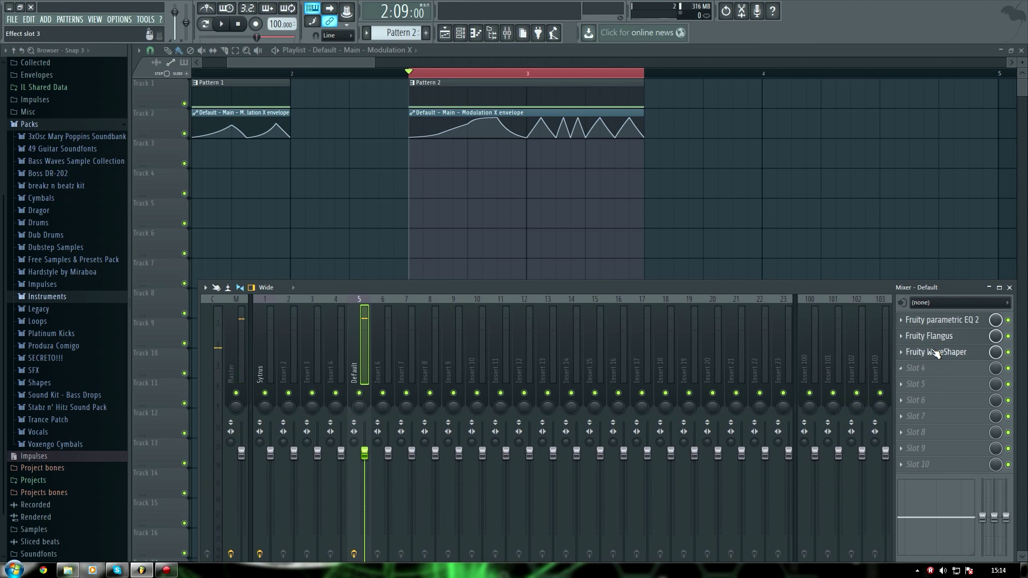
Step: Try a second Fruity Flangus in the fourth effect slot, adjusting its sliders while the loop plays
{"action": "left_click", "coordinate": [914, 370]}
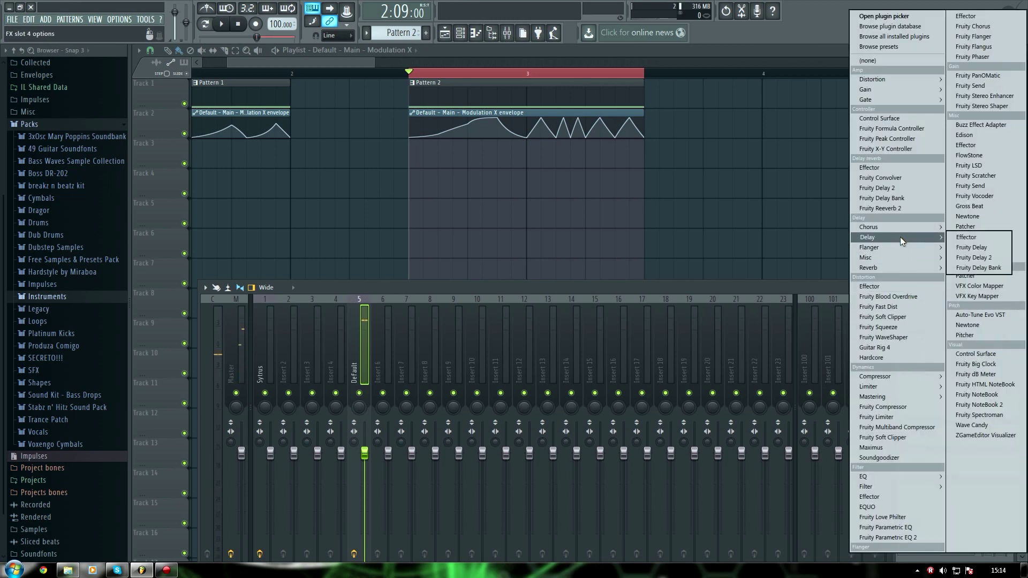
{"action": "mouse_move", "coordinate": [907, 248]}
{"action": "left_click", "coordinate": [978, 268]}
{"action": "key", "text": "space"}
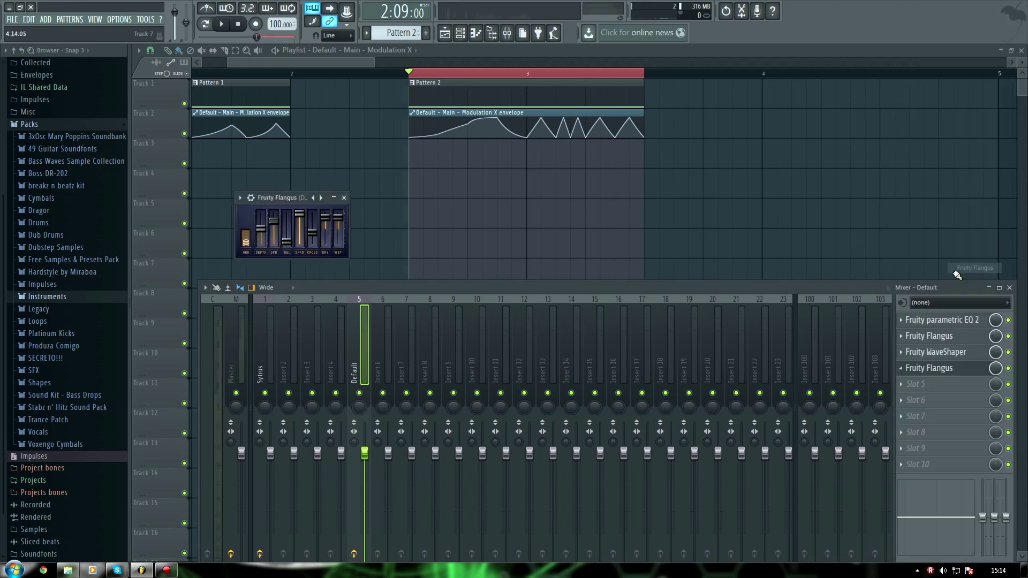
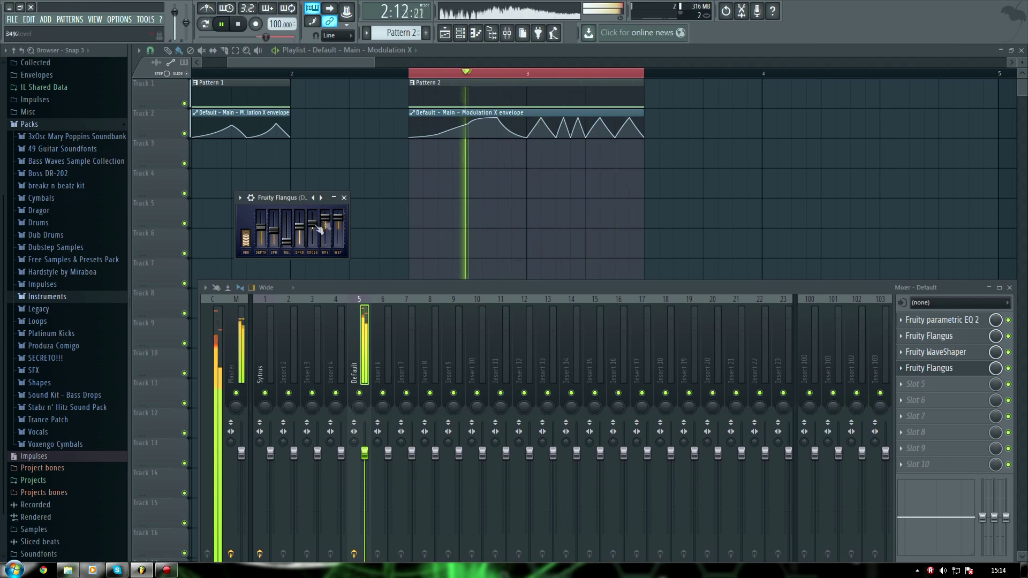
{"action": "left_click", "coordinate": [344, 198]}
Step: Try Fruity Reeverb 2 in the fifth effect slot, adjusting its dry and wet levels while the loop plays
{"action": "left_click", "coordinate": [910, 385]}
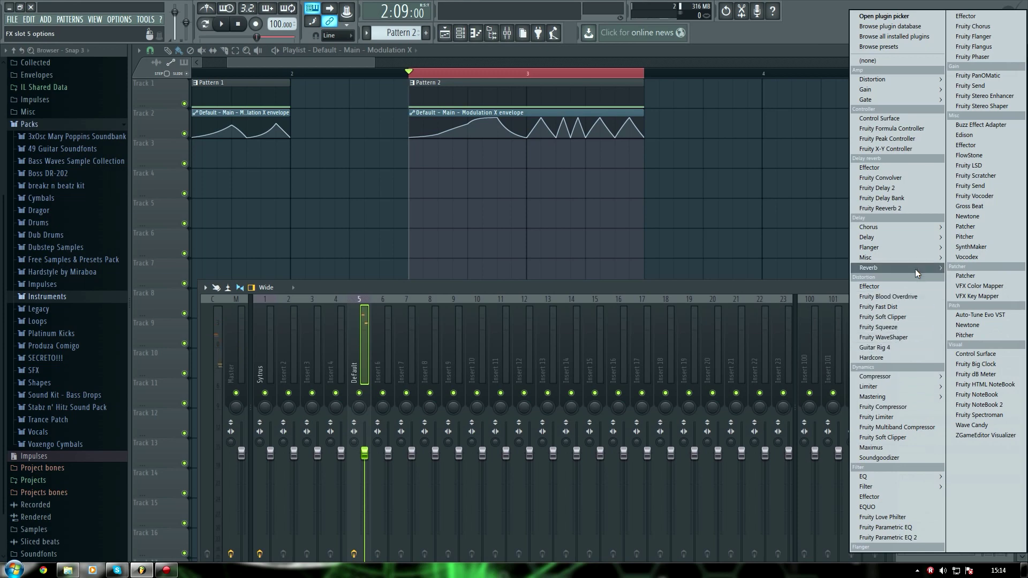
{"action": "left_click", "coordinate": [972, 293]}
{"action": "key", "text": "space"}
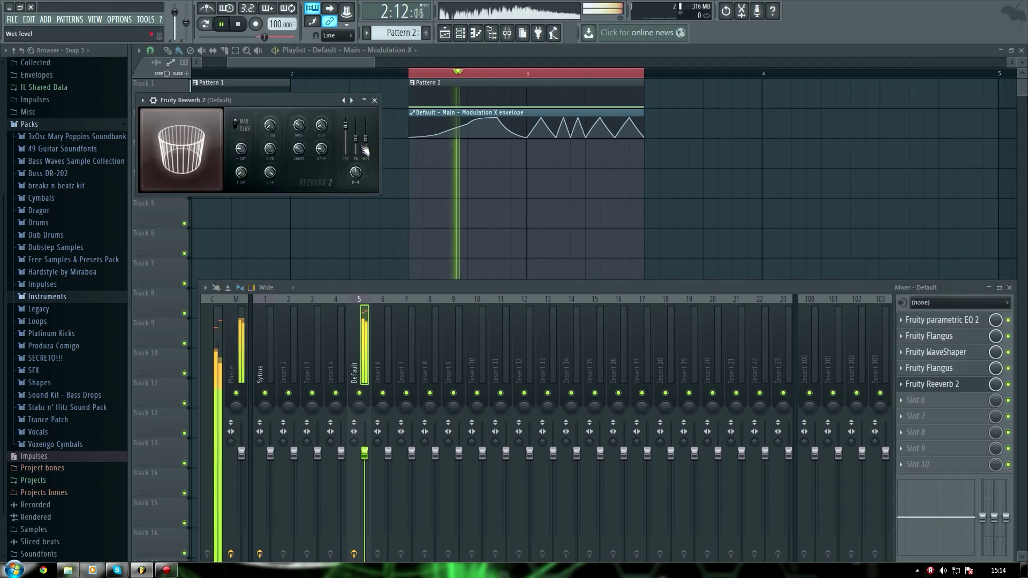
{"action": "key", "text": "space"}
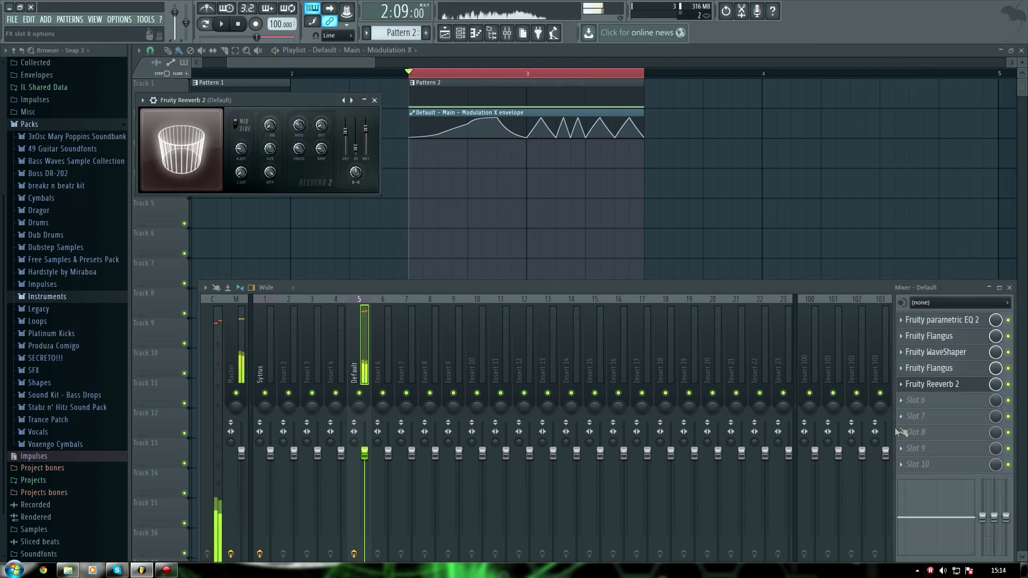
Step: Remove Fruity Reeverb 2 and the second Fruity Flangus from the Default insert's effect chain
{"action": "left_click", "coordinate": [901, 384]}
{"action": "left_click", "coordinate": [933, 348]}
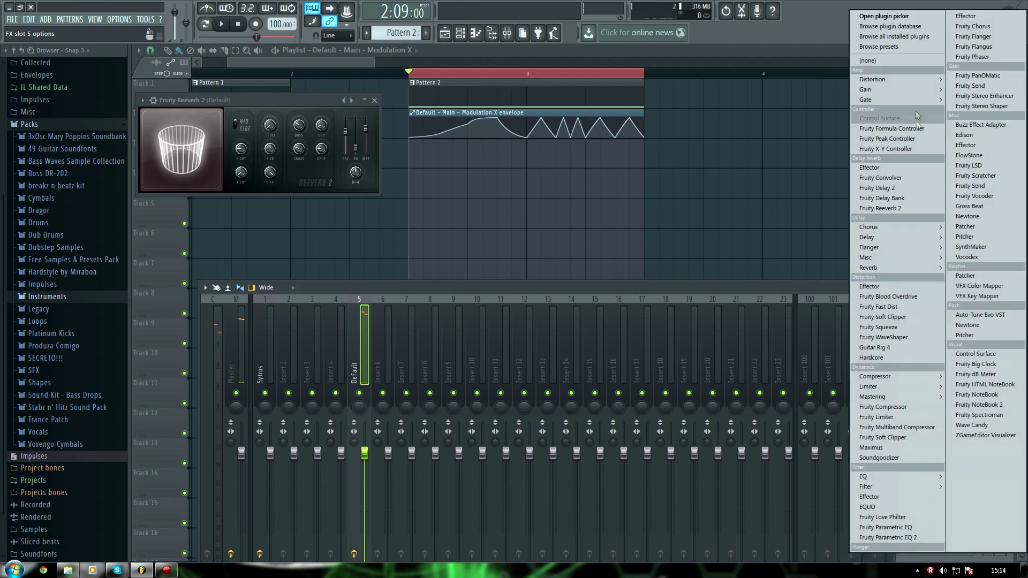
{"action": "left_click", "coordinate": [901, 61]}
{"action": "left_click", "coordinate": [912, 369]}
{"action": "left_click", "coordinate": [937, 348]}
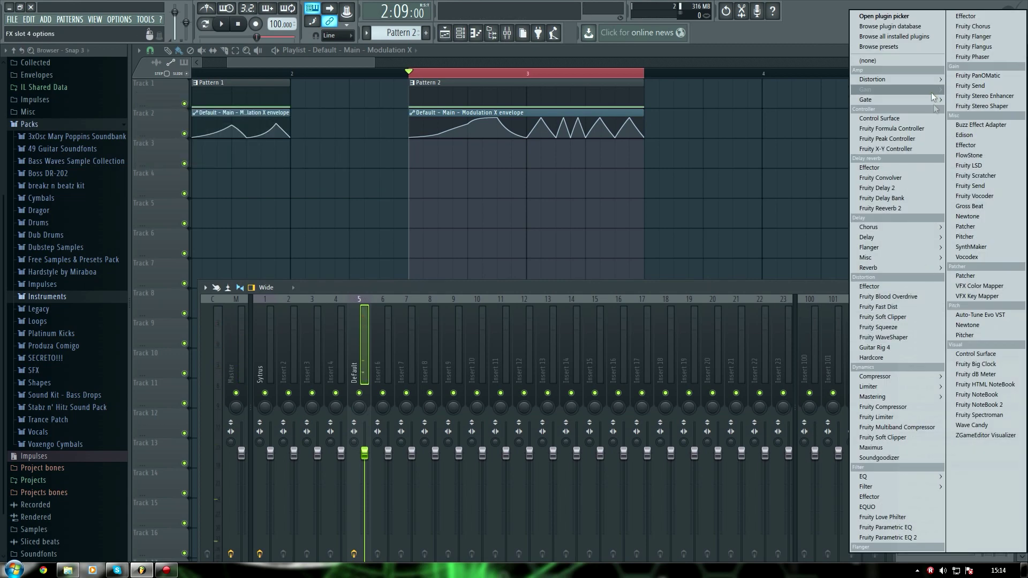
{"action": "left_click", "coordinate": [908, 61]}
{"action": "key", "text": "space"}
Step: Load a second Fruity parametric EQ 2 in the fourth effect slot, lower bands 6 and 7, and narrow band 6
{"action": "left_click", "coordinate": [905, 372]}
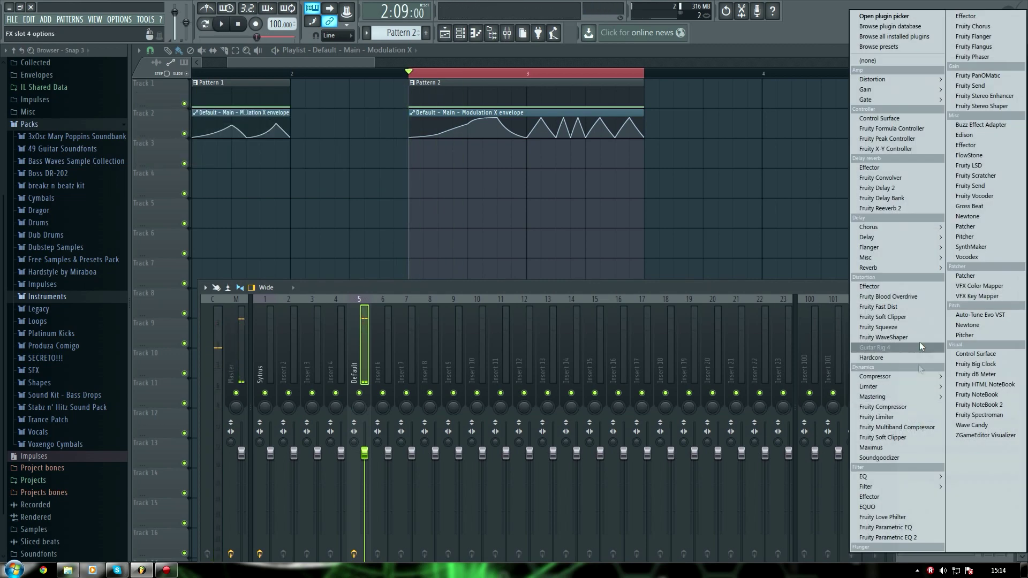
{"action": "left_click", "coordinate": [908, 538]}
{"action": "left_click_drag", "start_coordinate": [423, 284], "coordinate": [427, 303]}
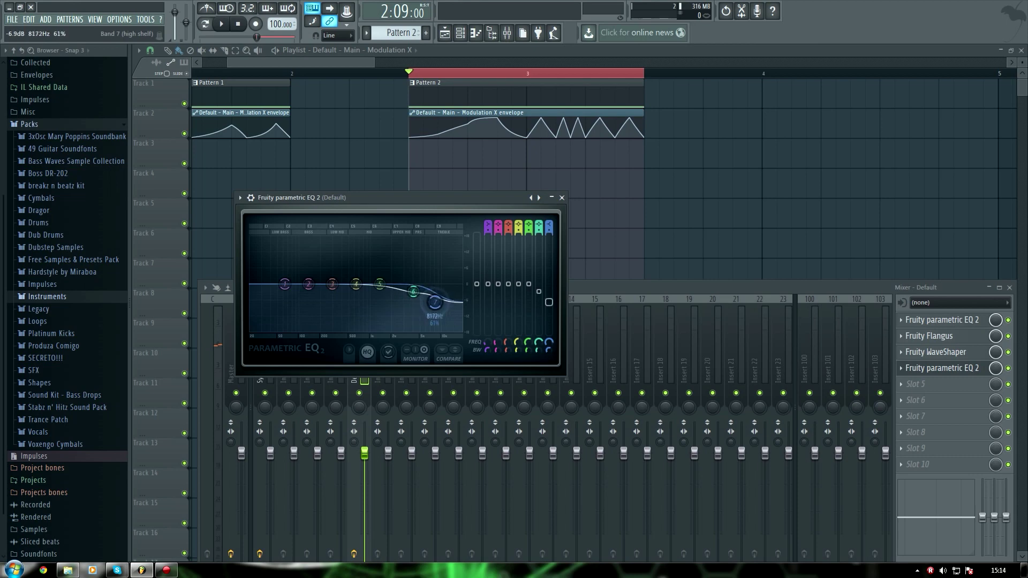
{"action": "left_click_drag", "start_coordinate": [413, 292], "coordinate": [444, 308]}
{"action": "scroll", "coordinate": [438, 306], "scroll_direction": "up", "scroll_amount": 5}
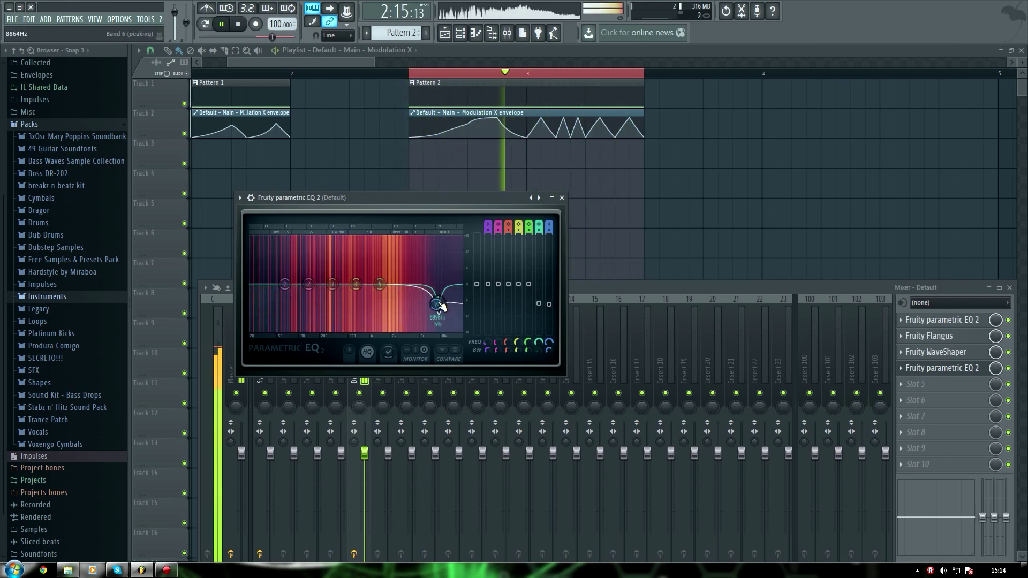
Step: Lower the second EQ's band 7 high shelf fully, change its filter order, and shift it slightly higher in frequency
{"action": "left_click_drag", "start_coordinate": [436, 310], "coordinate": [442, 330]}
{"action": "right_click", "coordinate": [443, 330]}
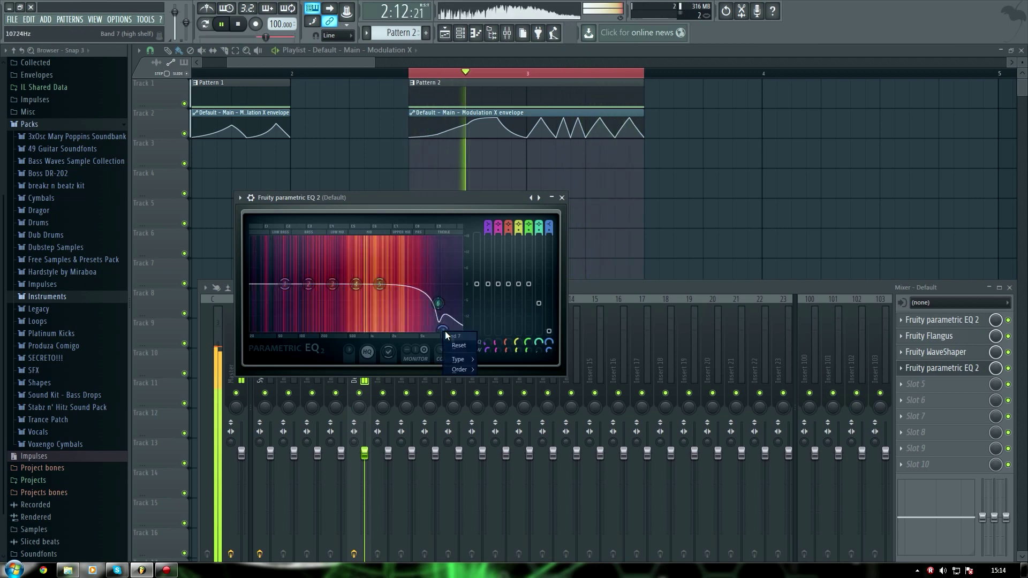
{"action": "mouse_move", "coordinate": [468, 369]}
{"action": "left_click", "coordinate": [503, 407]}
{"action": "left_click_drag", "start_coordinate": [442, 330], "coordinate": [445, 329]}
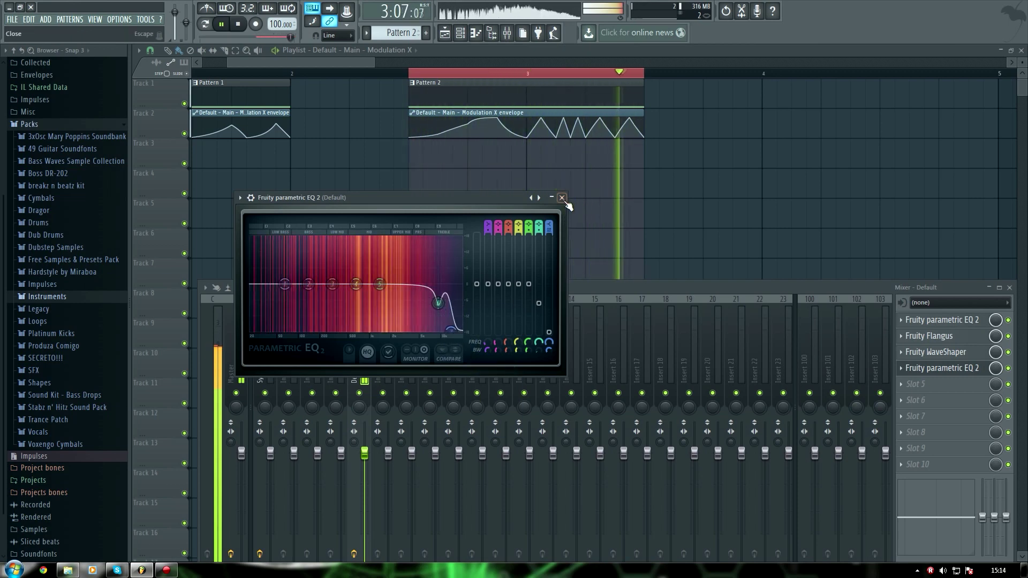
Step: Load Maximus in the Default insert's fifth effect slot and apply a Max loudness mastering preset to it
{"action": "left_click", "coordinate": [562, 197]}
{"action": "key", "text": "space"}
{"action": "left_click", "coordinate": [913, 384]}
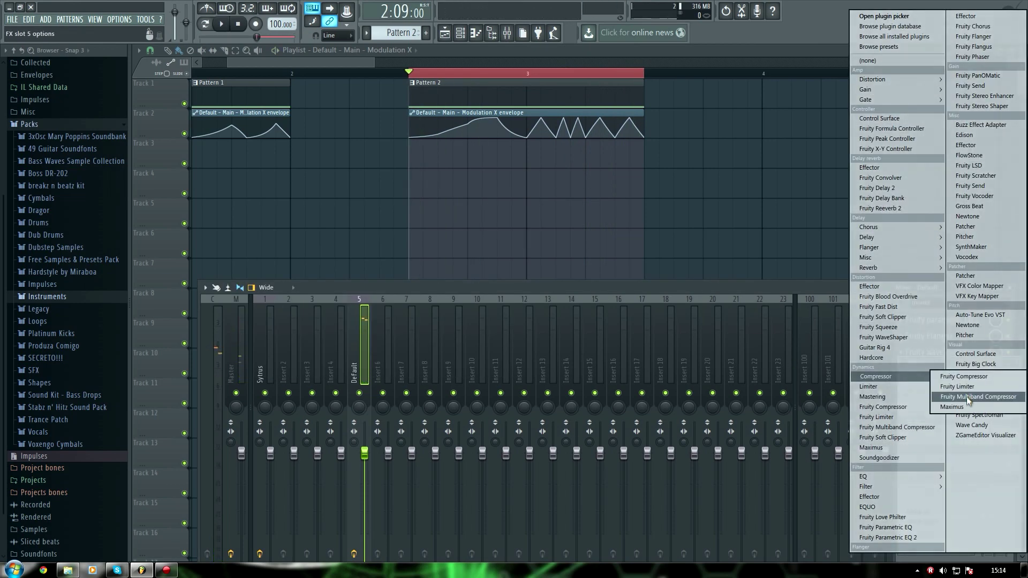
{"action": "left_click", "coordinate": [956, 407]}
{"action": "key", "text": "space"}
{"action": "right_click", "coordinate": [434, 100]}
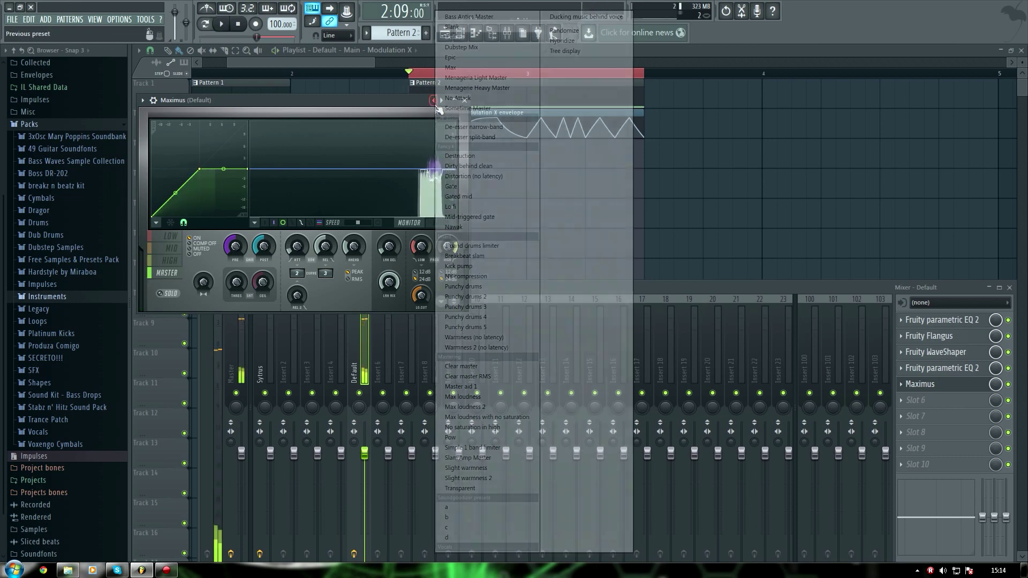
{"action": "left_click", "coordinate": [471, 401]}
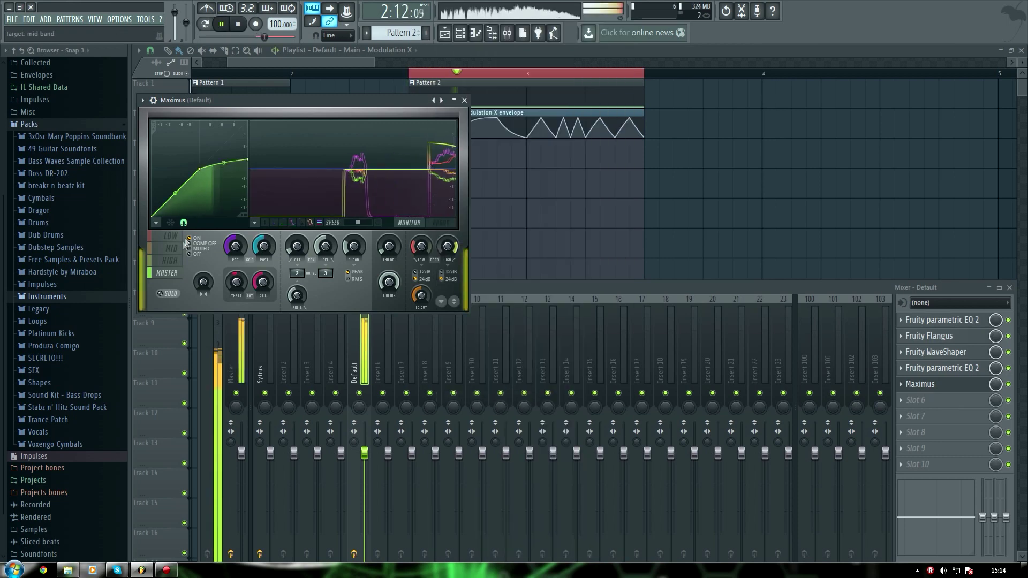
Step: Review Maximus's low, high and mid band curves, and raise the upper part of the master band's compression curve
{"action": "left_click", "coordinate": [177, 241]}
{"action": "key", "text": "space"}
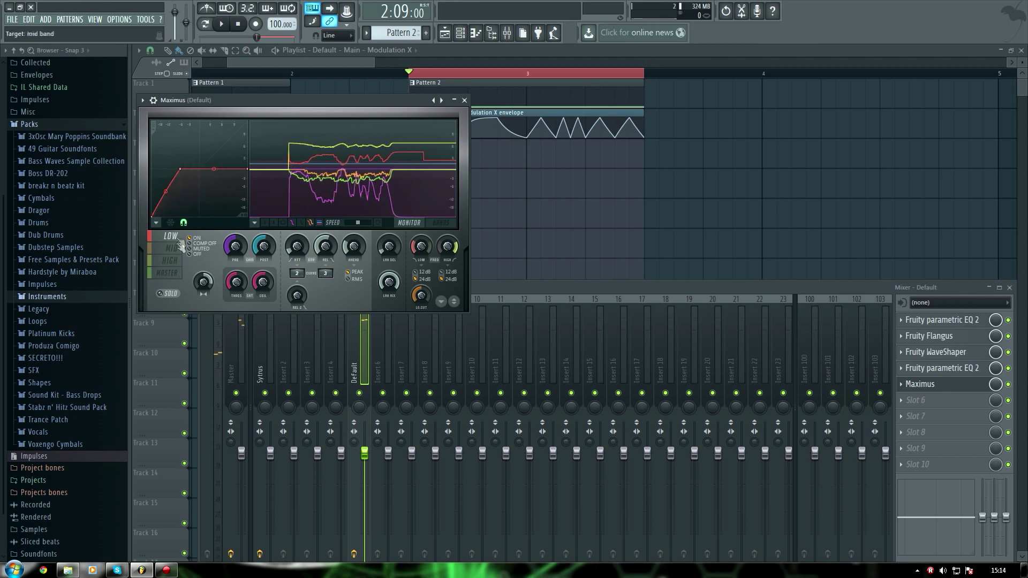
{"action": "left_click", "coordinate": [180, 261]}
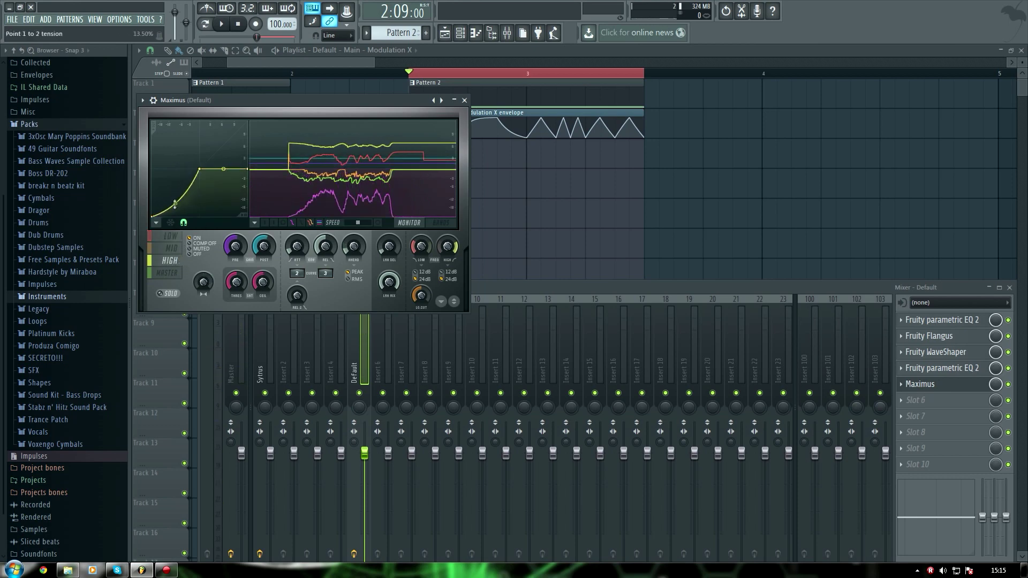
{"action": "key", "text": "space"}
{"action": "left_click", "coordinate": [172, 248]}
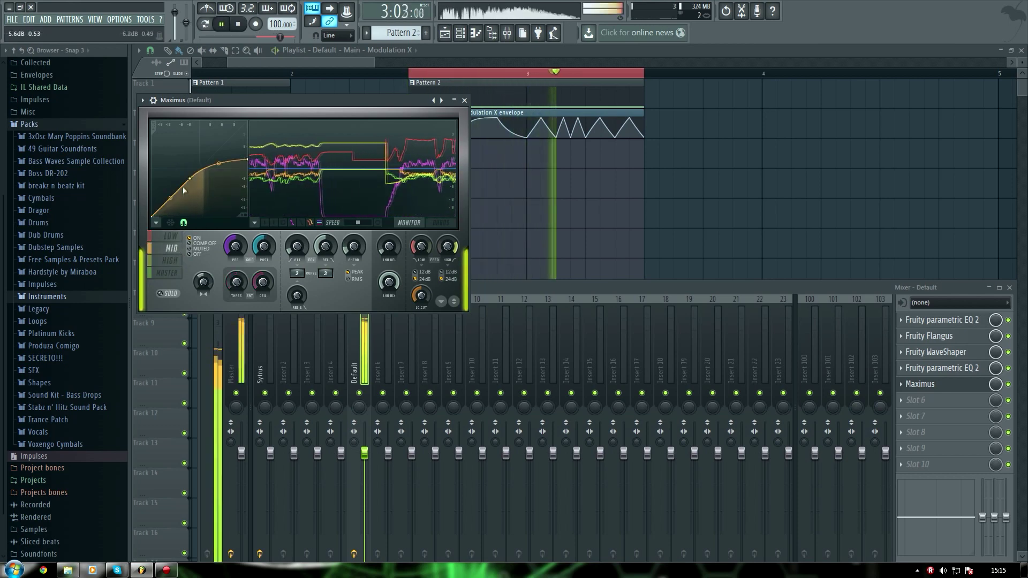
{"action": "left_click", "coordinate": [167, 272]}
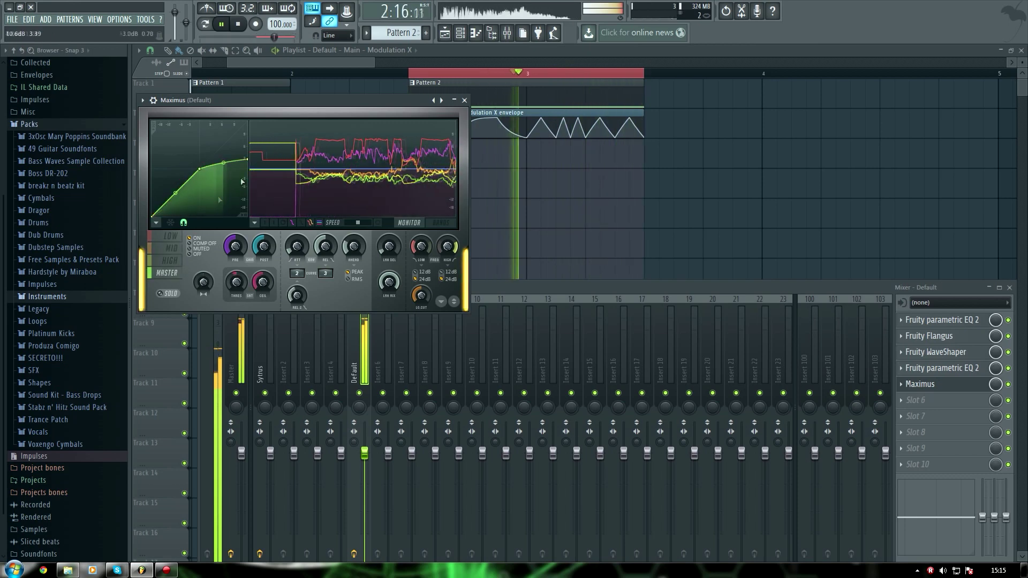
{"action": "left_click_drag", "start_coordinate": [224, 162], "coordinate": [224, 145]}
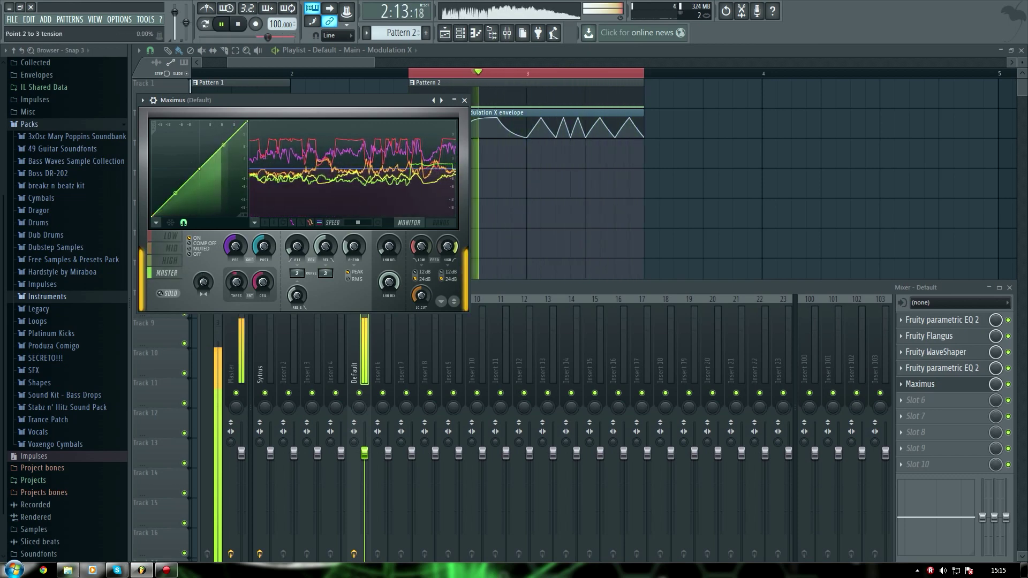
{"action": "left_click_drag", "start_coordinate": [224, 145], "coordinate": [224, 151]}
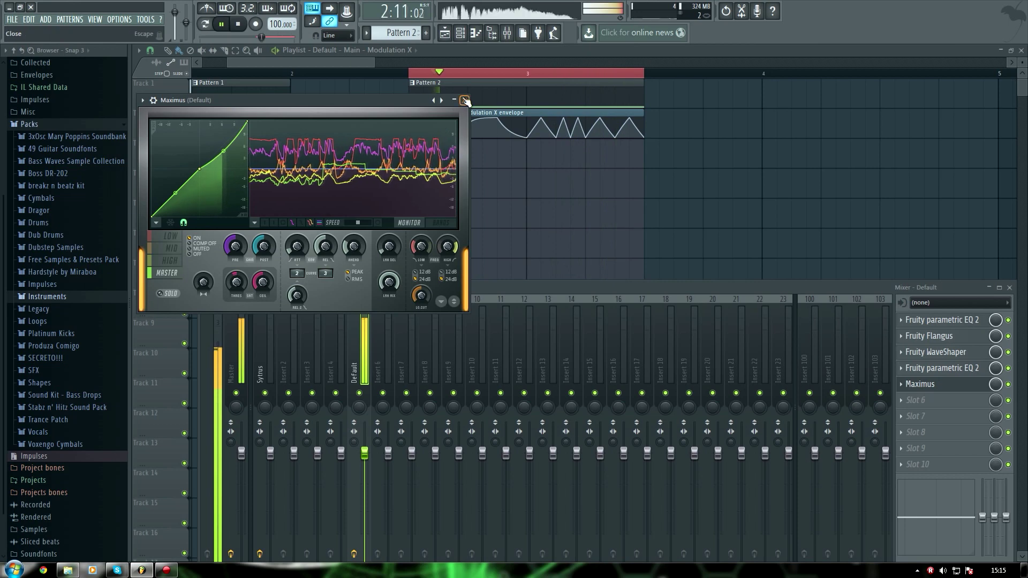
{"action": "left_click", "coordinate": [465, 100]}
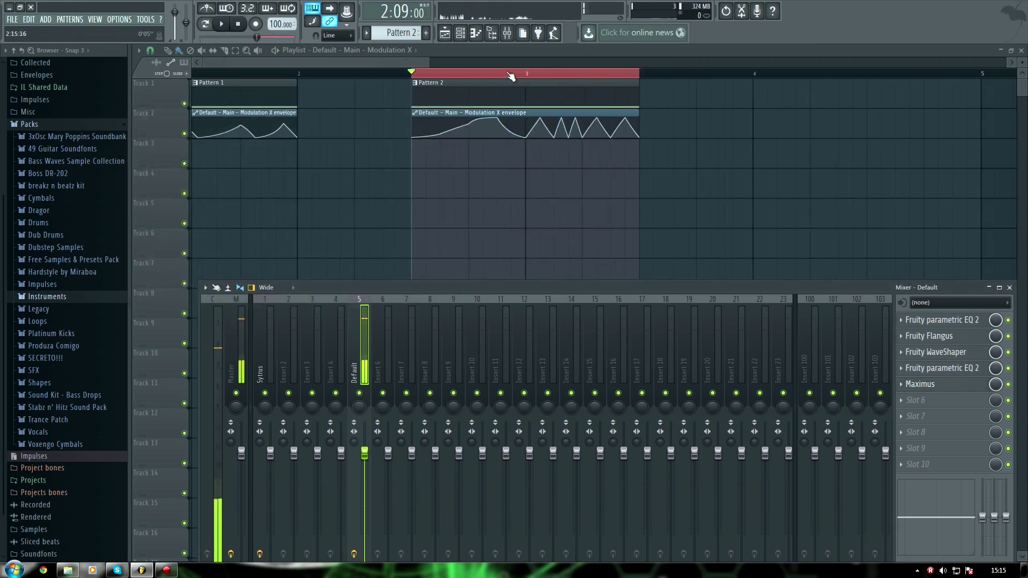
Step: Move Pattern 2 and its Modulation X envelope back to bar 2, directly after Pattern 1
{"action": "scroll", "coordinate": [510, 76], "scroll_direction": "down", "scroll_amount": 3}
{"action": "key", "text": "F9"}
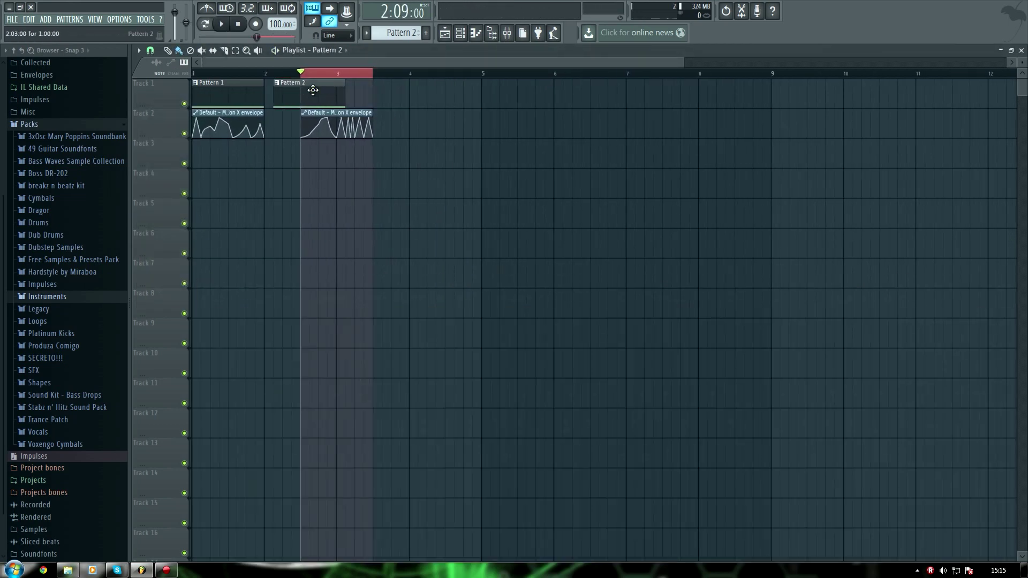
{"action": "left_click_drag", "start_coordinate": [334, 113], "coordinate": [299, 113]}
{"action": "left_click", "coordinate": [236, 74]}
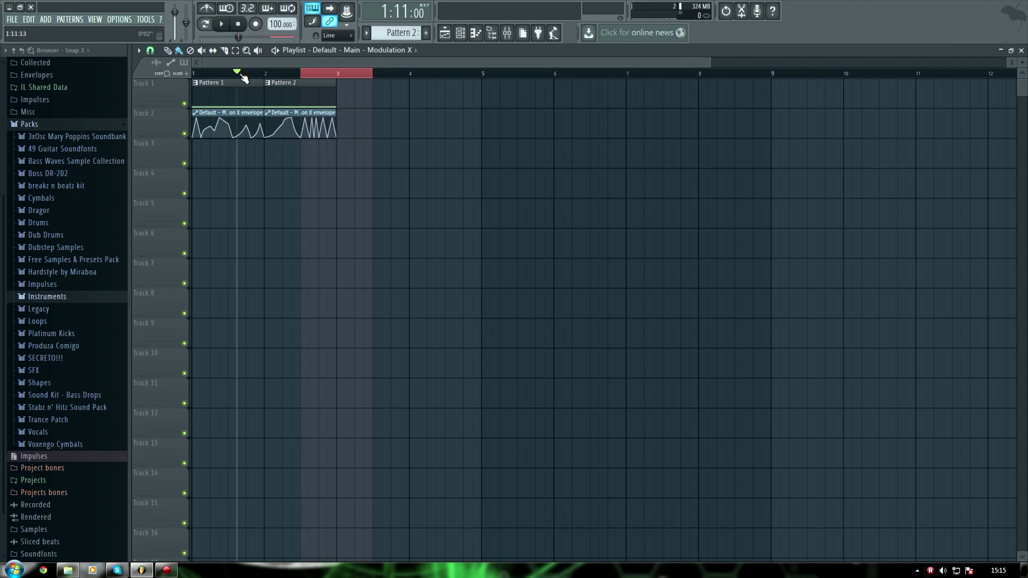
Step: Set the playlist loop over bars 1 and 2 and play both bass patterns together
{"action": "scroll", "coordinate": [278, 77], "scroll_direction": "down", "scroll_amount": 2}
{"action": "left_click_drag", "start_coordinate": [290, 75], "coordinate": [75, 83]}
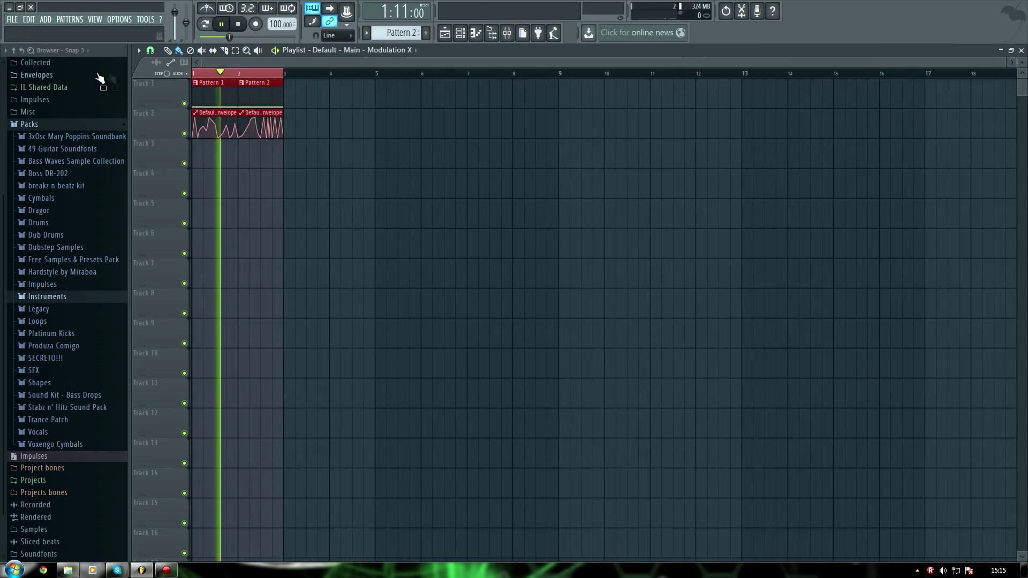
{"action": "key", "text": "space"}
{"action": "scroll", "coordinate": [278, 75], "scroll_direction": "up", "scroll_amount": 3}
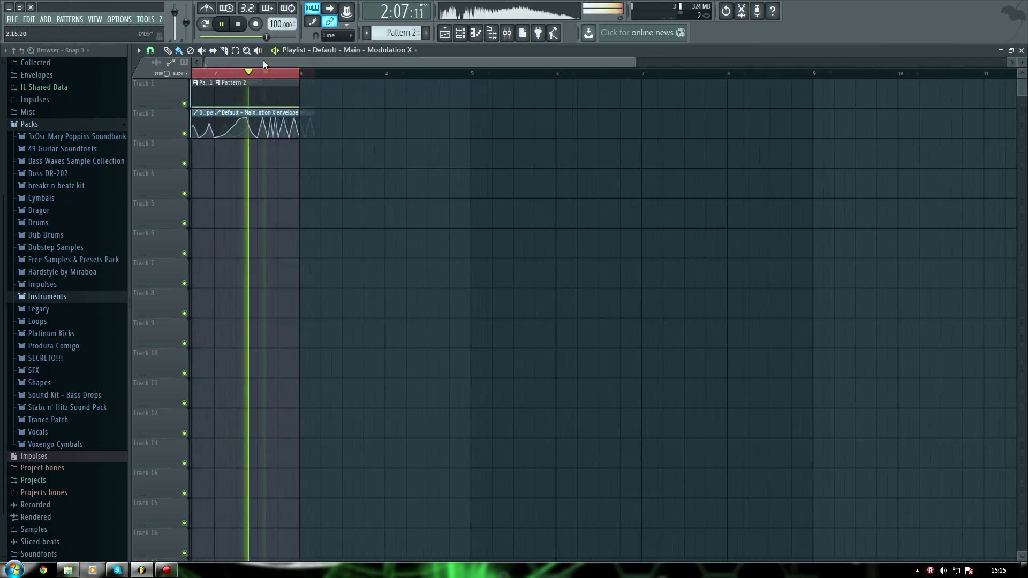
{"action": "left_click", "coordinate": [240, 24]}
{"action": "key", "text": "space"}
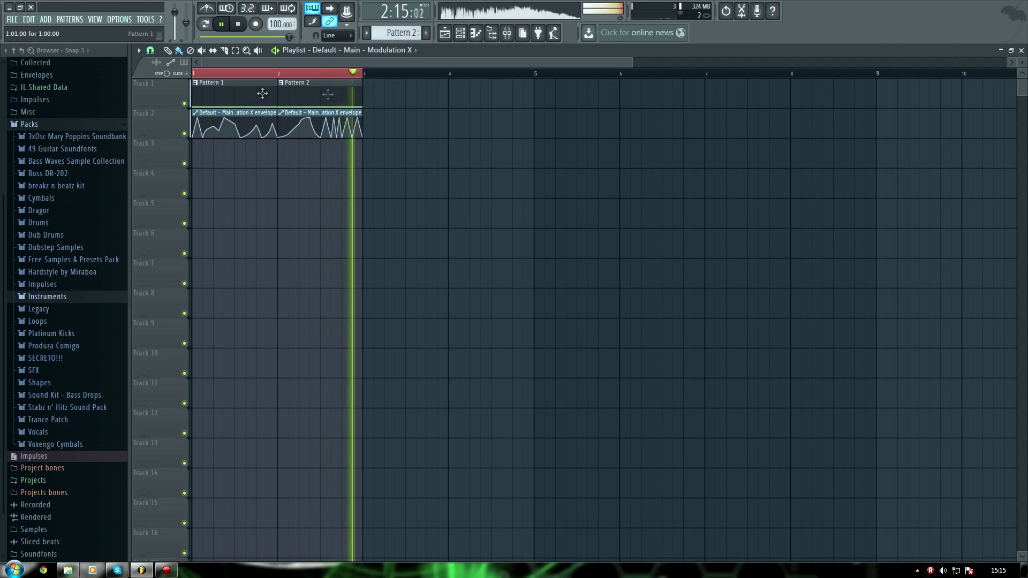
{"action": "scroll", "coordinate": [332, 74], "scroll_direction": "up", "scroll_amount": 2}
{"action": "scroll", "coordinate": [332, 73], "scroll_direction": "up", "scroll_amount": 3}
{"action": "key", "text": "space"}
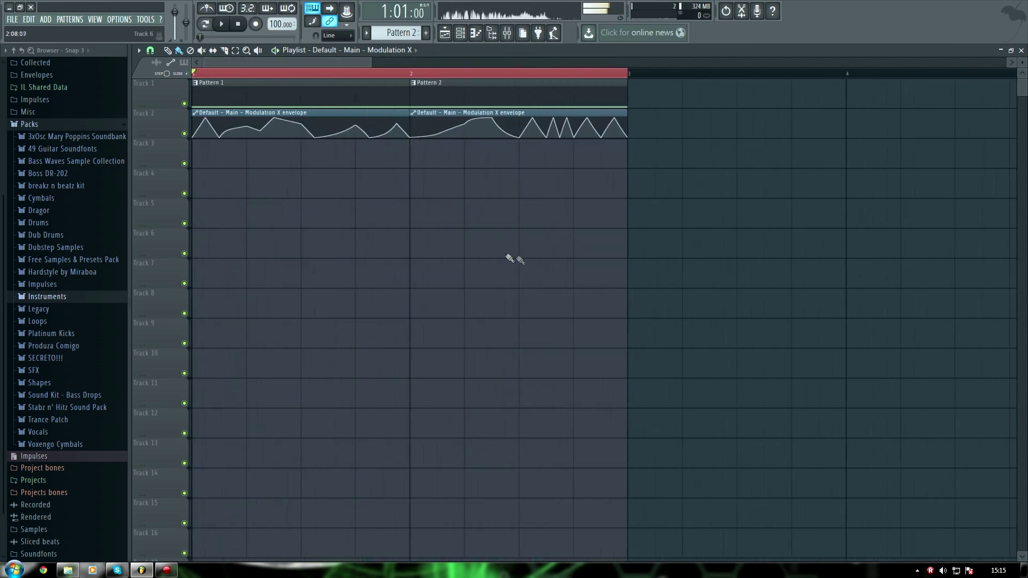
Step: Raise the project tempo to 140 BPM and play both patterns at that speed
{"action": "left_click_drag", "start_coordinate": [276, 22], "coordinate": [276, 20]}
{"action": "key", "text": "space"}
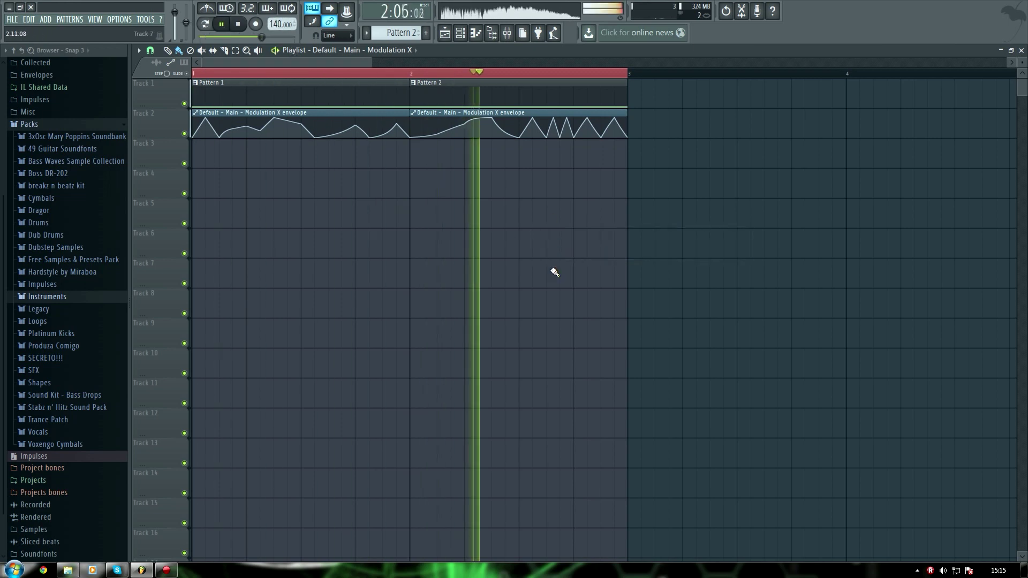
{"action": "key", "text": "space"}
{"action": "key", "text": "space"}
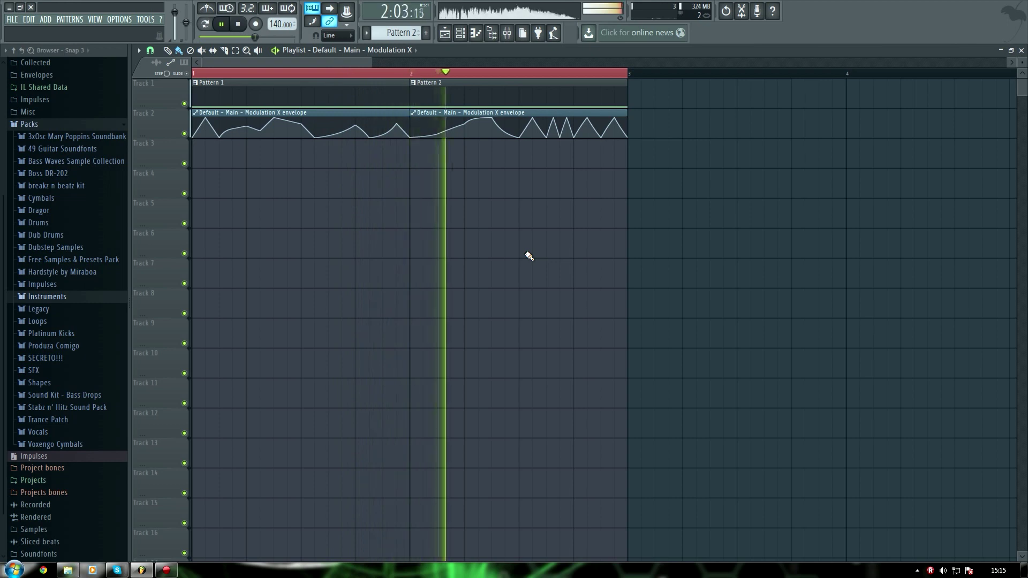
Step: Examine the band settings of the second and first Fruity parametric EQ 2 on the Default insert
{"action": "left_click", "coordinate": [505, 36]}
{"action": "left_click", "coordinate": [973, 370]}
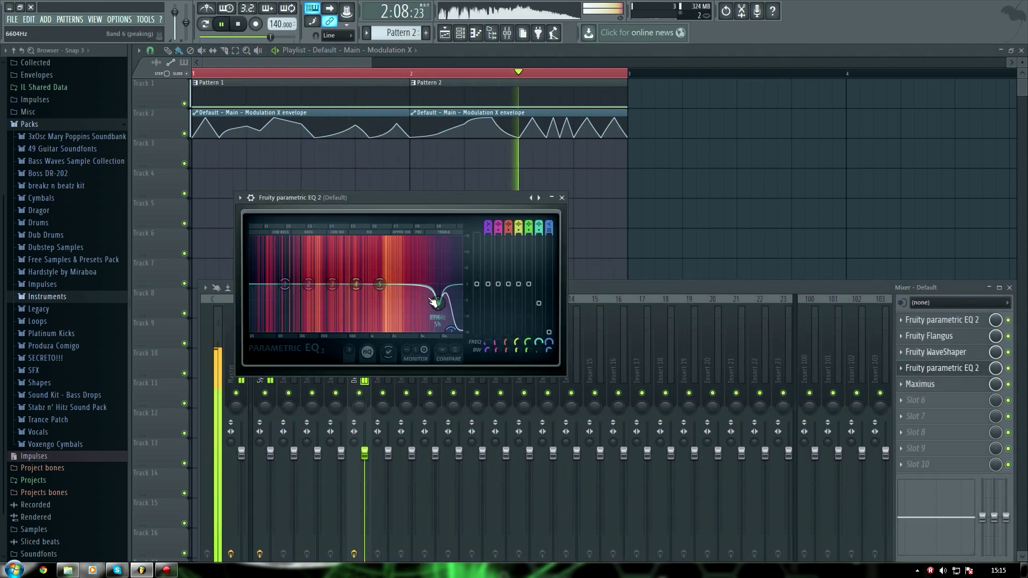
{"action": "left_click", "coordinate": [561, 197]}
{"action": "left_click", "coordinate": [942, 320]}
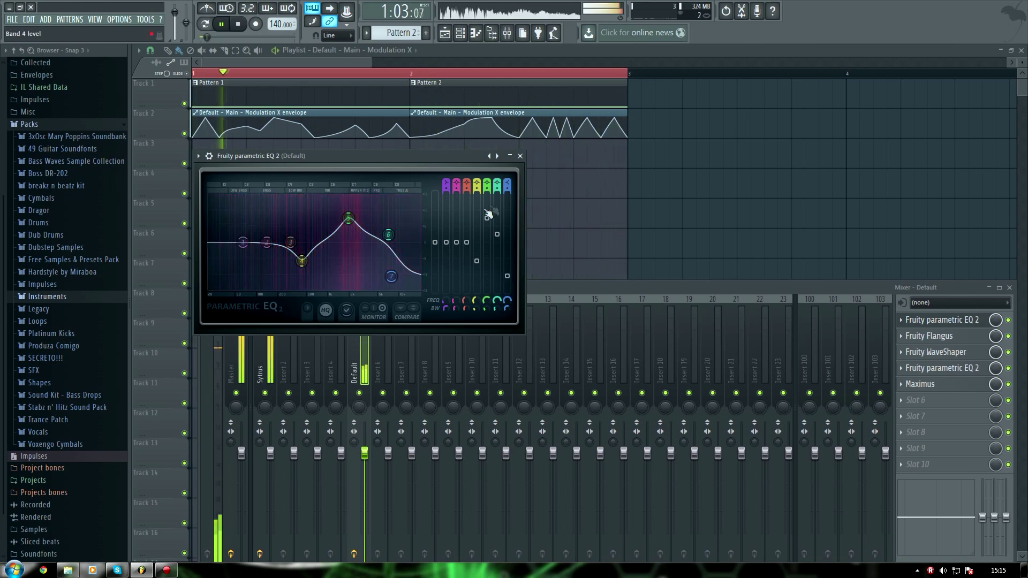
{"action": "left_click", "coordinate": [519, 156]}
Step: Stop playback and clear the two-bar loop selection in the playlist
{"action": "key", "text": "space"}
{"action": "key", "text": "F9"}
{"action": "left_click", "coordinate": [469, 75]}
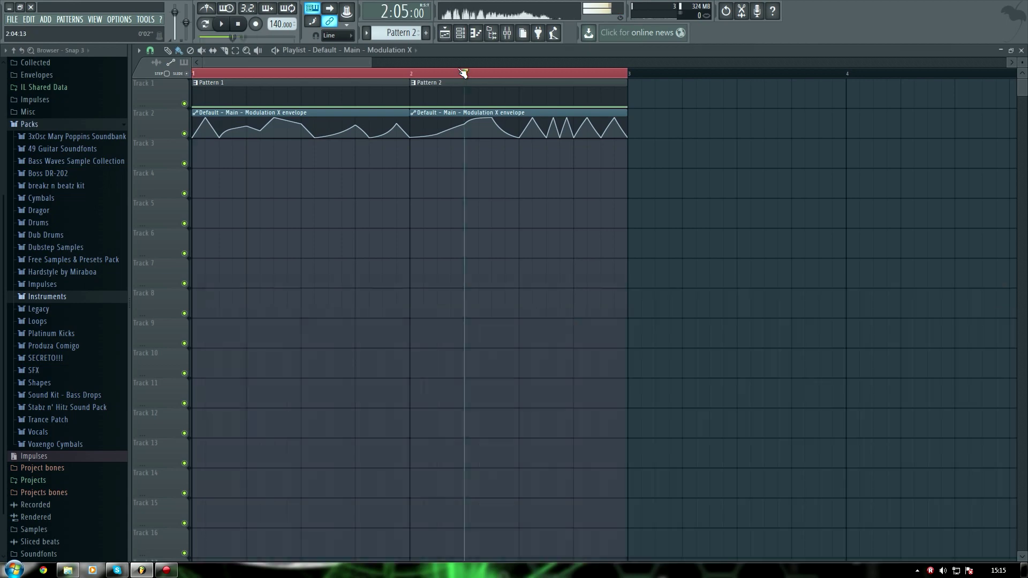
{"action": "scroll", "coordinate": [471, 81], "scroll_direction": "down", "scroll_amount": 3}
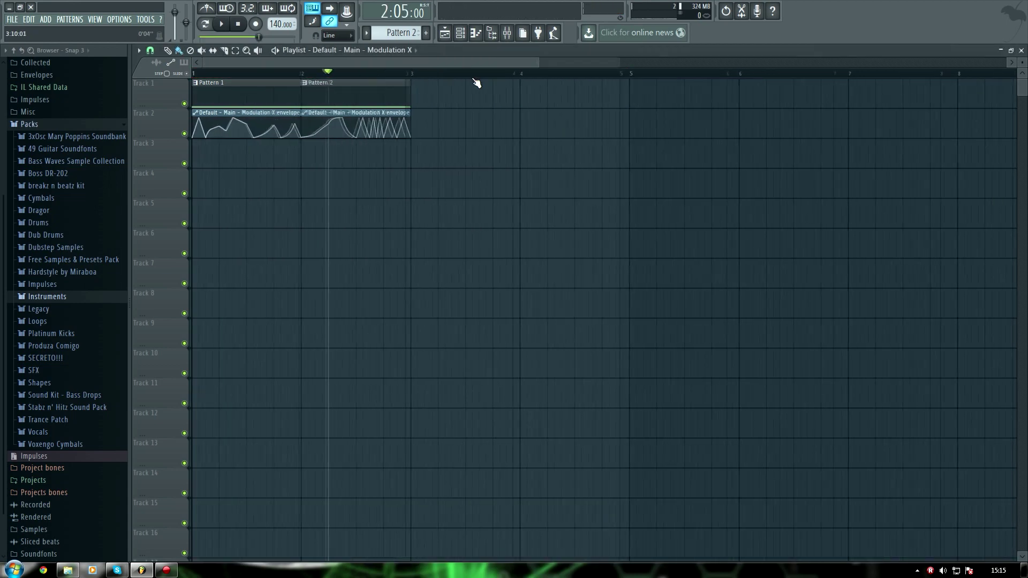
{"action": "scroll", "coordinate": [472, 88], "scroll_direction": "down", "scroll_amount": 2}
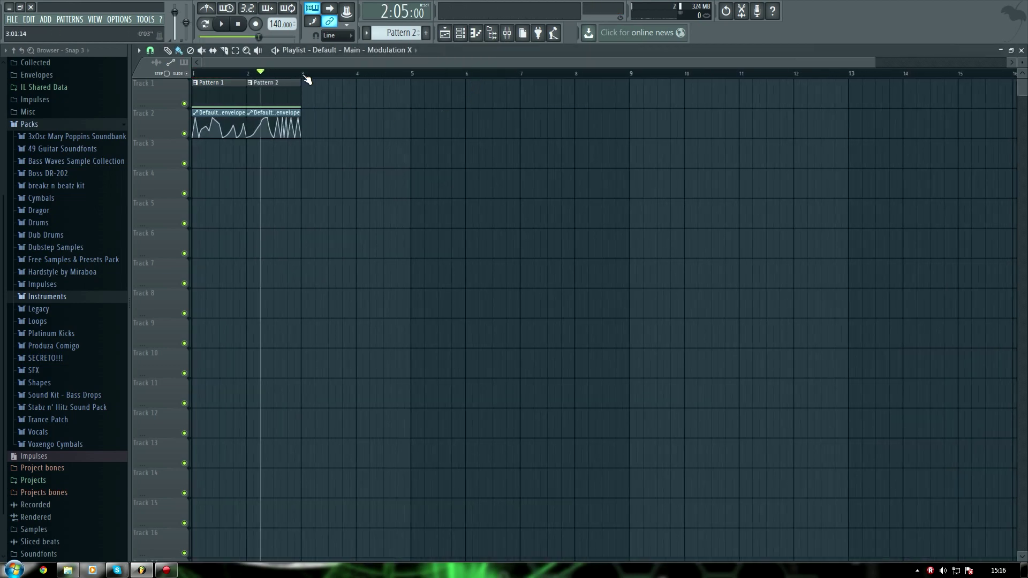
{"action": "scroll", "coordinate": [307, 79], "scroll_direction": "down", "scroll_amount": 3}
{"action": "scroll", "coordinate": [164, 72], "scroll_direction": "up", "scroll_amount": 5}
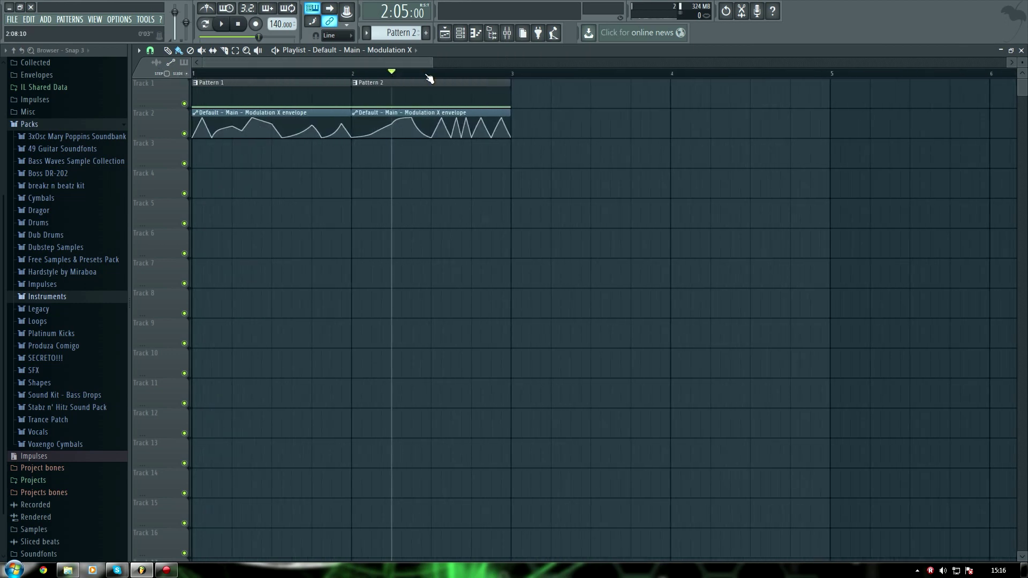
Step: Loop bar 2 under Pattern 2 and create an automation clip there for Fruity Flangus's Depth
{"action": "left_click", "coordinate": [464, 34]}
{"action": "left_click", "coordinate": [465, 33]}
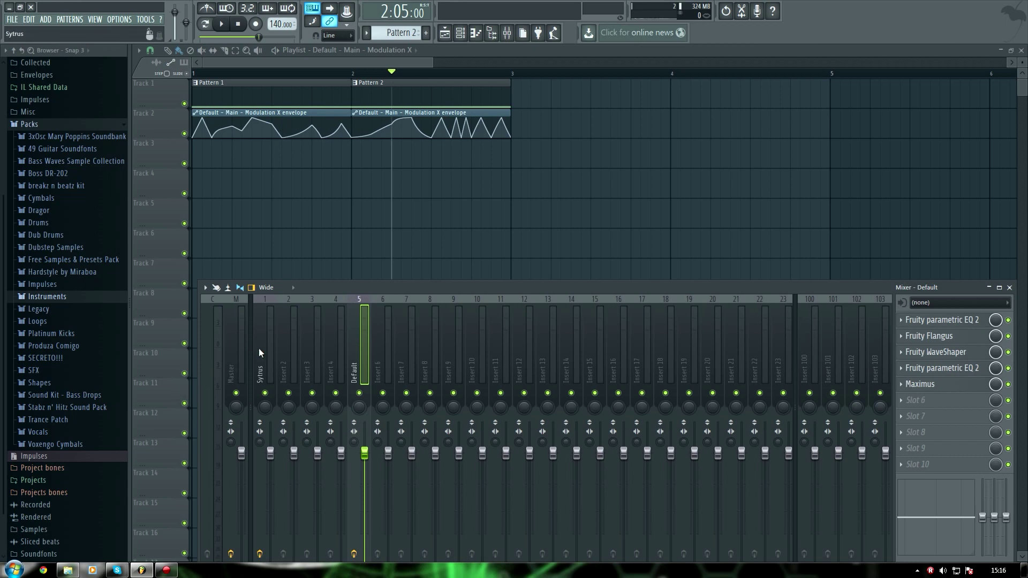
{"action": "left_click", "coordinate": [960, 341]}
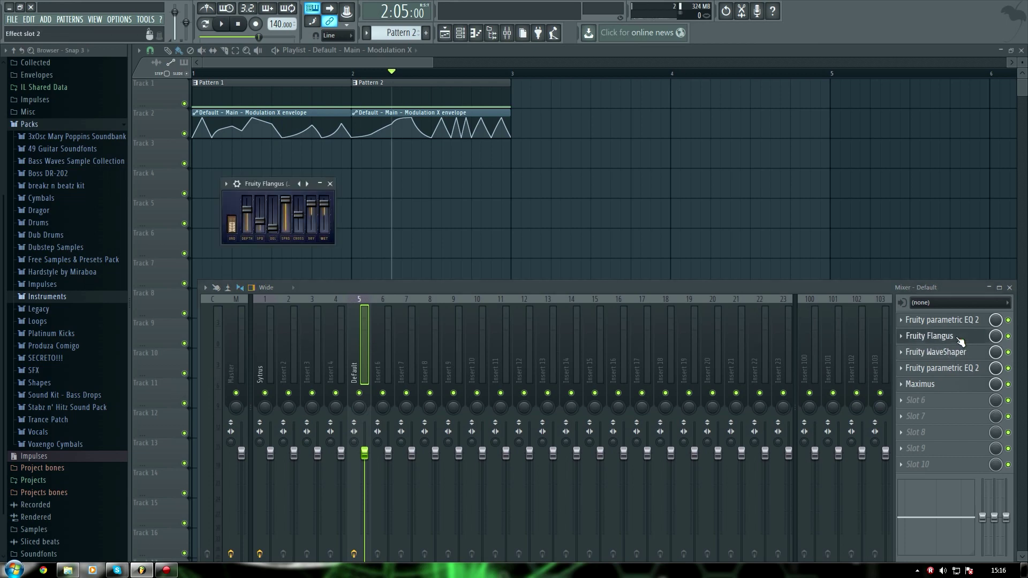
{"action": "left_click", "coordinate": [960, 340]}
{"action": "left_click", "coordinate": [961, 340]}
{"action": "left_click_drag", "start_coordinate": [347, 79], "coordinate": [513, 94]}
{"action": "left_click", "coordinate": [508, 34]}
{"action": "left_click", "coordinate": [971, 342]}
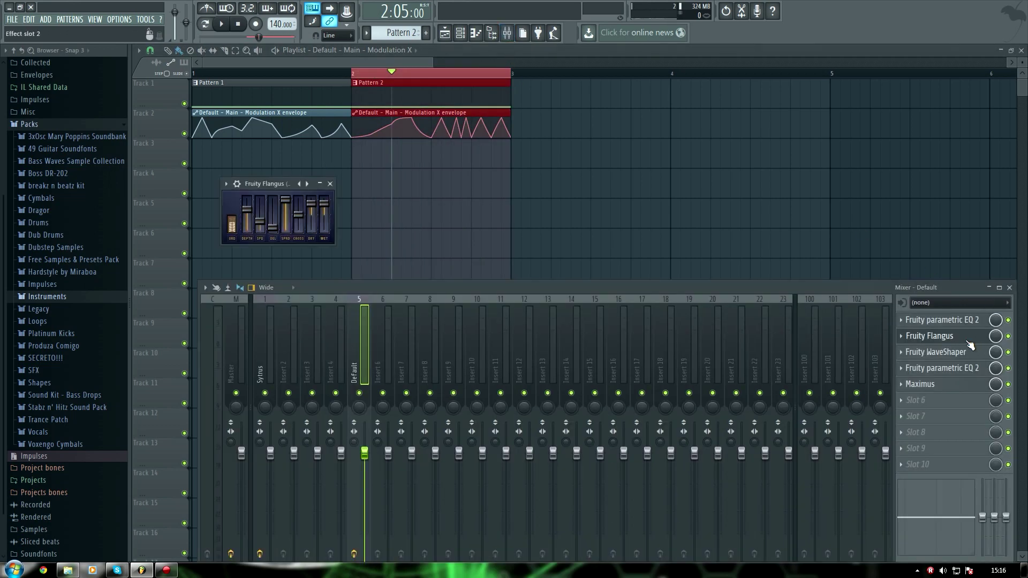
{"action": "right_click", "coordinate": [254, 212]}
{"action": "left_click", "coordinate": [294, 275]}
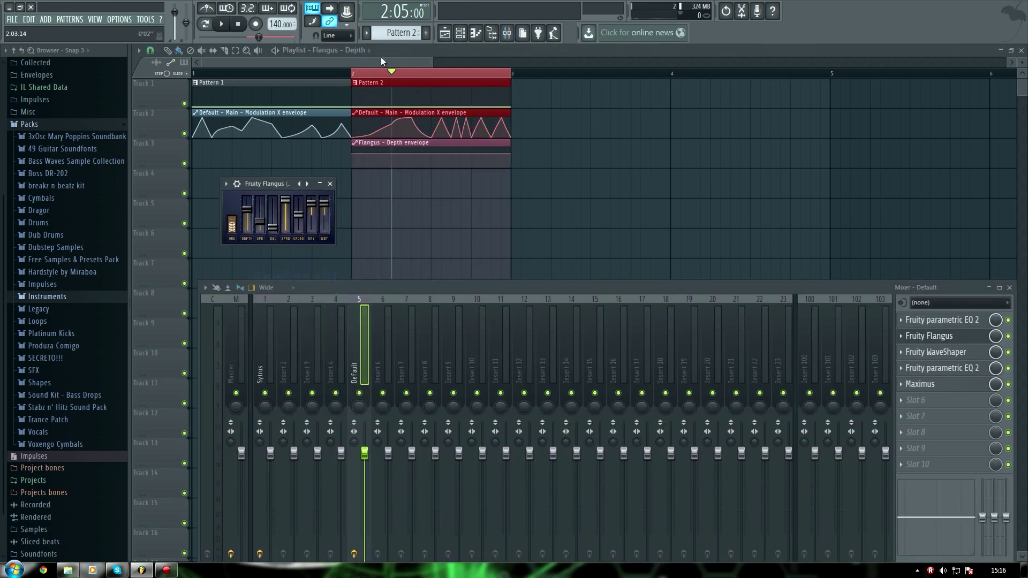
Step: Add two dips and a middle peak to the Flangus Depth envelope and end it with Pattern 2
{"action": "left_click", "coordinate": [394, 83]}
{"action": "right_click", "coordinate": [411, 168]}
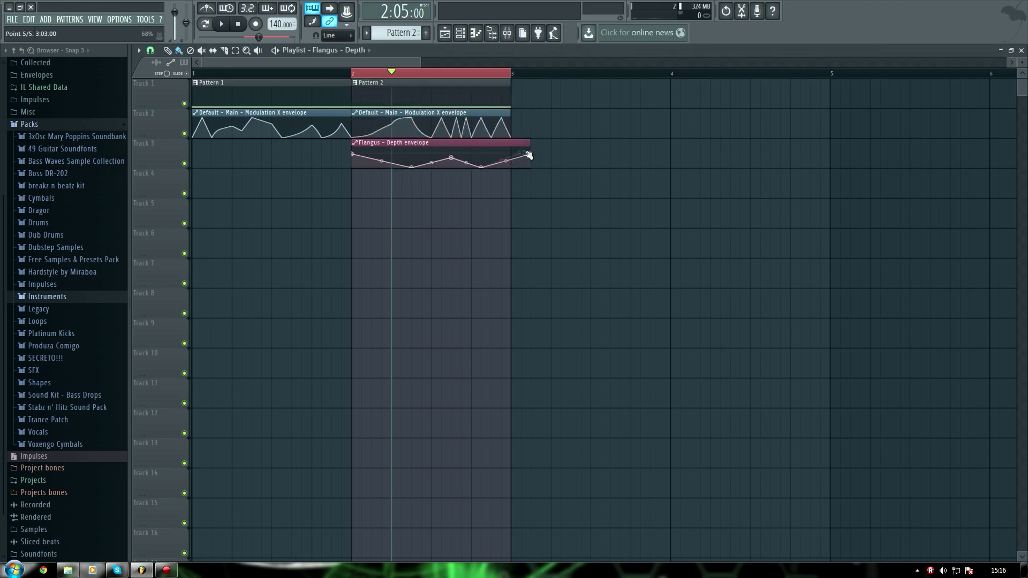
{"action": "left_click_drag", "start_coordinate": [528, 155], "coordinate": [511, 155]}
{"action": "key", "text": "space"}
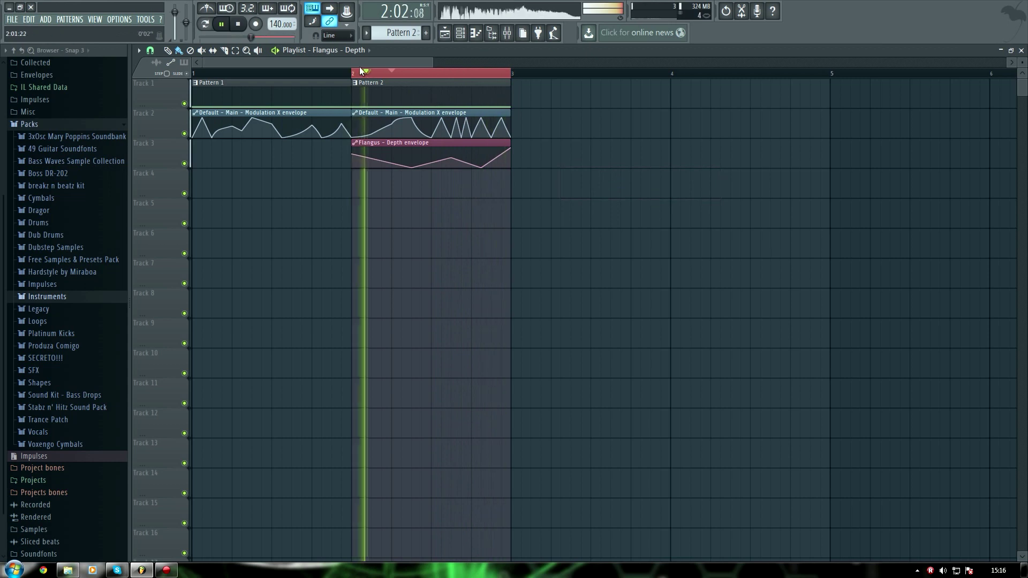
{"action": "key", "text": "space"}
Step: Raise the two dips of the Flangus Depth envelope, keeping only a shallow dip between them, and play it
{"action": "left_click_drag", "start_coordinate": [412, 167], "coordinate": [417, 153]}
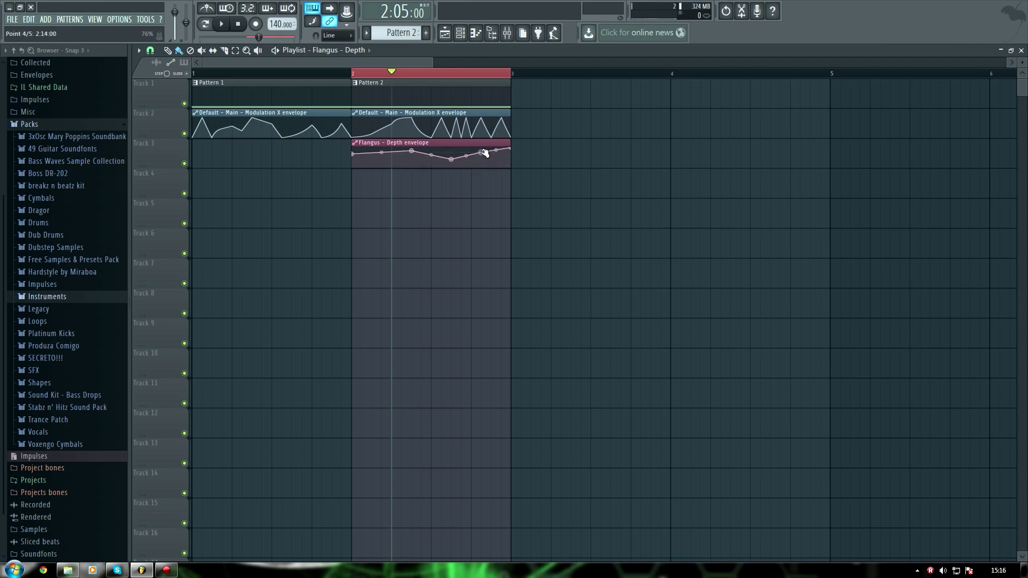
{"action": "key", "text": "space"}
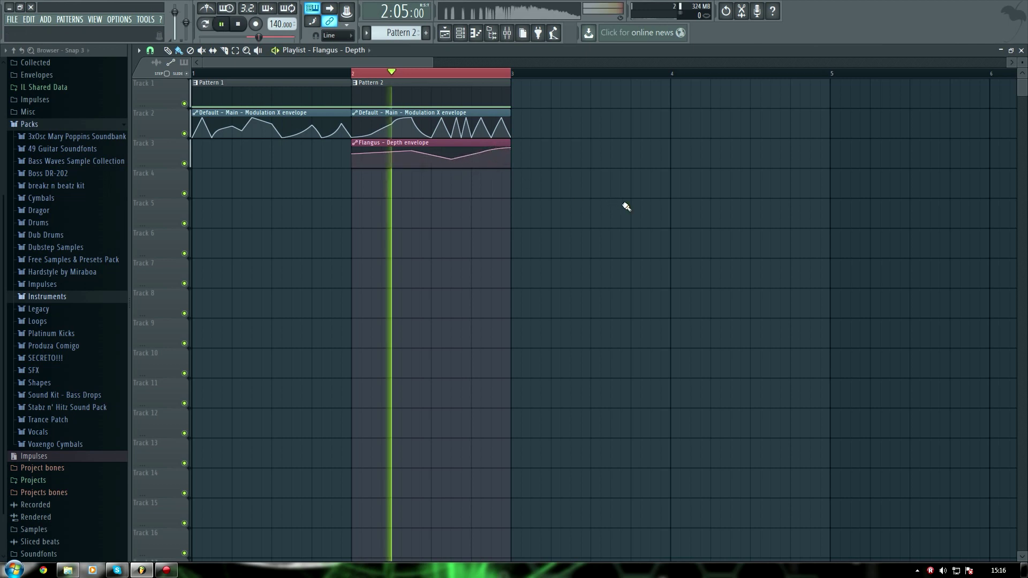
{"action": "key", "text": "space"}
Step: Load a third Fruity parametric EQ 2 in the sixth effect slot and move its window clear of the clips
{"action": "left_click", "coordinate": [507, 33]}
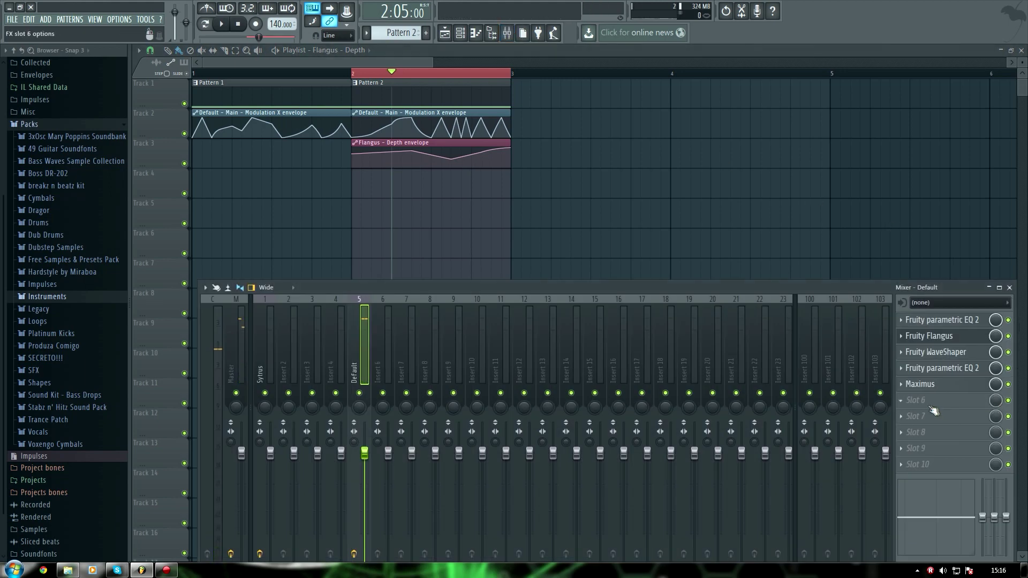
{"action": "left_click", "coordinate": [932, 408]}
{"action": "left_click", "coordinate": [910, 539]}
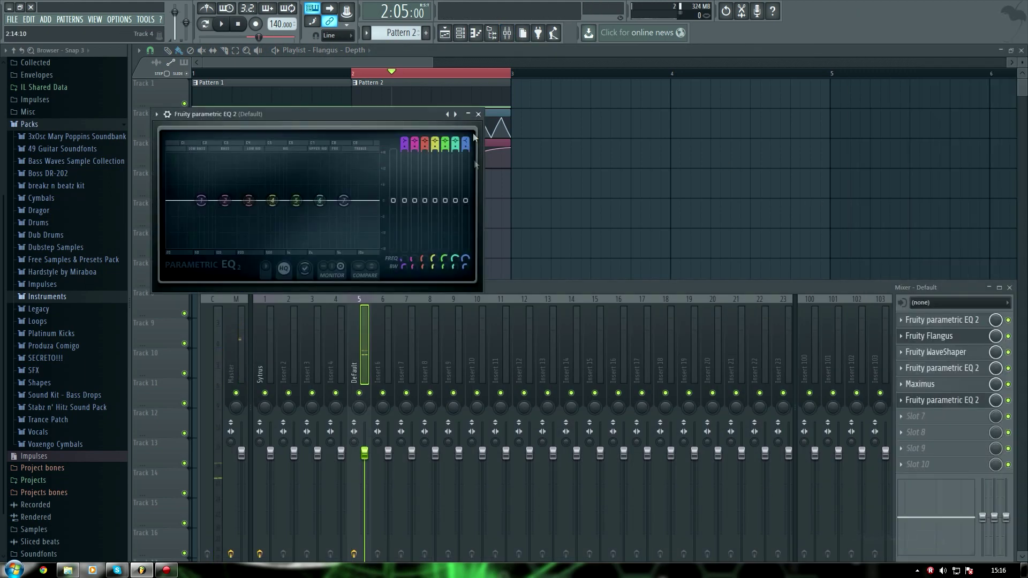
{"action": "left_click", "coordinate": [1010, 288]}
{"action": "left_click_drag", "start_coordinate": [345, 115], "coordinate": [668, 250]}
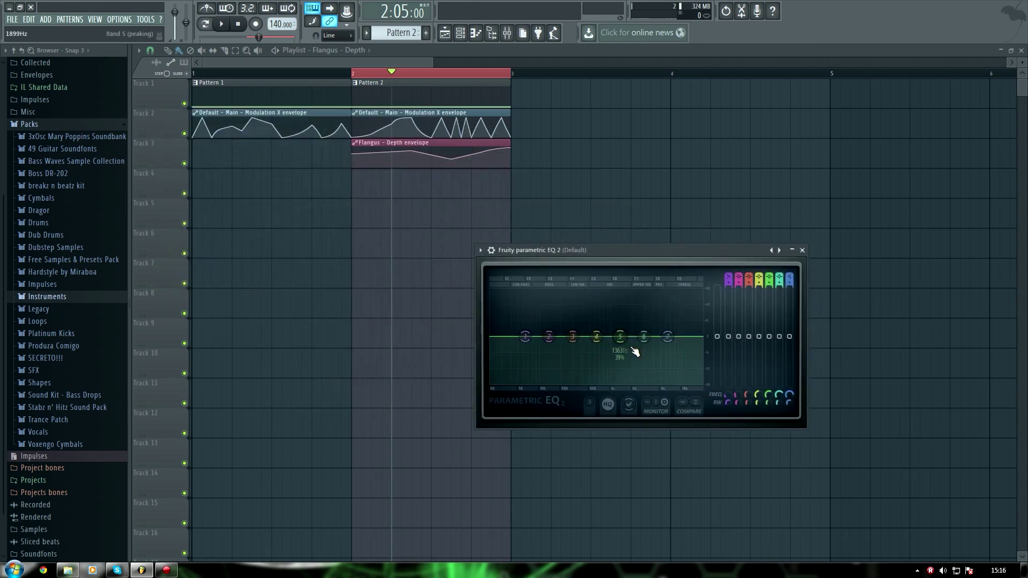
Step: Set bands 4 and 6 of the new Fruity parametric EQ 2 to the band stop type
{"action": "right_click", "coordinate": [597, 337]}
{"action": "mouse_move", "coordinate": [615, 368]}
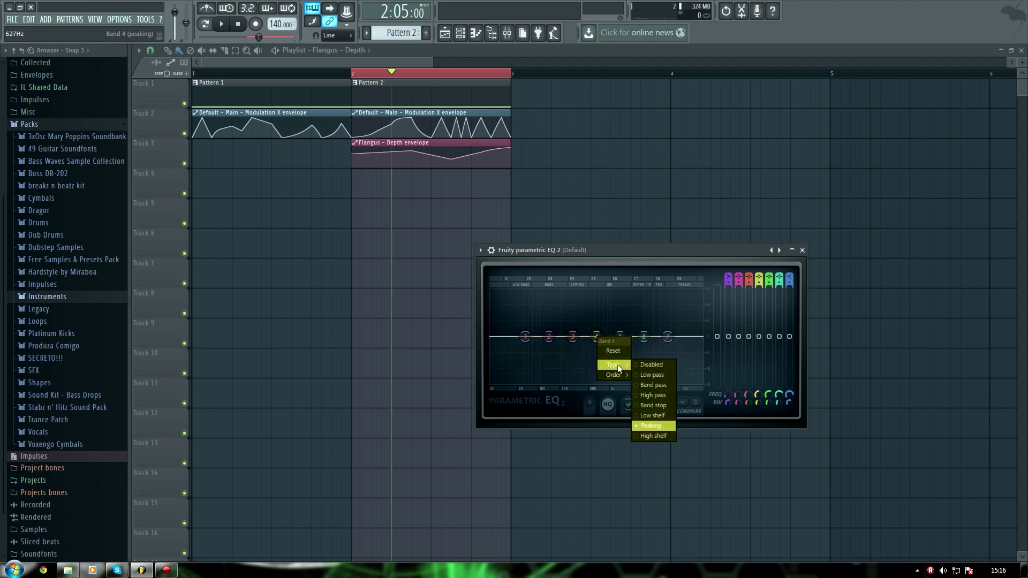
{"action": "left_click", "coordinate": [672, 409]}
{"action": "right_click", "coordinate": [644, 341]}
{"action": "mouse_move", "coordinate": [667, 365]}
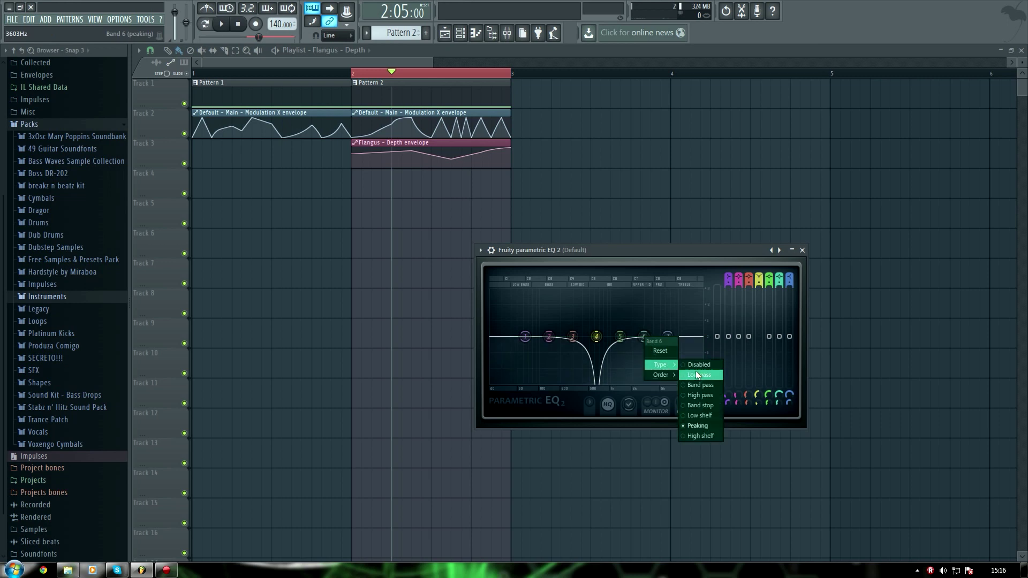
{"action": "left_click", "coordinate": [712, 406]}
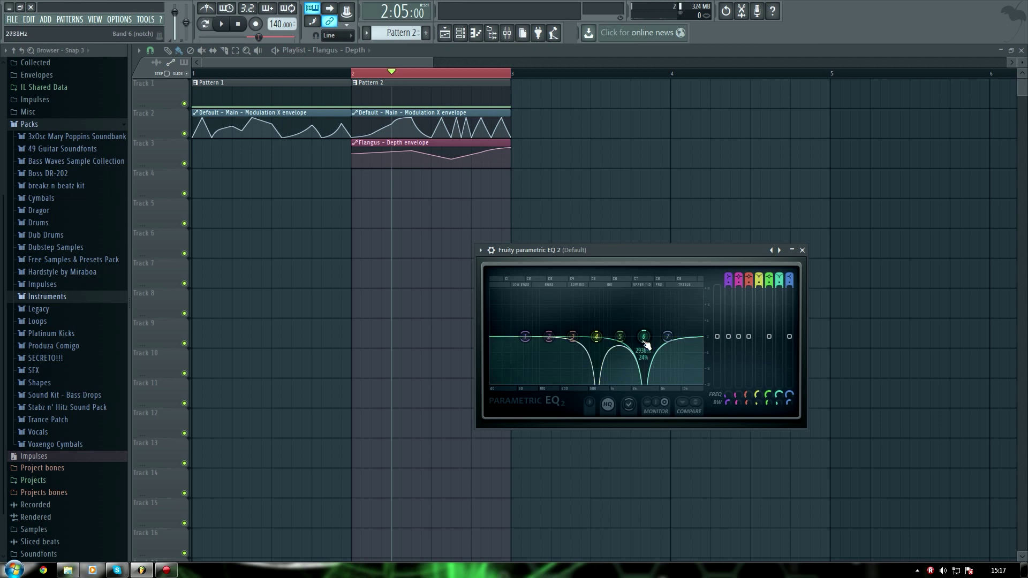
Step: Create automation clips for the frequencies of bands 4 and 6 under Pattern 2 and close the EQ window
{"action": "right_click", "coordinate": [758, 395]}
{"action": "left_click", "coordinate": [793, 463]}
{"action": "right_click", "coordinate": [781, 398]}
{"action": "left_click", "coordinate": [815, 464]}
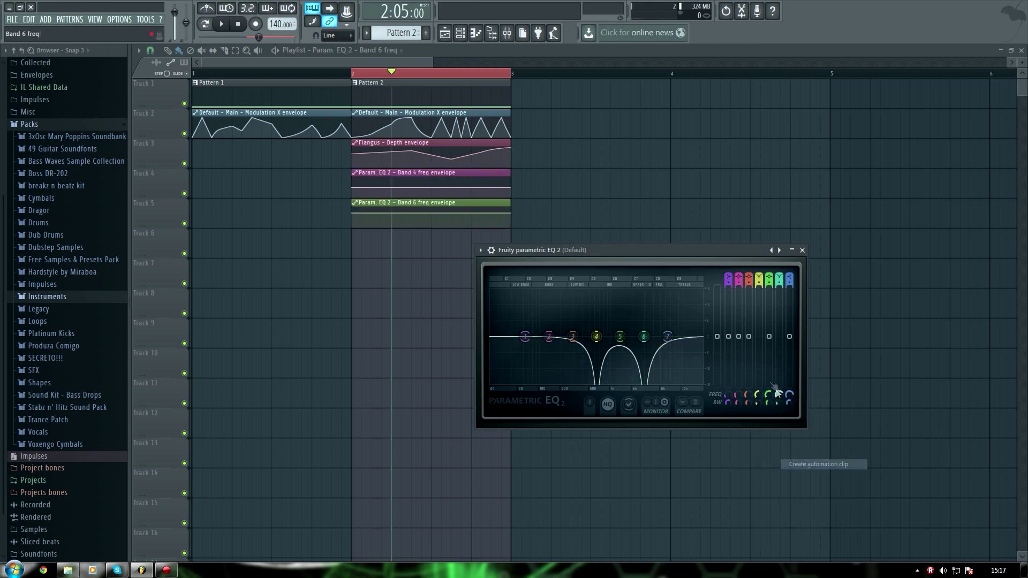
{"action": "key", "text": "Escape"}
Step: Enlarge tracks 4 and 5 and shape the Band 4 frequency envelope into a smooth dip that ends with Pattern 2
{"action": "left_click_drag", "start_coordinate": [165, 195], "coordinate": [166, 438]}
{"action": "mouse_move", "coordinate": [353, 241]}
{"action": "left_mouse_down"}
{"action": "mouse_move", "coordinate": [352, 260]}
{"action": "mouse_move", "coordinate": [397, 281]}
{"action": "mouse_move", "coordinate": [411, 261]}
{"action": "left_mouse_up"}
{"action": "right_click", "coordinate": [412, 262]}
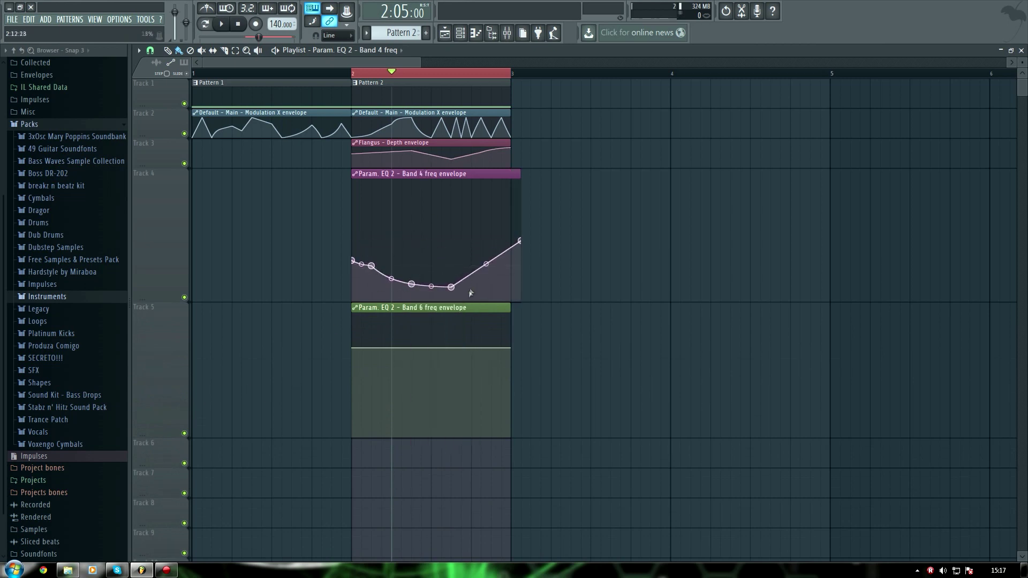
{"action": "left_click_drag", "start_coordinate": [522, 244], "coordinate": [512, 266]}
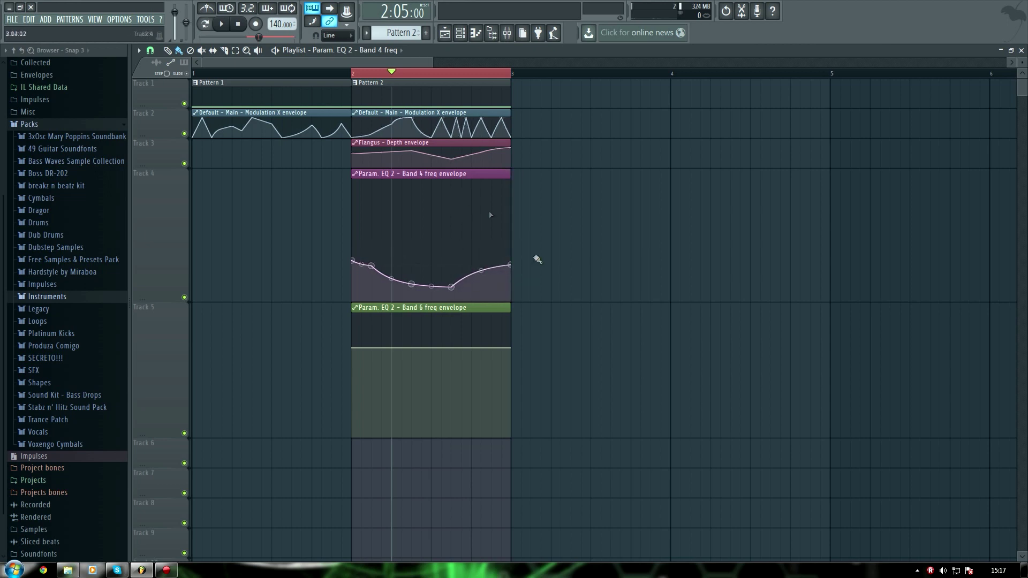
Step: Shape the Band 6 frequency envelope with an early peak, a shallow middle dip, a late deeper dip and a raised end
{"action": "left_click_drag", "start_coordinate": [424, 338], "coordinate": [433, 363]}
{"action": "right_click", "coordinate": [412, 345]}
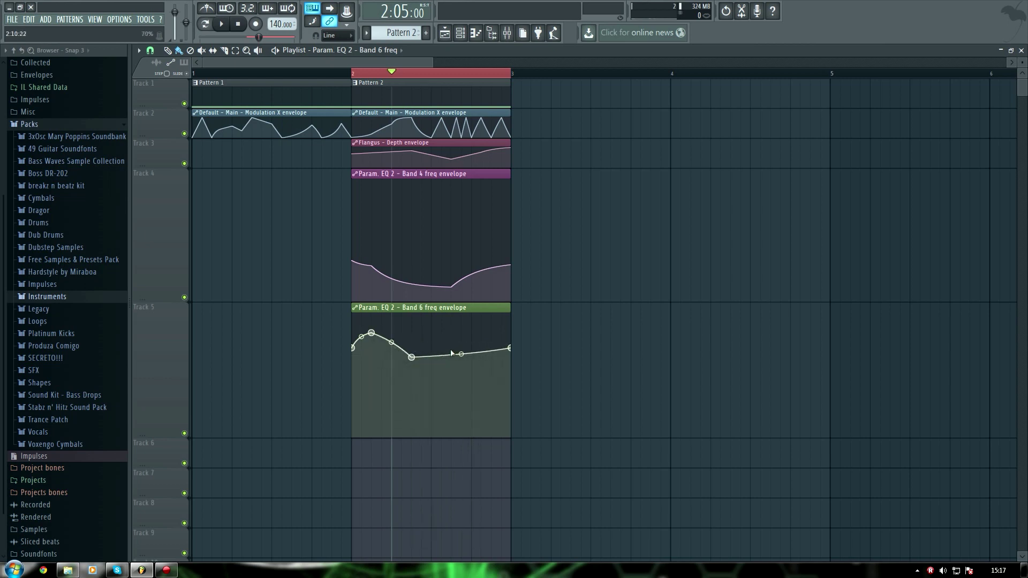
{"action": "left_click_drag", "start_coordinate": [484, 340], "coordinate": [513, 342]}
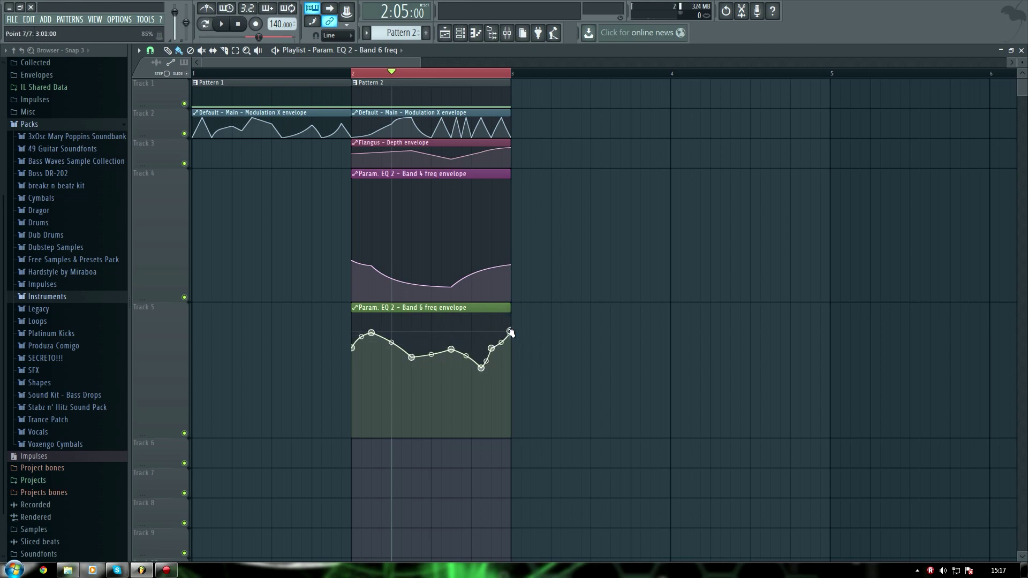
{"action": "left_click", "coordinate": [622, 379]}
{"action": "right_click", "coordinate": [661, 386]}
Step: Play Pattern 2 and compare its sound with tracks 4 and 5, the two EQ frequency envelopes, muted and unmuted
{"action": "left_click", "coordinate": [236, 25]}
{"action": "key", "text": "space"}
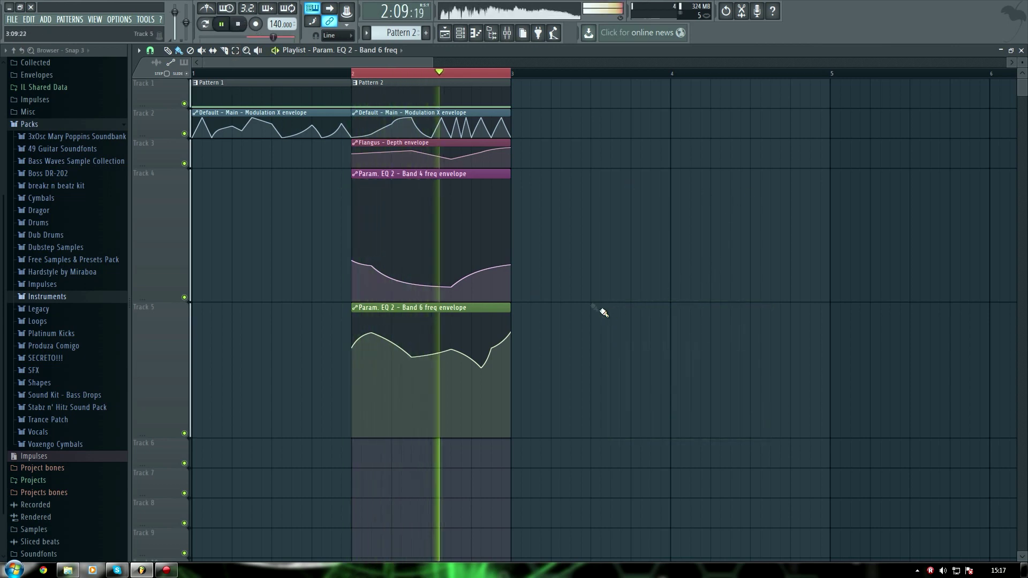
{"action": "mouse_move", "coordinate": [481, 365]}
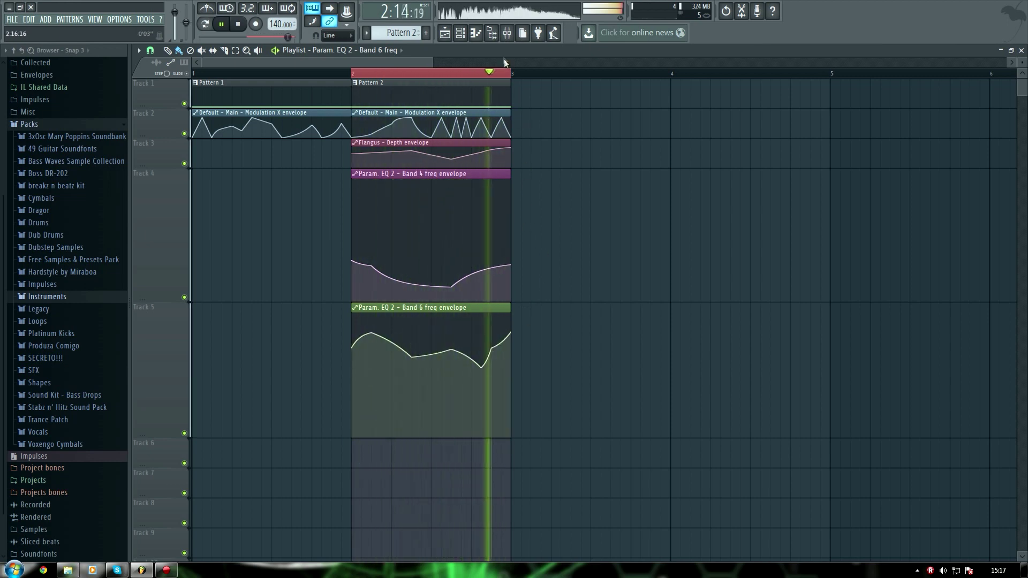
{"action": "key", "text": "space"}
{"action": "left_click", "coordinate": [184, 297]}
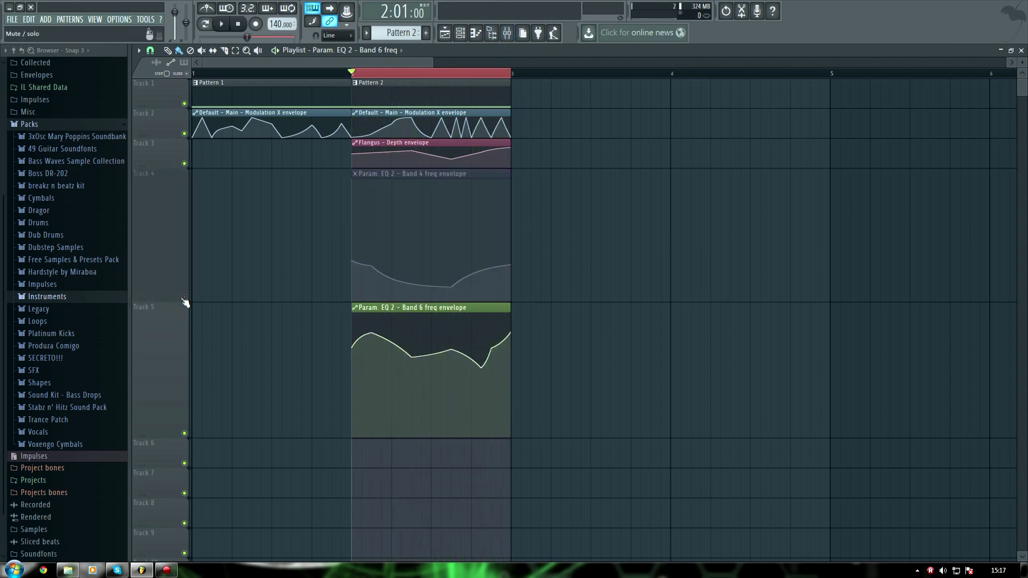
{"action": "left_click", "coordinate": [184, 433]}
{"action": "key", "text": "space"}
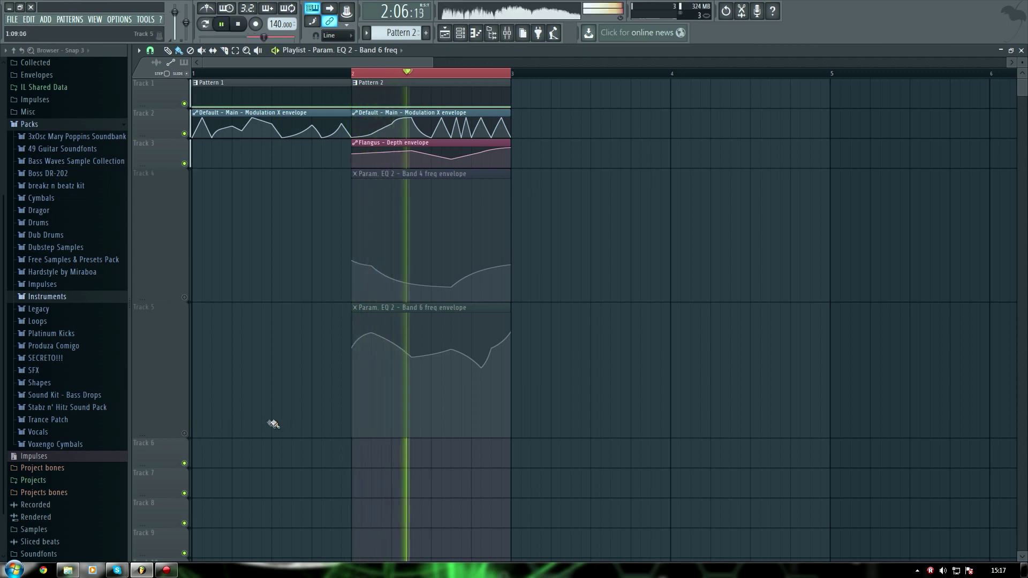
{"action": "left_click", "coordinate": [184, 297]}
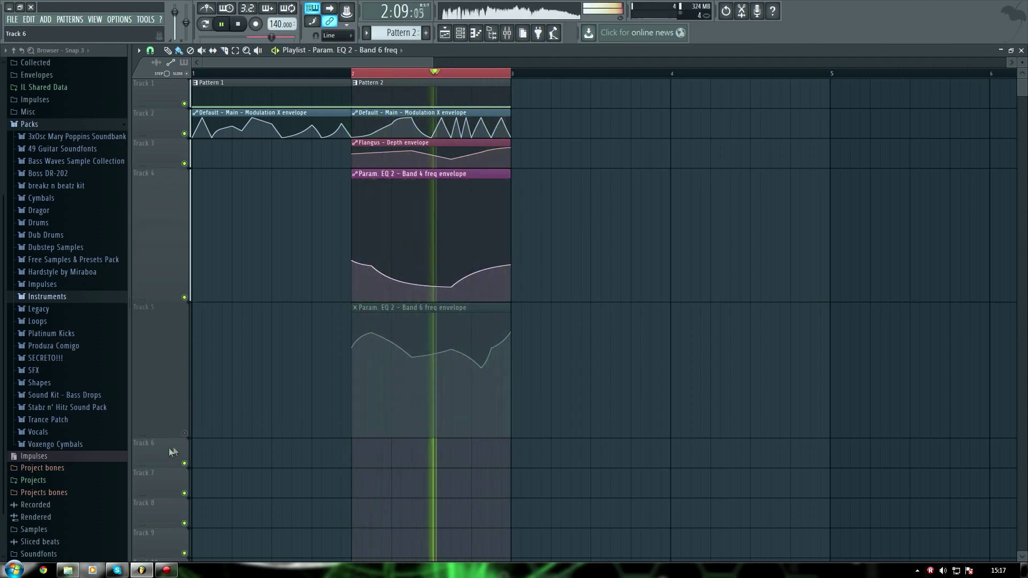
{"action": "left_click", "coordinate": [185, 434]}
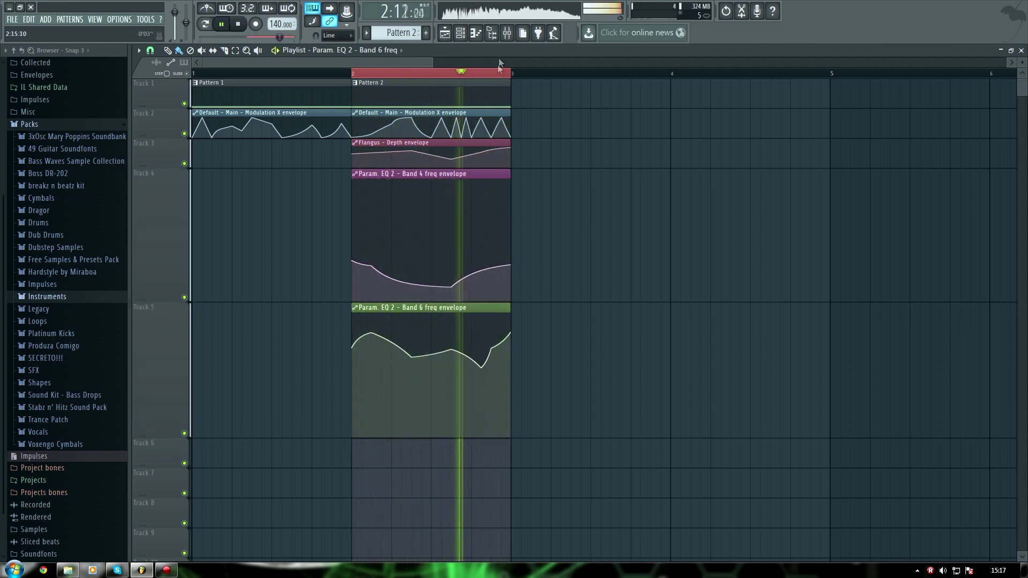
Step: Raise the third point of the Band 4 frequency envelope into a peak before the dip and stop playback
{"action": "left_click_drag", "start_coordinate": [391, 342], "coordinate": [391, 353]}
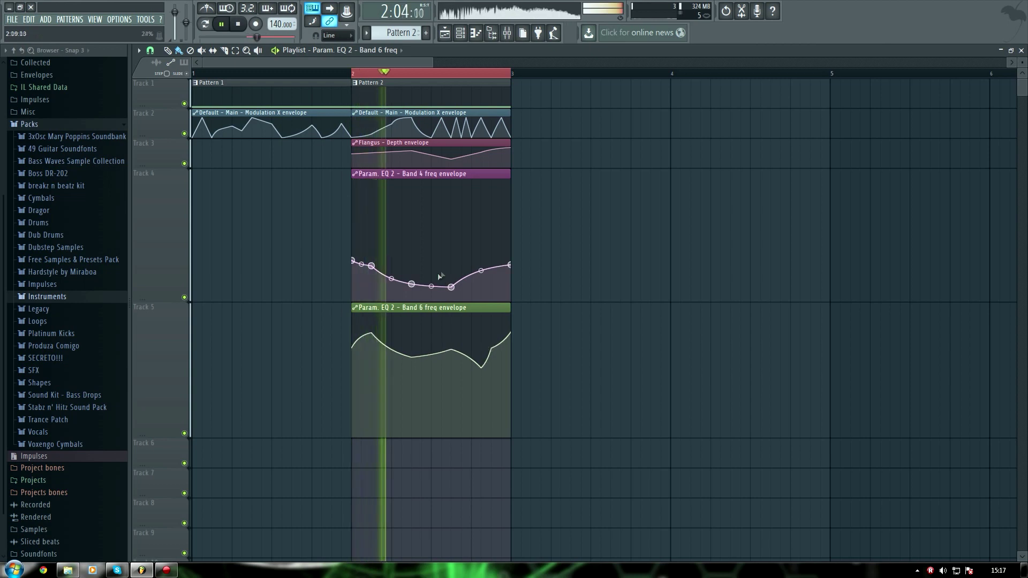
{"action": "left_click_drag", "start_coordinate": [415, 285], "coordinate": [415, 256]}
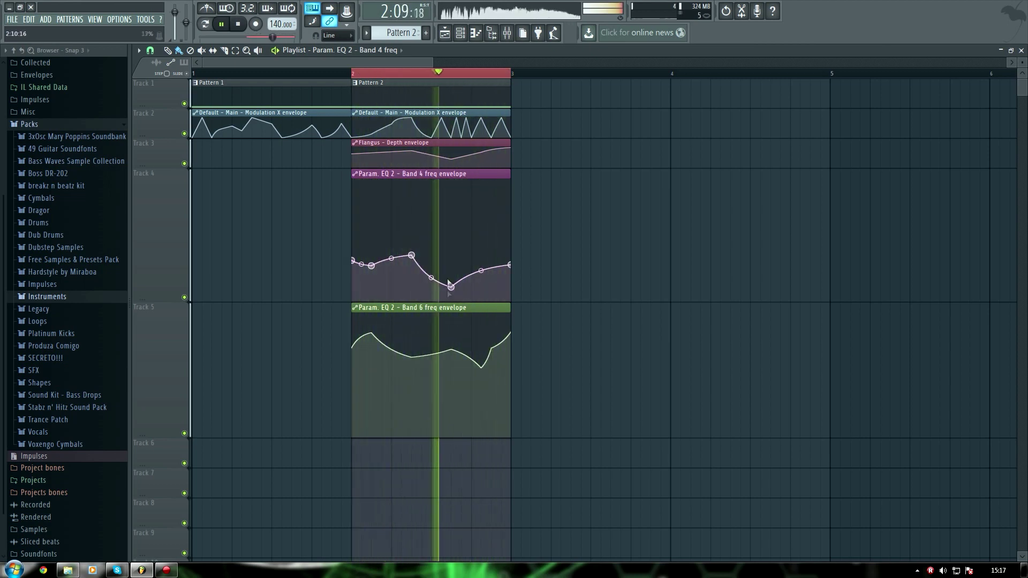
{"action": "key", "text": "space"}
Step: Reset the heights of tracks 4 and 5 to 100%
{"action": "right_click", "coordinate": [170, 252]}
{"action": "left_click", "coordinate": [282, 242]}
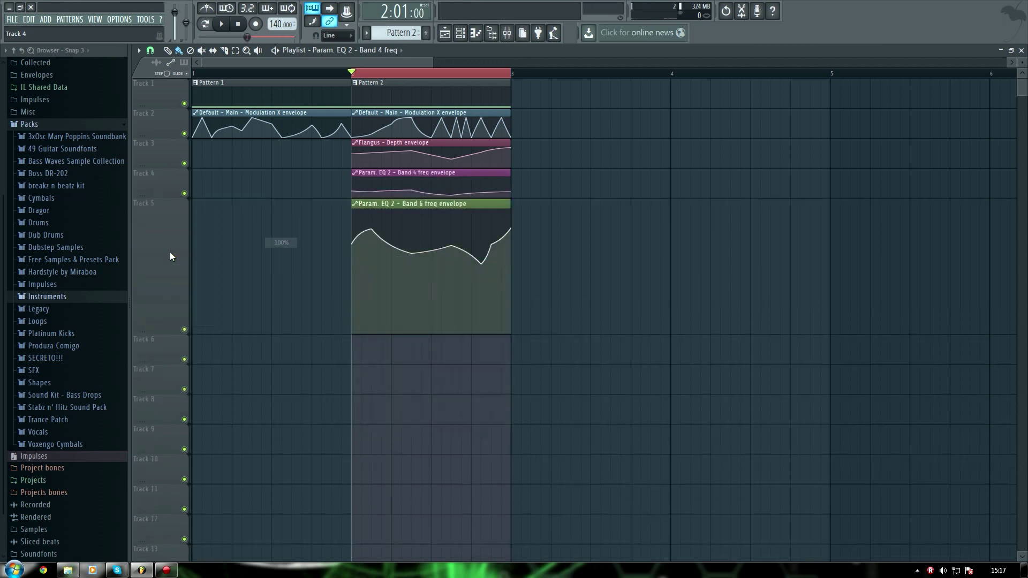
{"action": "right_click", "coordinate": [167, 198]}
{"action": "left_click", "coordinate": [276, 272]}
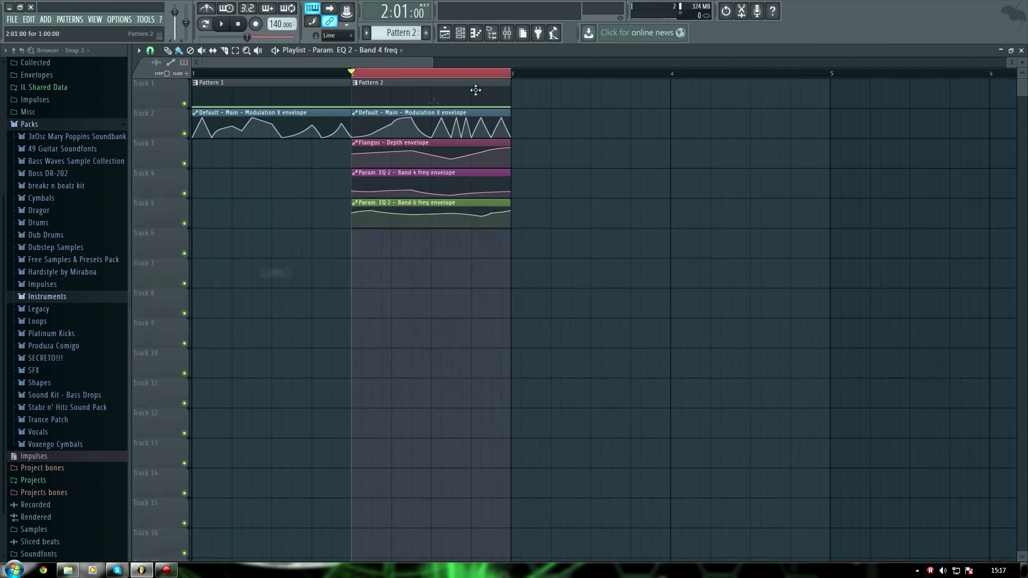
Step: Load a fourth Fruity parametric EQ 2 in the seventh effect slot and set its band 4 to band pass
{"action": "left_click", "coordinate": [507, 33]}
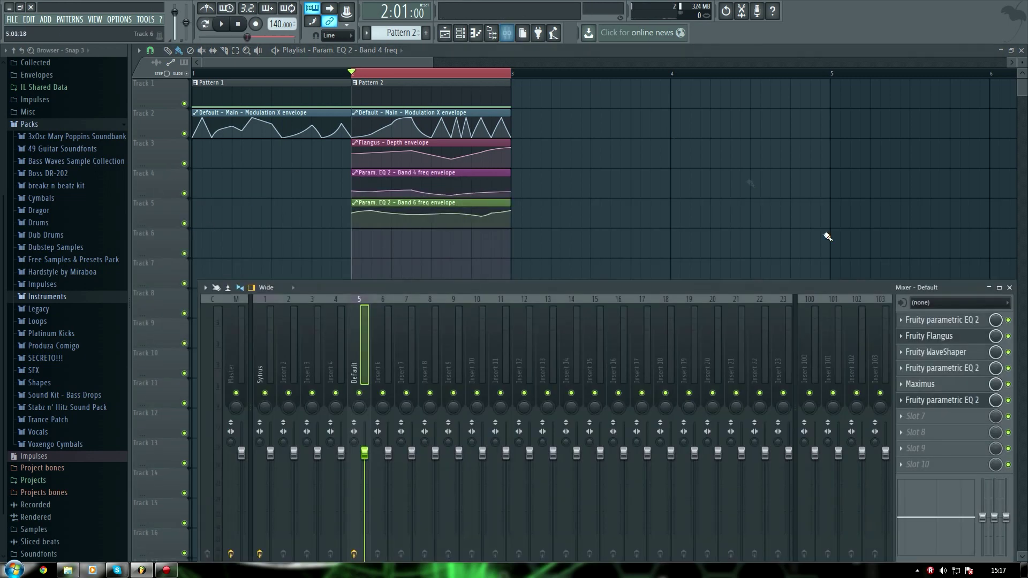
{"action": "left_click", "coordinate": [917, 423]}
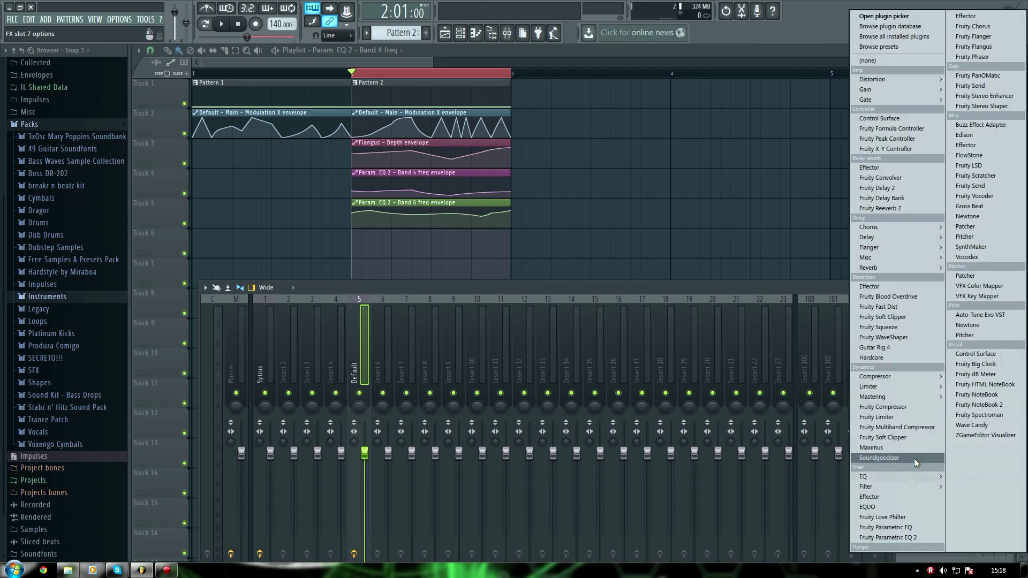
{"action": "left_click", "coordinate": [902, 539]}
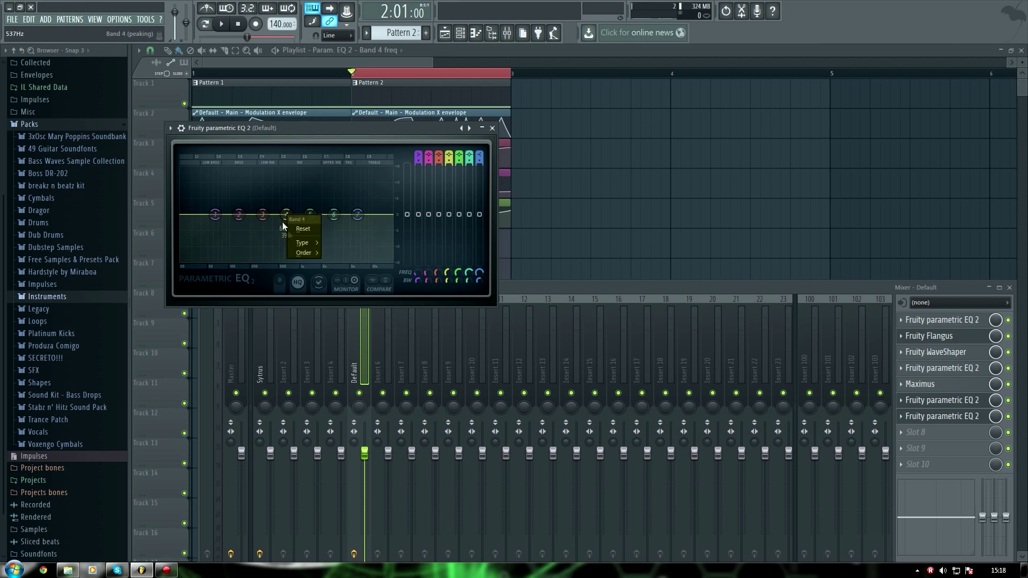
{"action": "mouse_move", "coordinate": [297, 242]}
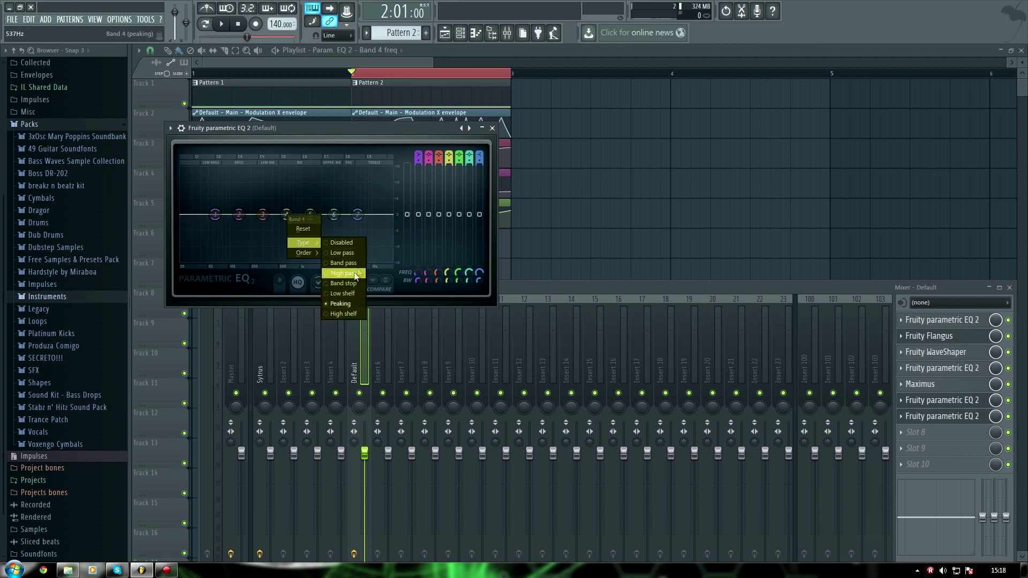
{"action": "left_click", "coordinate": [343, 263]}
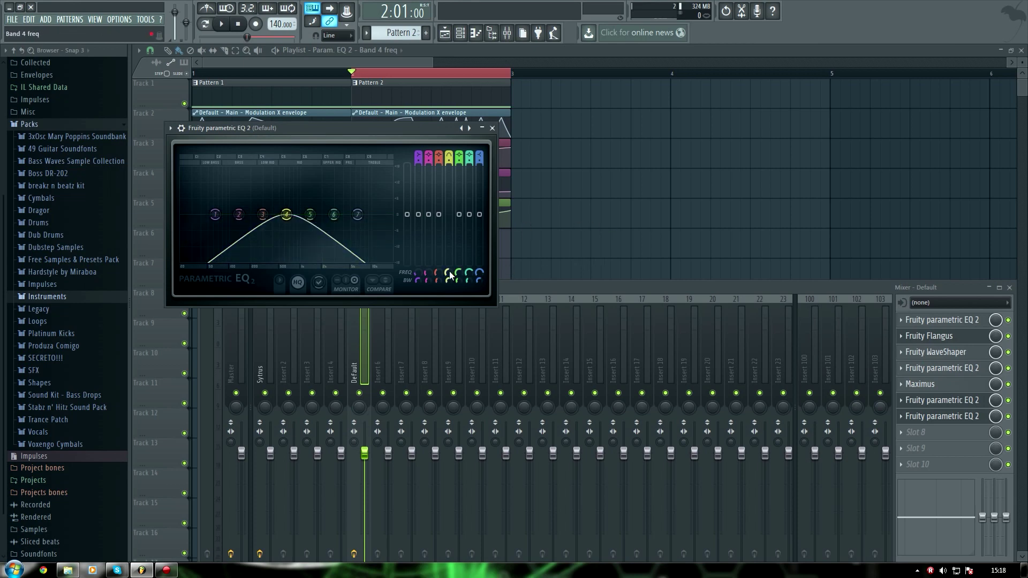
Step: Create an automation clip for the new EQ's band 4 frequency on track 6 and enlarge that track
{"action": "key", "text": "F12"}
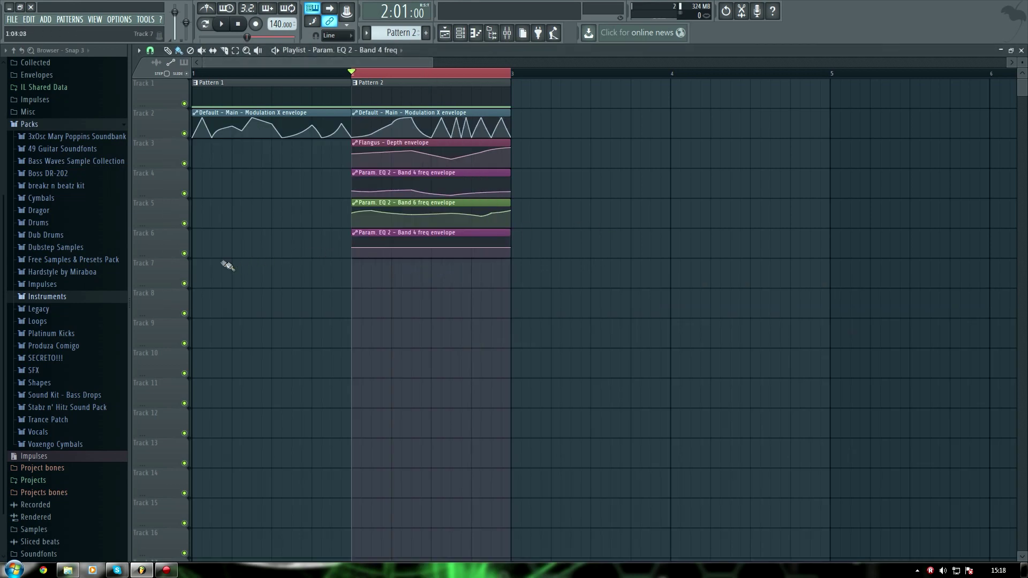
{"action": "left_click", "coordinate": [170, 257]}
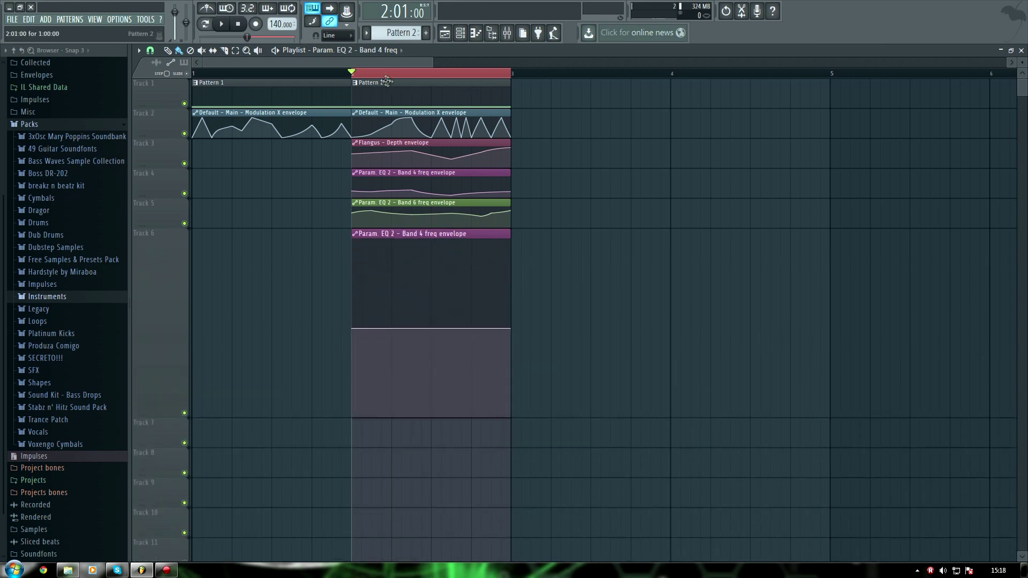
{"action": "scroll", "coordinate": [386, 82], "scroll_direction": "up", "scroll_amount": 3}
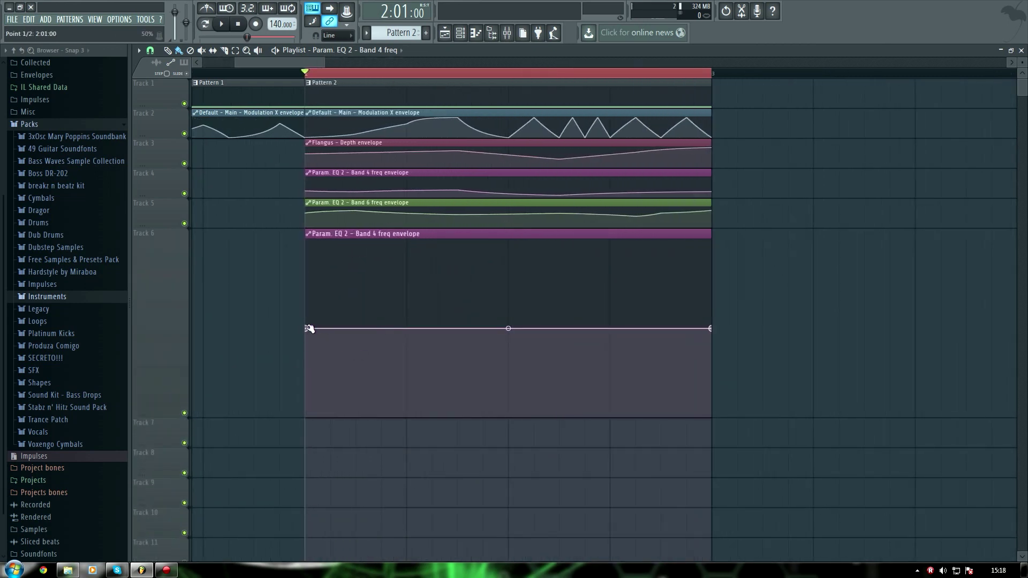
Step: Start the track 6 Band 4 frequency envelope low, with a peak a quarter through and a dip at the middle
{"action": "left_click_drag", "start_coordinate": [309, 329], "coordinate": [306, 385]}
{"action": "right_click", "coordinate": [409, 298]}
{"action": "left_click_drag", "start_coordinate": [409, 298], "coordinate": [407, 291]}
{"action": "left_click_drag", "start_coordinate": [356, 310], "coordinate": [356, 338]}
{"action": "left_click_drag", "start_coordinate": [559, 310], "coordinate": [509, 351]}
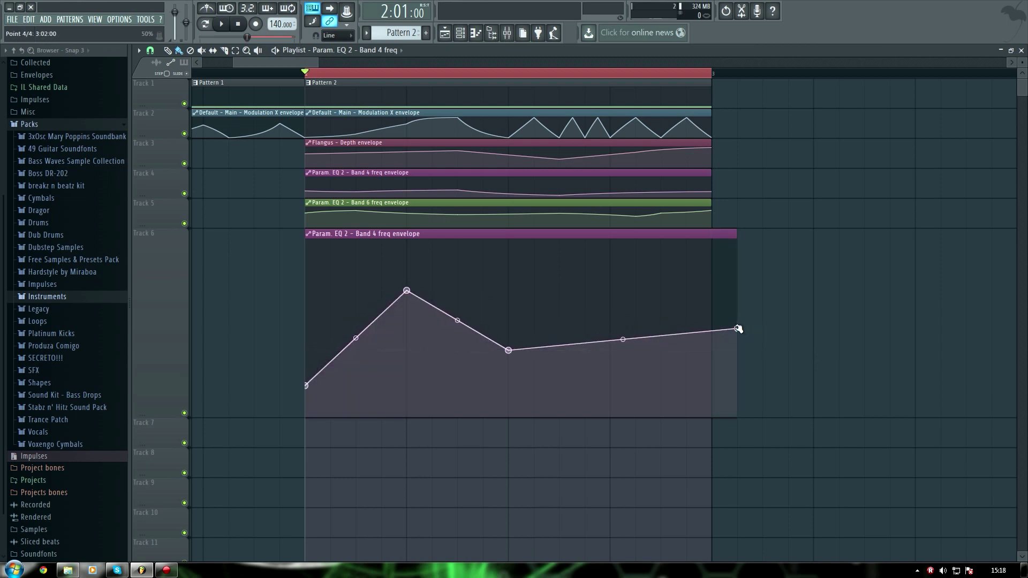
Step: End the track 6 envelope high at Pattern 2's end, deepen its middle dip with a second low point, and play it
{"action": "mouse_move", "coordinate": [738, 329]}
{"action": "left_mouse_down"}
{"action": "mouse_move", "coordinate": [704, 360]}
{"action": "mouse_move", "coordinate": [686, 348]}
{"action": "mouse_move", "coordinate": [710, 355]}
{"action": "left_mouse_up"}
{"action": "right_click", "coordinate": [584, 385]}
{"action": "left_click_drag", "start_coordinate": [577, 387], "coordinate": [579, 390]}
{"action": "left_click_drag", "start_coordinate": [517, 354], "coordinate": [516, 380]}
{"action": "left_click_drag", "start_coordinate": [586, 390], "coordinate": [585, 386]}
{"action": "left_click_drag", "start_coordinate": [712, 353], "coordinate": [710, 260]}
{"action": "key", "text": "space"}
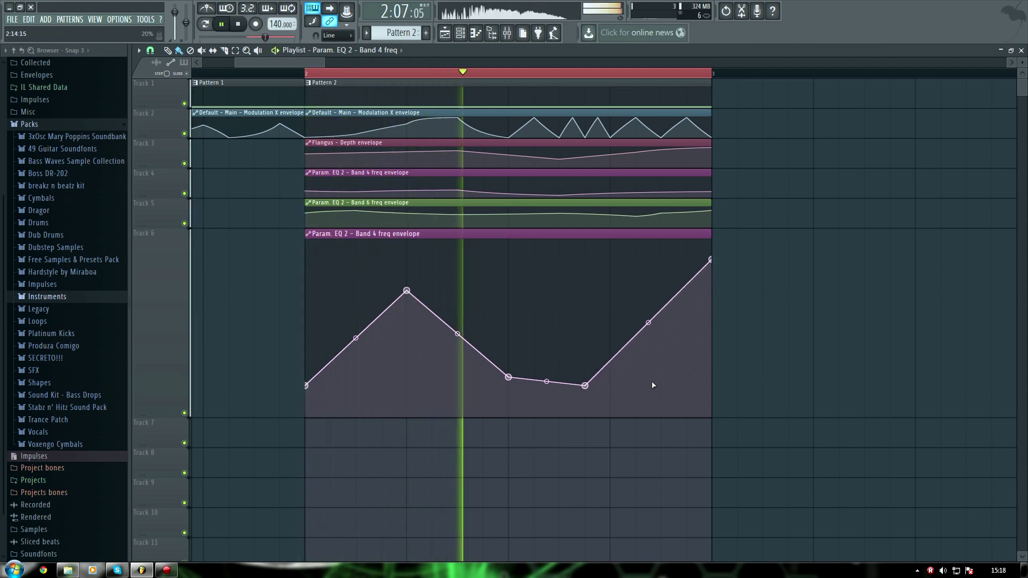
Step: Raise the point after the middle dip of the track 6 envelope and curve the rise into a plateau during playback
{"action": "key", "text": "space"}
{"action": "left_click_drag", "start_coordinate": [585, 385], "coordinate": [585, 337]}
{"action": "scroll", "coordinate": [558, 315], "scroll_direction": "down", "scroll_amount": 2}
{"action": "key", "text": "space"}
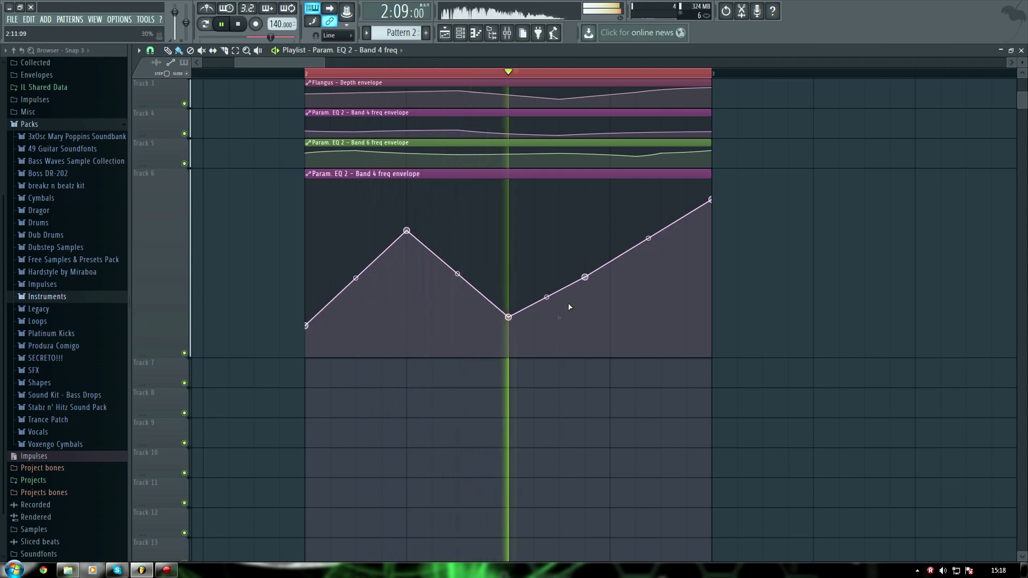
{"action": "left_click_drag", "start_coordinate": [546, 296], "coordinate": [585, 258]}
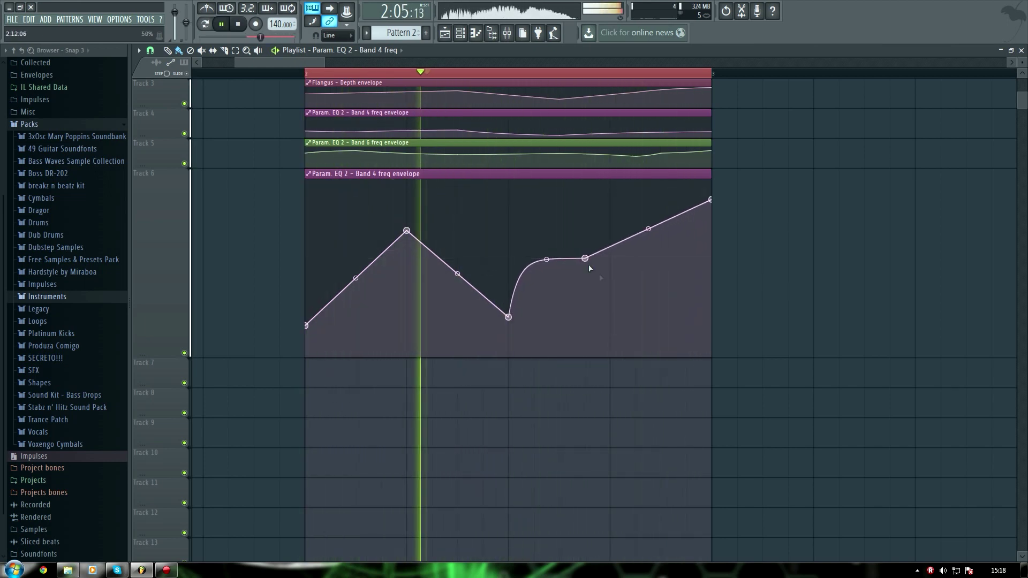
Step: Add a low point after the plateau of the track 6 envelope, forming a second dip, and slightly lower the end point
{"action": "right_click", "coordinate": [599, 302]}
{"action": "mouse_move", "coordinate": [710, 199]}
{"action": "left_mouse_down"}
{"action": "mouse_move", "coordinate": [686, 200]}
{"action": "mouse_move", "coordinate": [711, 204]}
{"action": "left_mouse_up"}
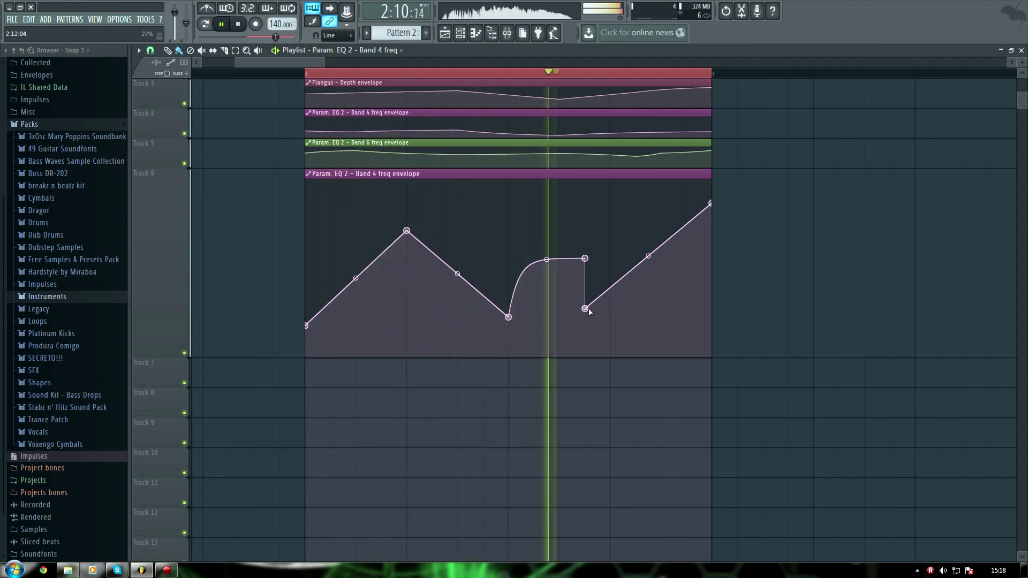
{"action": "left_click_drag", "start_coordinate": [586, 309], "coordinate": [610, 311]}
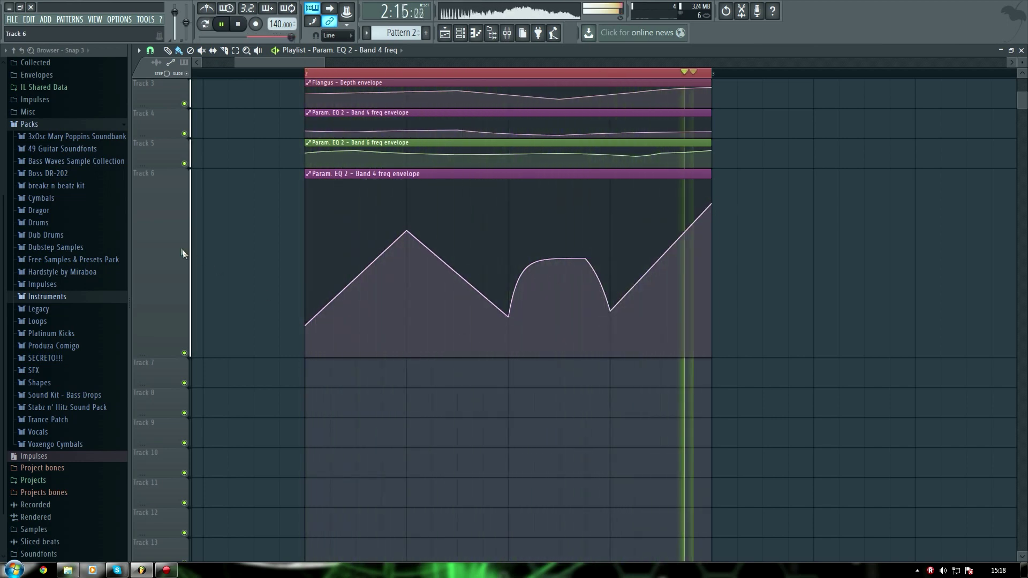
Step: Reset track 6 to its normal height, stop playback and clear the loop selection over Pattern 2
{"action": "right_click", "coordinate": [167, 167]}
{"action": "mouse_move", "coordinate": [177, 224]}
{"action": "left_click", "coordinate": [270, 231]}
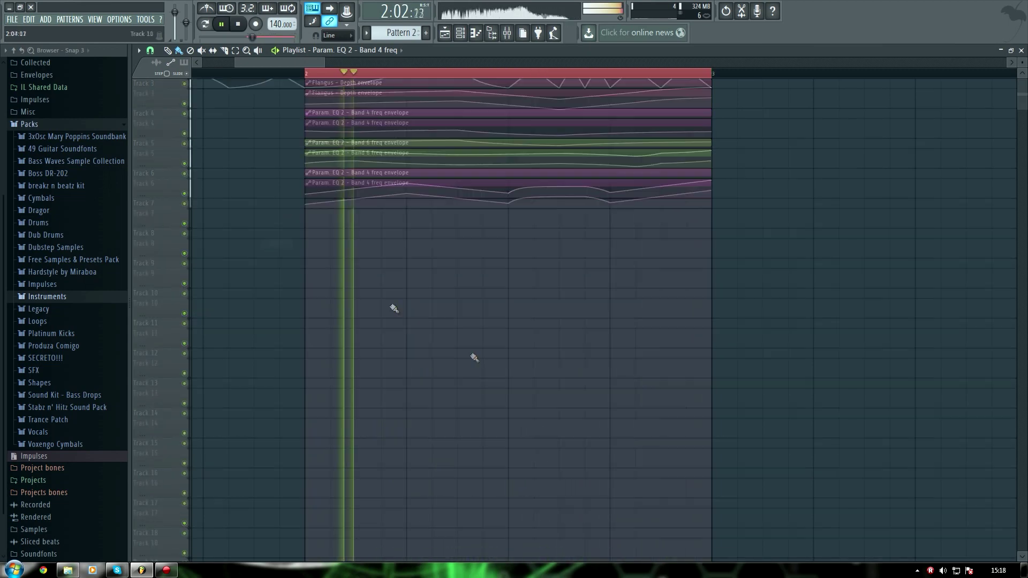
{"action": "key", "text": "space"}
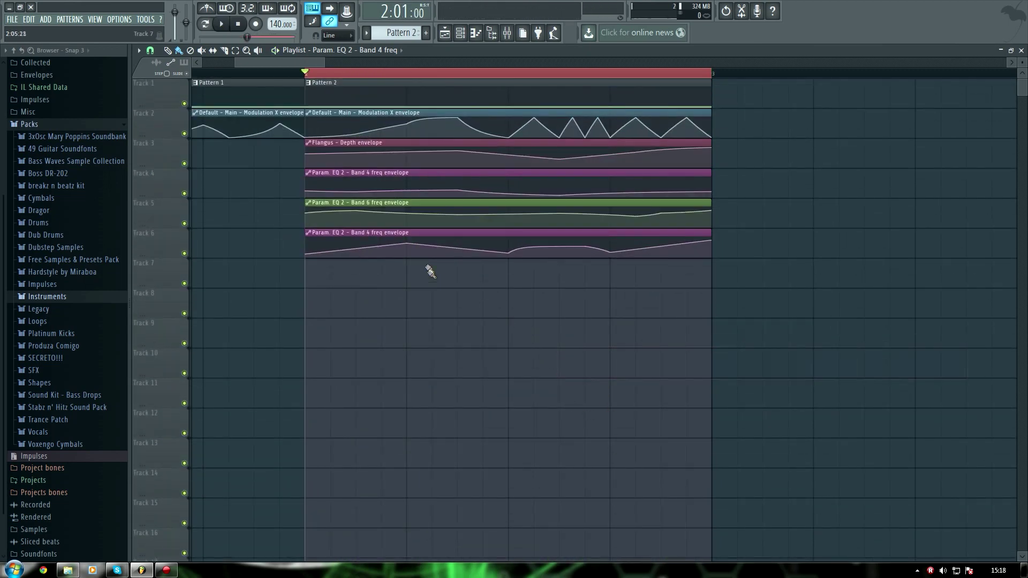
{"action": "left_click", "coordinate": [502, 77]}
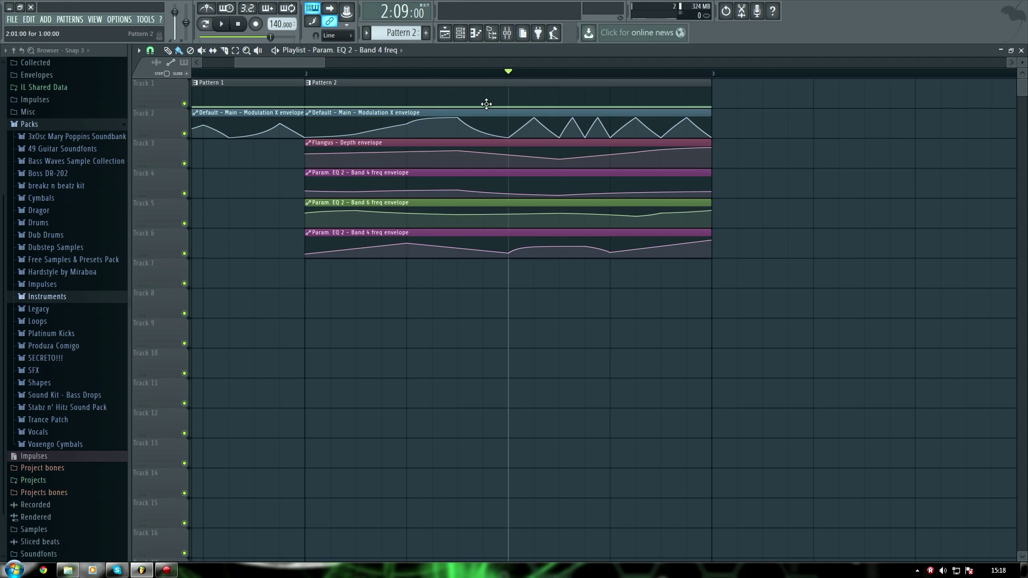
Step: Loop-select Pattern 2 in the playlist and play it briefly
{"action": "left_click_drag", "start_coordinate": [308, 75], "coordinate": [804, 206]}
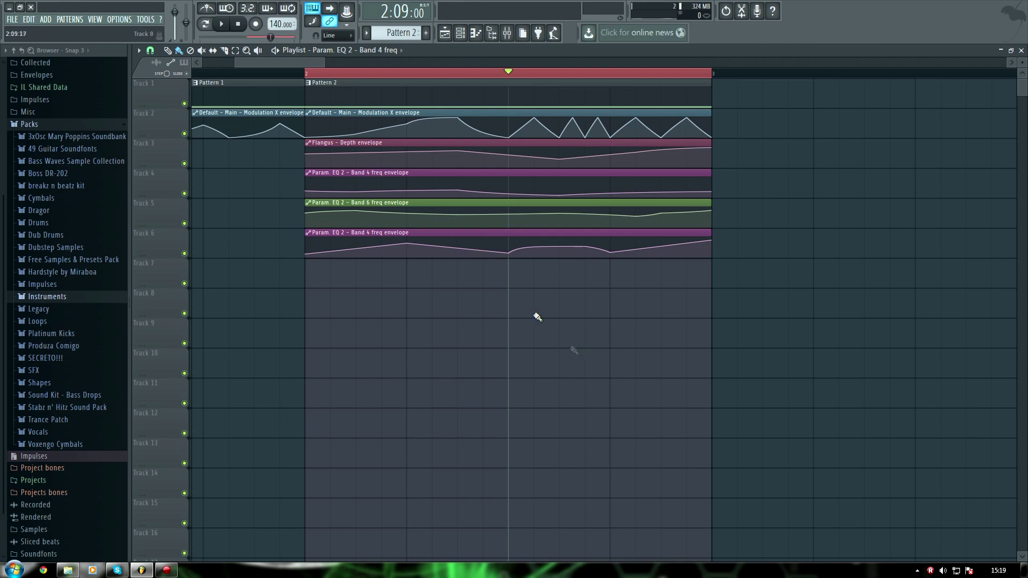
{"action": "key", "text": "space"}
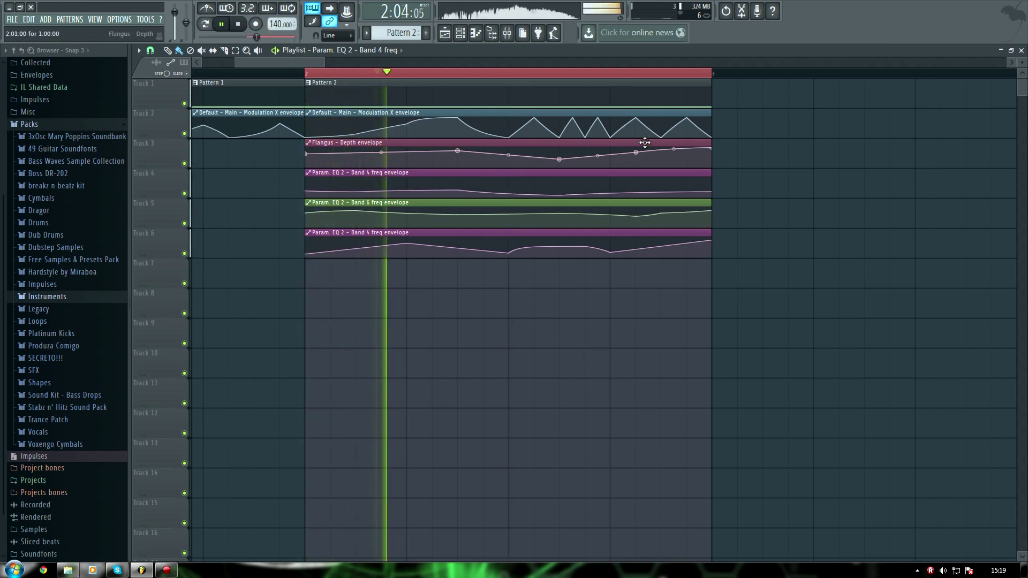
{"action": "key", "text": "space"}
Step: Load a Fruity WaveShaper into effect slot 8 of the Default mixer track and bend its curve upward to about 35% tension during playback
{"action": "left_click", "coordinate": [507, 33]}
{"action": "left_click", "coordinate": [921, 434]}
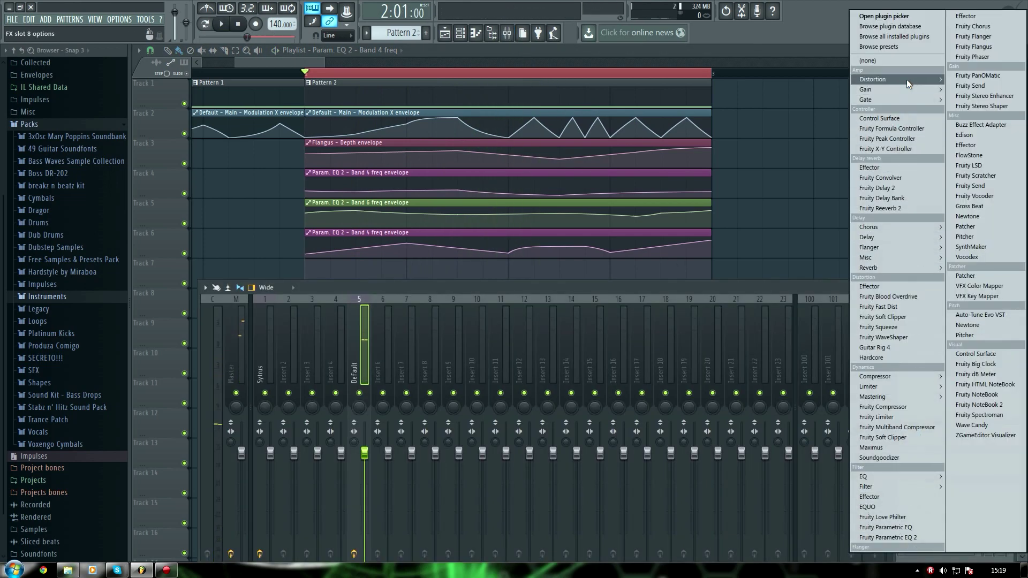
{"action": "mouse_move", "coordinate": [907, 80]}
{"action": "left_click", "coordinate": [988, 130]}
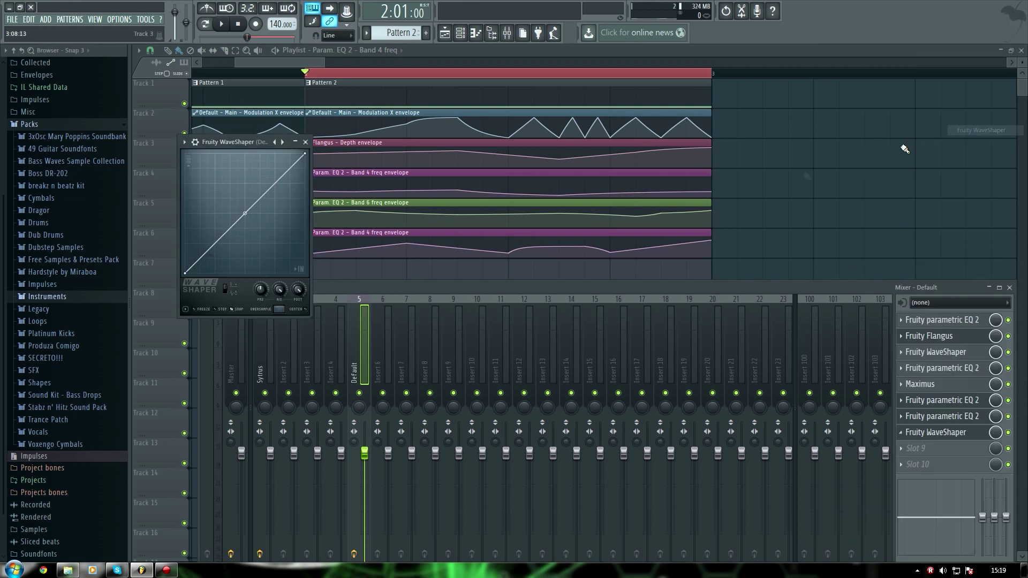
{"action": "key", "text": "space"}
{"action": "left_click_drag", "start_coordinate": [245, 213], "coordinate": [244, 167]}
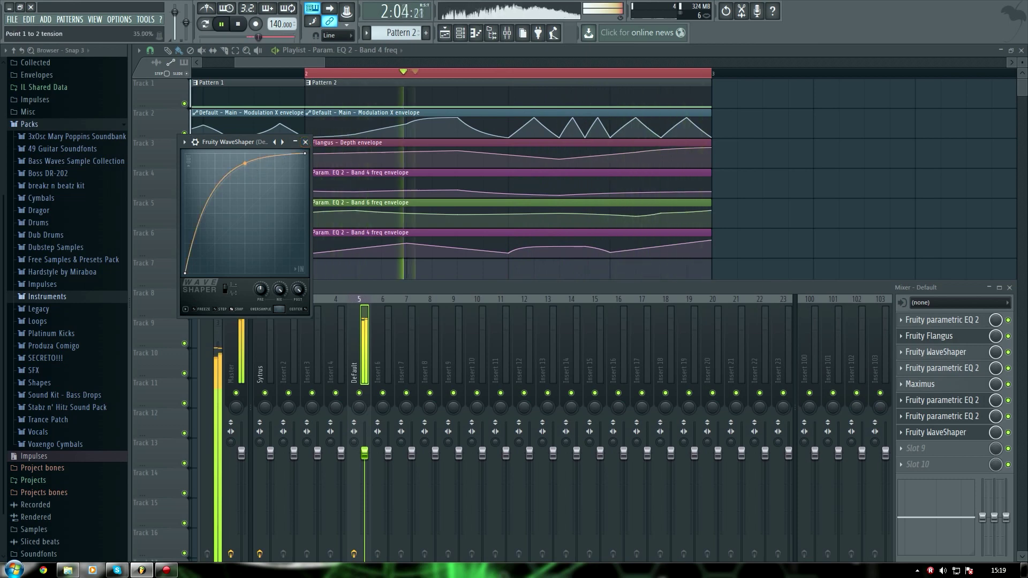
{"action": "left_click", "coordinate": [306, 142]}
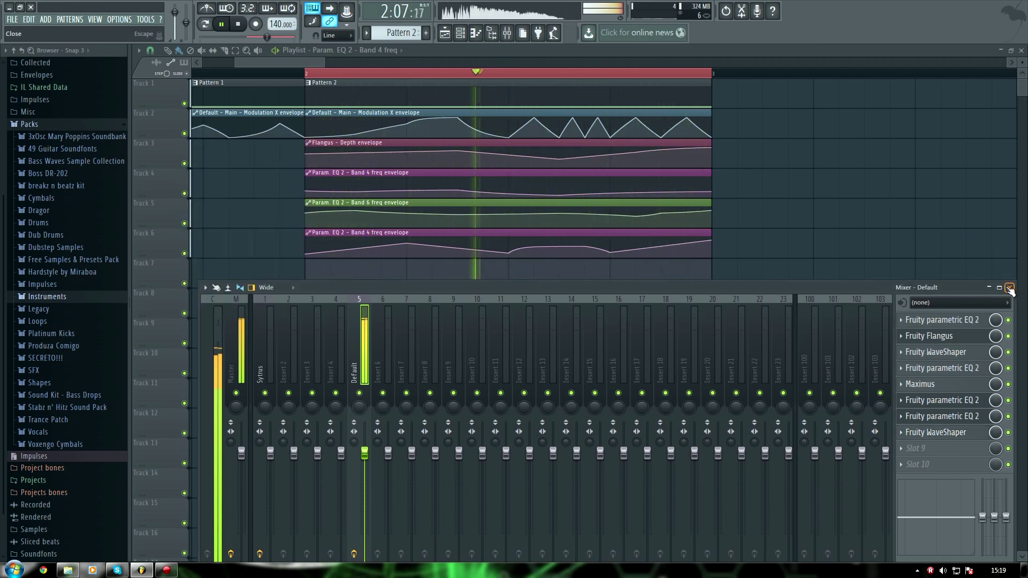
{"action": "key", "text": "F9"}
Step: Clear the loop selection over Pattern 2 and play the arrangement without the loop
{"action": "key", "text": "space"}
{"action": "left_click", "coordinate": [381, 71]}
{"action": "scroll", "coordinate": [394, 75], "scroll_direction": "down", "scroll_amount": 3}
{"action": "scroll", "coordinate": [394, 75], "scroll_direction": "down", "scroll_amount": 3}
{"action": "left_click_drag", "start_coordinate": [256, 36], "coordinate": [202, 37]}
{"action": "key", "text": "space"}
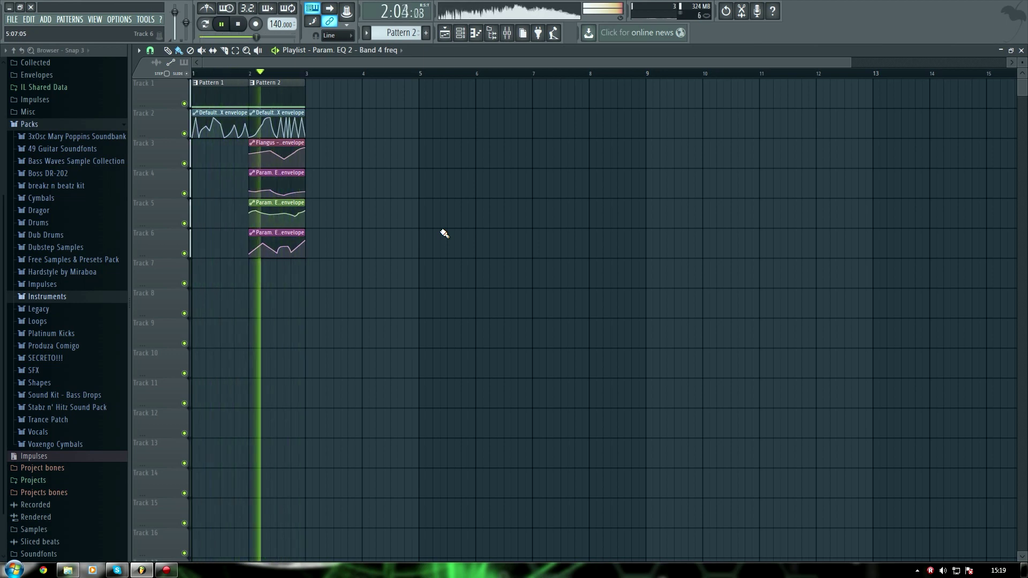
{"action": "key", "text": "space"}
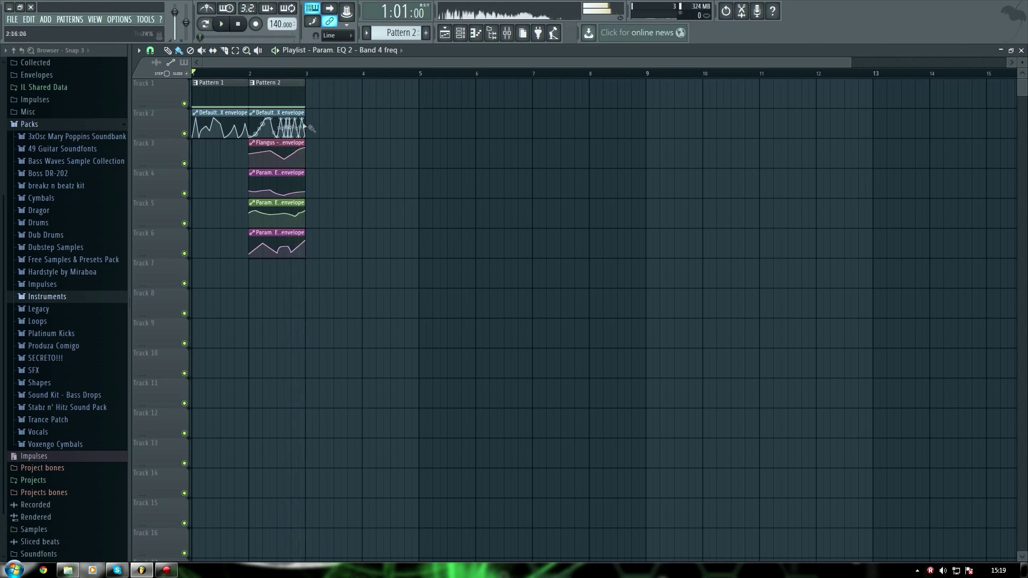
Step: Add a two-beat C3 slide note starting on beat 2 in Pattern 2's piano roll and play it
{"action": "scroll", "coordinate": [301, 62], "scroll_direction": "up", "scroll_amount": 3}
{"action": "left_click_drag", "start_coordinate": [303, 62], "coordinate": [259, 62]}
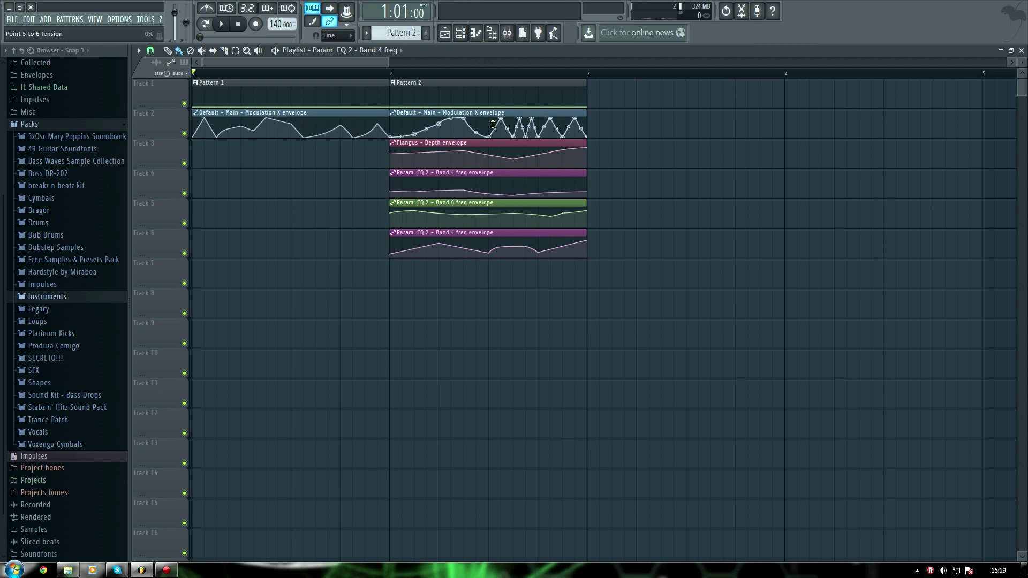
{"action": "double_click", "coordinate": [493, 91]}
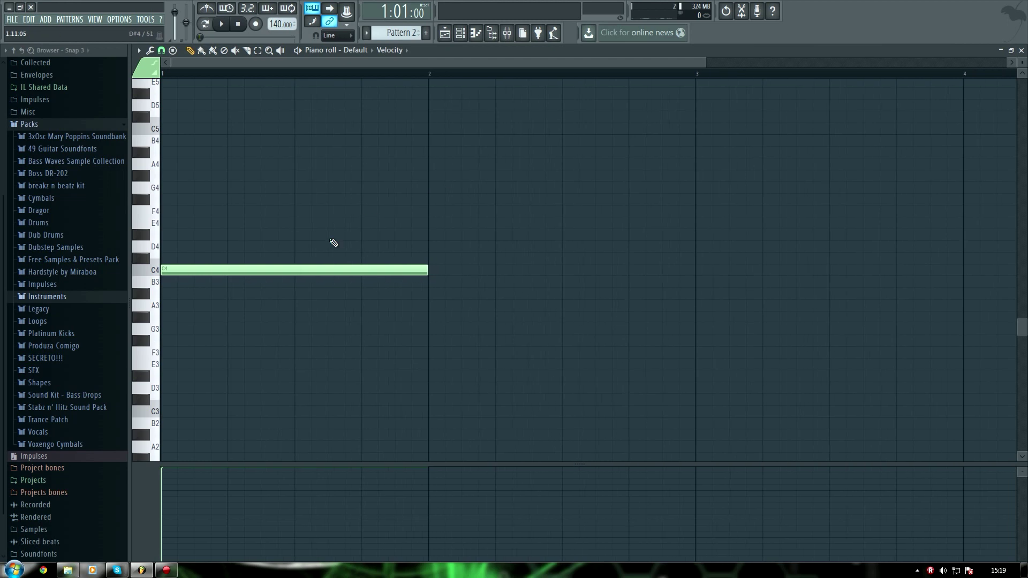
{"action": "left_click", "coordinate": [236, 129]}
{"action": "left_click_drag", "start_coordinate": [493, 129], "coordinate": [337, 411]}
{"action": "key", "text": "space"}
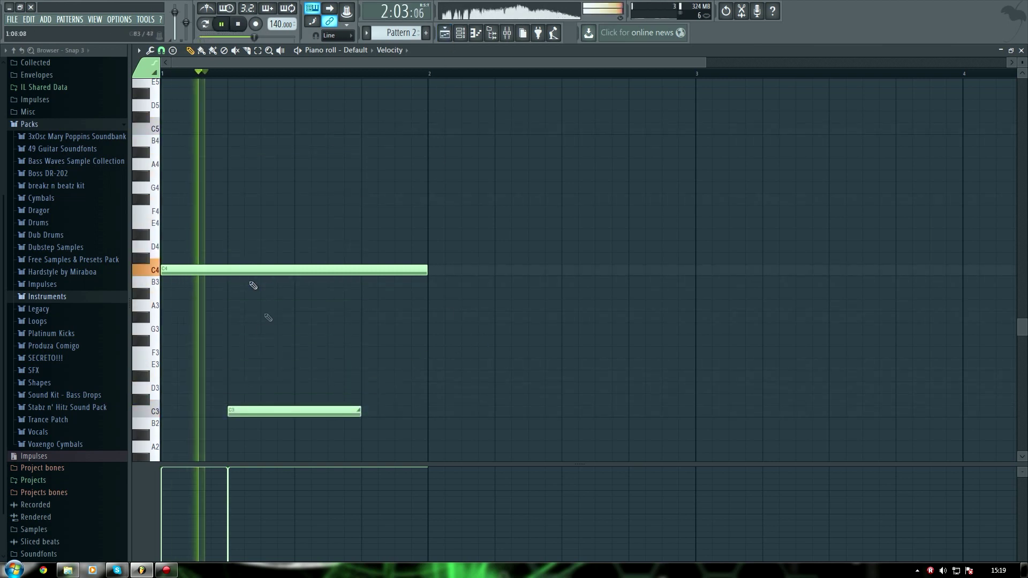
{"action": "key", "text": "space"}
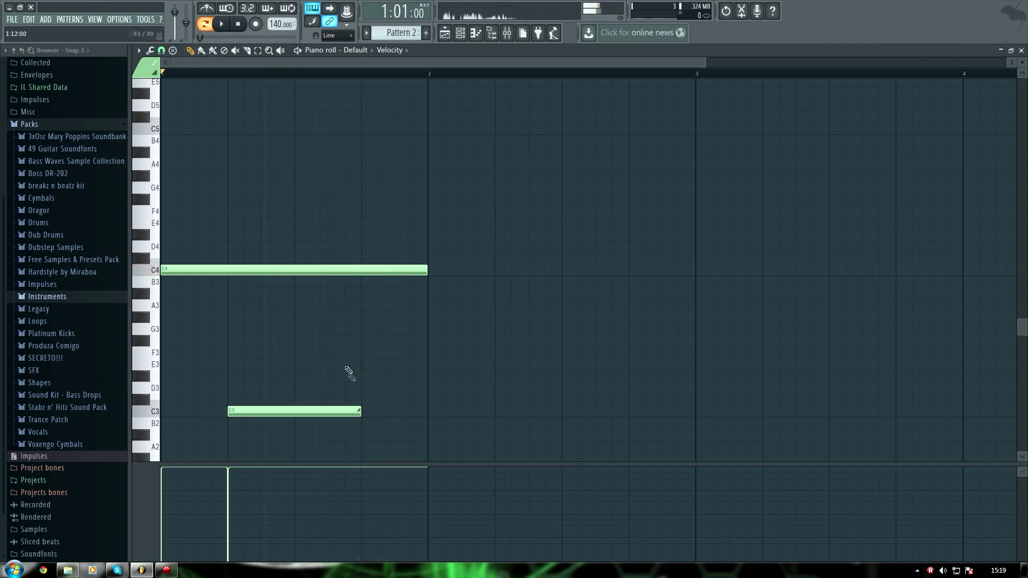
Step: Shorten the C3 slide note to one beat, add a half-beat C4 slide note on beat 3, and play the pattern
{"action": "left_click_drag", "start_coordinate": [359, 411], "coordinate": [297, 416]}
{"action": "left_click_drag", "start_coordinate": [343, 258], "coordinate": [313, 269]}
{"action": "key", "text": "space"}
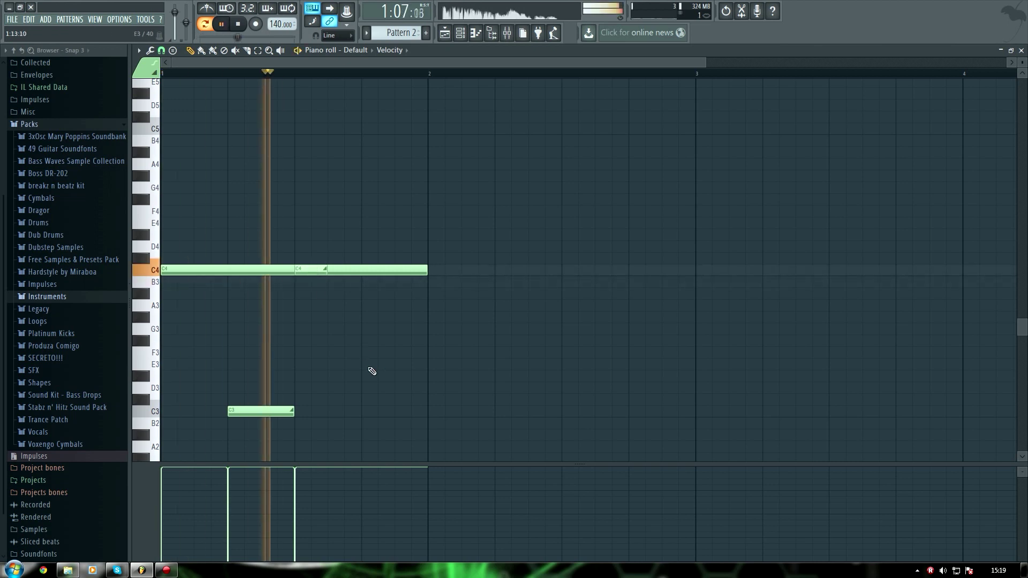
Step: Return to the playlist in song mode, loop-select Pattern 2, and play it with the slide notes
{"action": "key", "text": "F5"}
{"action": "key", "text": "space"}
{"action": "left_click", "coordinate": [205, 23]}
{"action": "key", "text": "space"}
{"action": "key", "text": "space"}
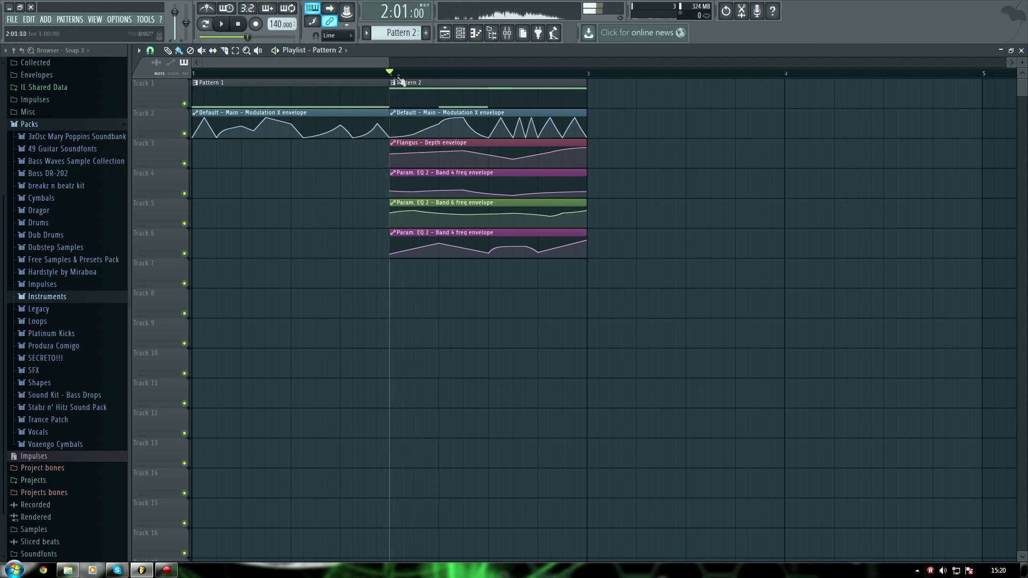
{"action": "left_click_drag", "start_coordinate": [390, 97], "coordinate": [584, 98]}
{"action": "left_click", "coordinate": [715, 212]}
{"action": "right_click", "coordinate": [715, 212]}
{"action": "key", "text": "space"}
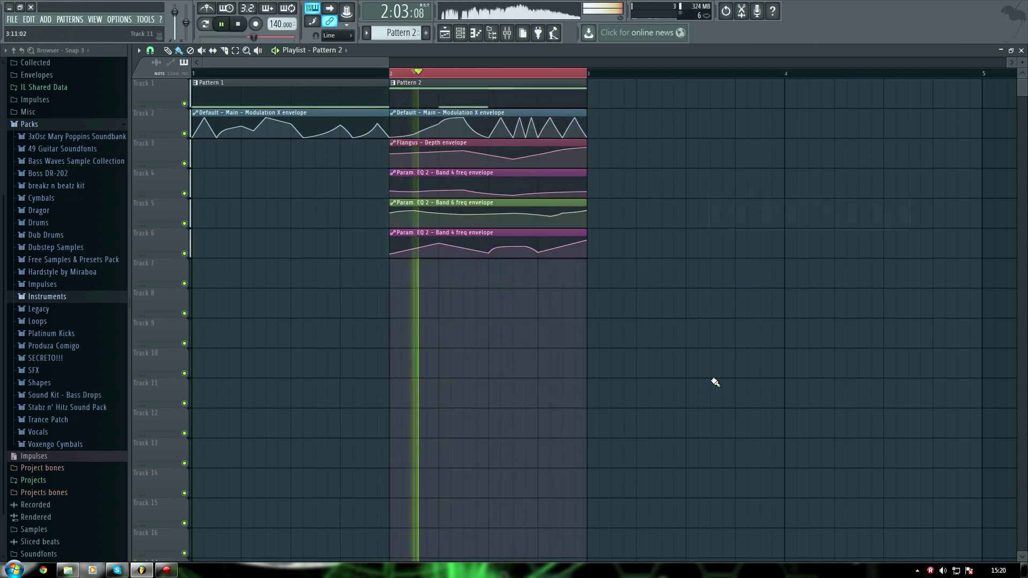
{"action": "key", "text": "space"}
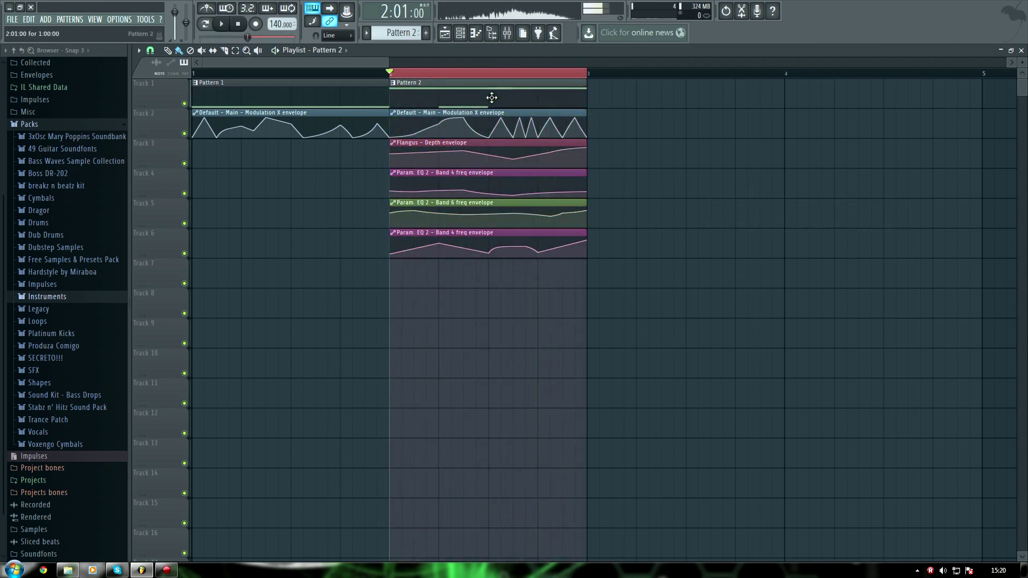
Step: Reopen Pattern 2's piano roll and try short slide notes at F4, D4 and C#4, deleting each one
{"action": "key", "text": "F7"}
{"action": "left_click", "coordinate": [344, 211]}
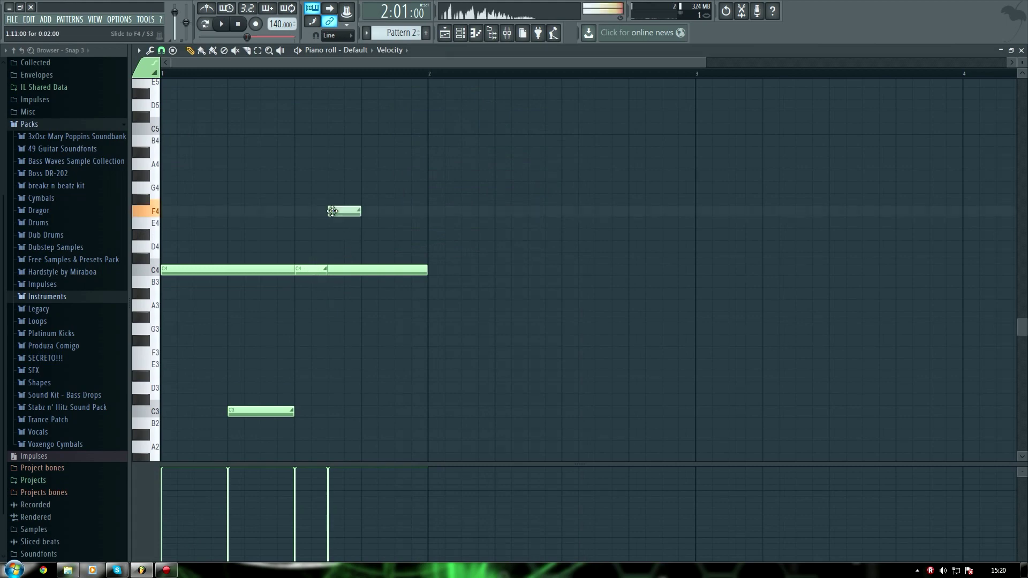
{"action": "right_click", "coordinate": [345, 211]}
{"action": "left_click_drag", "start_coordinate": [367, 236], "coordinate": [372, 247]}
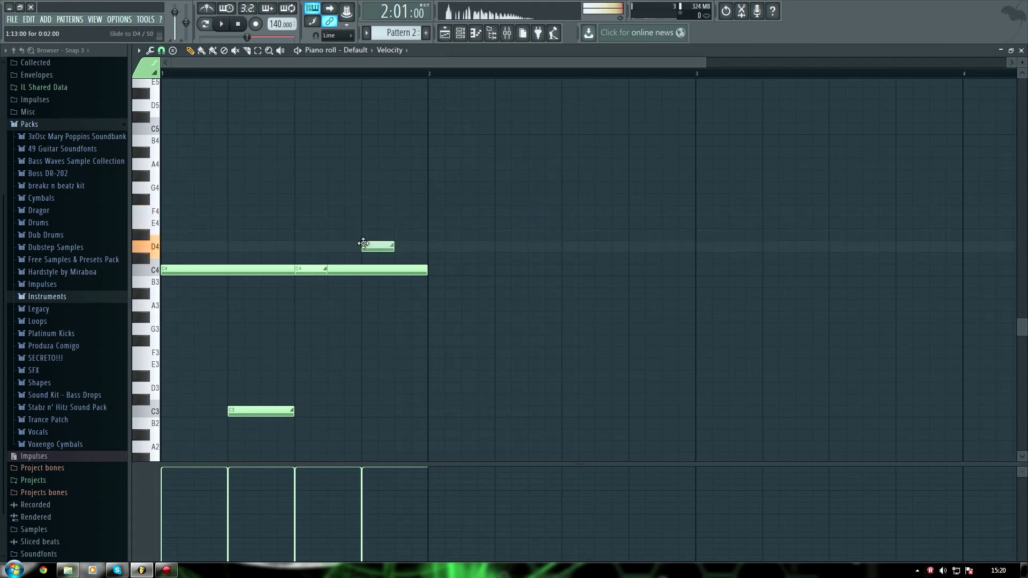
{"action": "right_click", "coordinate": [373, 251]}
{"action": "left_click", "coordinate": [373, 258]}
{"action": "right_click", "coordinate": [374, 258]}
Step: Move the C4 slide note to beat 4, add half-beat slide notes at D#4 after it and G#3 on beat 3, and play
{"action": "left_click_drag", "start_coordinate": [312, 270], "coordinate": [379, 269]}
{"action": "left_click", "coordinate": [410, 225]}
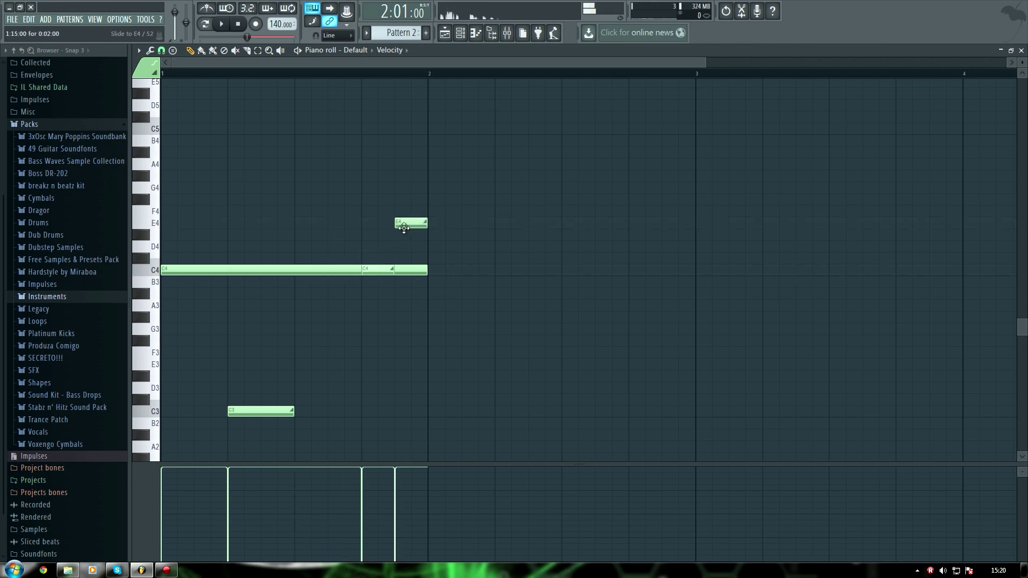
{"action": "right_click", "coordinate": [406, 230]}
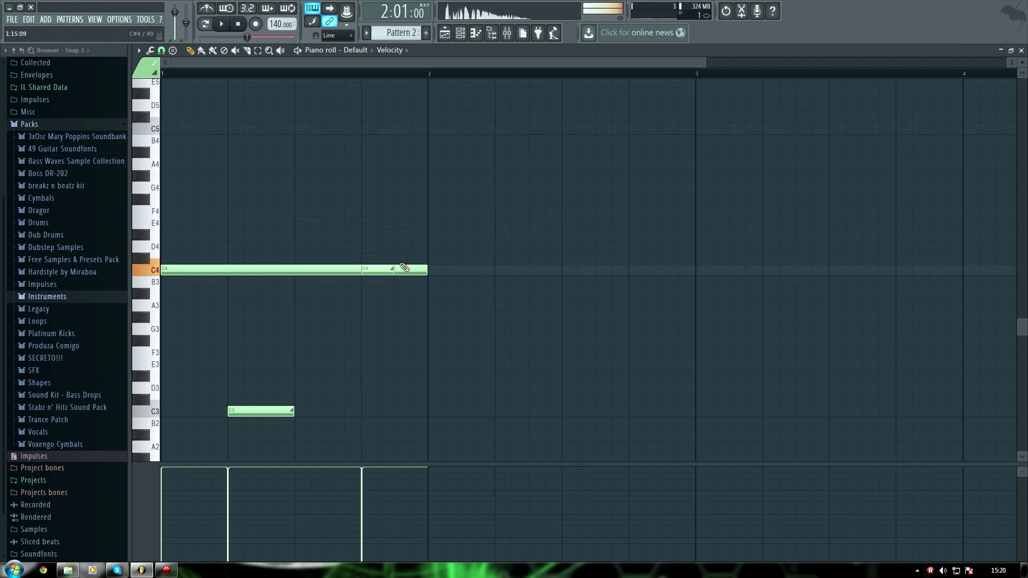
{"action": "left_click", "coordinate": [411, 235]}
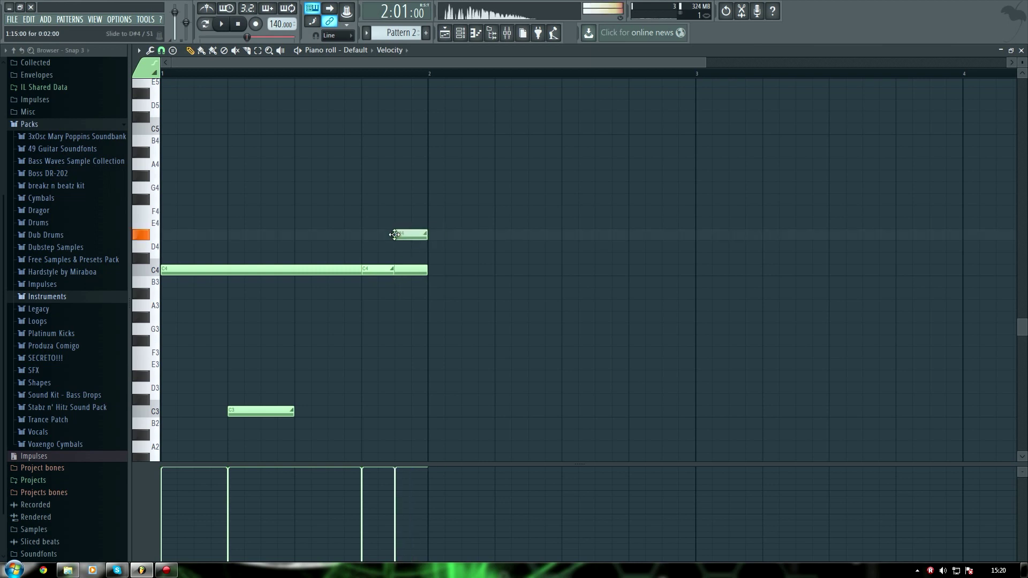
{"action": "left_click", "coordinate": [301, 316]}
{"action": "key", "text": "space"}
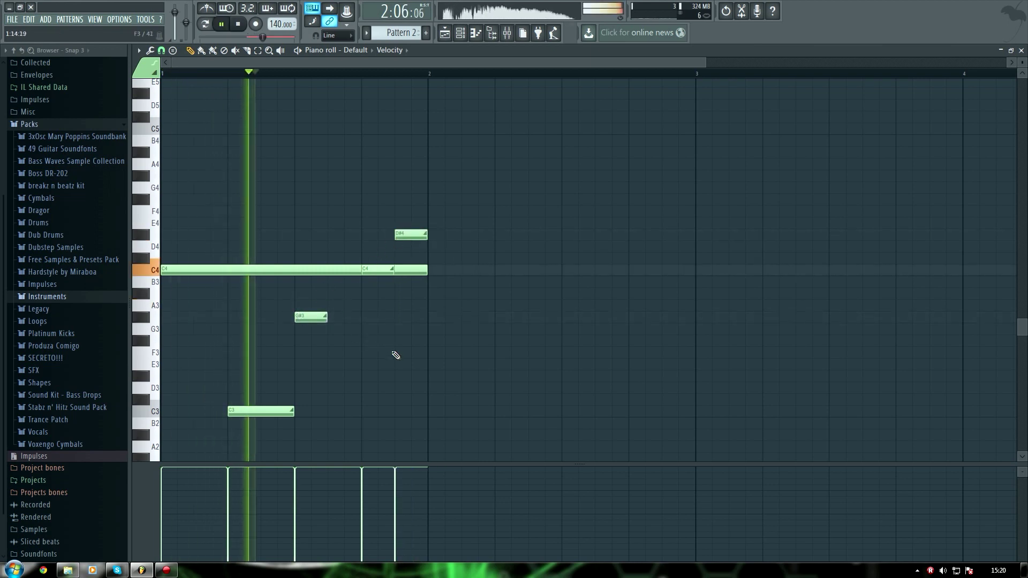
Step: Raise the G#3 slide note to C4, replace the C4 slide note on beat 4 with the D#4 one, and play it in the playlist
{"action": "left_click_drag", "start_coordinate": [313, 316], "coordinate": [315, 269]}
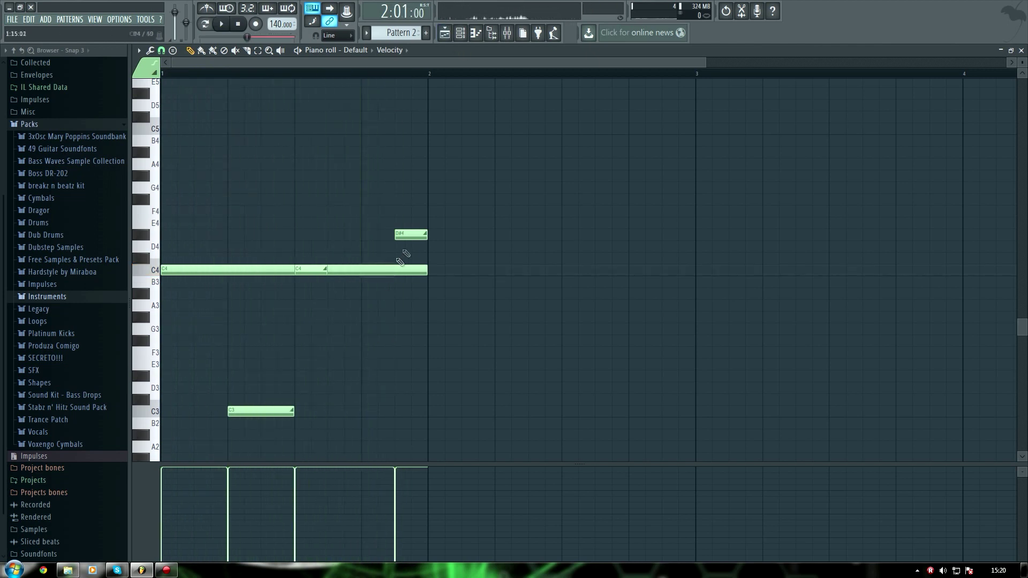
{"action": "left_click_drag", "start_coordinate": [411, 235], "coordinate": [378, 235]}
{"action": "right_click", "coordinate": [377, 270]}
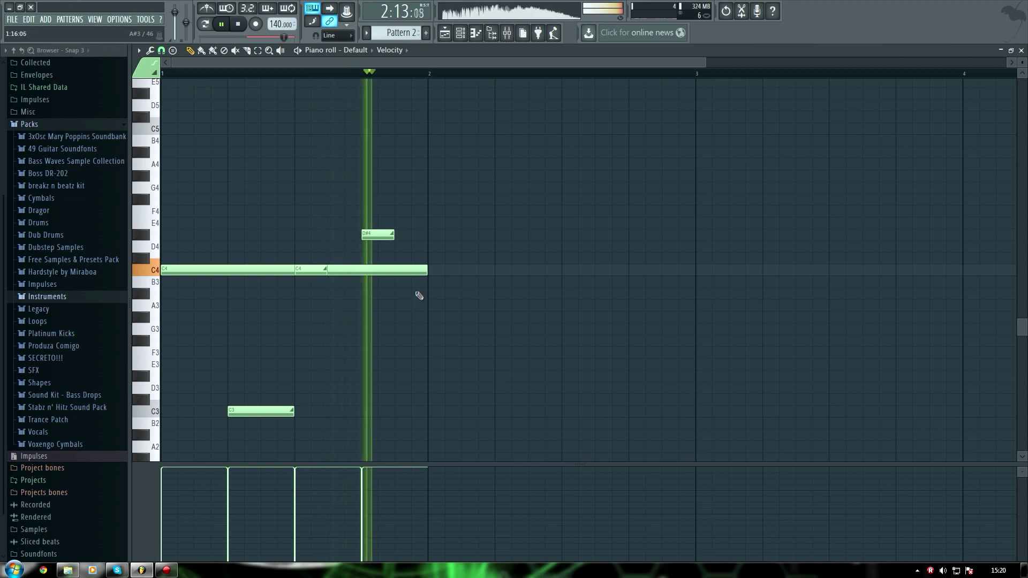
{"action": "left_click", "coordinate": [445, 33]}
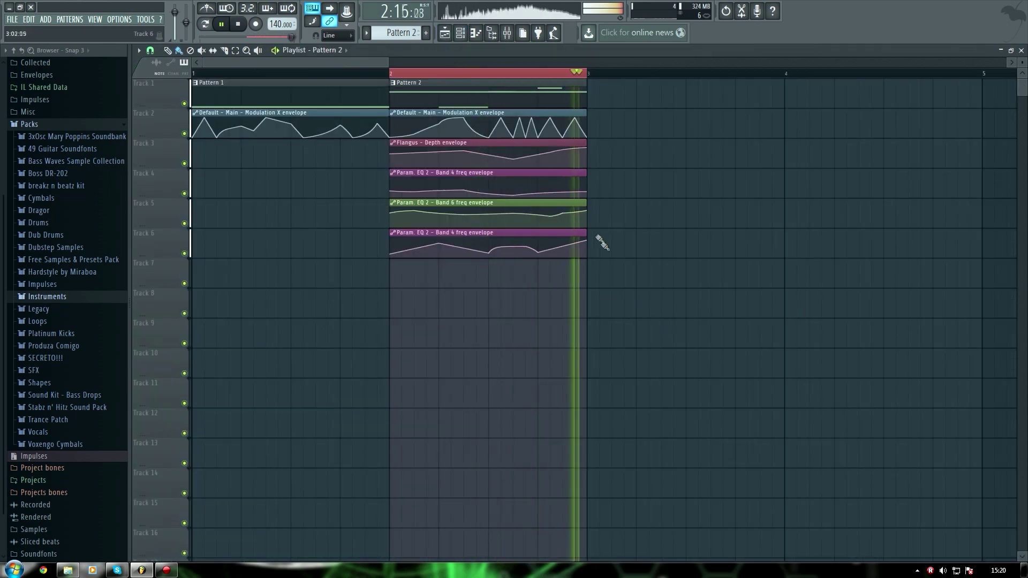
{"action": "key", "text": "space"}
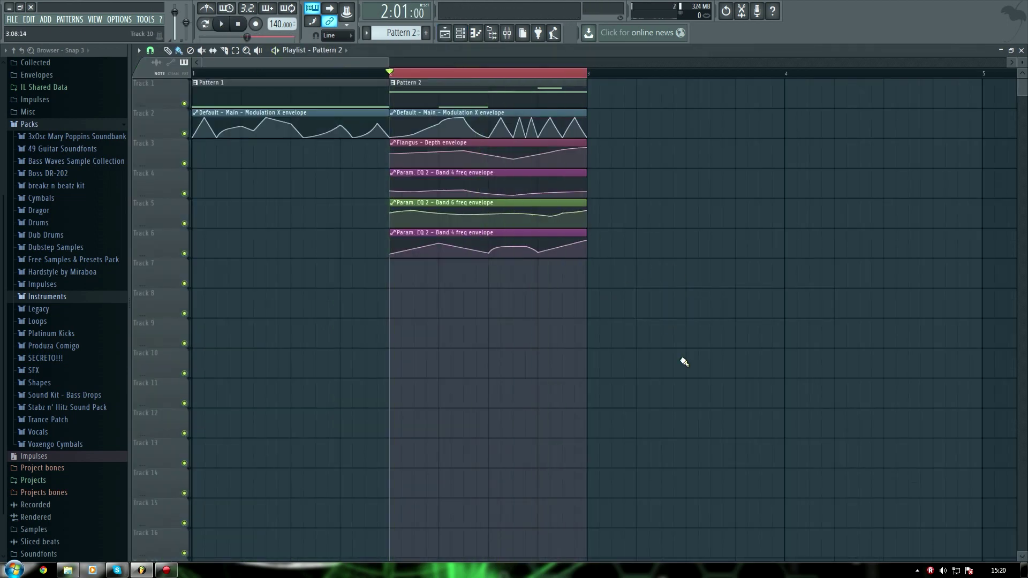
Step: Place the playhead at 2:11:00 and extend the loop selection across both Pattern 1 and Pattern 2
{"action": "left_click", "coordinate": [514, 74]}
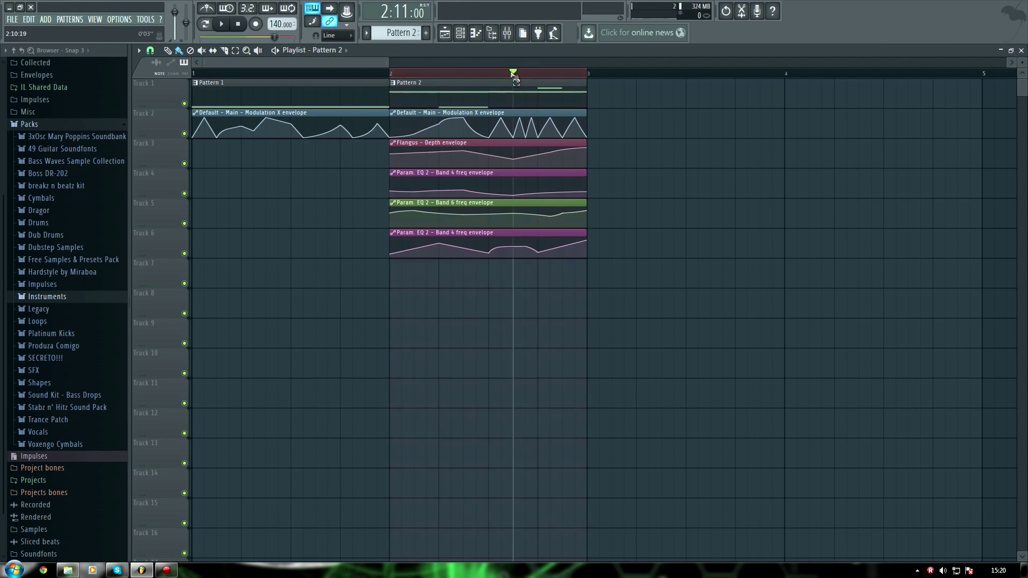
{"action": "scroll", "coordinate": [514, 76], "scroll_direction": "down", "scroll_amount": 1}
{"action": "scroll", "coordinate": [514, 77], "scroll_direction": "down", "scroll_amount": 1}
{"action": "key", "text": "ctrl+a"}
{"action": "left_click", "coordinate": [544, 245]}
{"action": "right_click", "coordinate": [614, 240]}
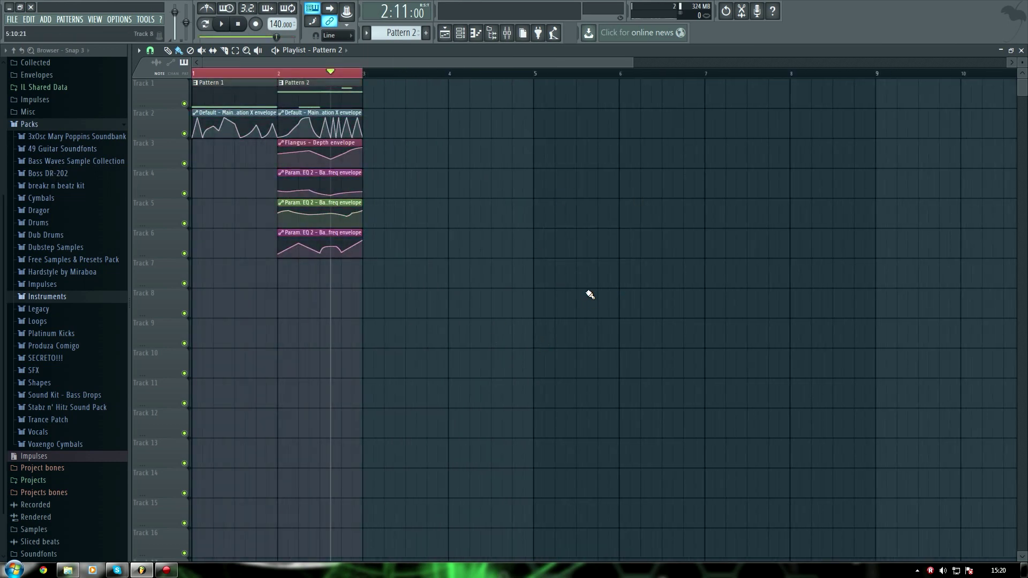